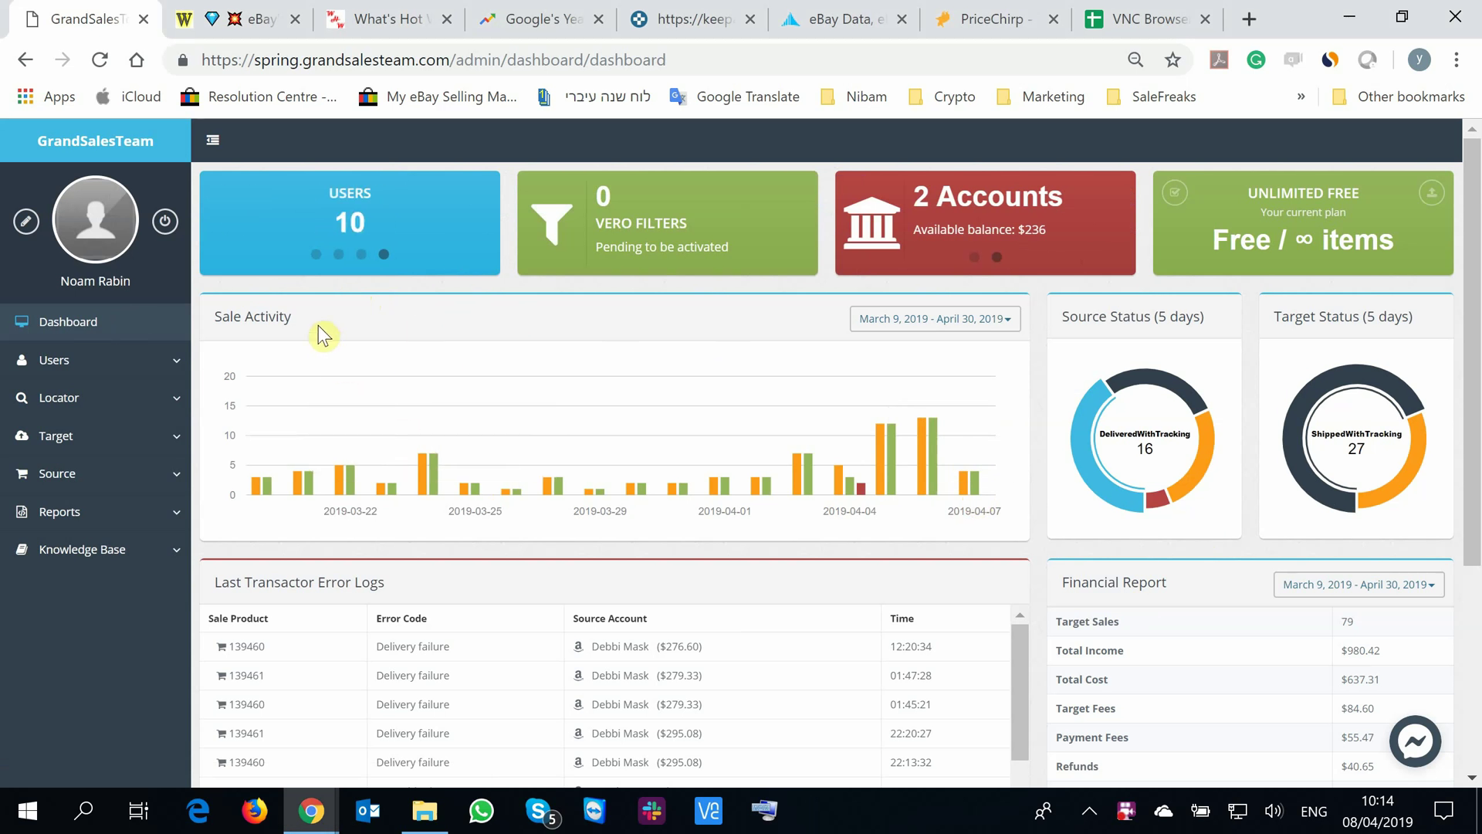
# Open the Queries list of the Locator section.
pyautogui.moveTo(313, 317); pyautogui.dragTo(280, 332)
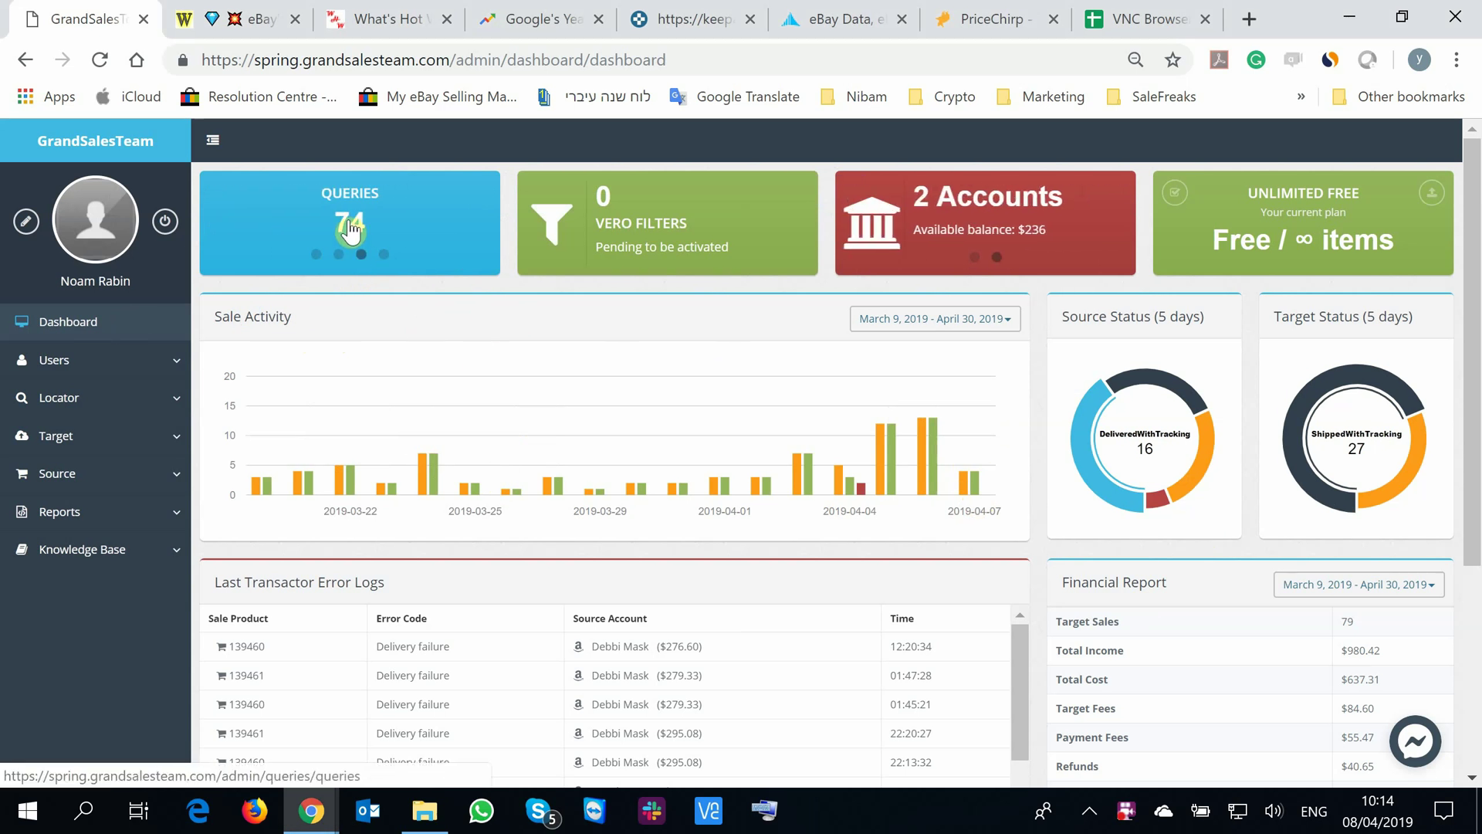
pyautogui.click(109, 400)
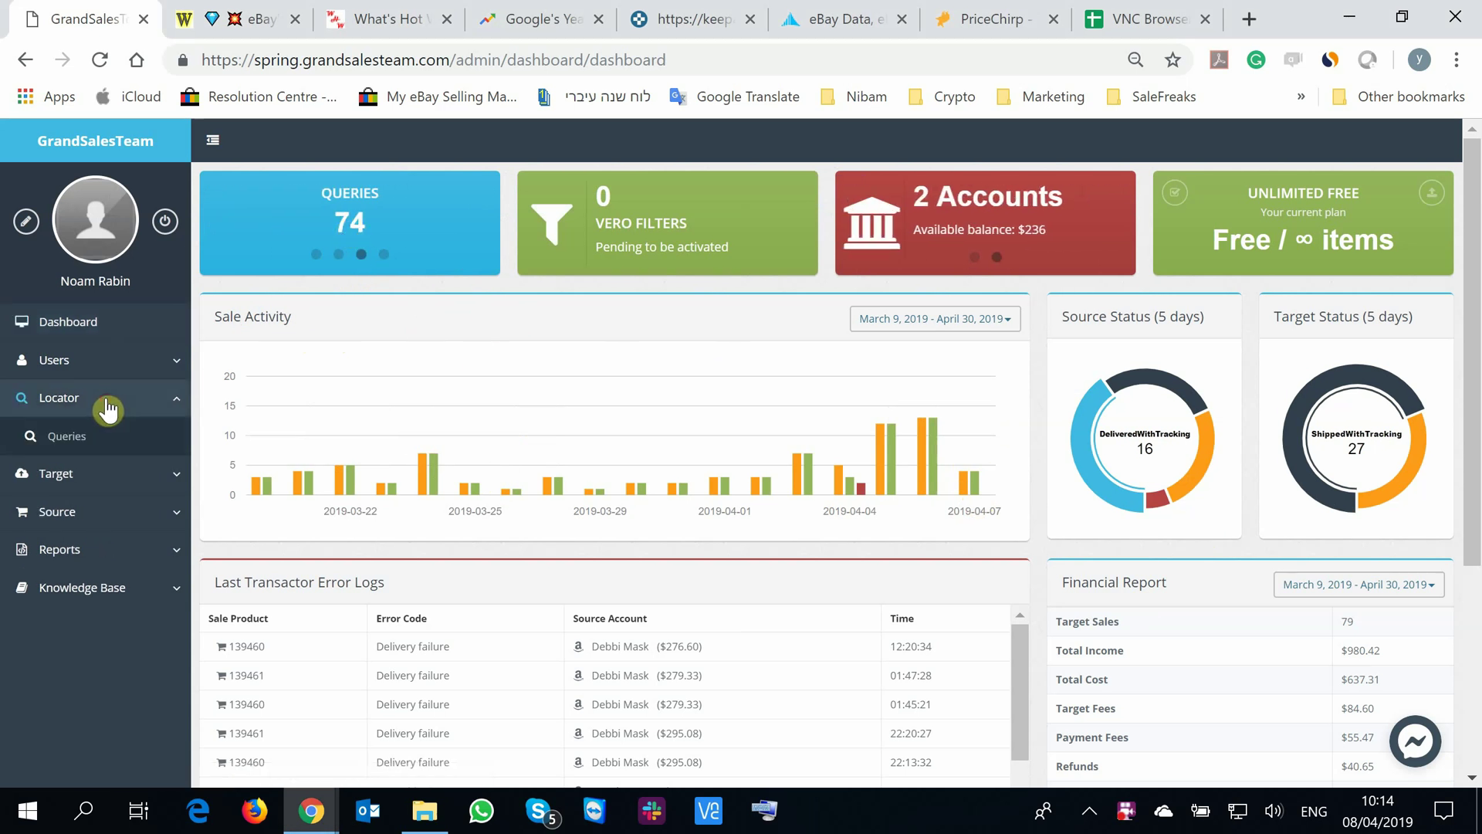
pyautogui.click(78, 437)
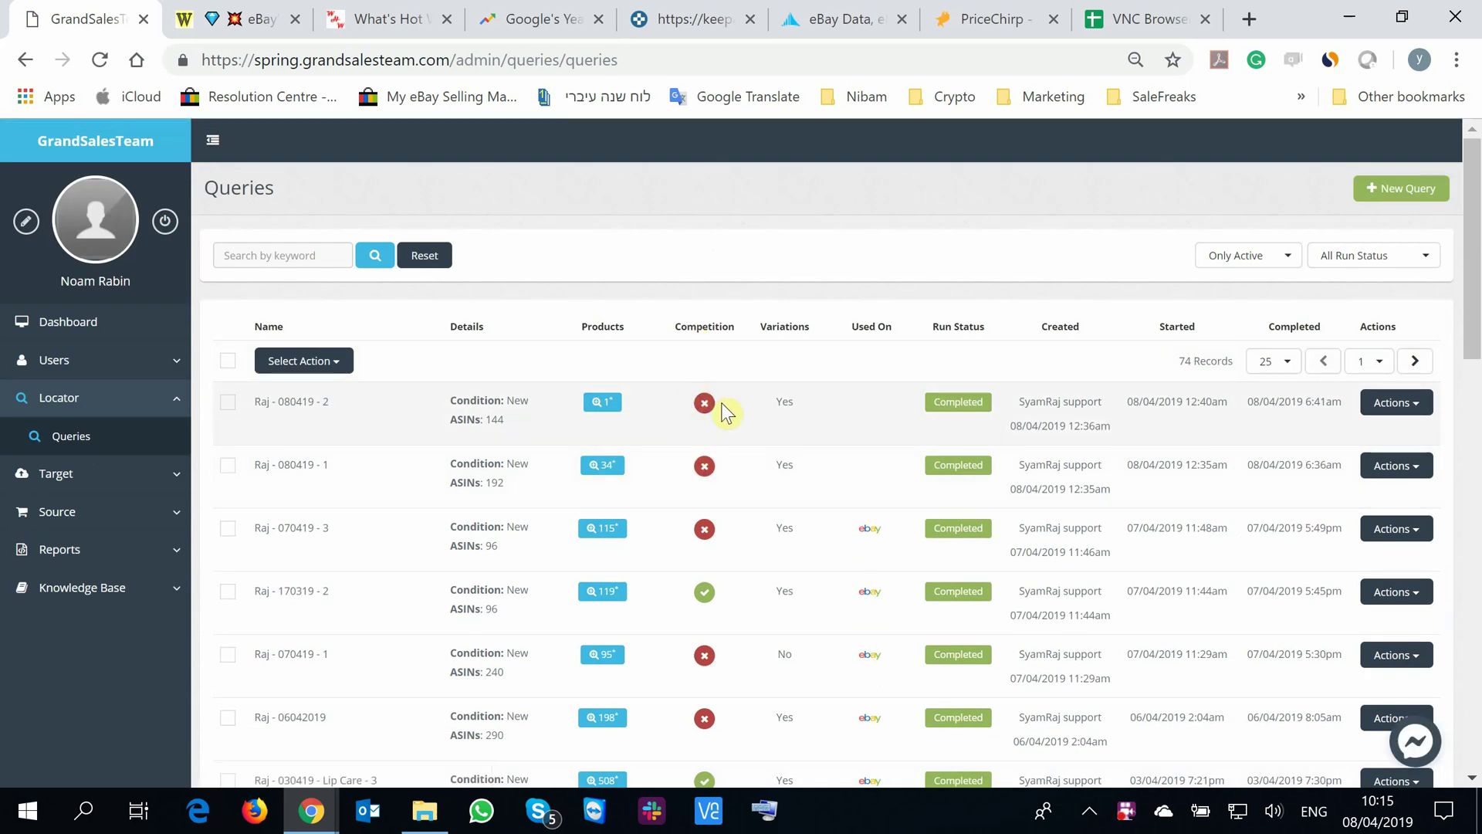
# Examine the queries list's competition, products, details, name, variations, created, started and run status columns.
pyautogui.click(671, 327)
pyautogui.moveTo(672, 327); pyautogui.dragTo(735, 329)
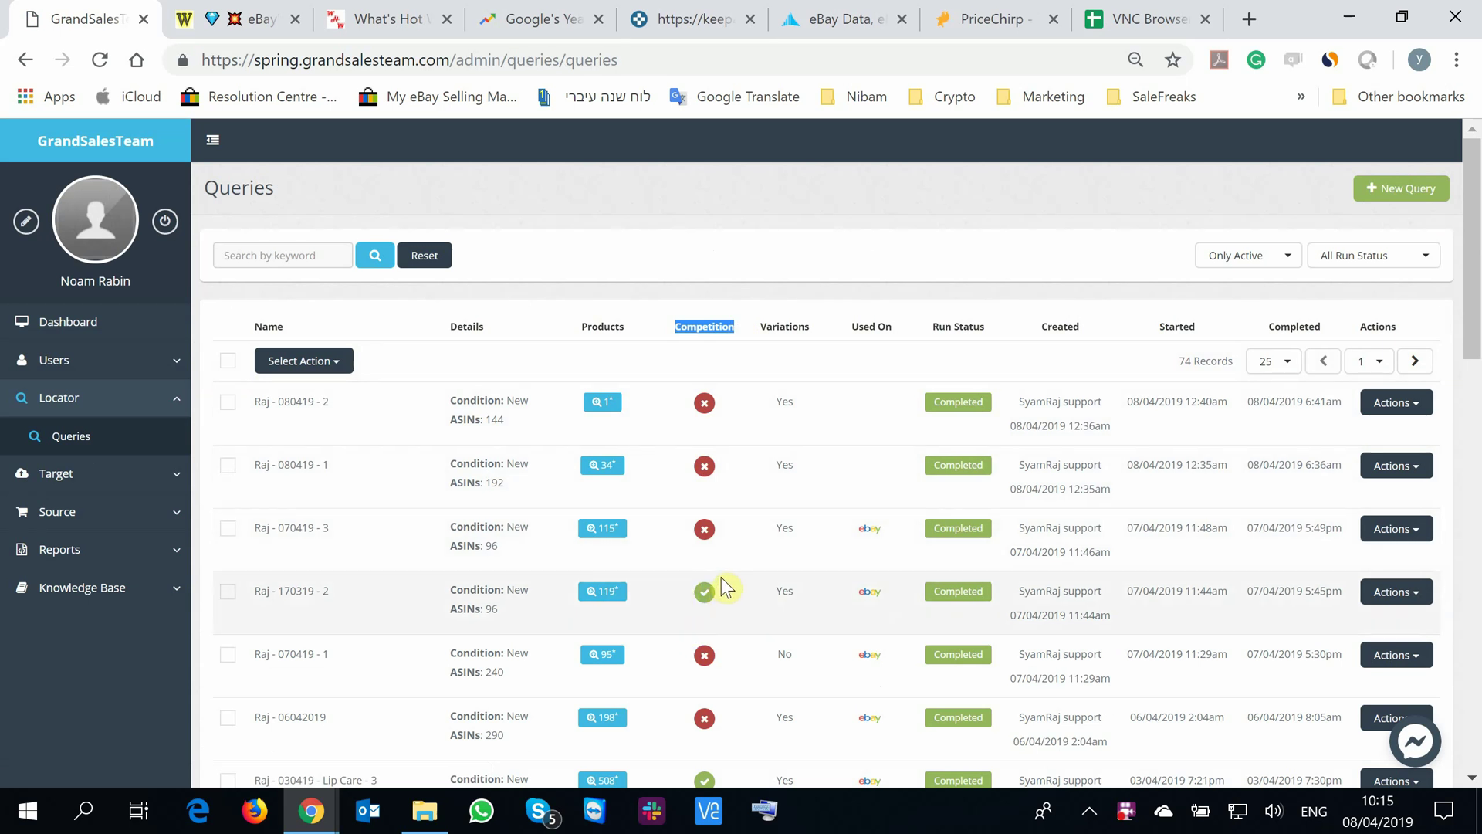
pyautogui.moveTo(626, 327); pyautogui.dragTo(587, 329)
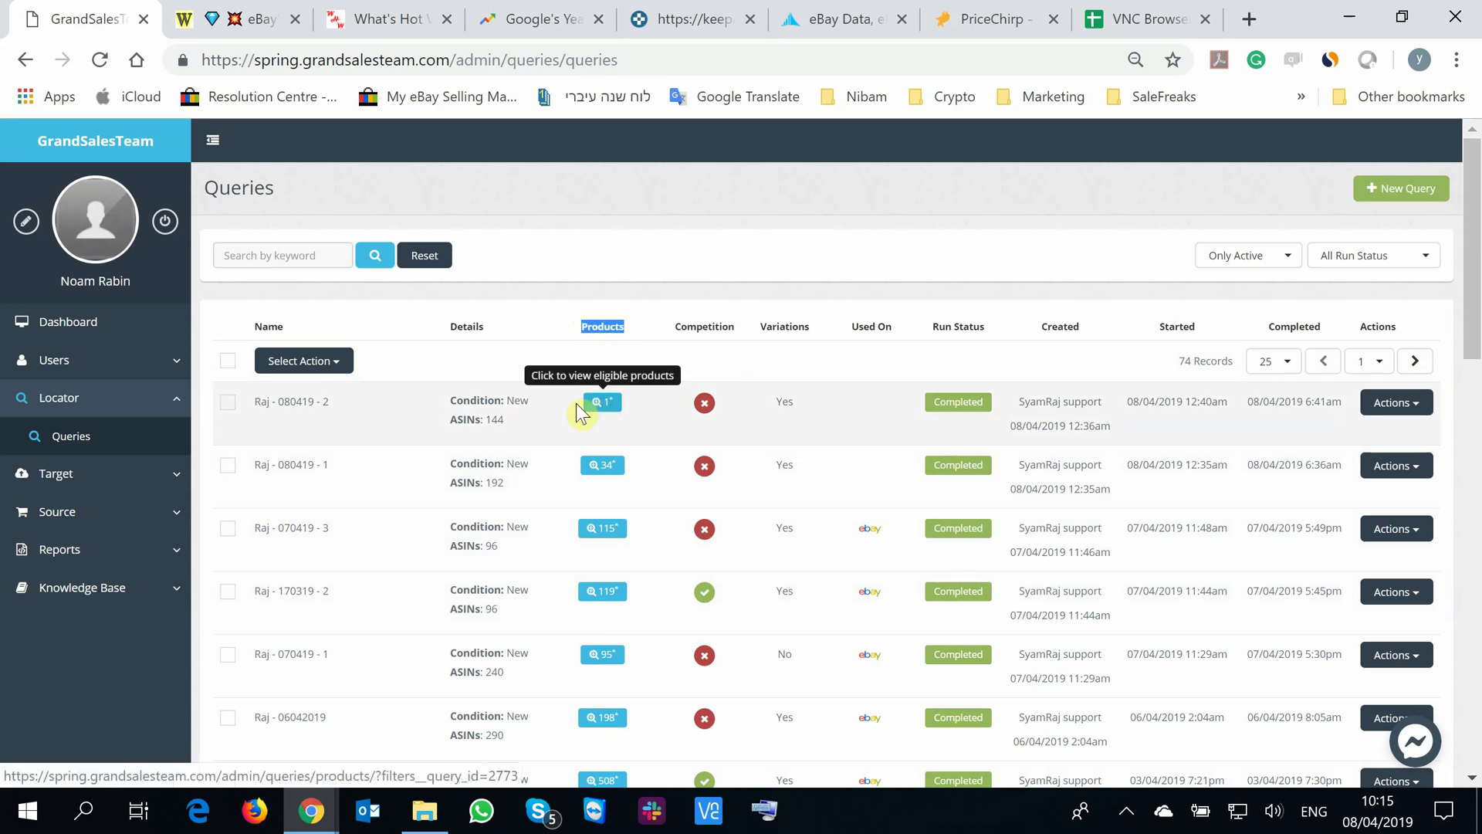
pyautogui.moveTo(500, 325); pyautogui.dragTo(448, 325)
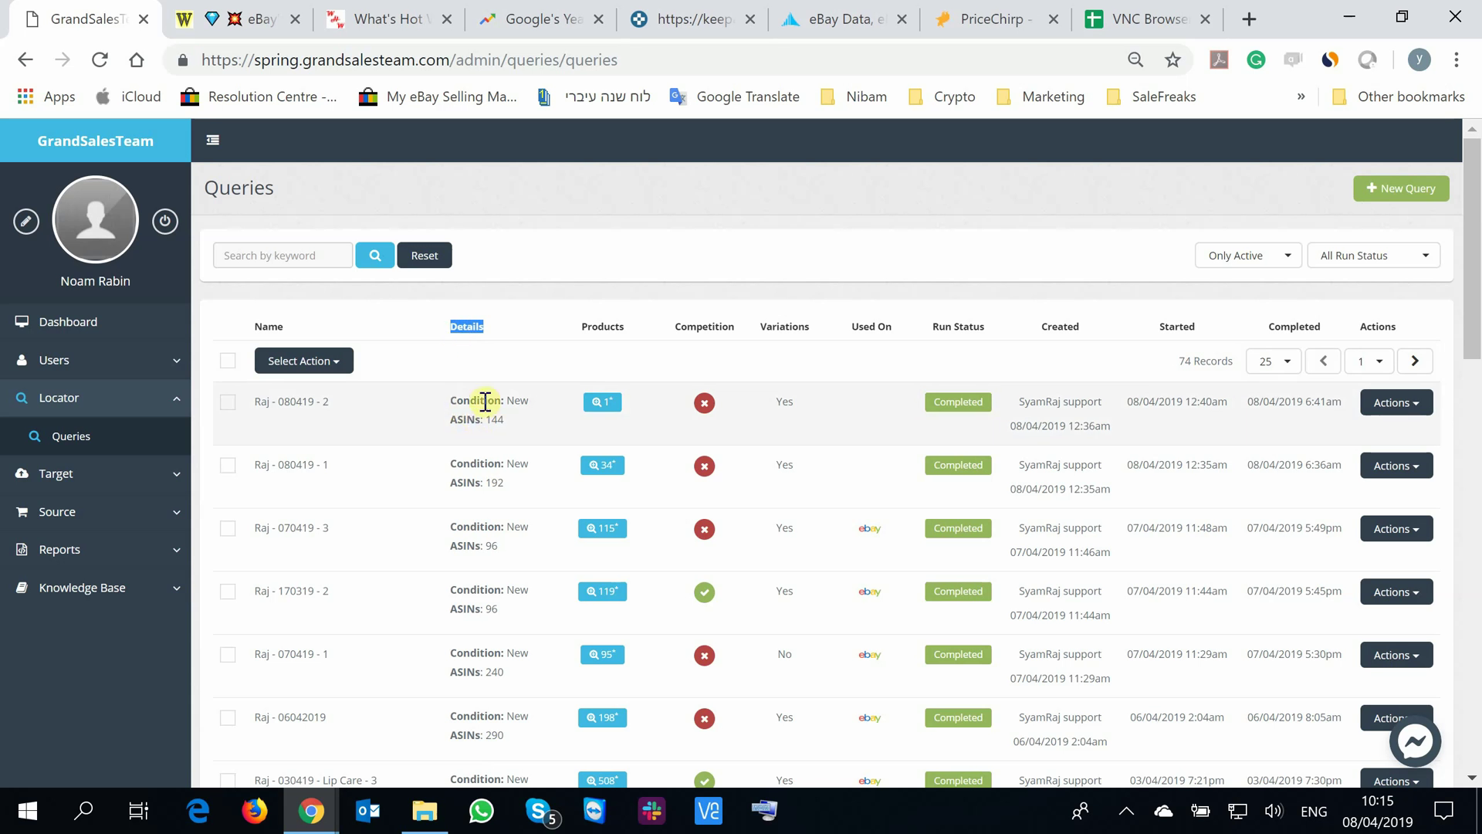
pyautogui.moveTo(468, 419); pyautogui.dragTo(491, 421)
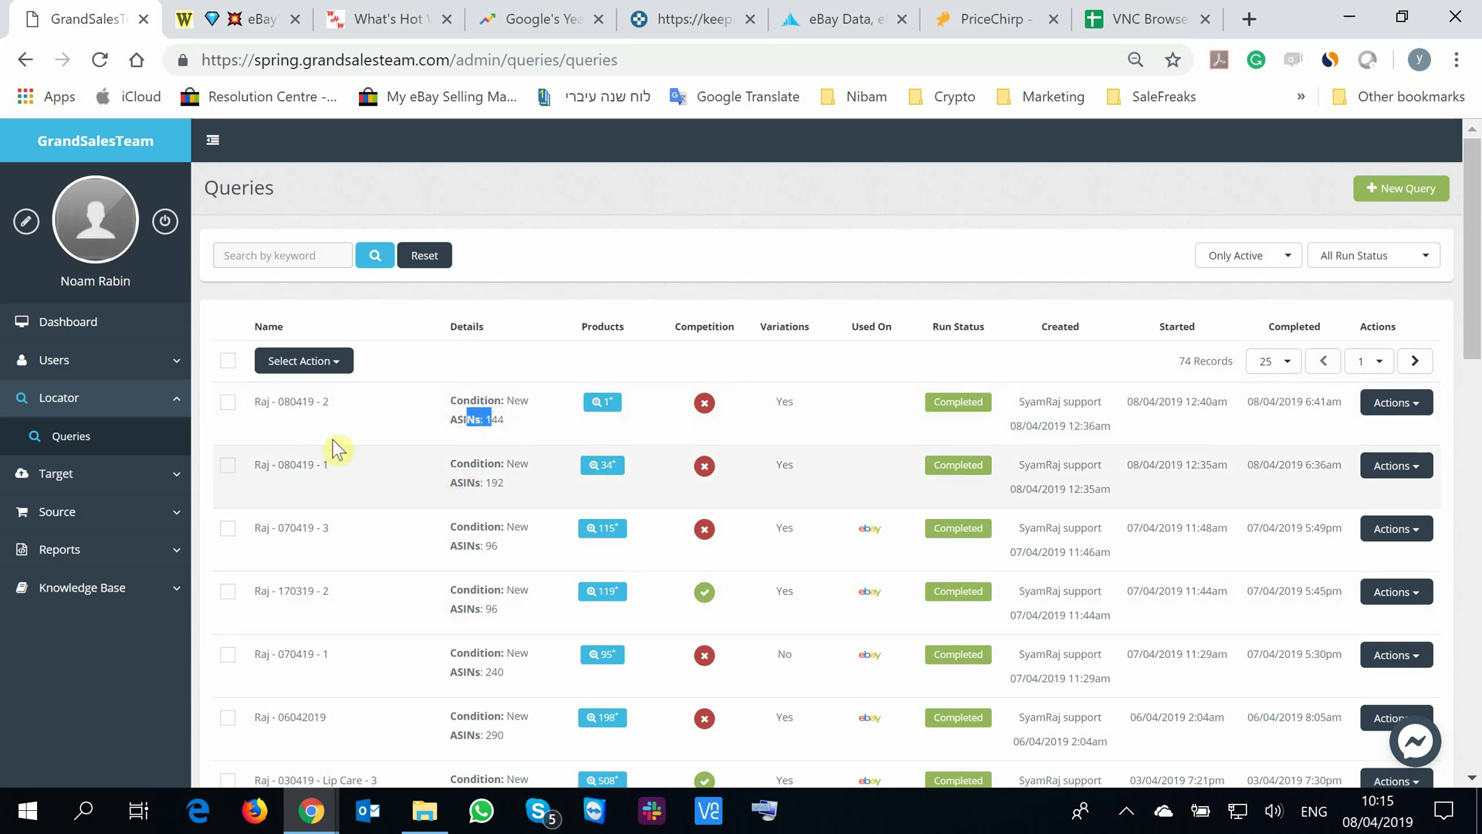
pyautogui.moveTo(344, 410); pyautogui.dragTo(275, 410)
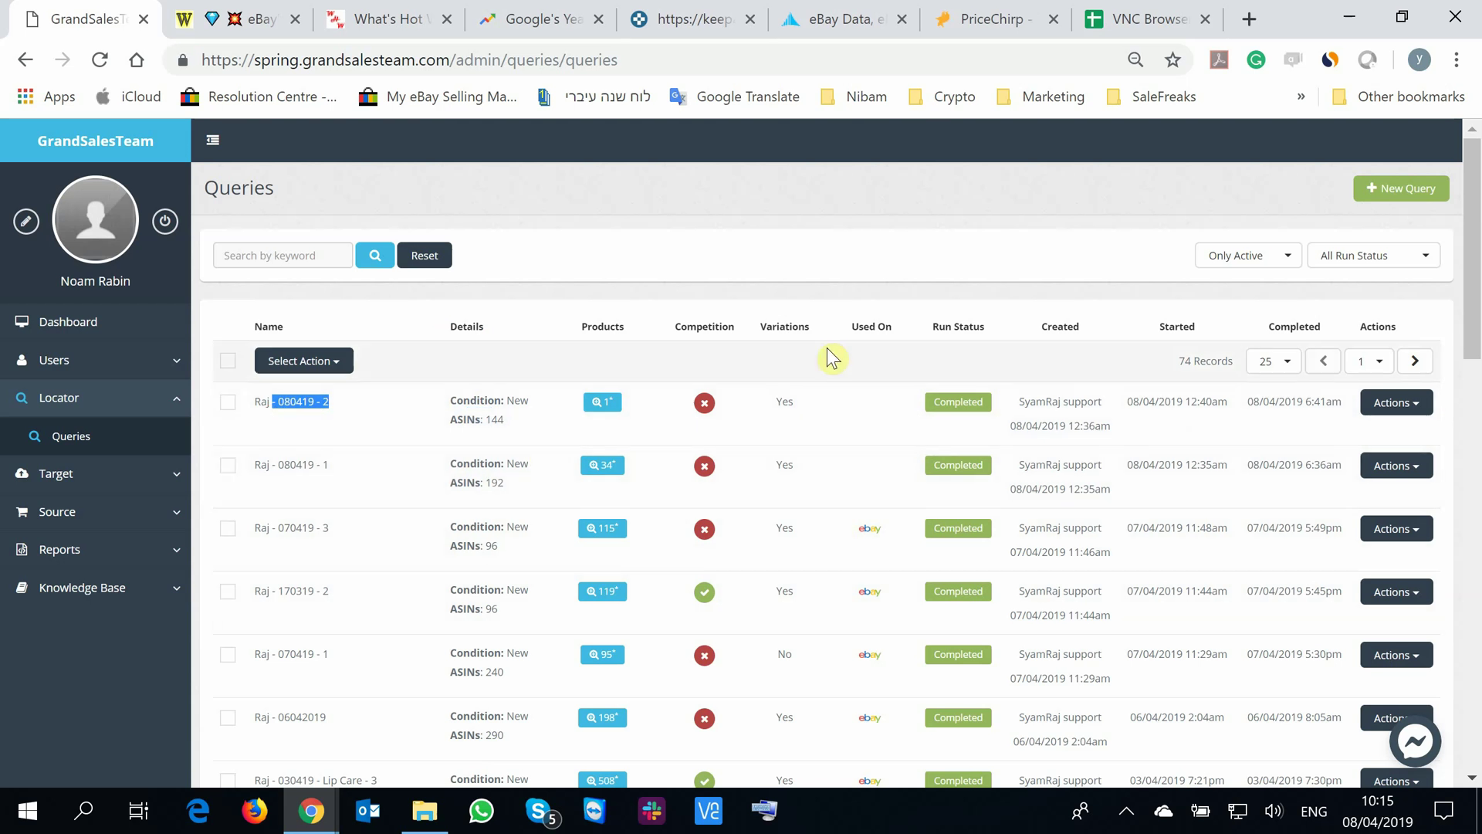
pyautogui.moveTo(763, 332); pyautogui.dragTo(799, 330)
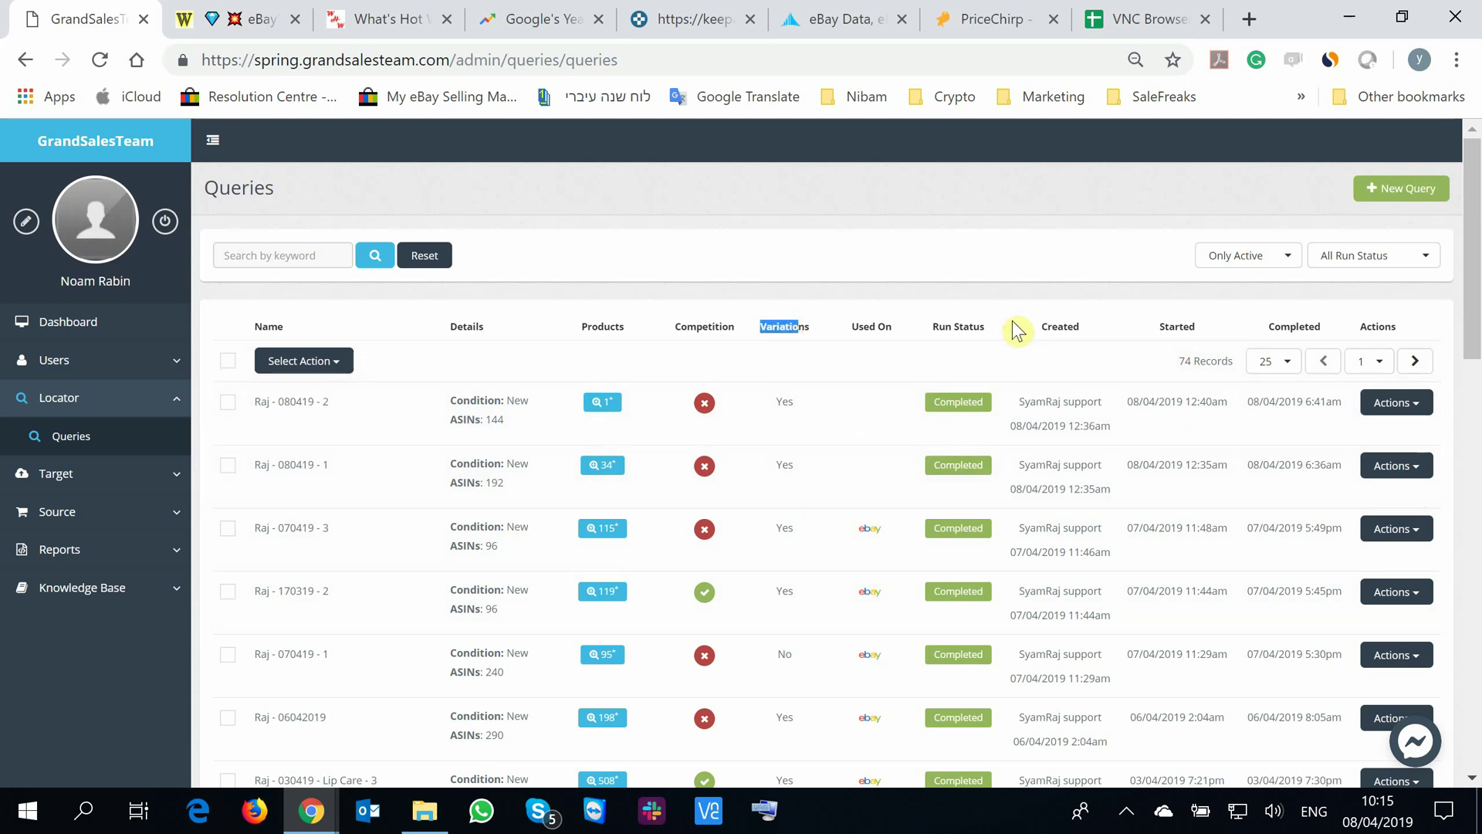
pyautogui.moveTo(1030, 325); pyautogui.dragTo(1229, 328)
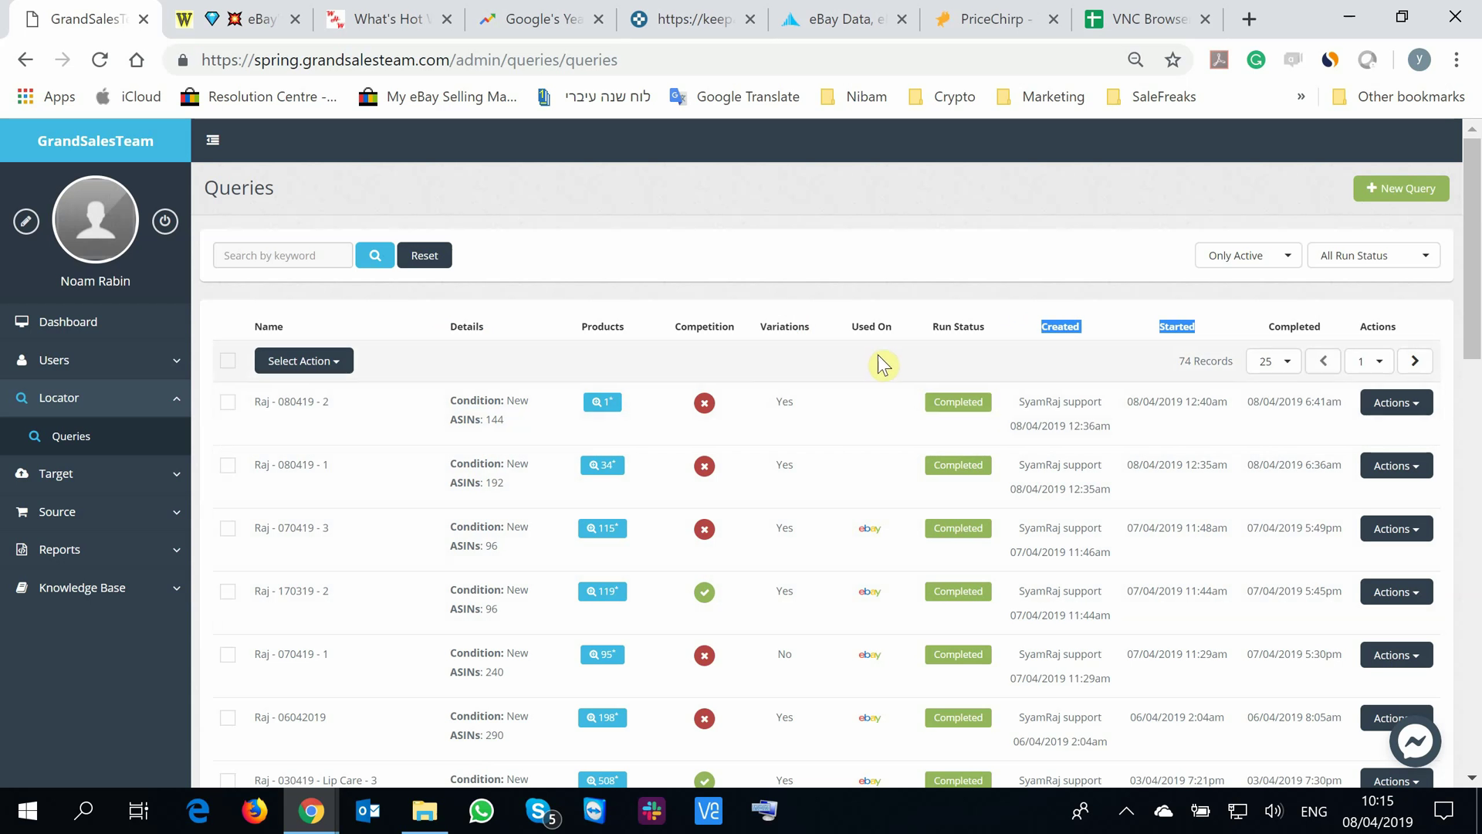
pyautogui.click(956, 330)
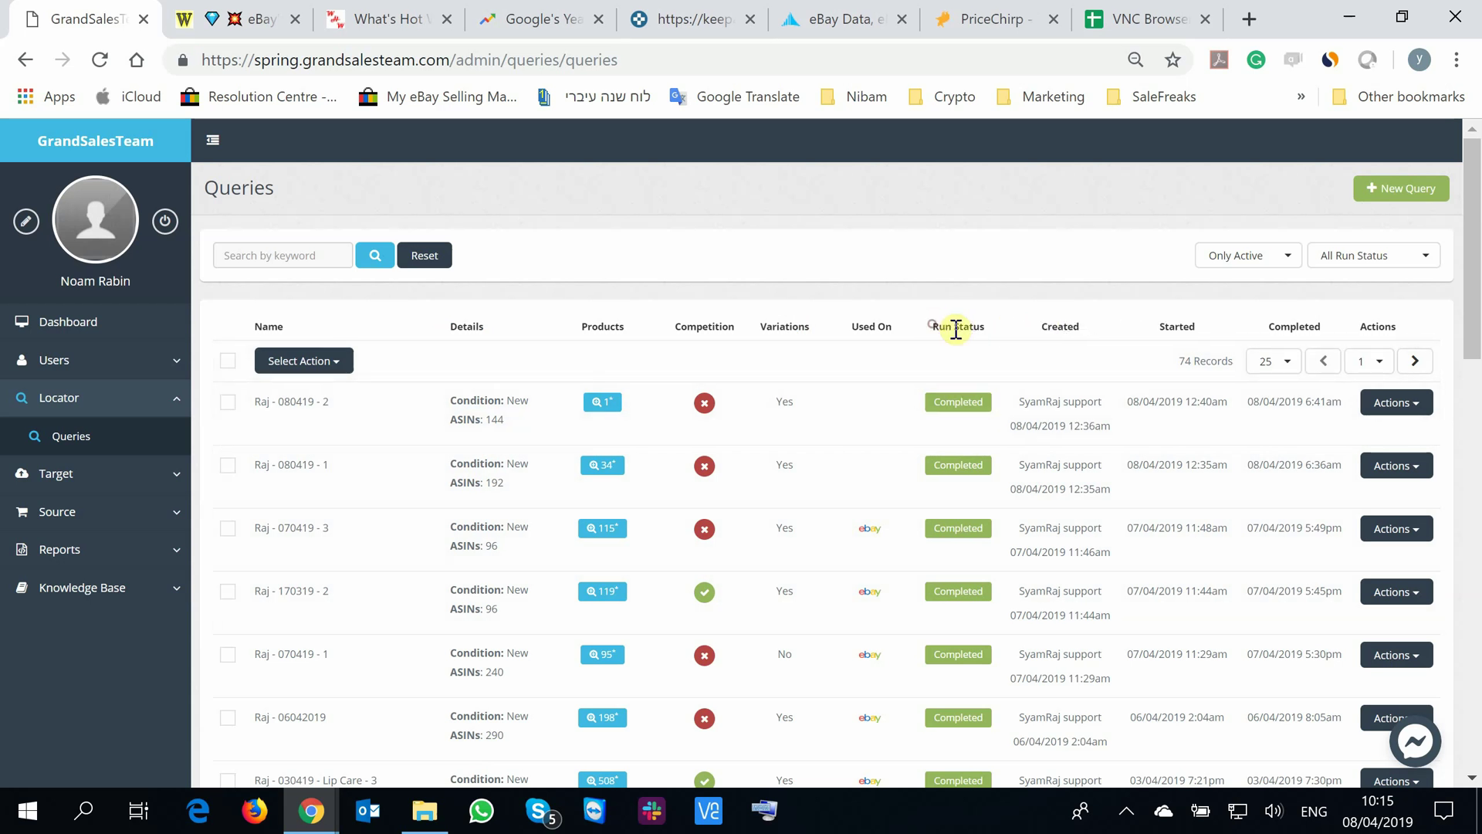
pyautogui.moveTo(956, 329); pyautogui.dragTo(970, 328)
pyautogui.click(960, 327)
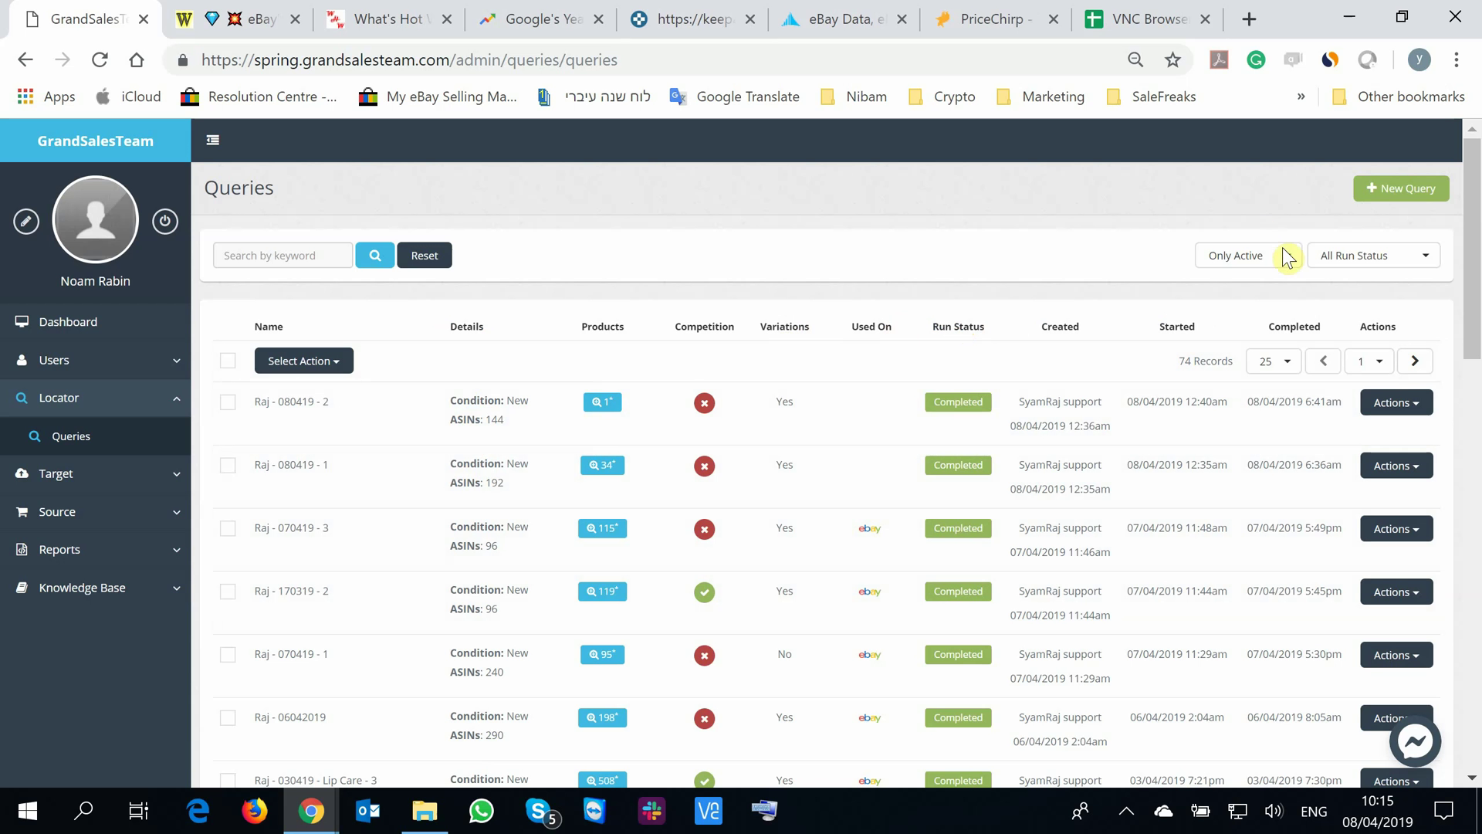
# Create a new query and name it test 08042019.
pyautogui.click(1401, 194)
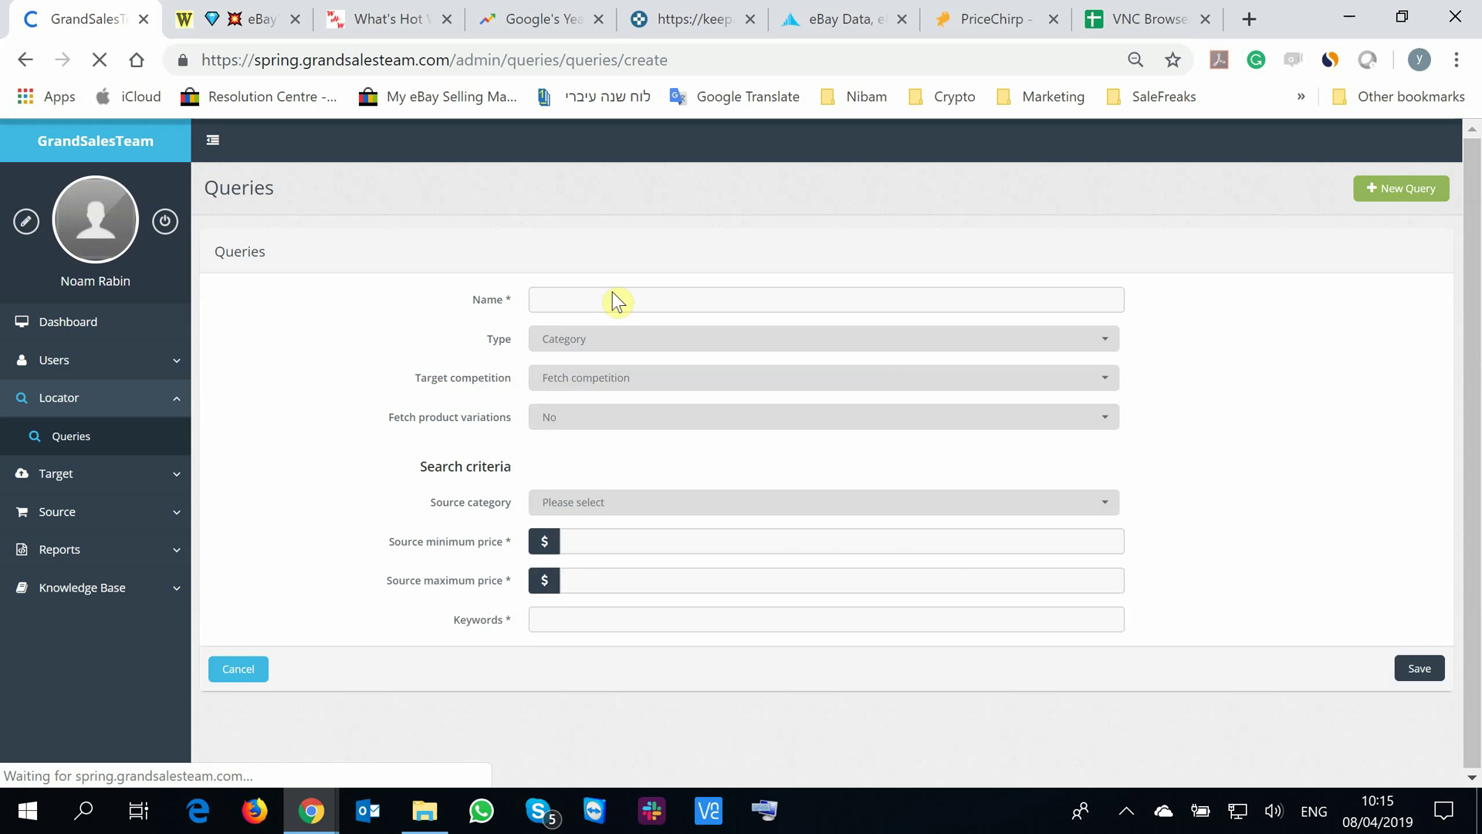
pyautogui.click(613, 297)
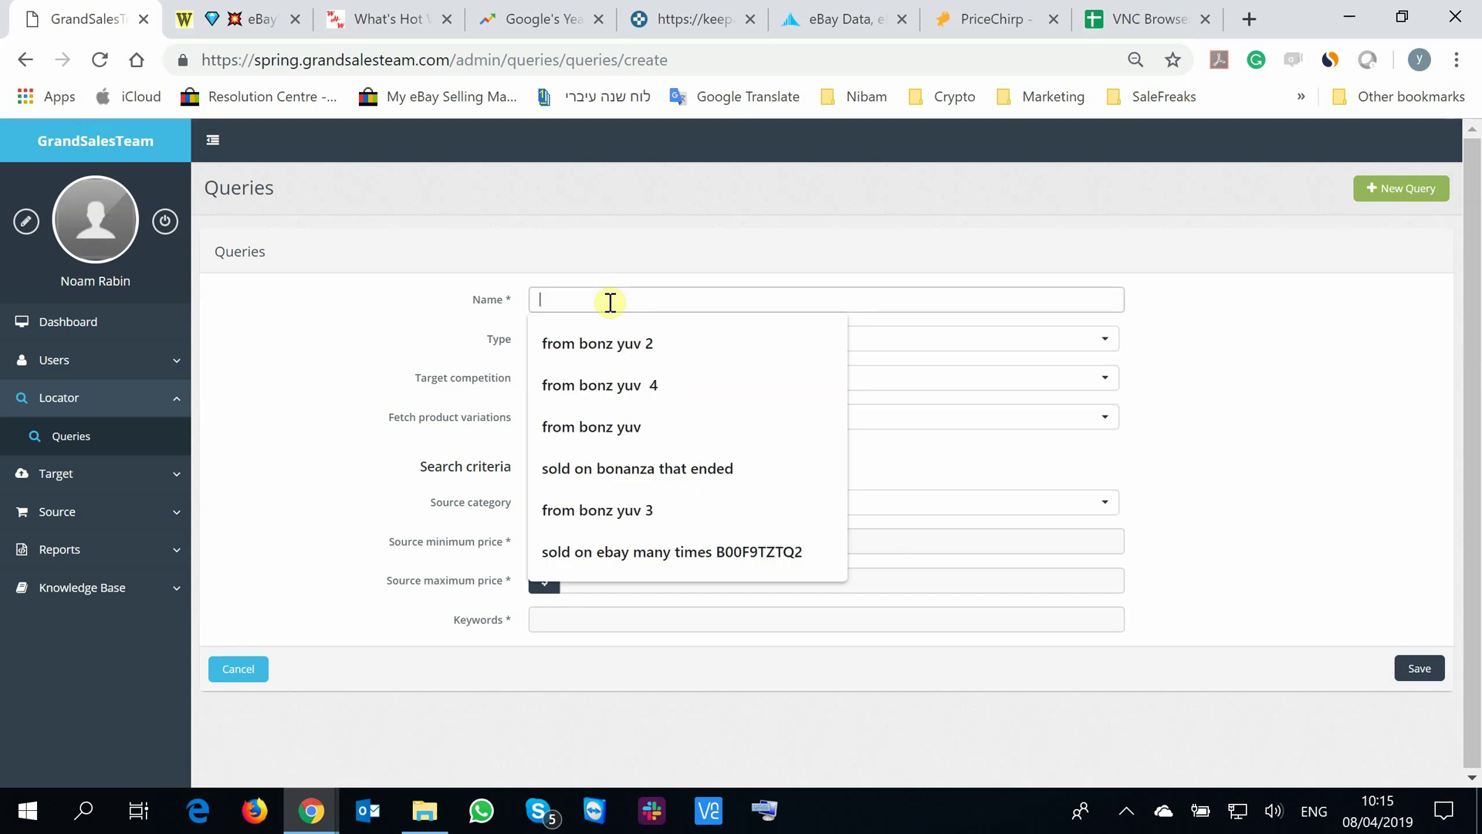
pyautogui.write('test 08042019')
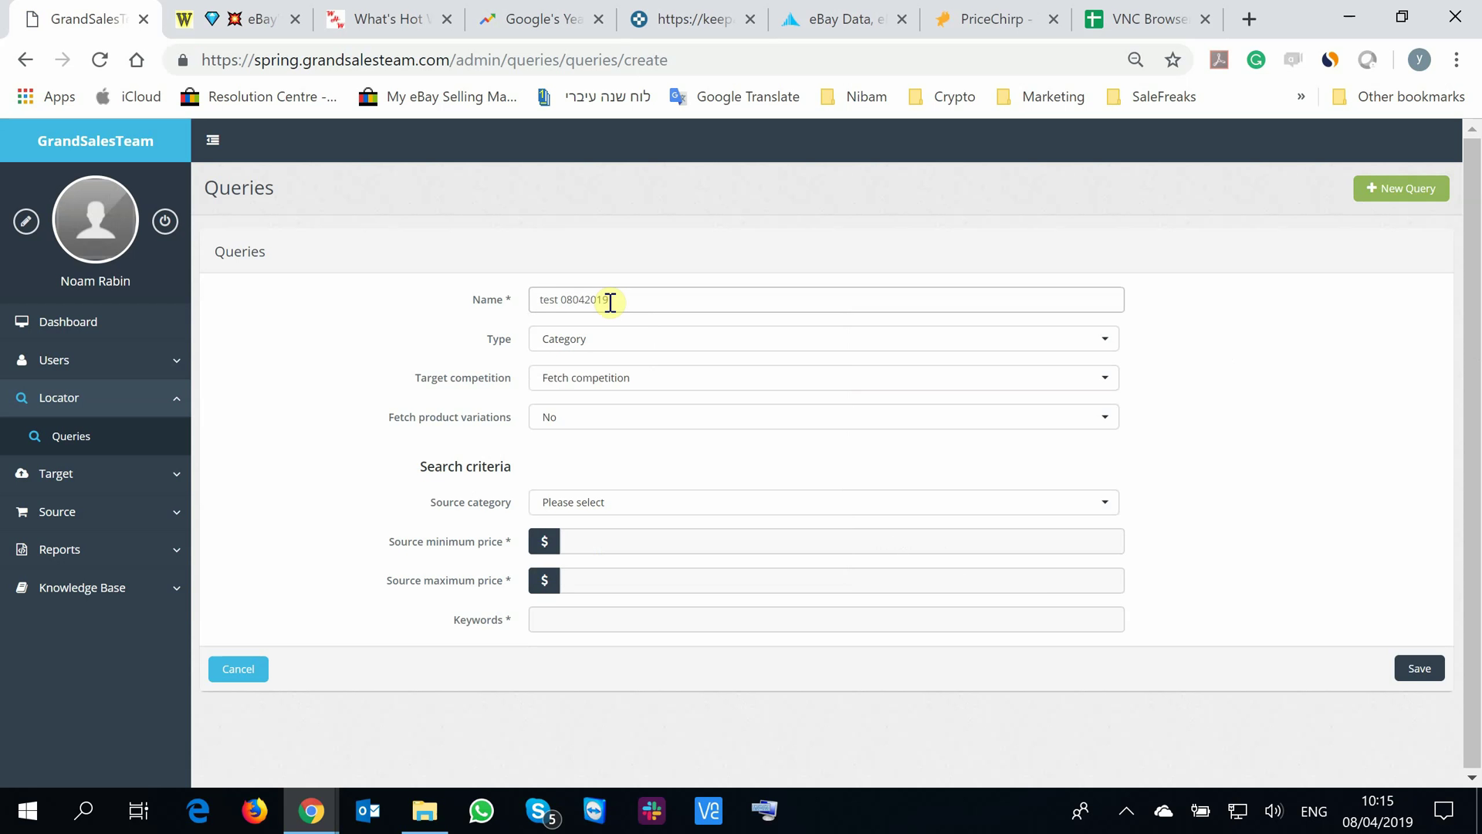
# Set the new query's type to Search Link and open the Amazon search link for entry.
pyautogui.press('Tab')
pyautogui.press('space')
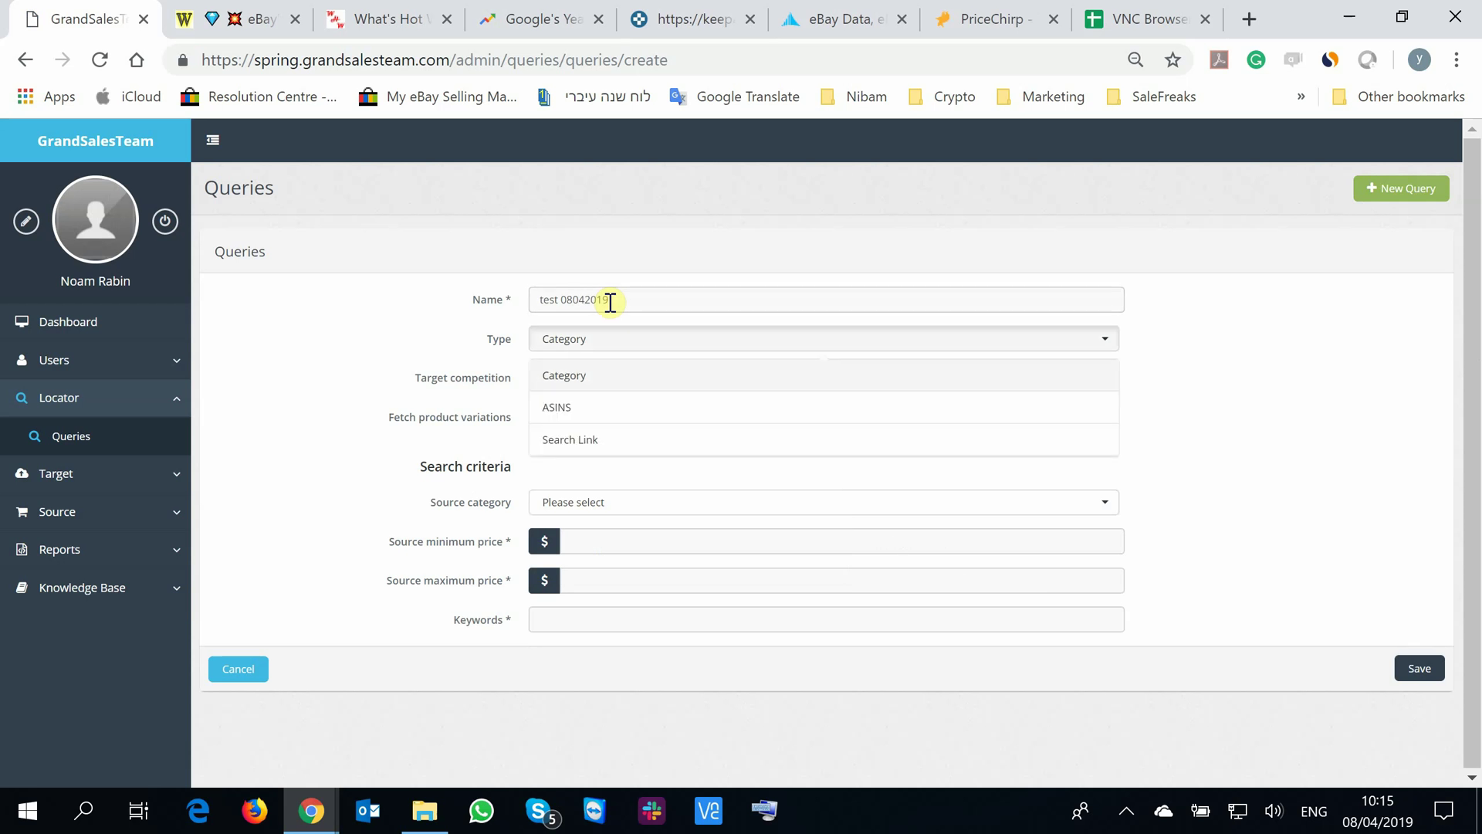
pyautogui.press('Down')
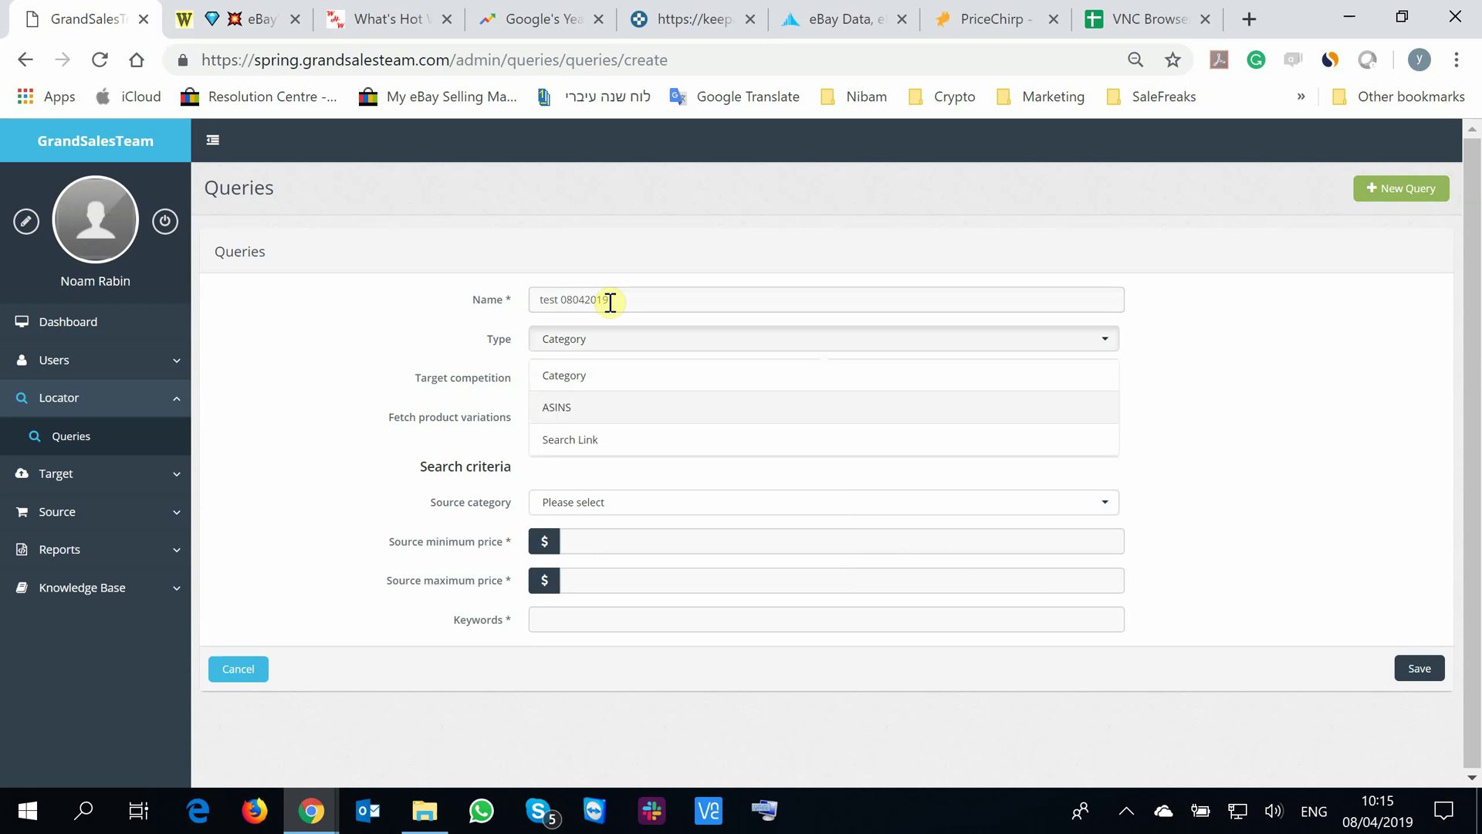
pyautogui.press('Down')
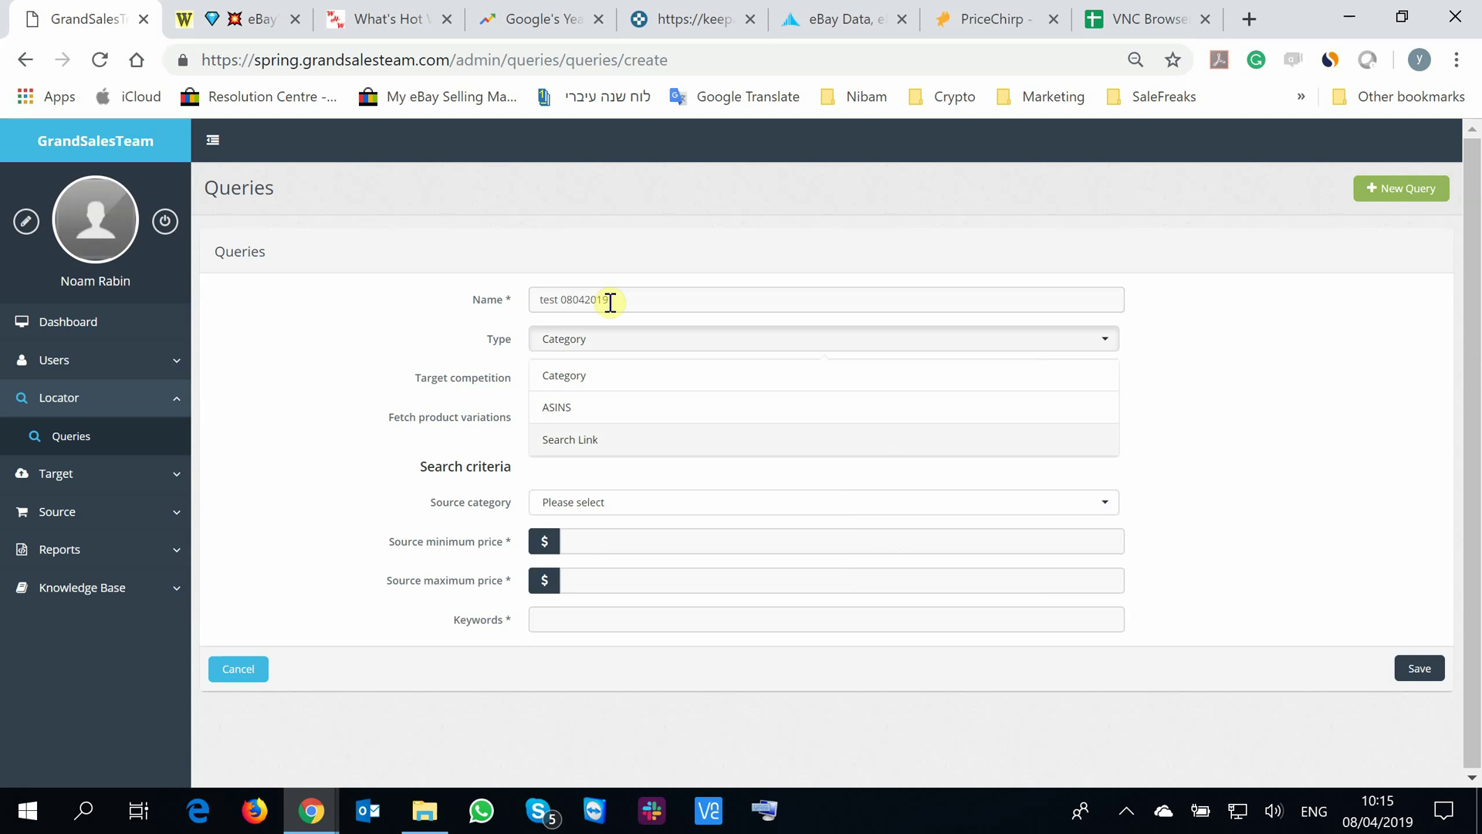
pyautogui.press('Return')
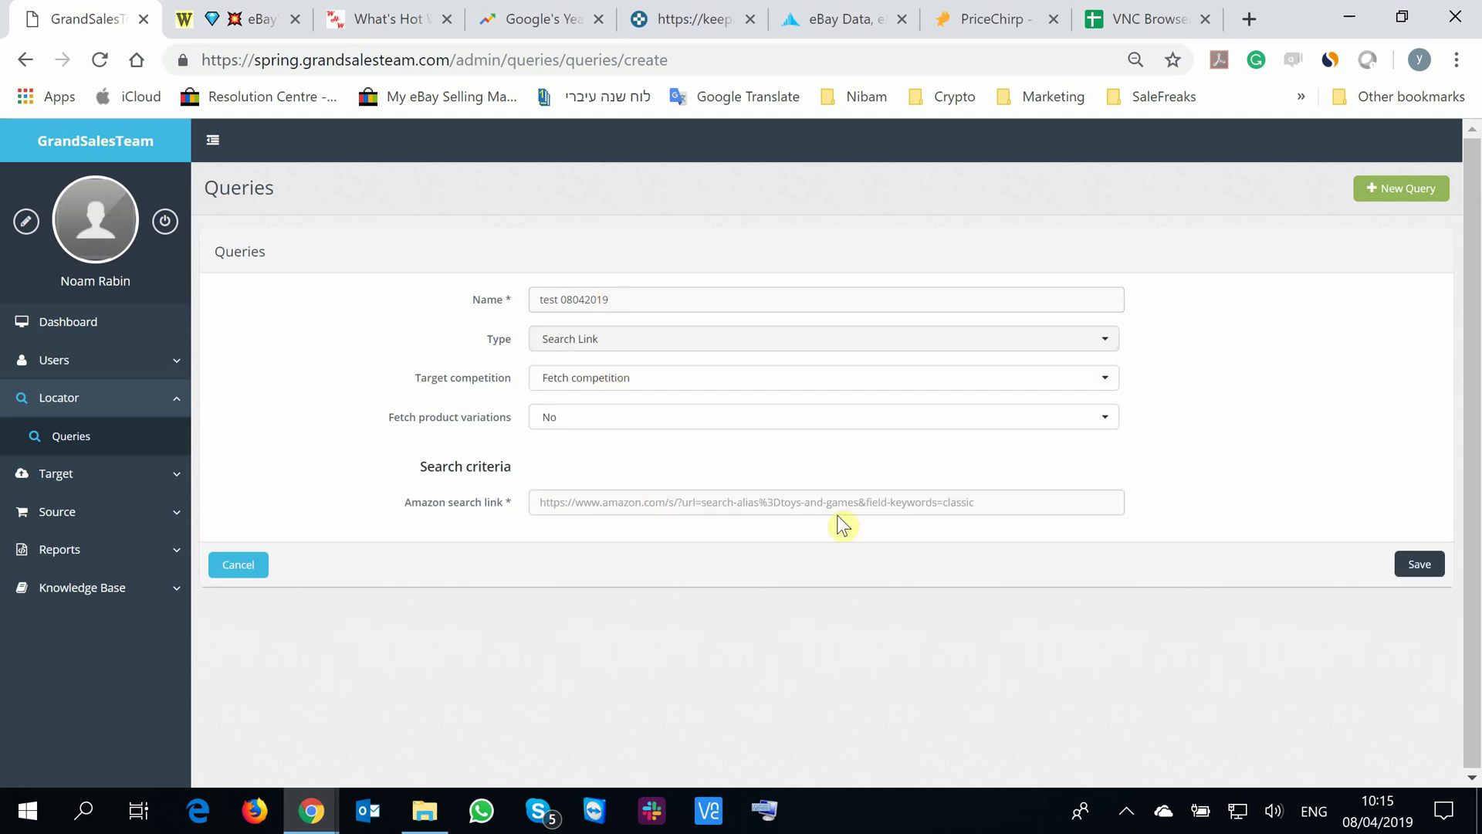
pyautogui.click(988, 502)
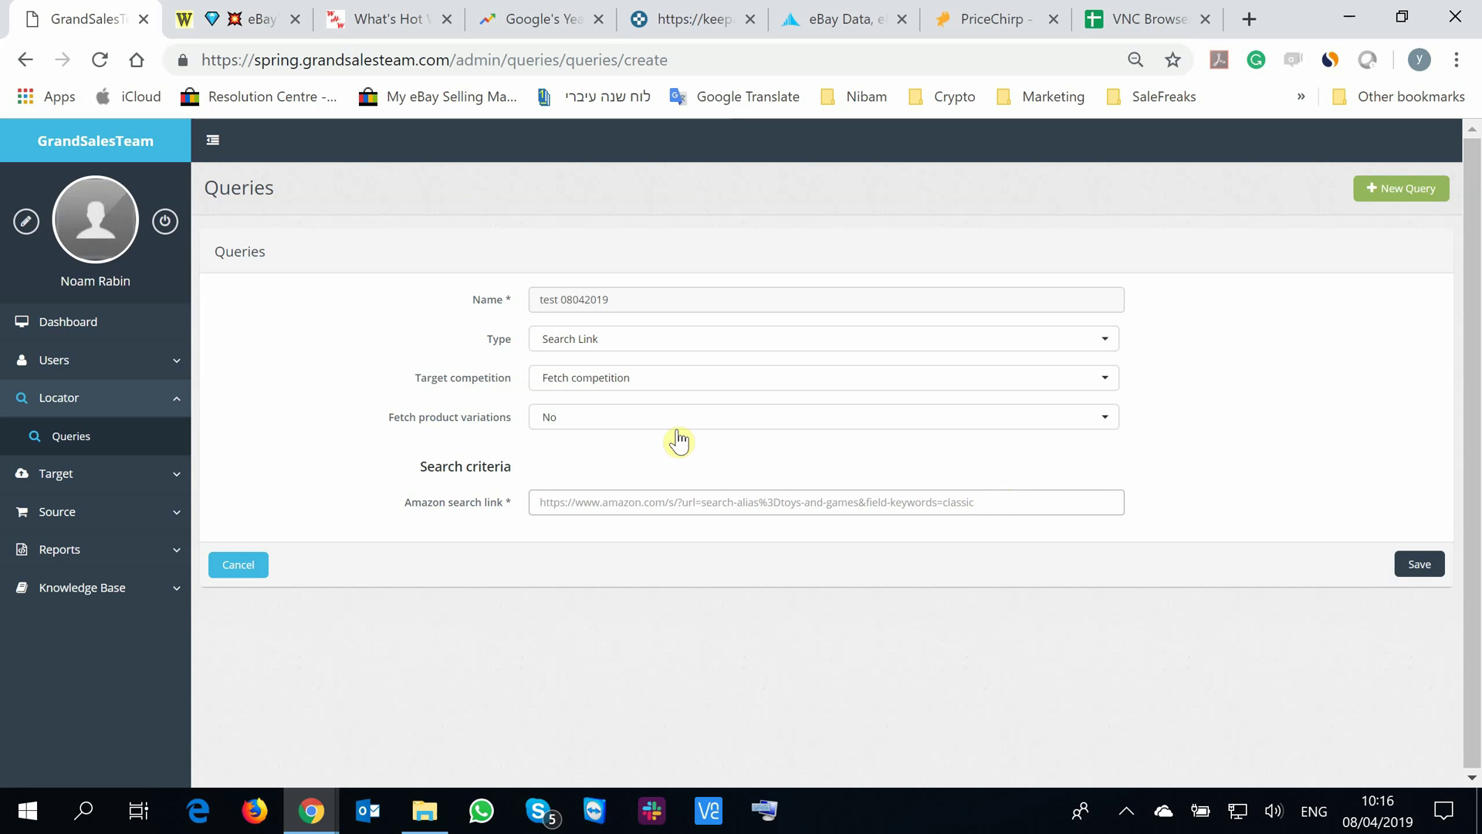
# Check the target competition options, keeping Fetch competition, and set Fetch product variations to Yes.
pyautogui.click(591, 382)
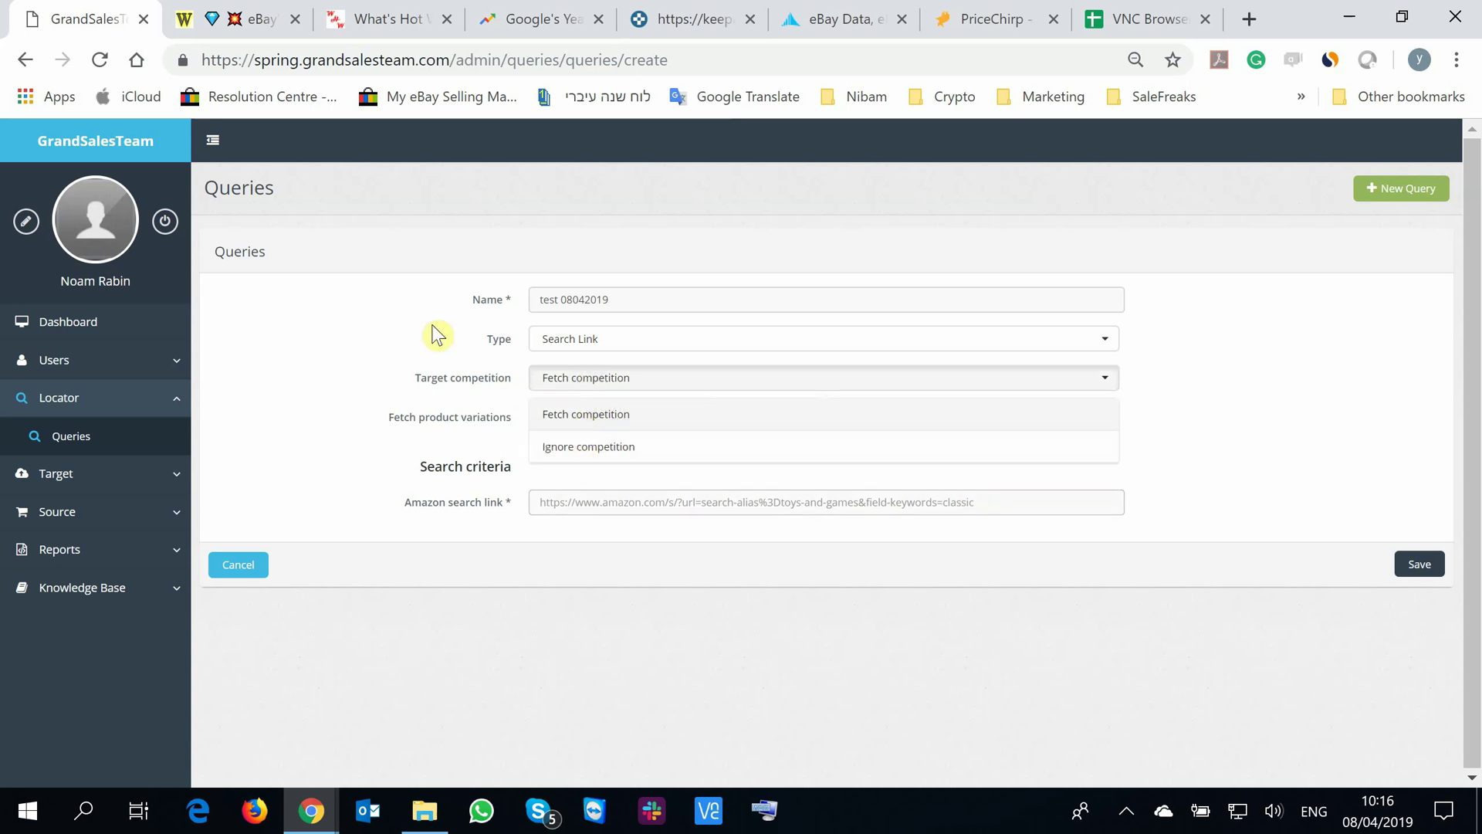
pyautogui.click(403, 341)
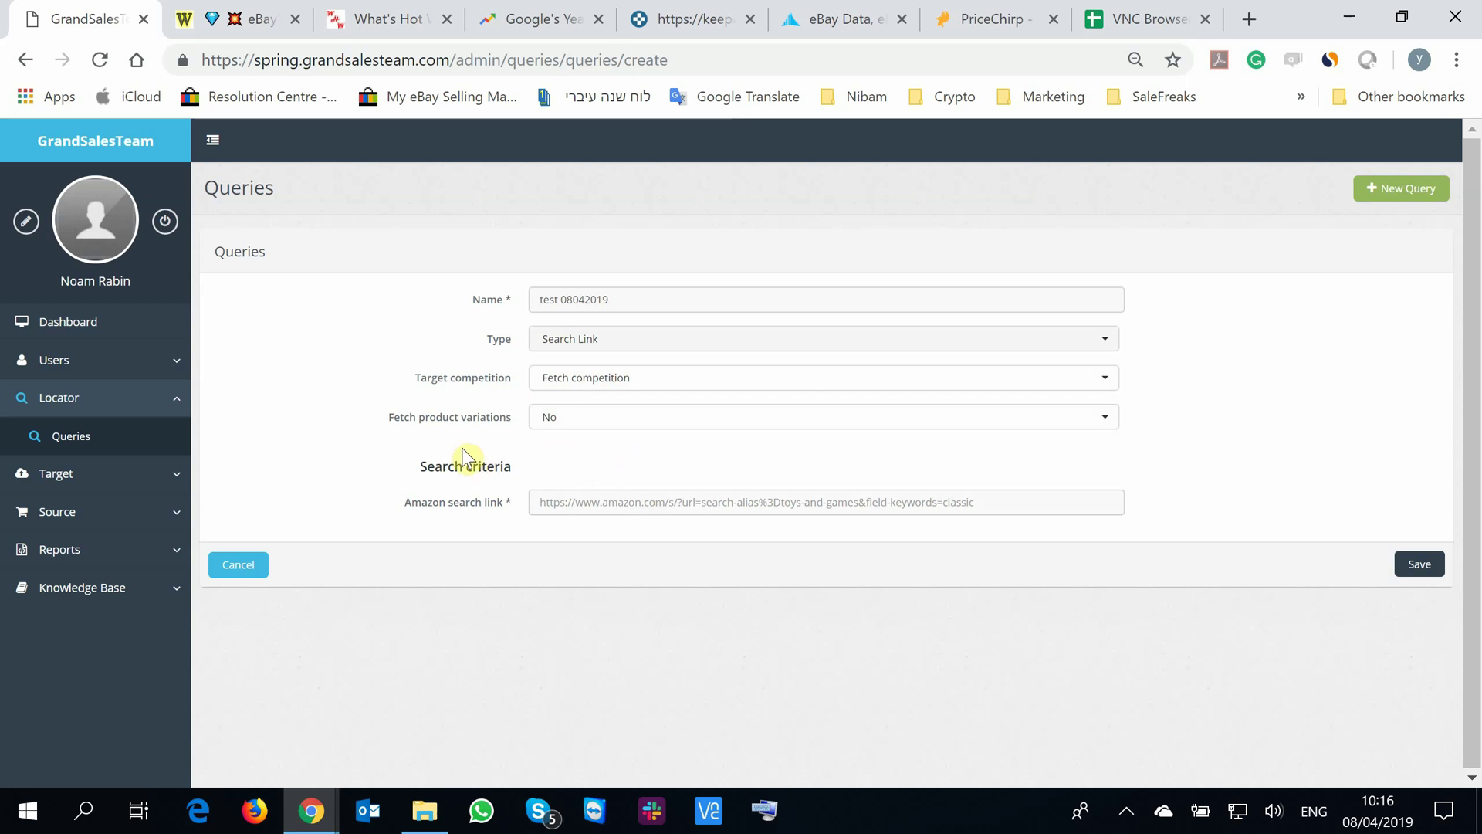
pyautogui.click(589, 421)
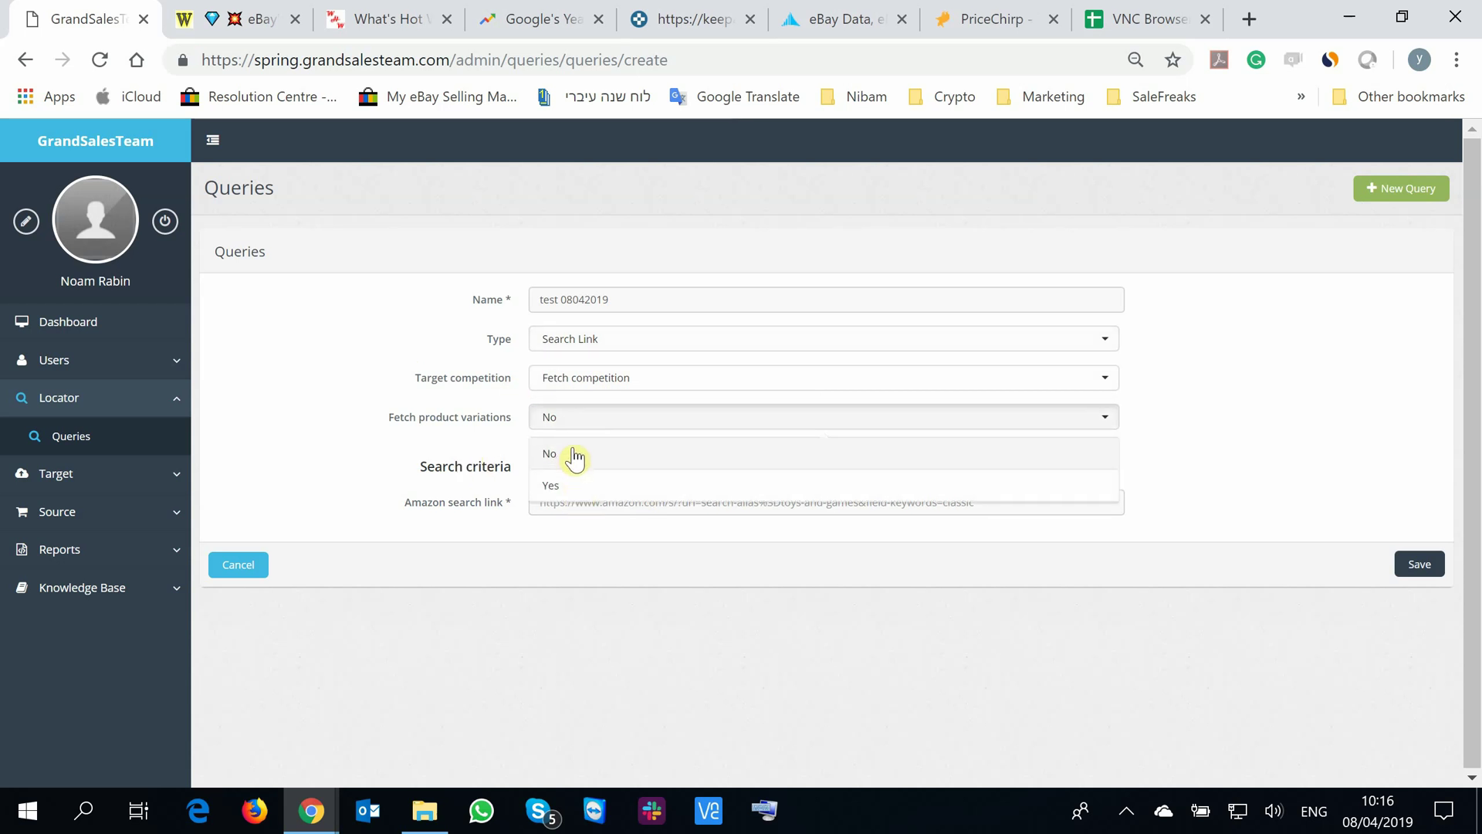
pyautogui.click(575, 462)
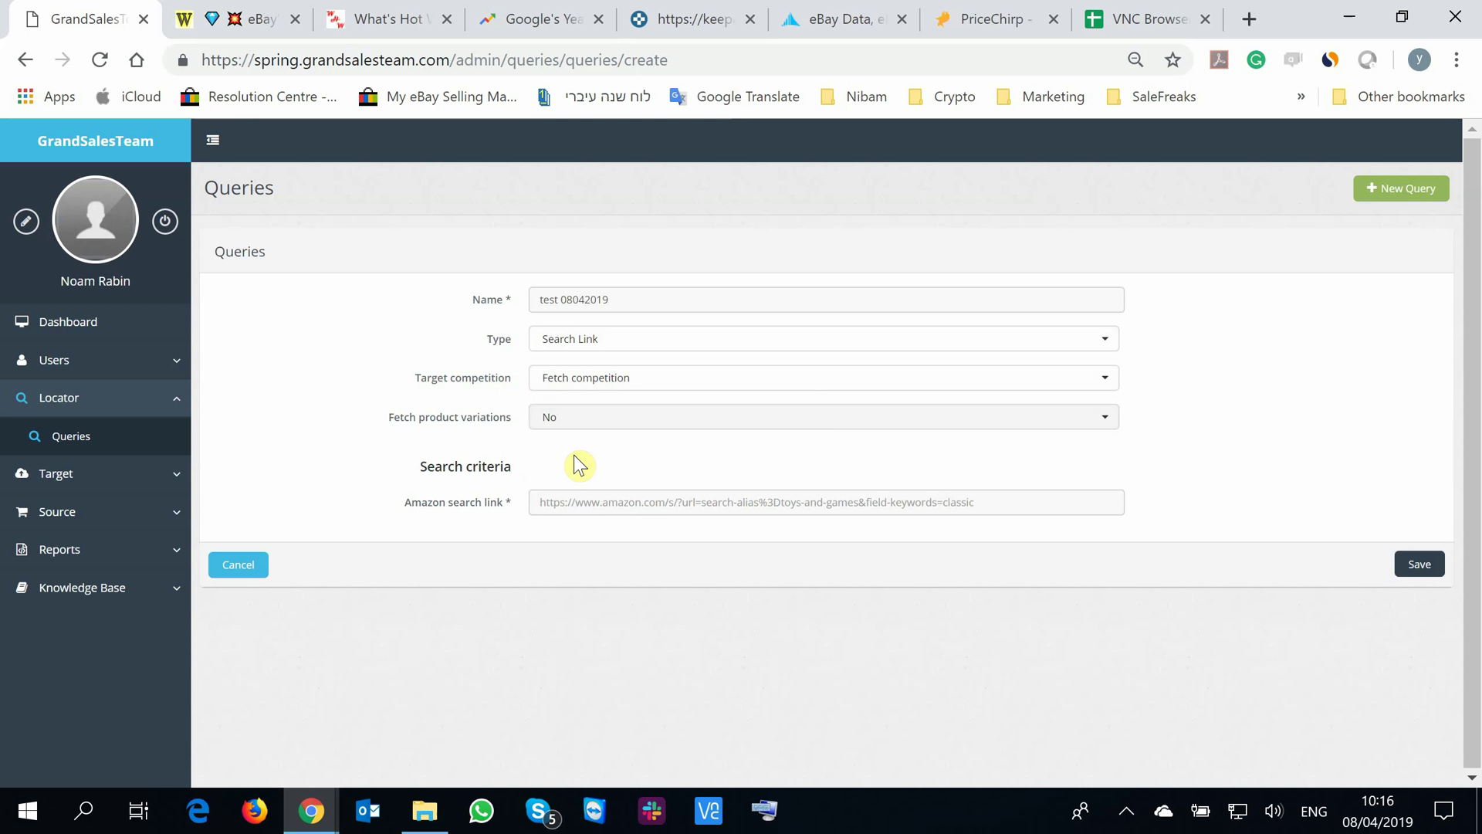
pyautogui.click(571, 423)
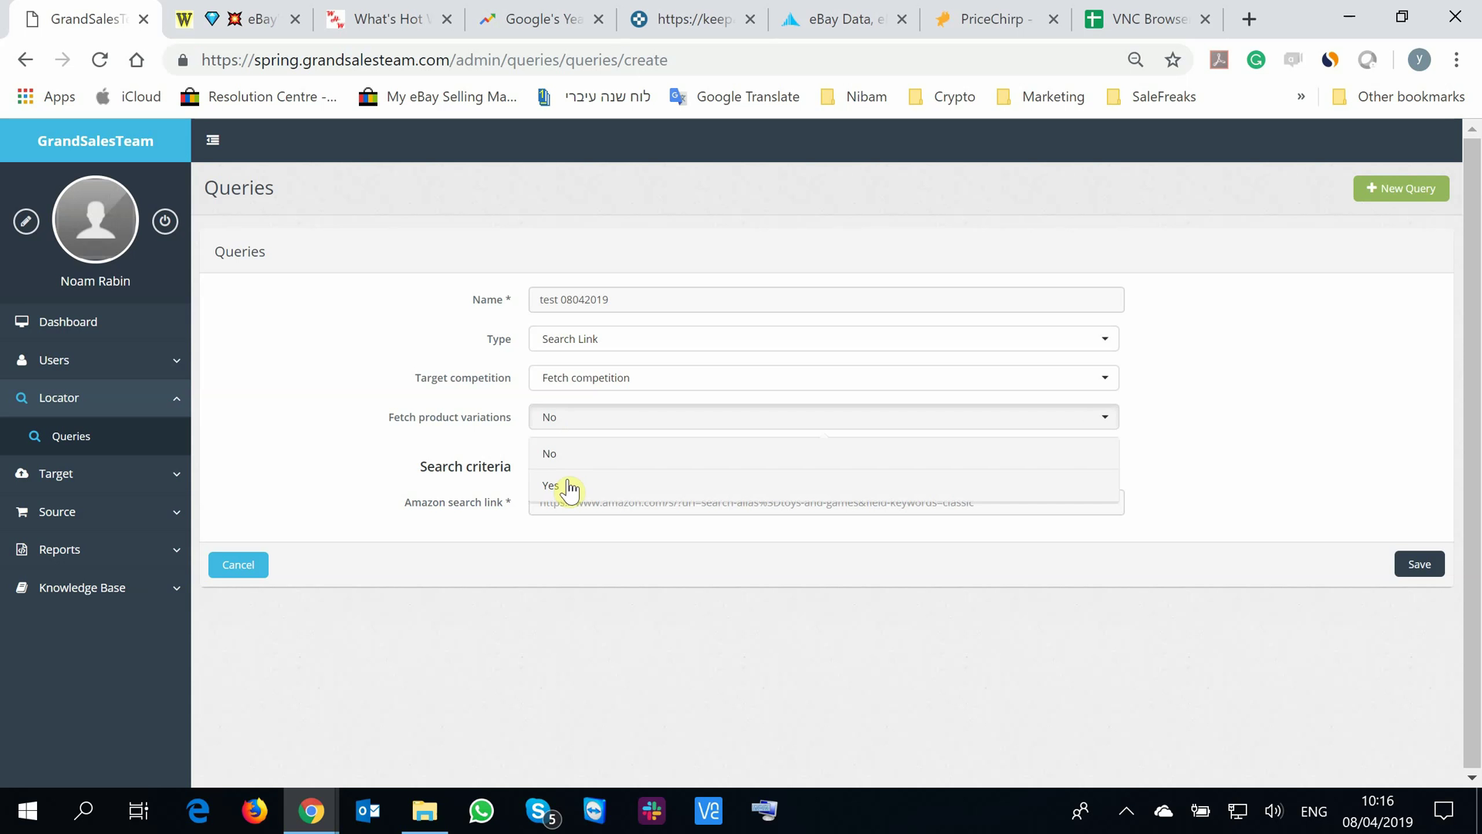
pyautogui.click(569, 485)
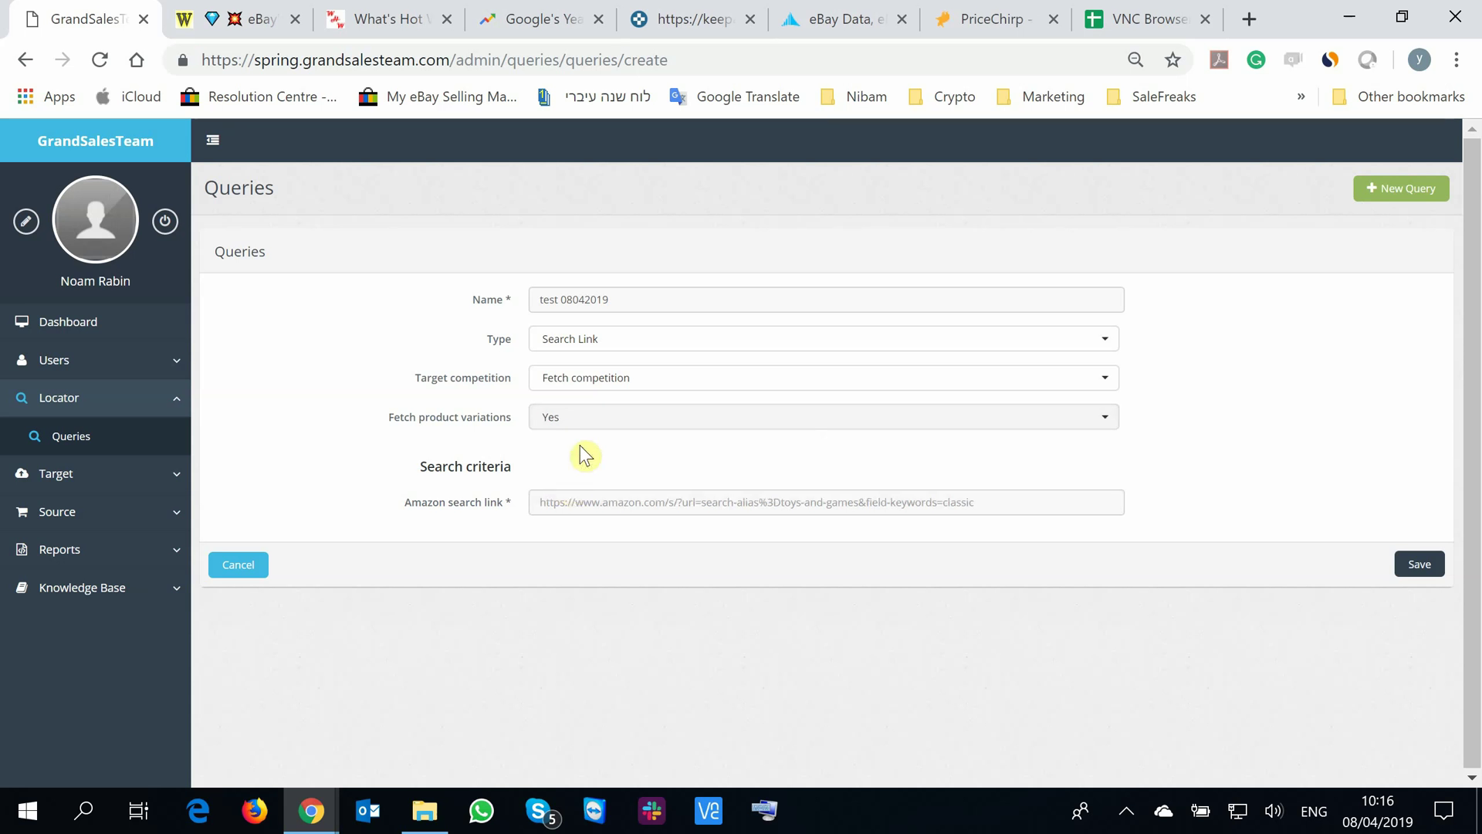
# Set the query type to Category and choose Toys & Games > Puzzles as the source category.
pyautogui.click(582, 344)
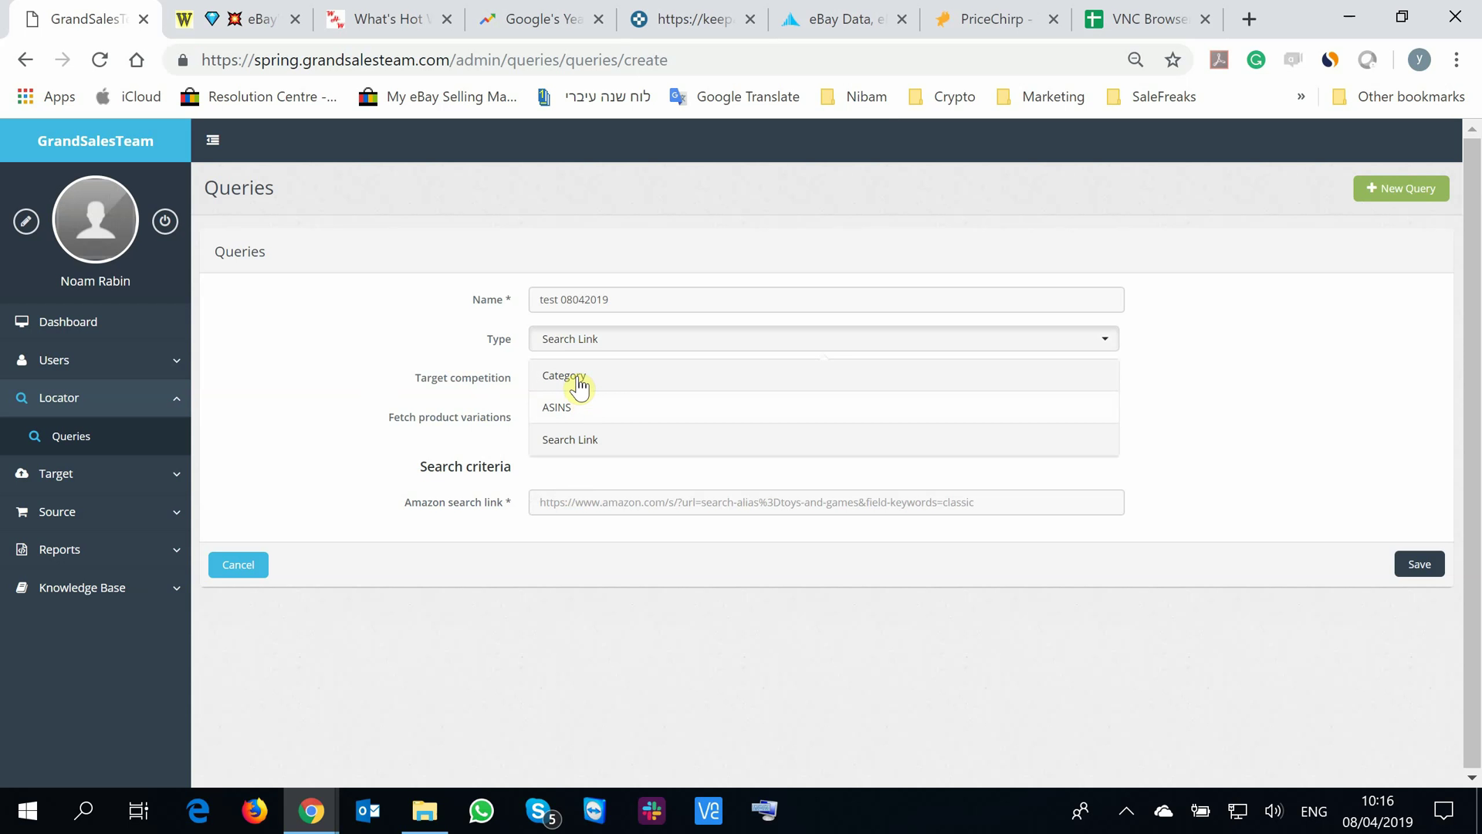
pyautogui.click(578, 376)
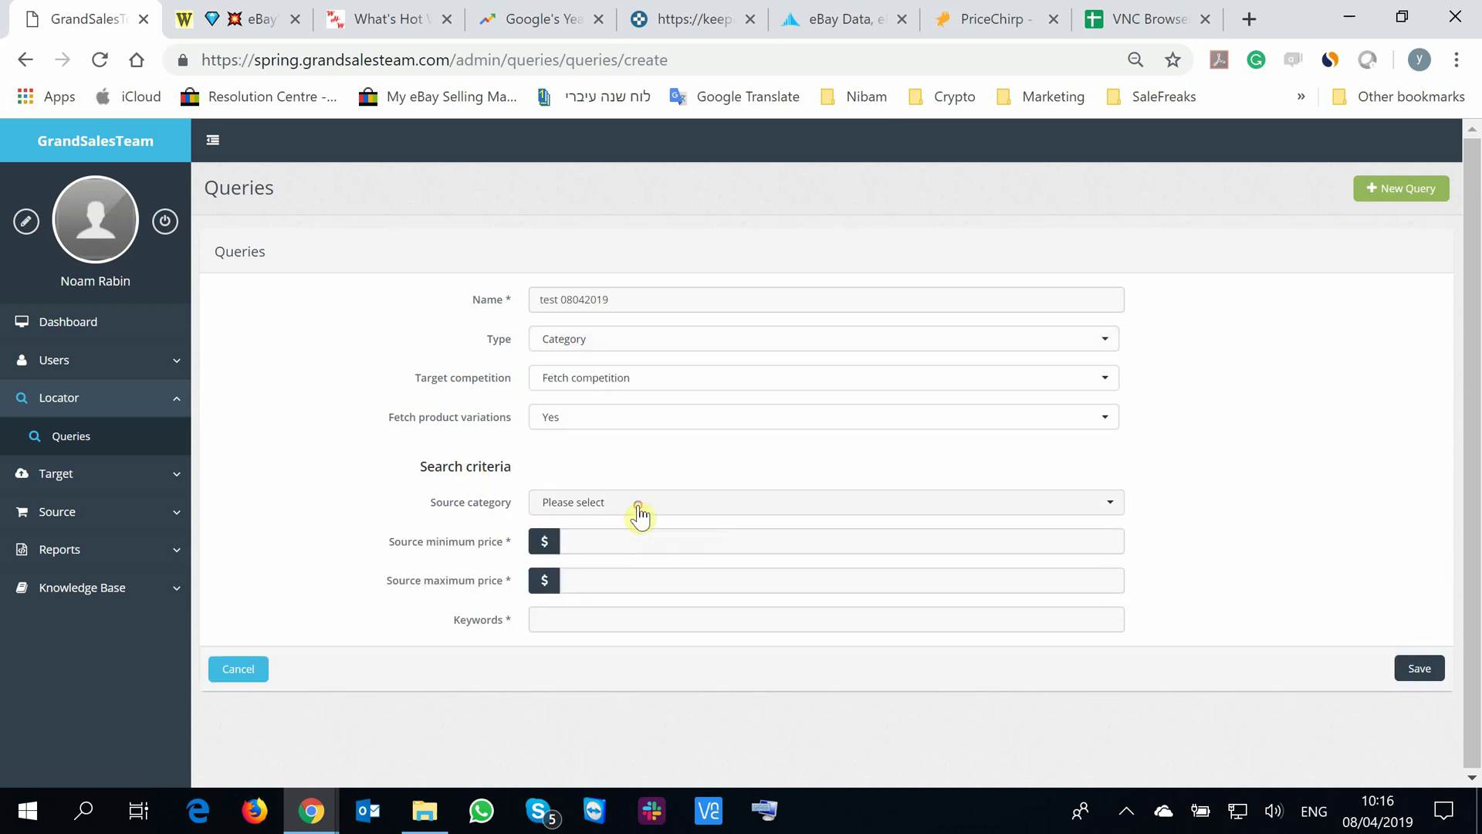
pyautogui.click(640, 516)
pyautogui.scroll(-7, 785, 393)
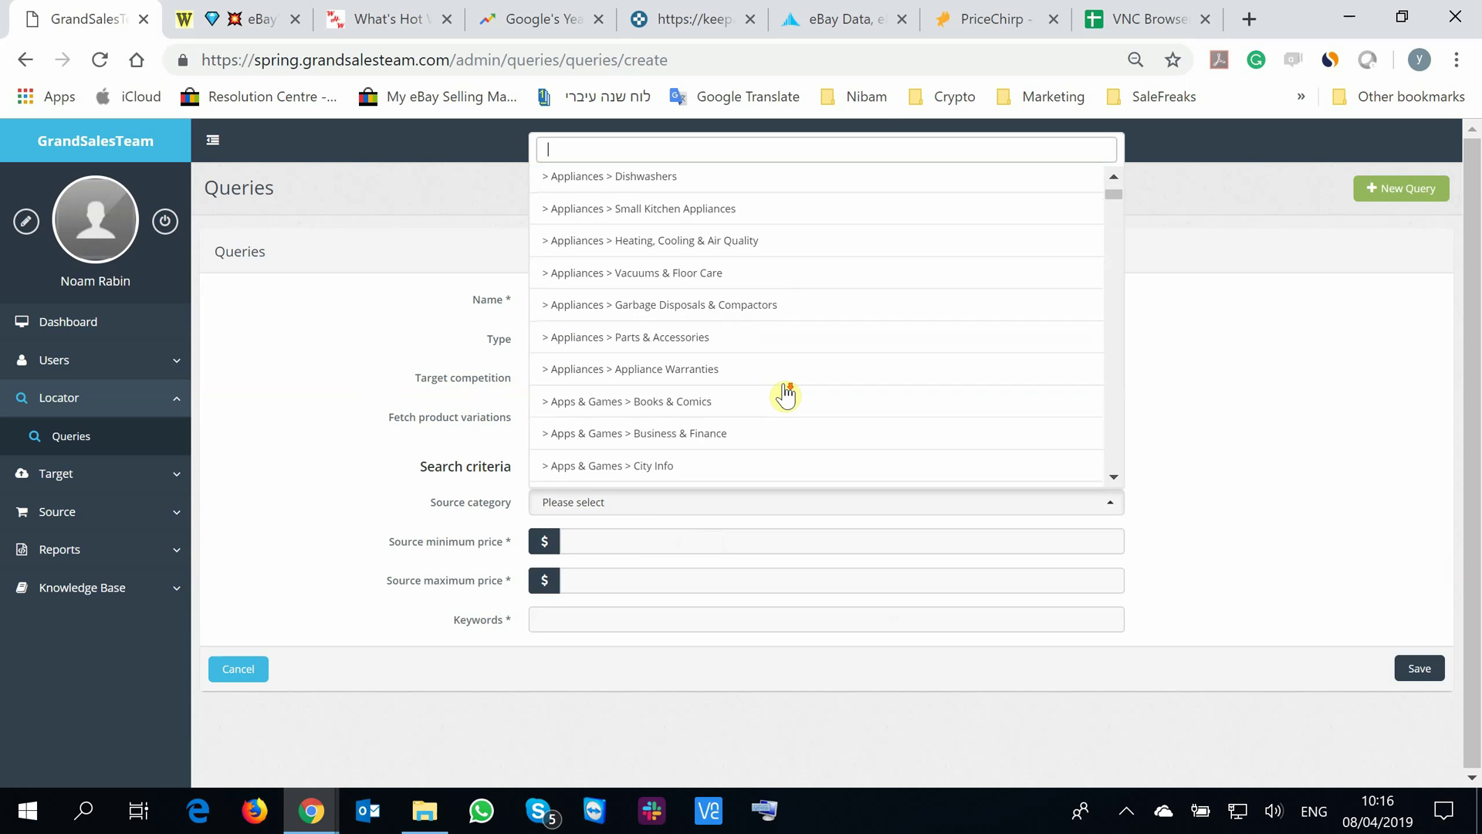
pyautogui.scroll(-5, 786, 395)
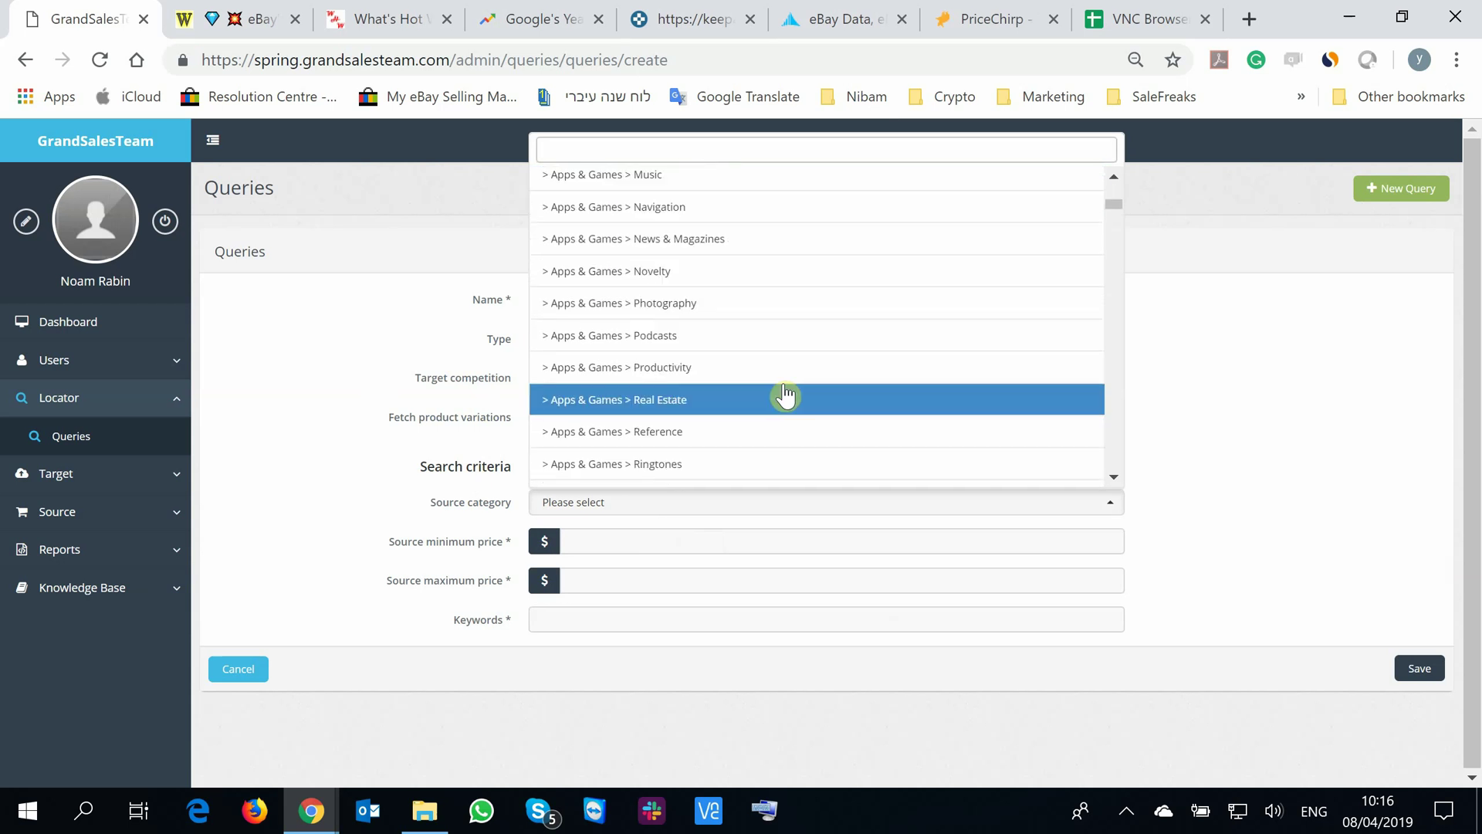
pyautogui.write('toy')
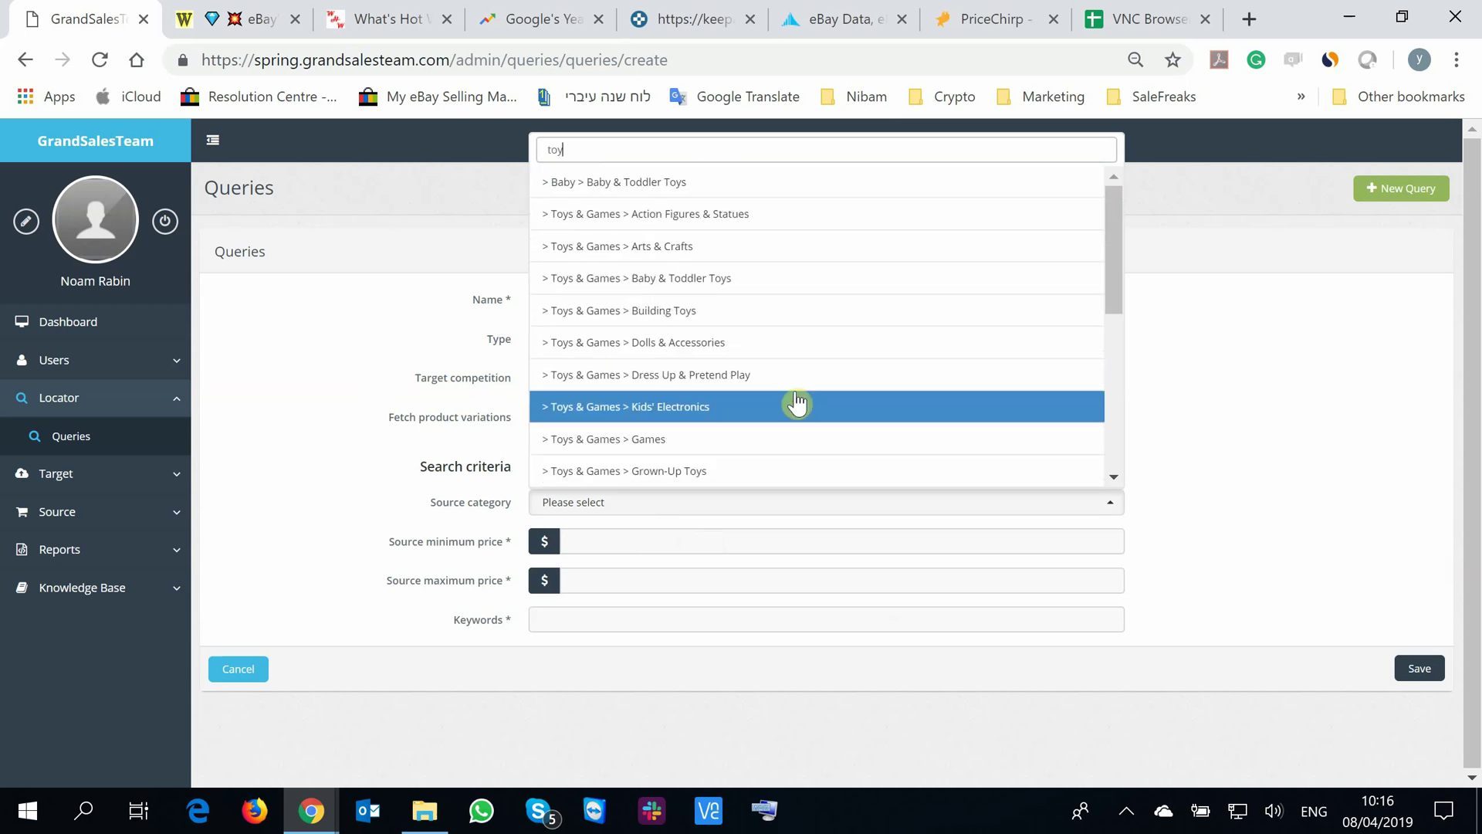
pyautogui.scroll(-5, 785, 395)
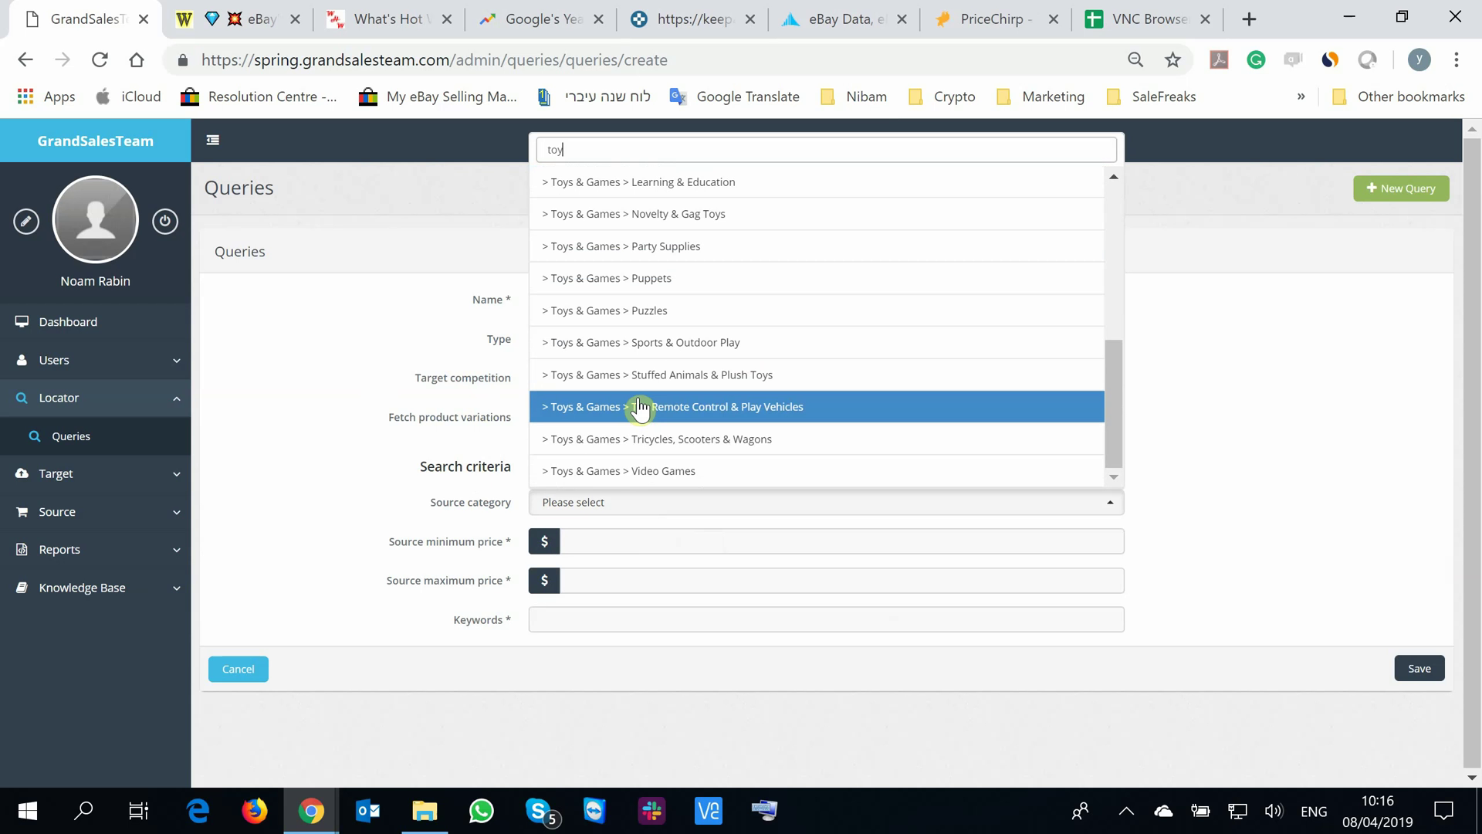
pyautogui.click(651, 309)
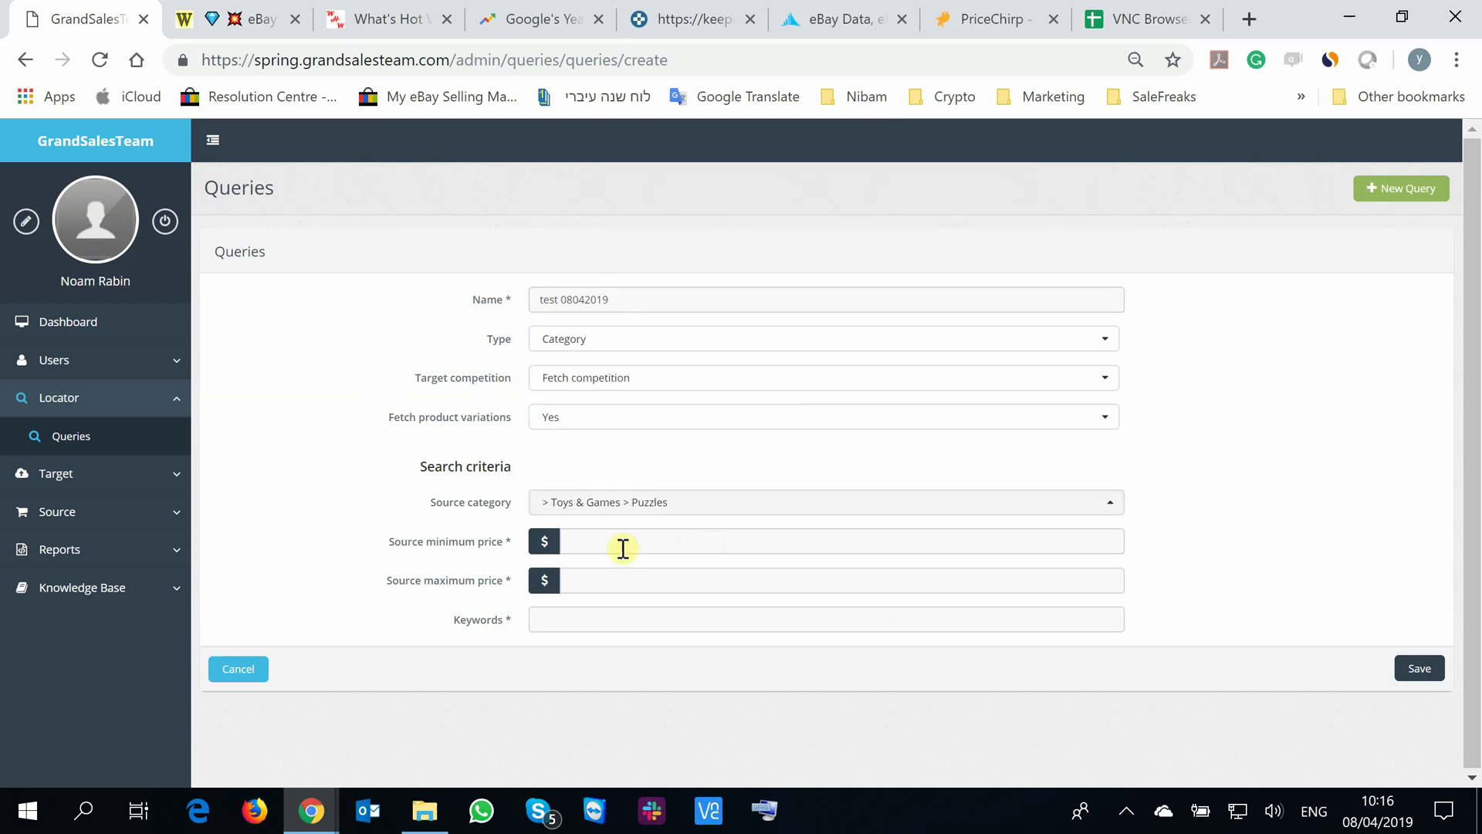
# Set the source price range from $10 to $15, enter the keywords "toy sfor fun" and save the query.
pyautogui.write('1')
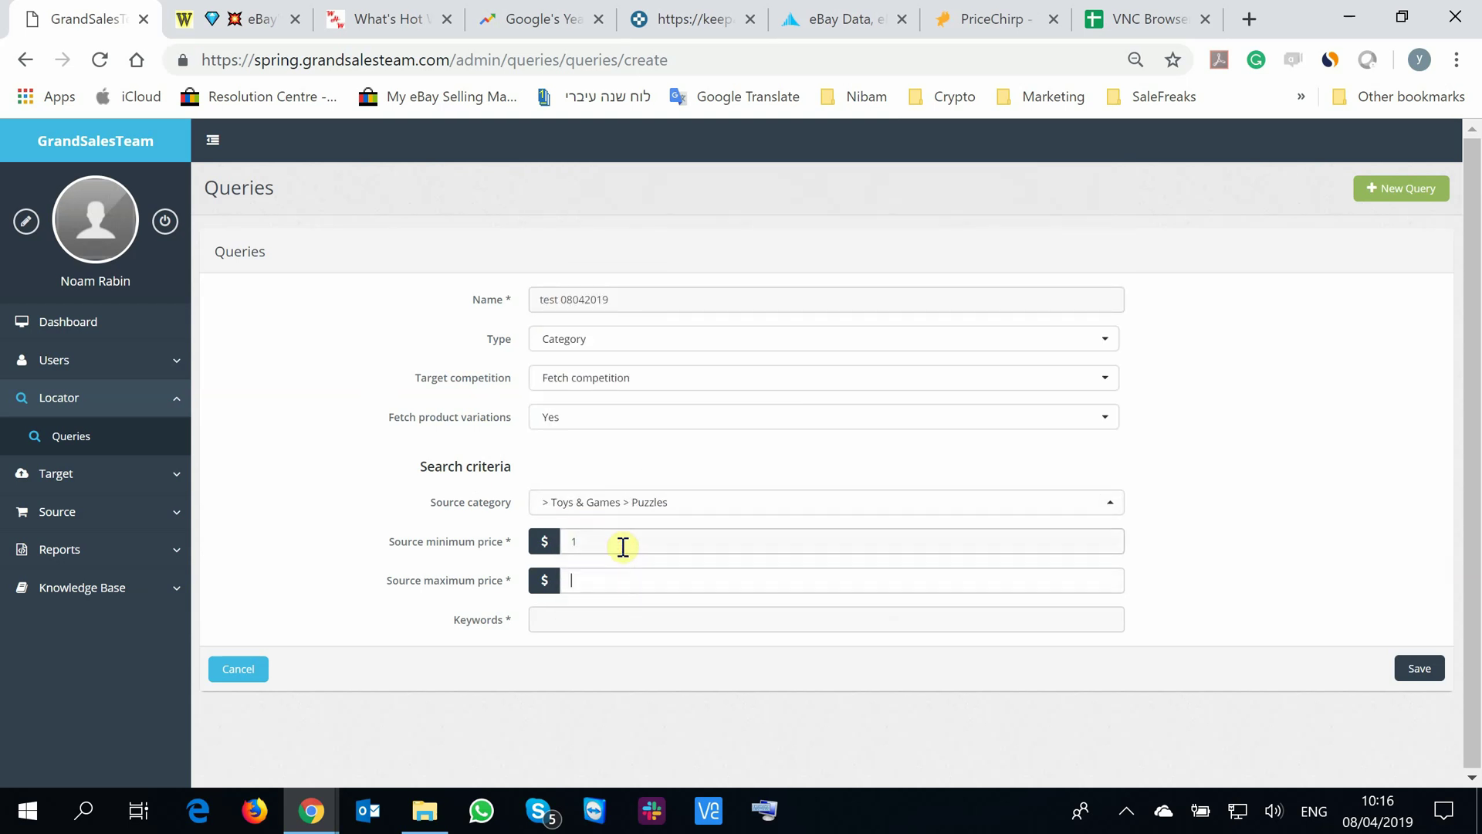
pyautogui.click(613, 620)
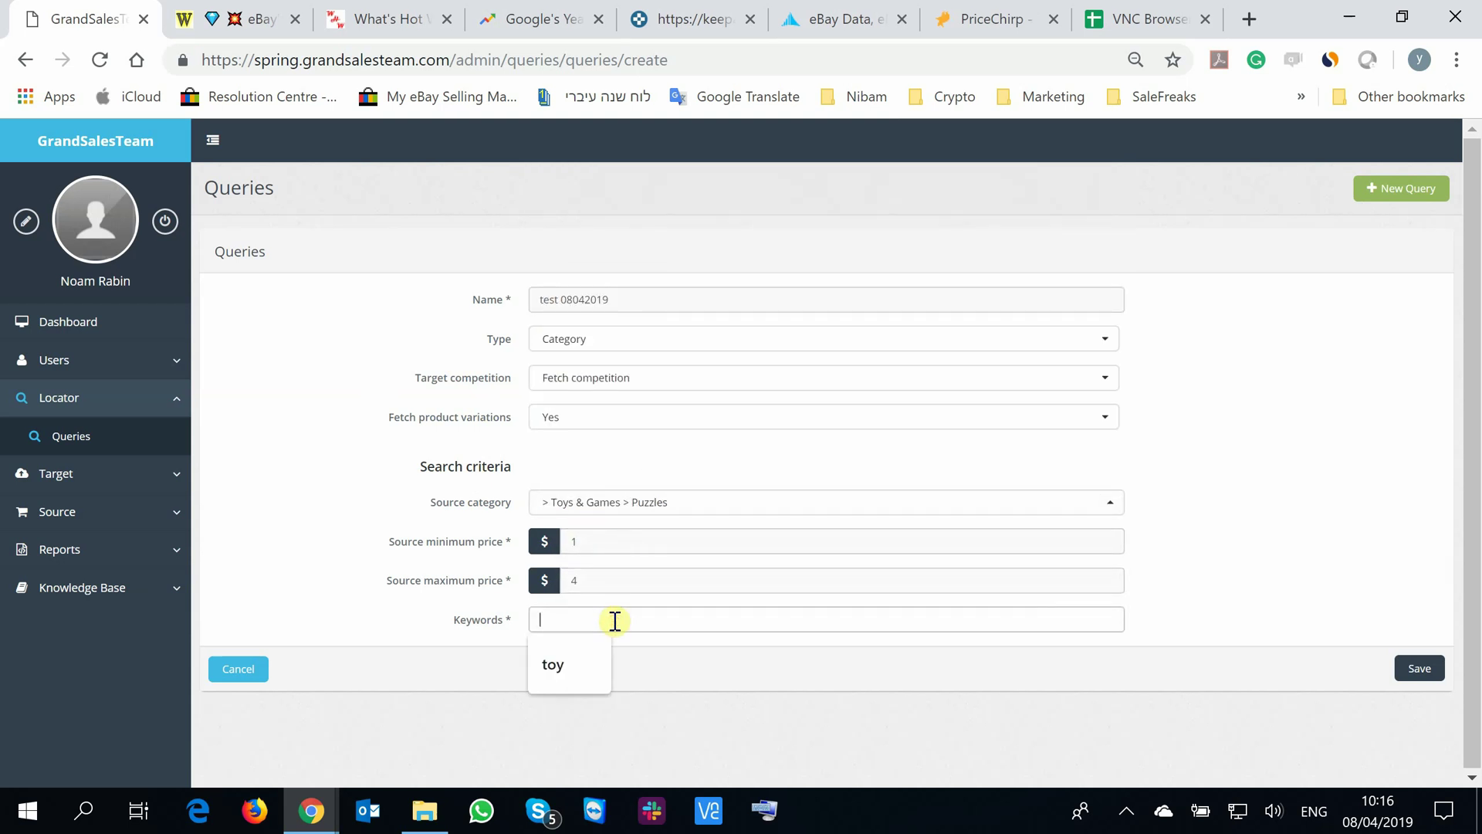
pyautogui.write('toy sfor fun')
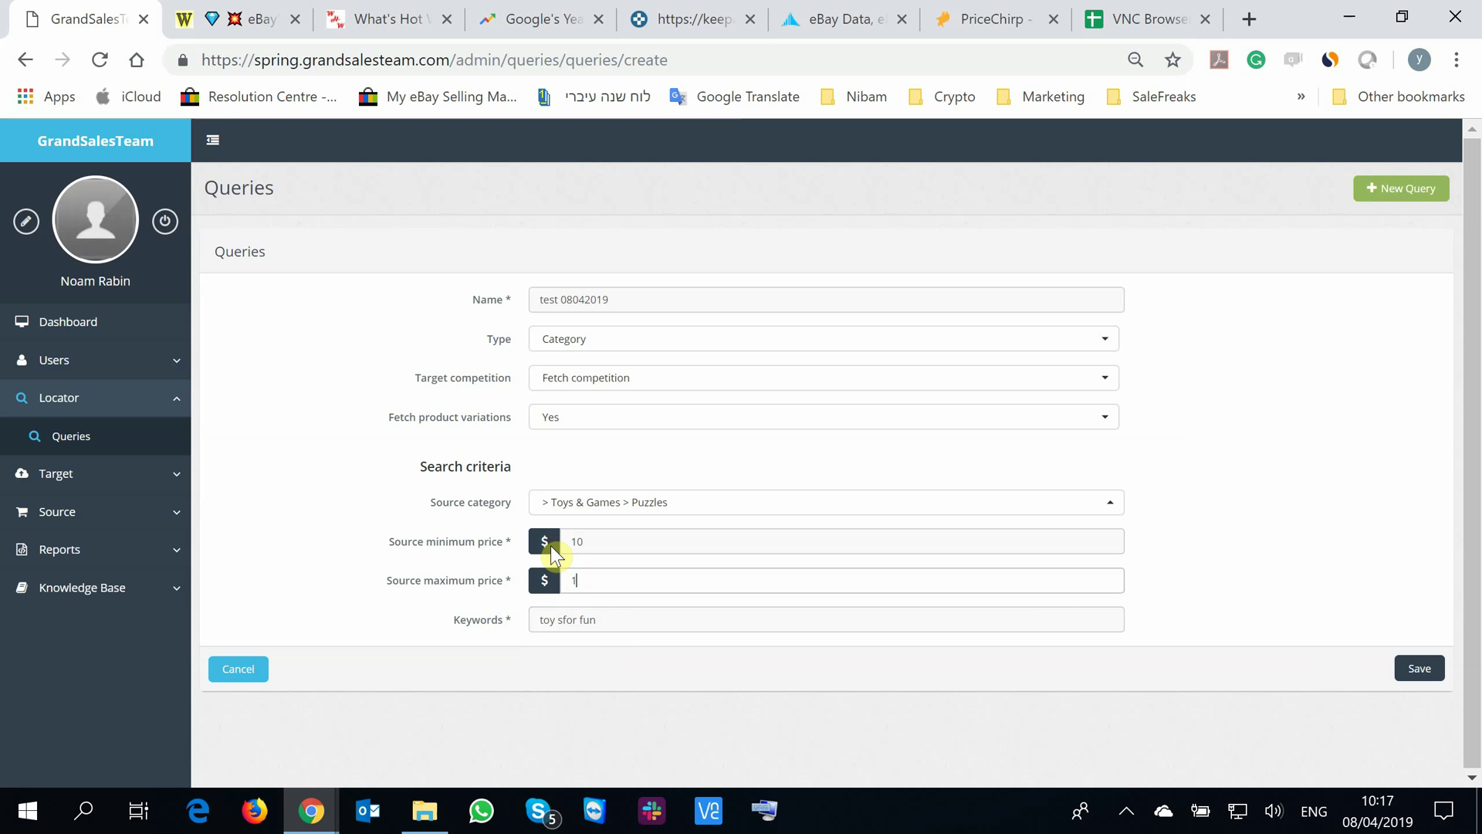
pyautogui.click(1422, 679)
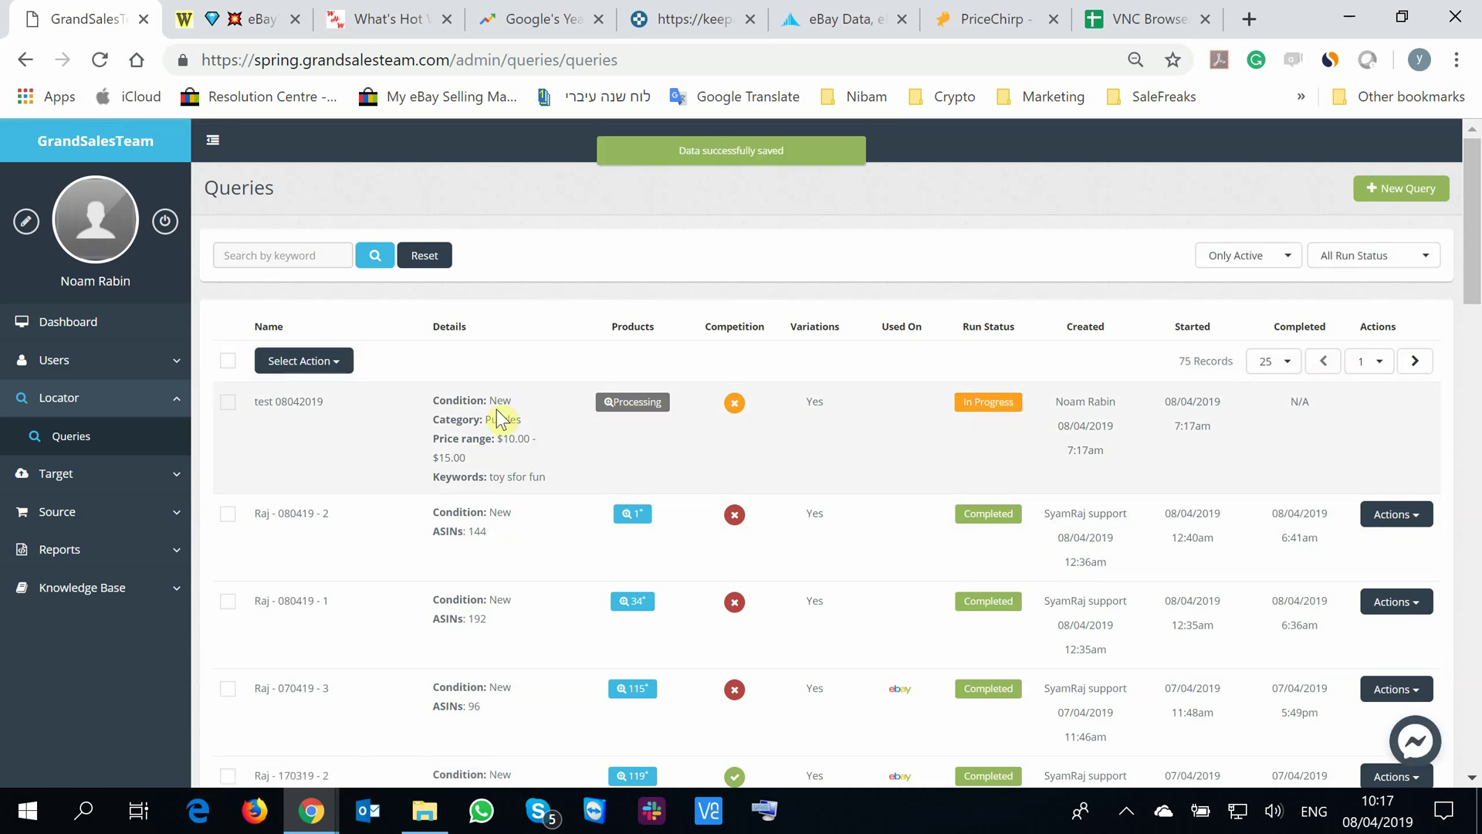
# Start another new query, and open amazon.com in a new browser tab to search all departments for "cool".
pyautogui.click(1391, 197)
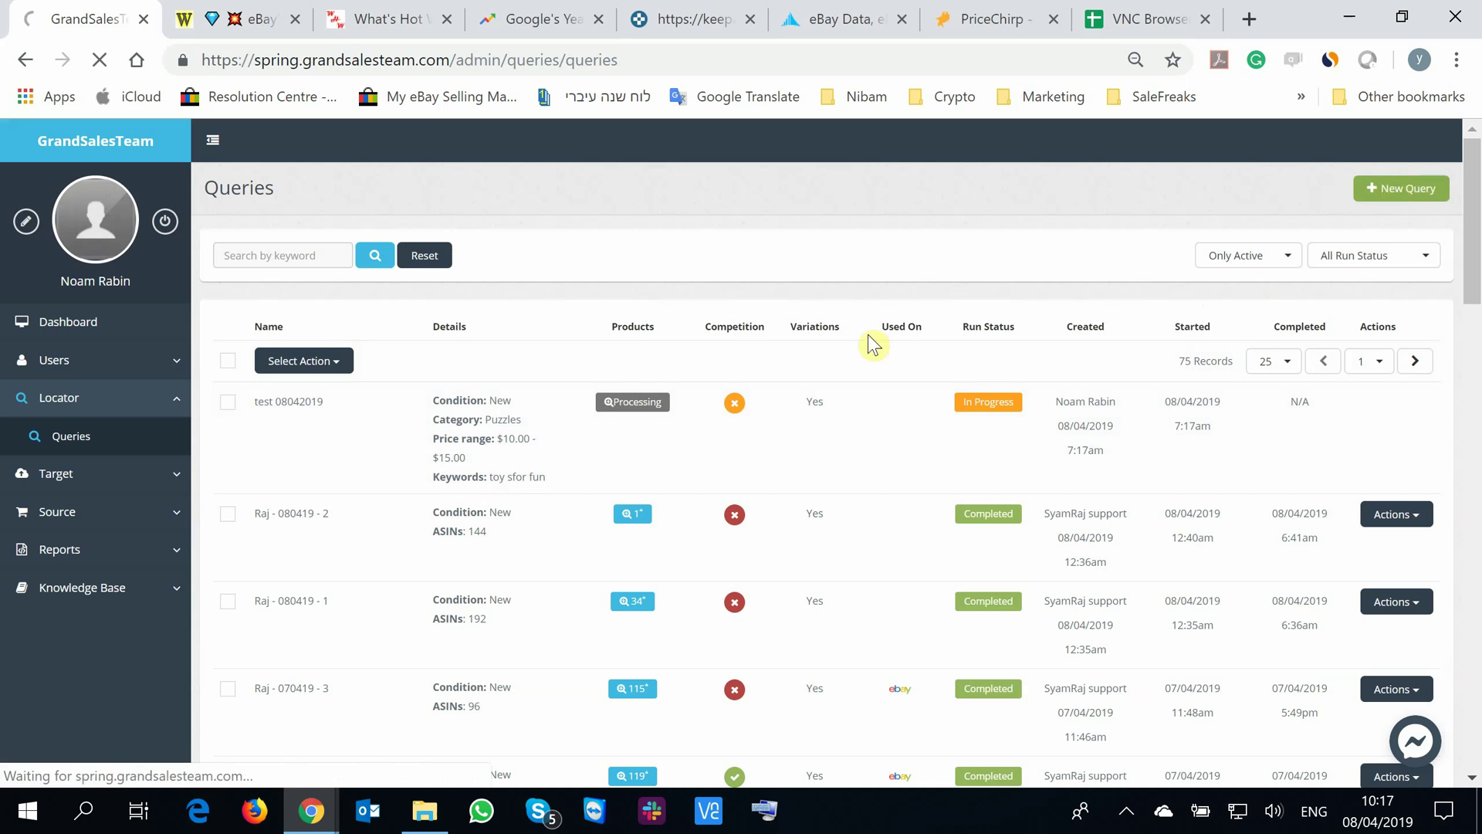
pyautogui.click(1250, 19)
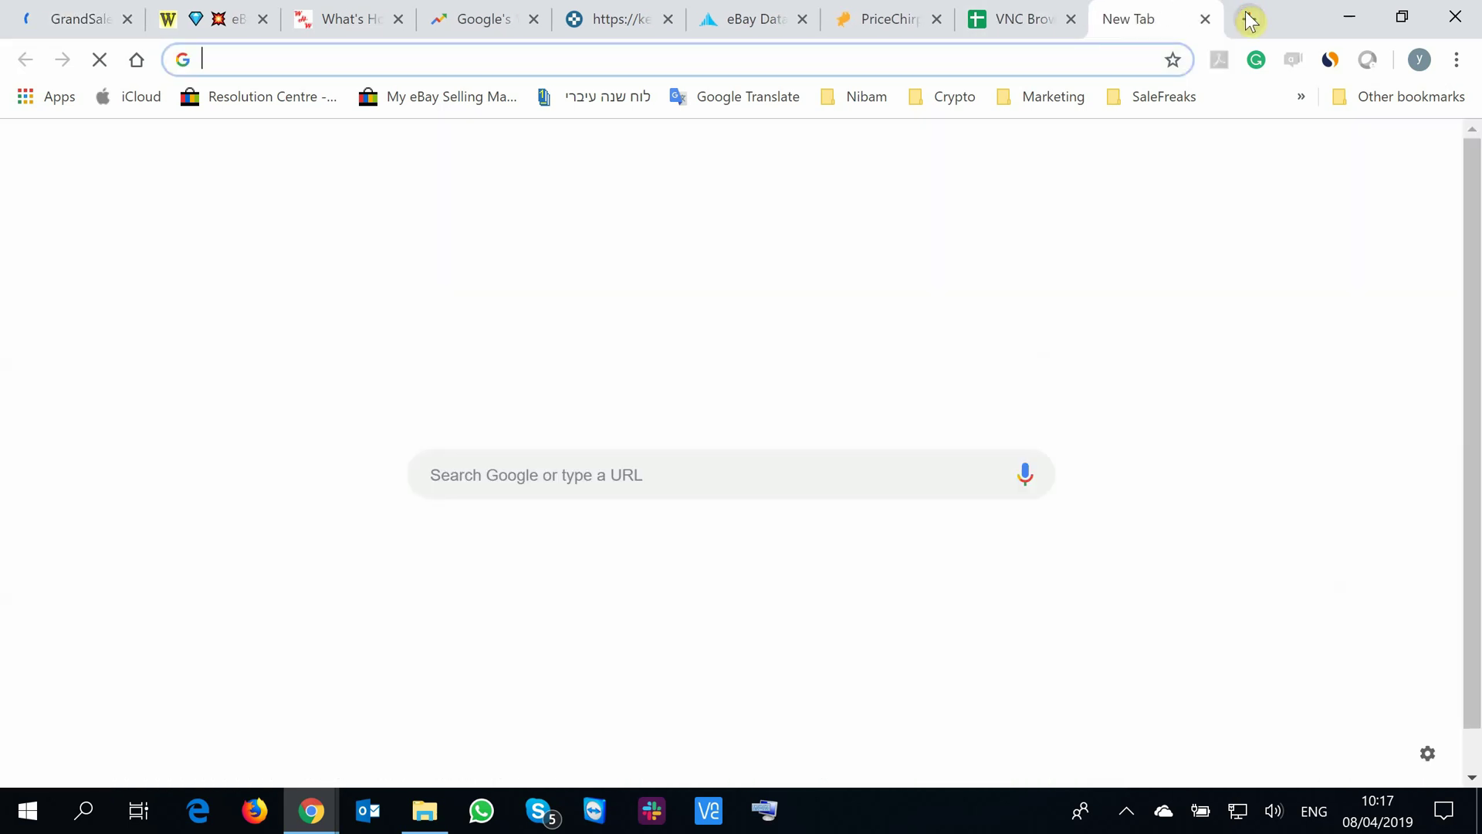
pyautogui.write('amazon.com')
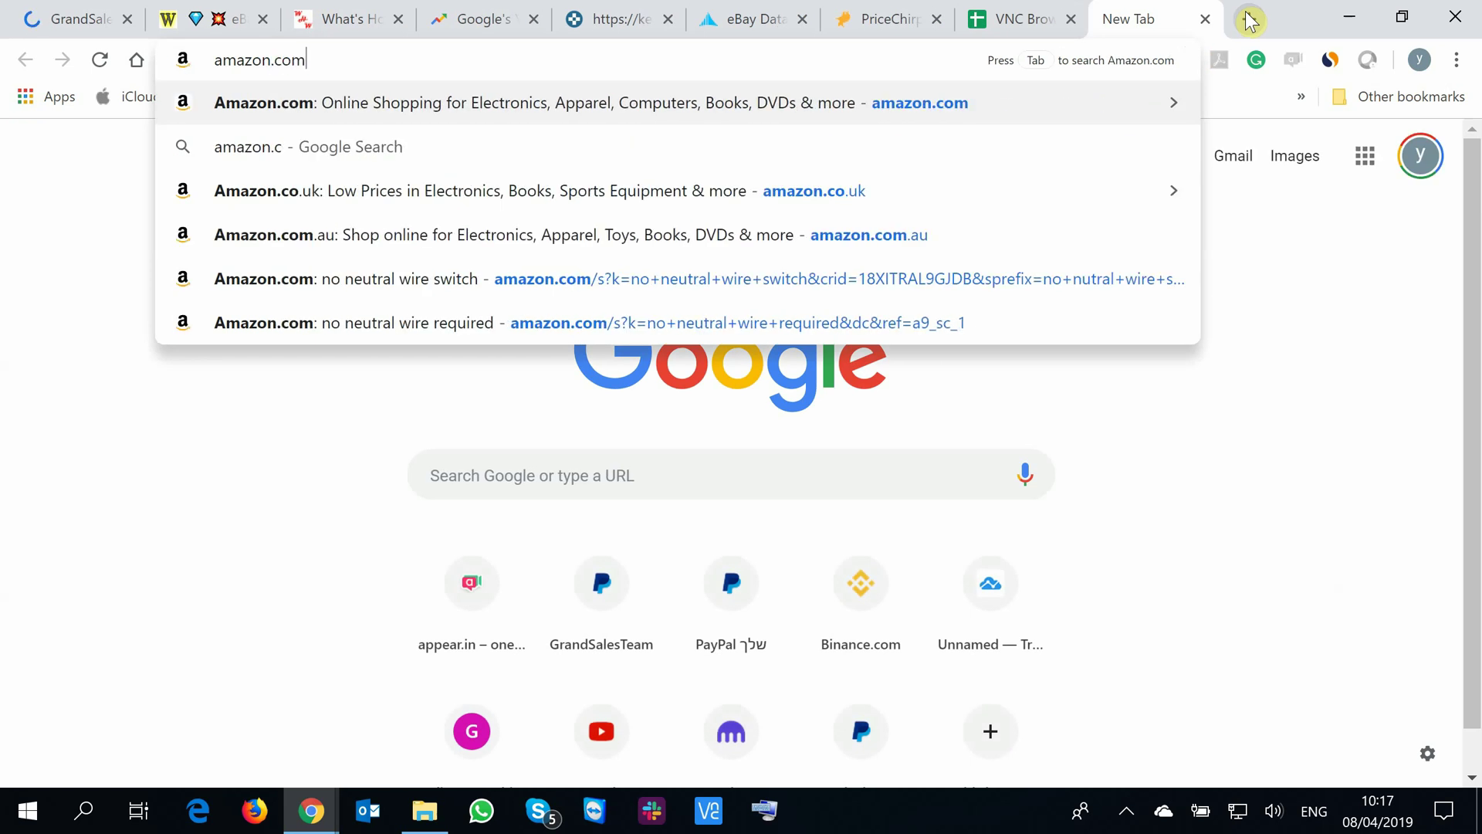
pyautogui.press('Return')
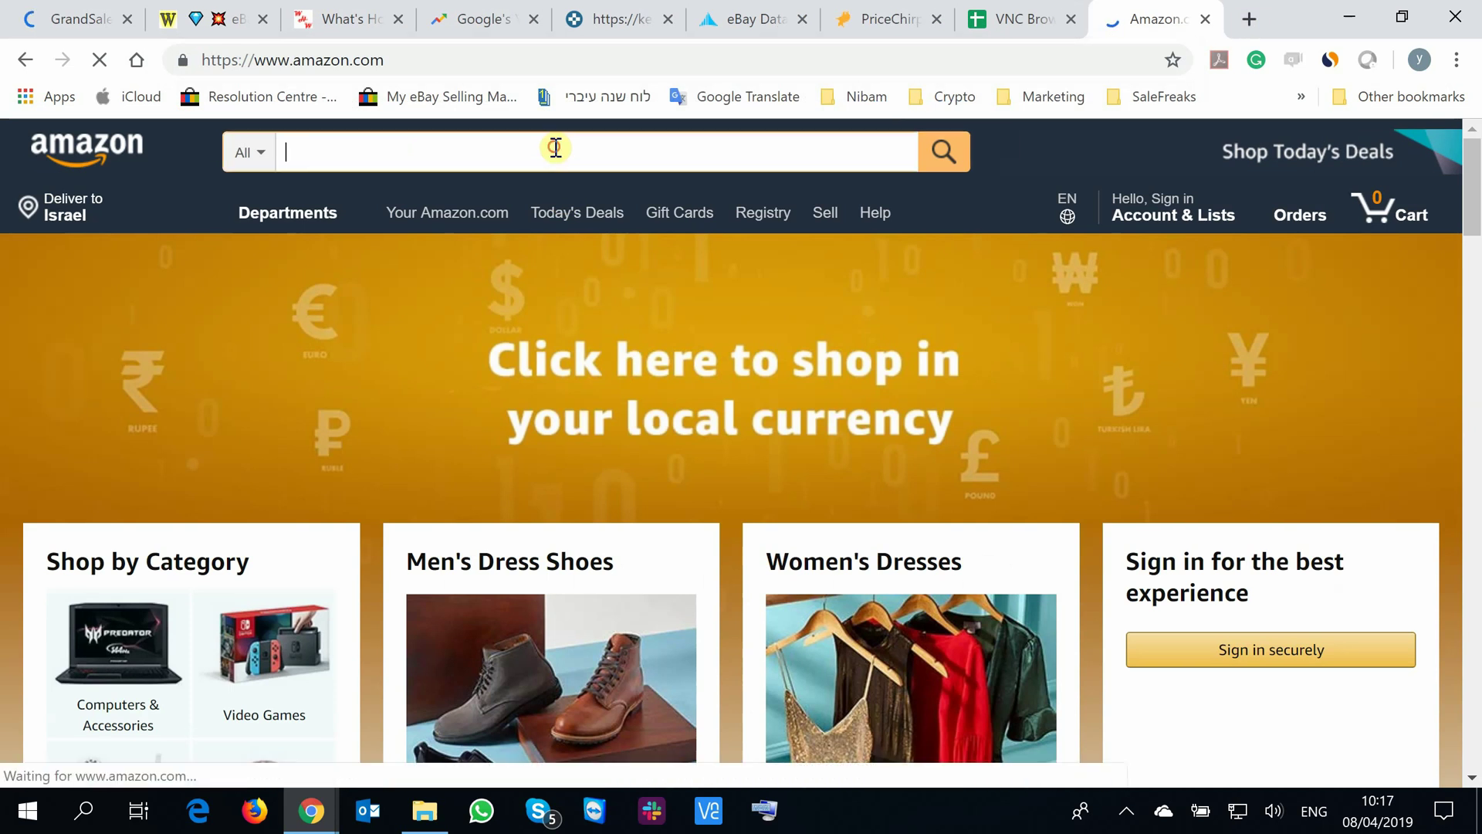
pyautogui.write('cool')
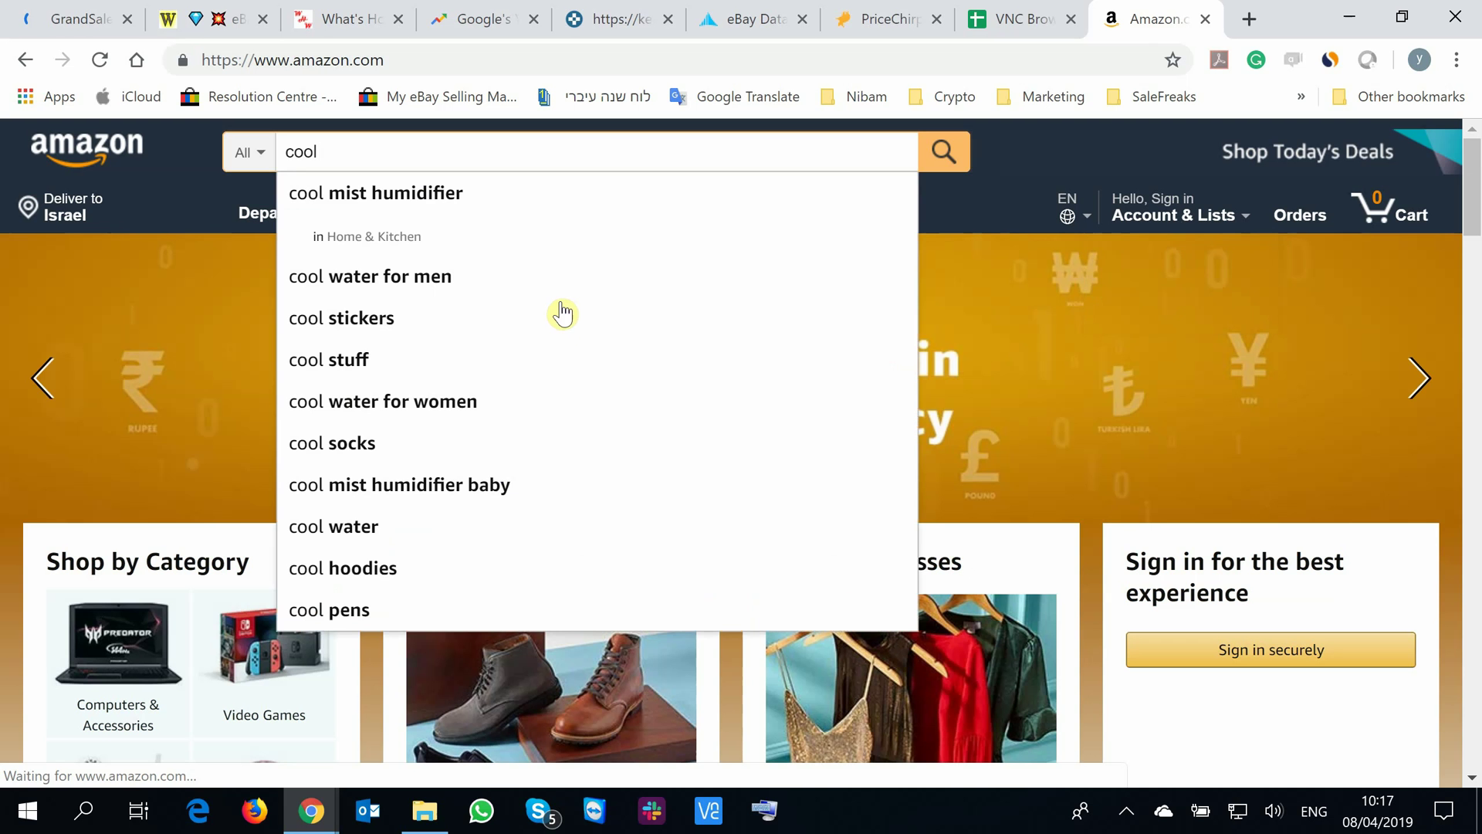
pyautogui.press('Return')
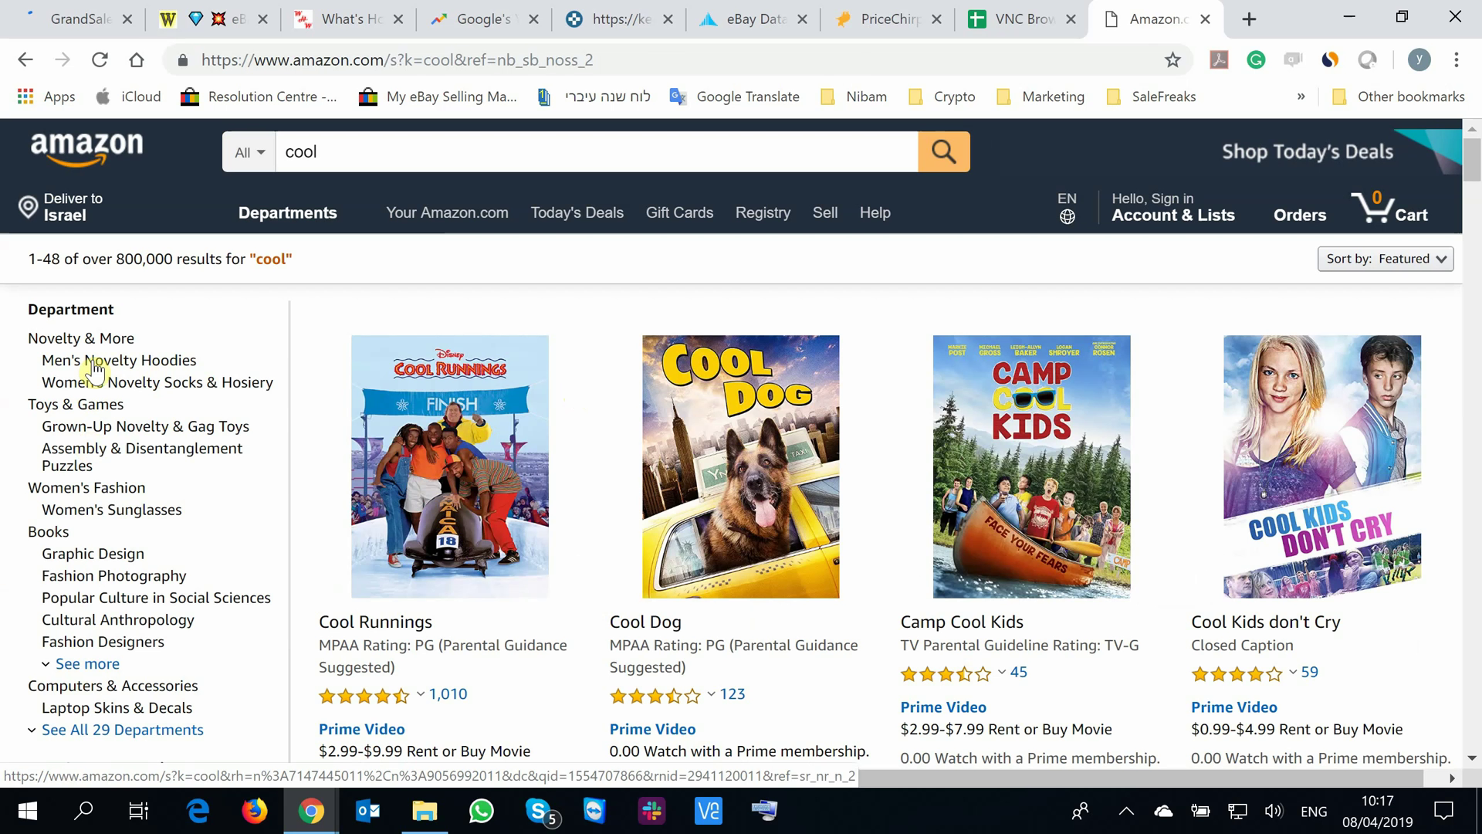
# Filter the Amazon results to 4 Stars & Up and the Grown-Up Novelty & Gag Toys department.
pyautogui.scroll(-3, 363, 415)
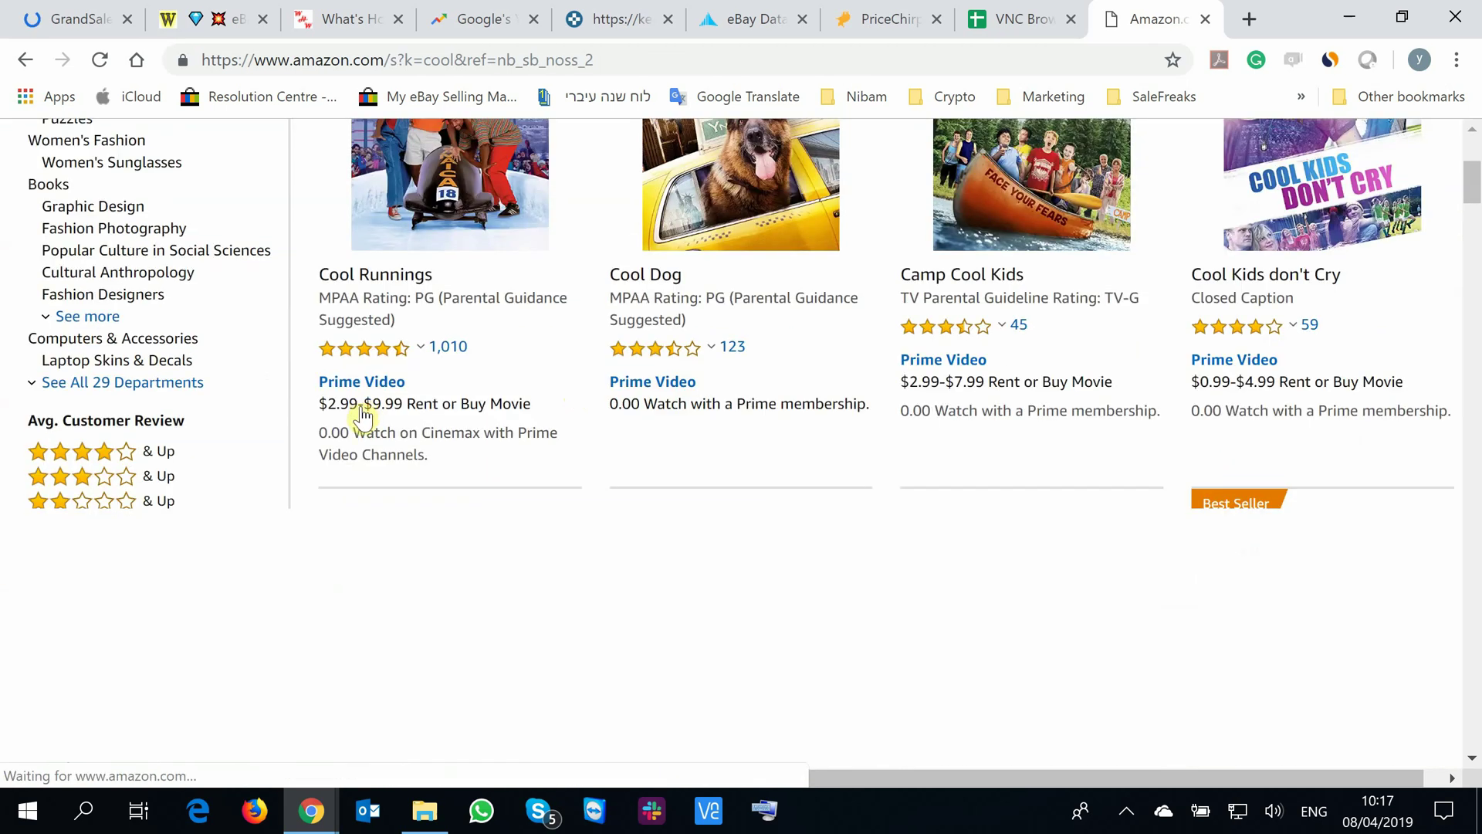
pyautogui.click(102, 463)
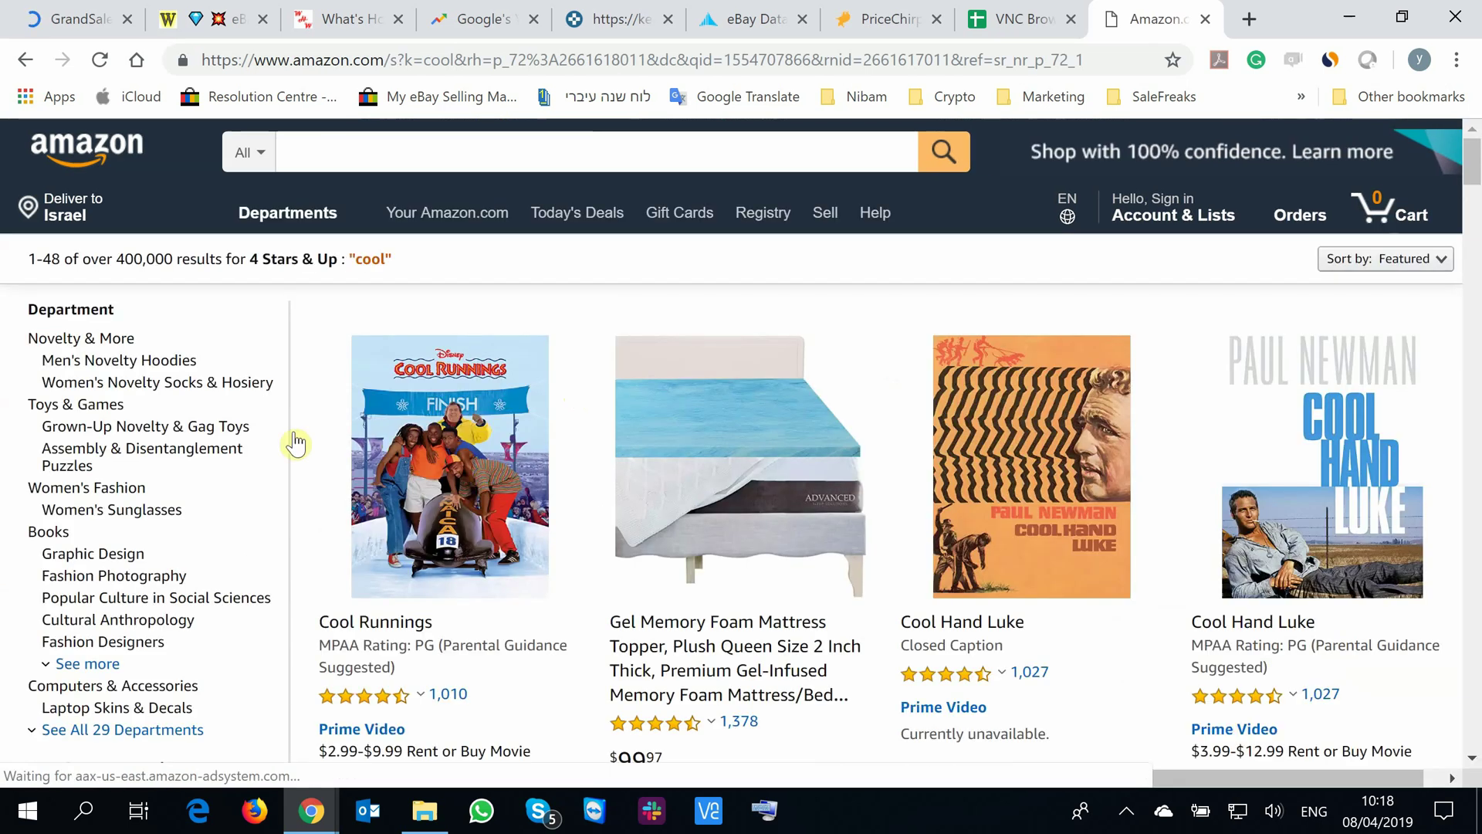
pyautogui.click(142, 435)
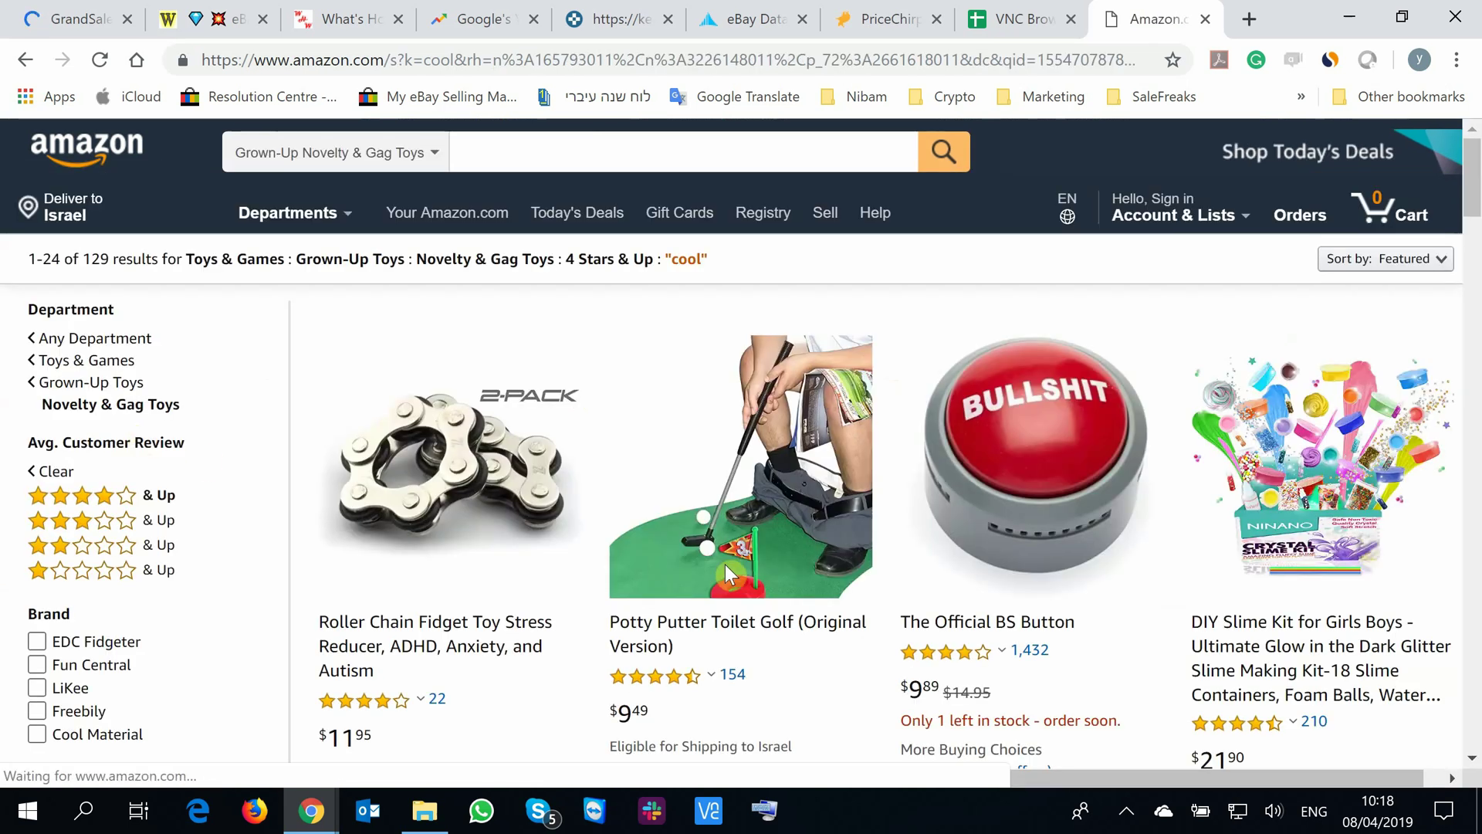
# Browse the filtered toys and limit the results to the Under $25 price range.
pyautogui.scroll(-7, 538, 463)
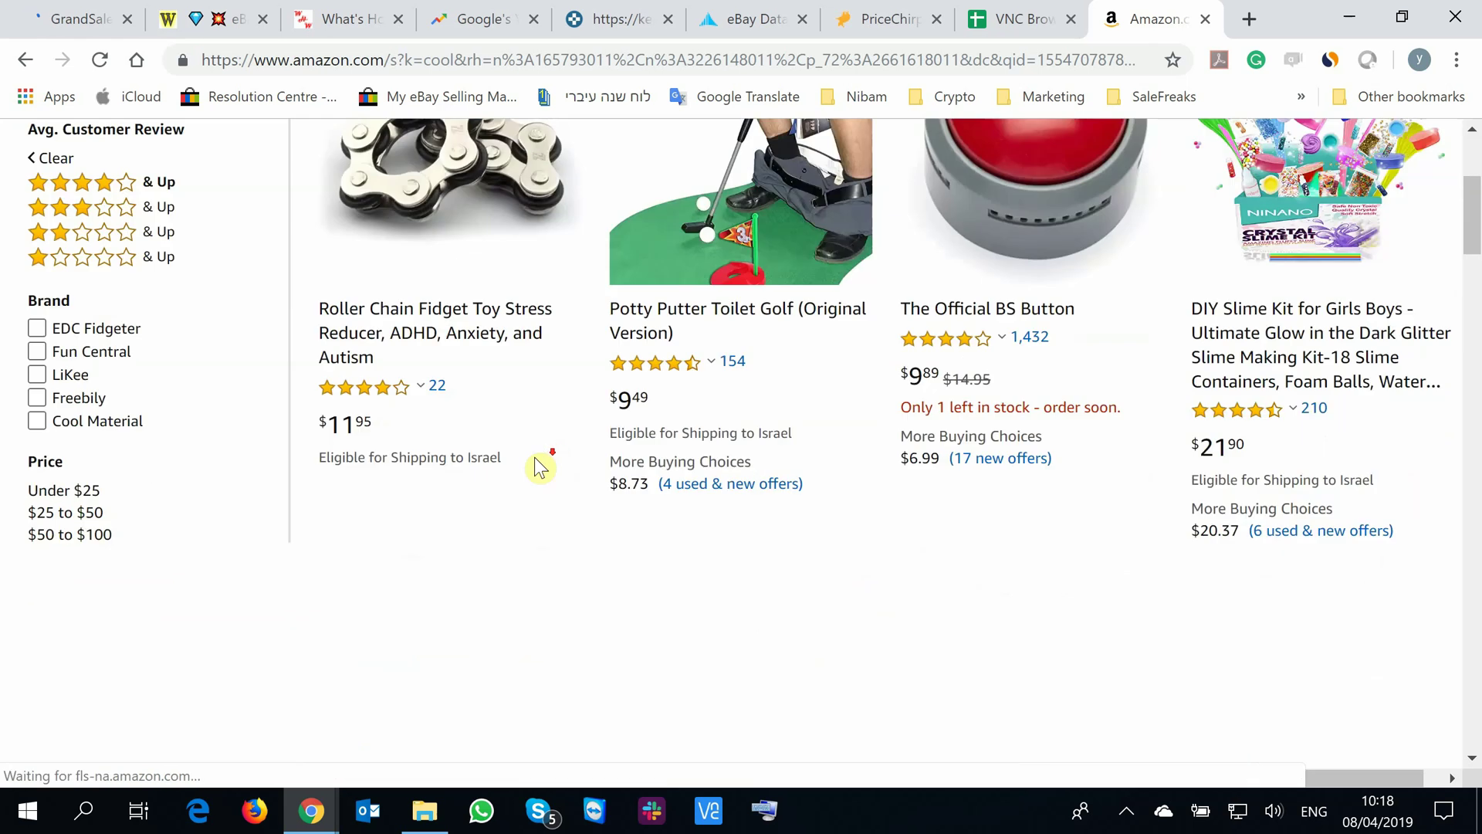
pyautogui.scroll(-3, 539, 467)
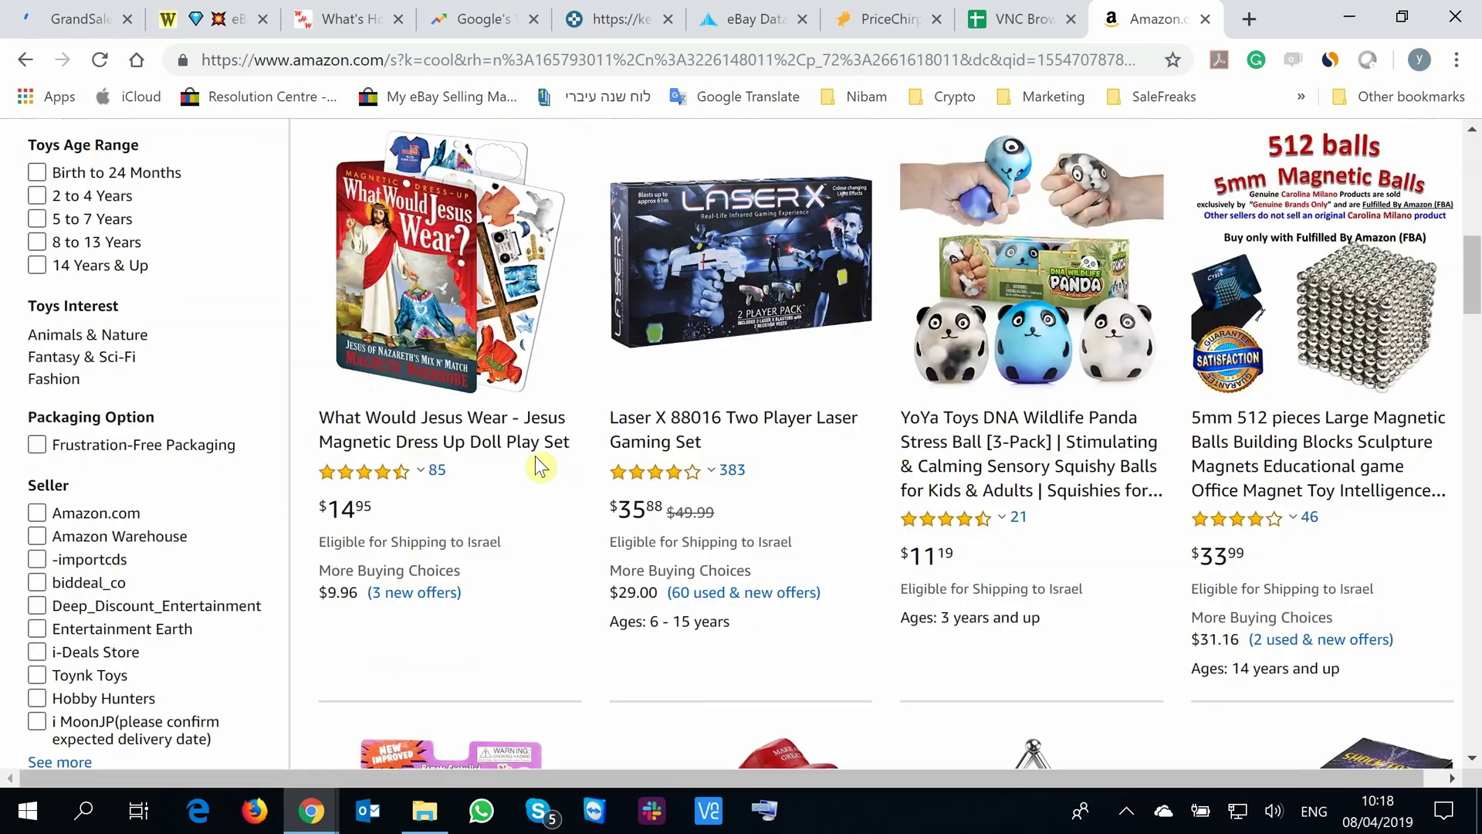
pyautogui.scroll(10, 538, 464)
pyautogui.scroll(-3, 538, 464)
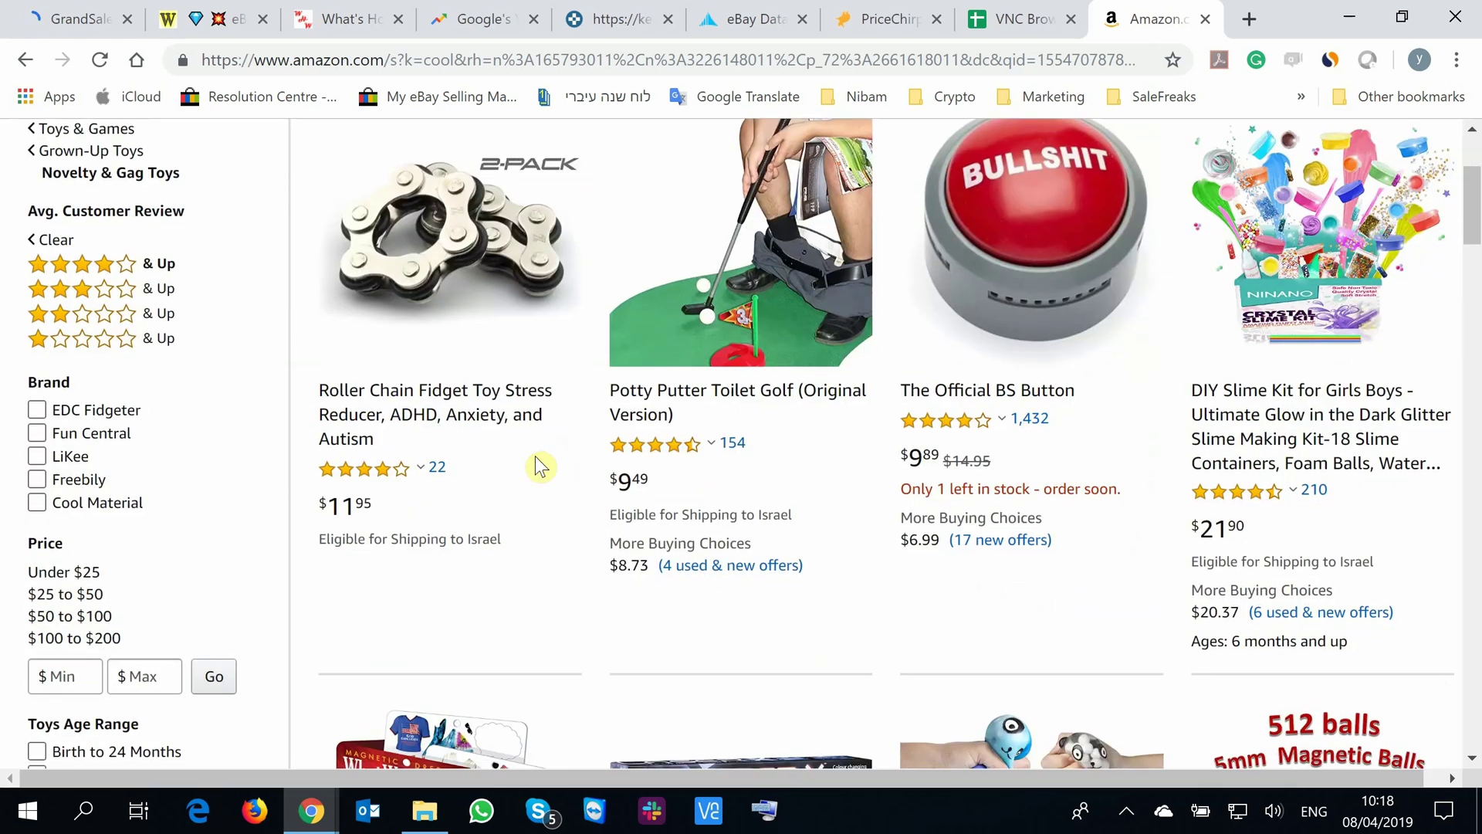
pyautogui.scroll(10, 541, 466)
pyautogui.scroll(-3, 361, 465)
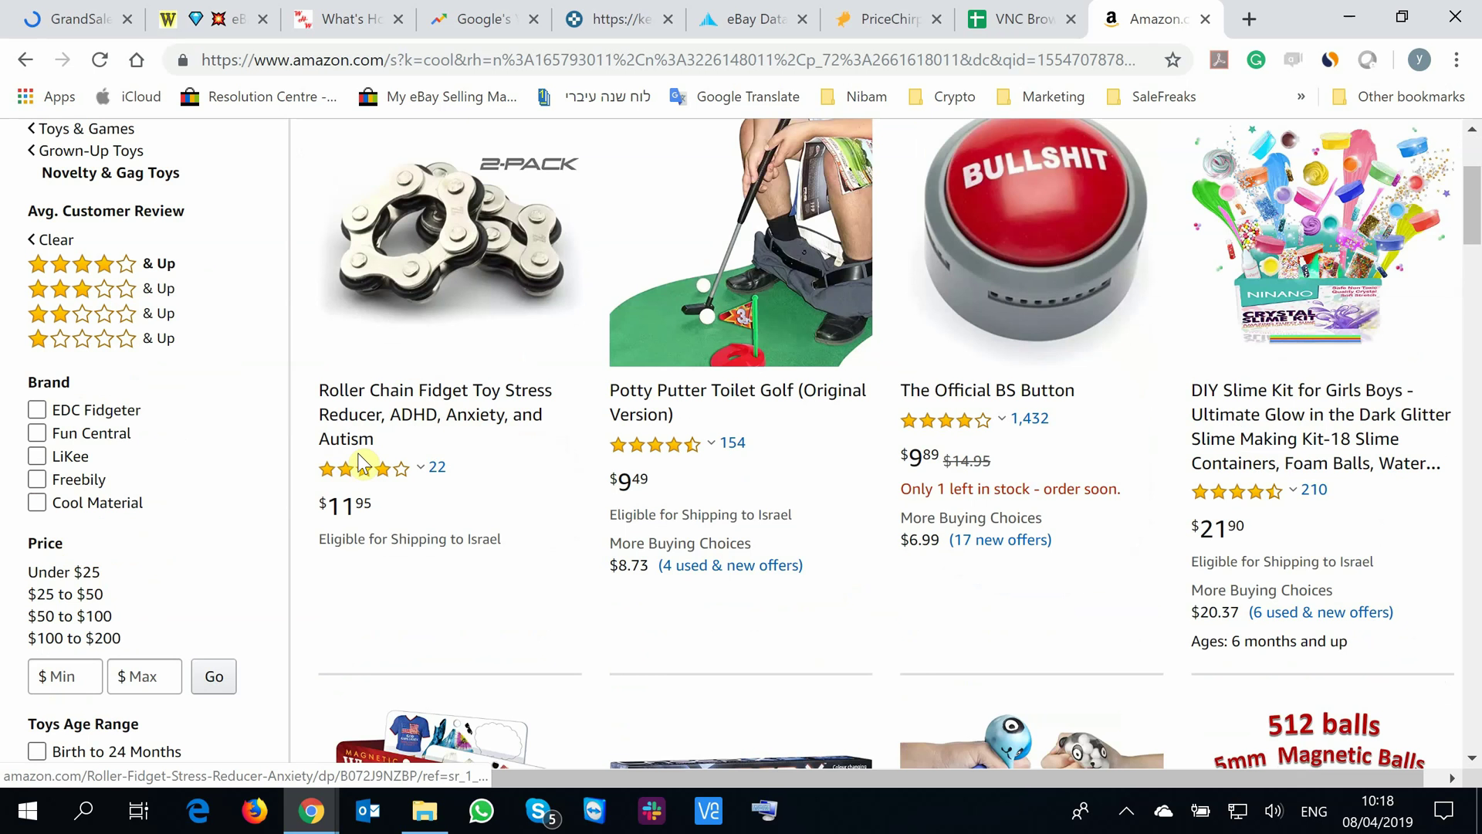
pyautogui.scroll(-3, 361, 466)
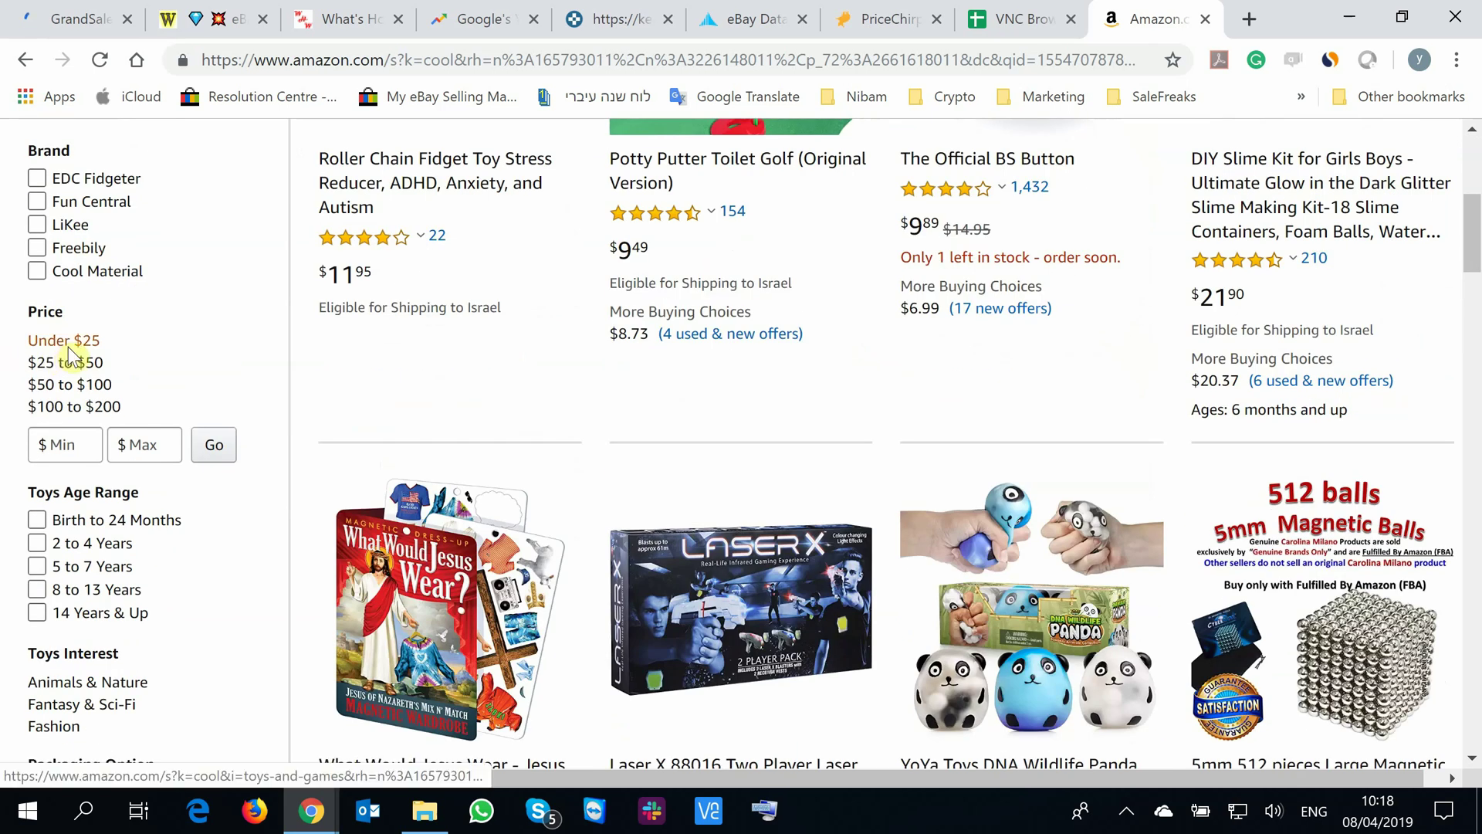
pyautogui.click(68, 346)
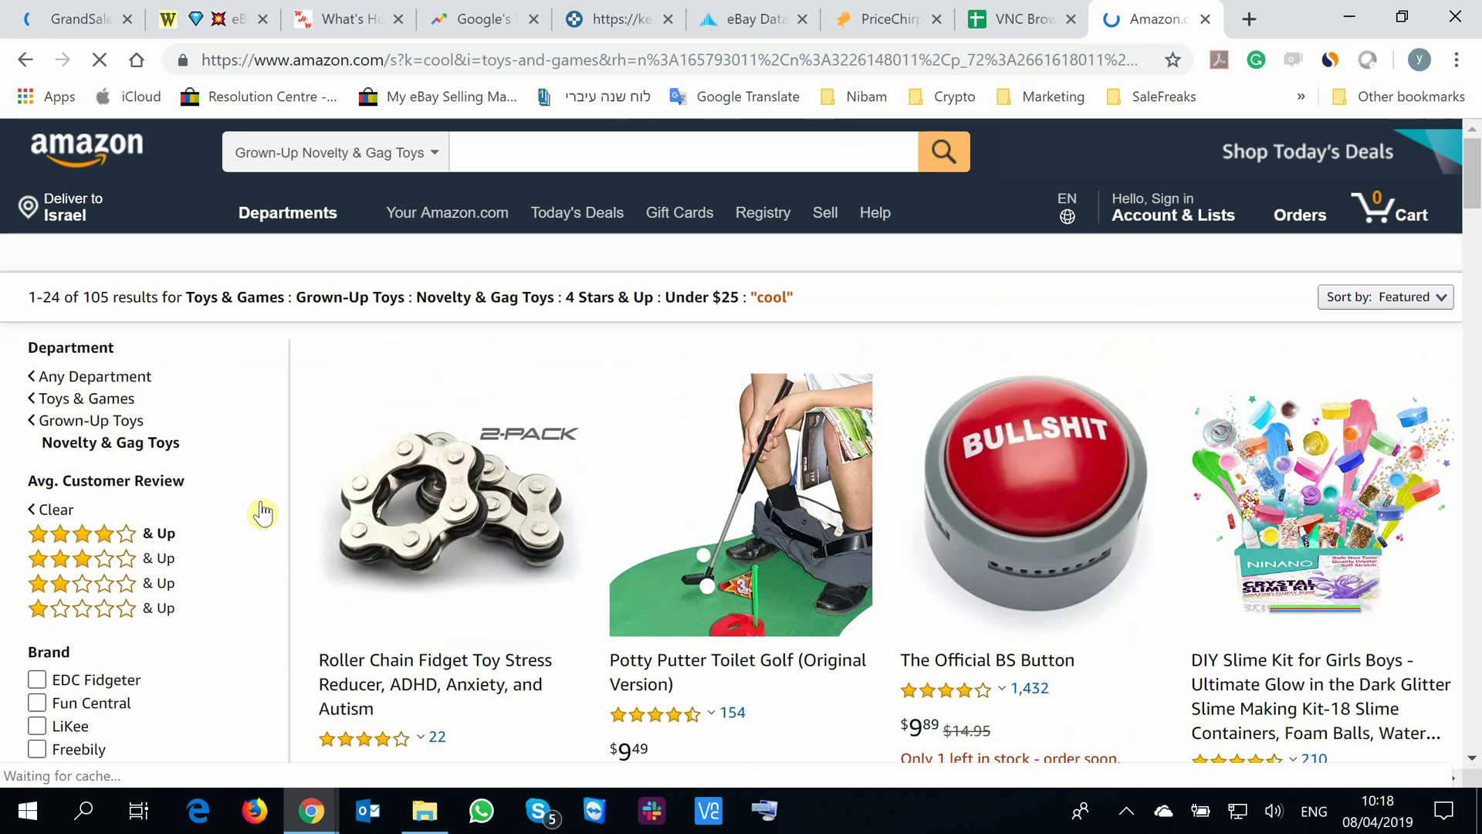
# Apply a custom price filter to the results with a minimum of $5 and a maximum of $15.
pyautogui.scroll(-4, 240, 512)
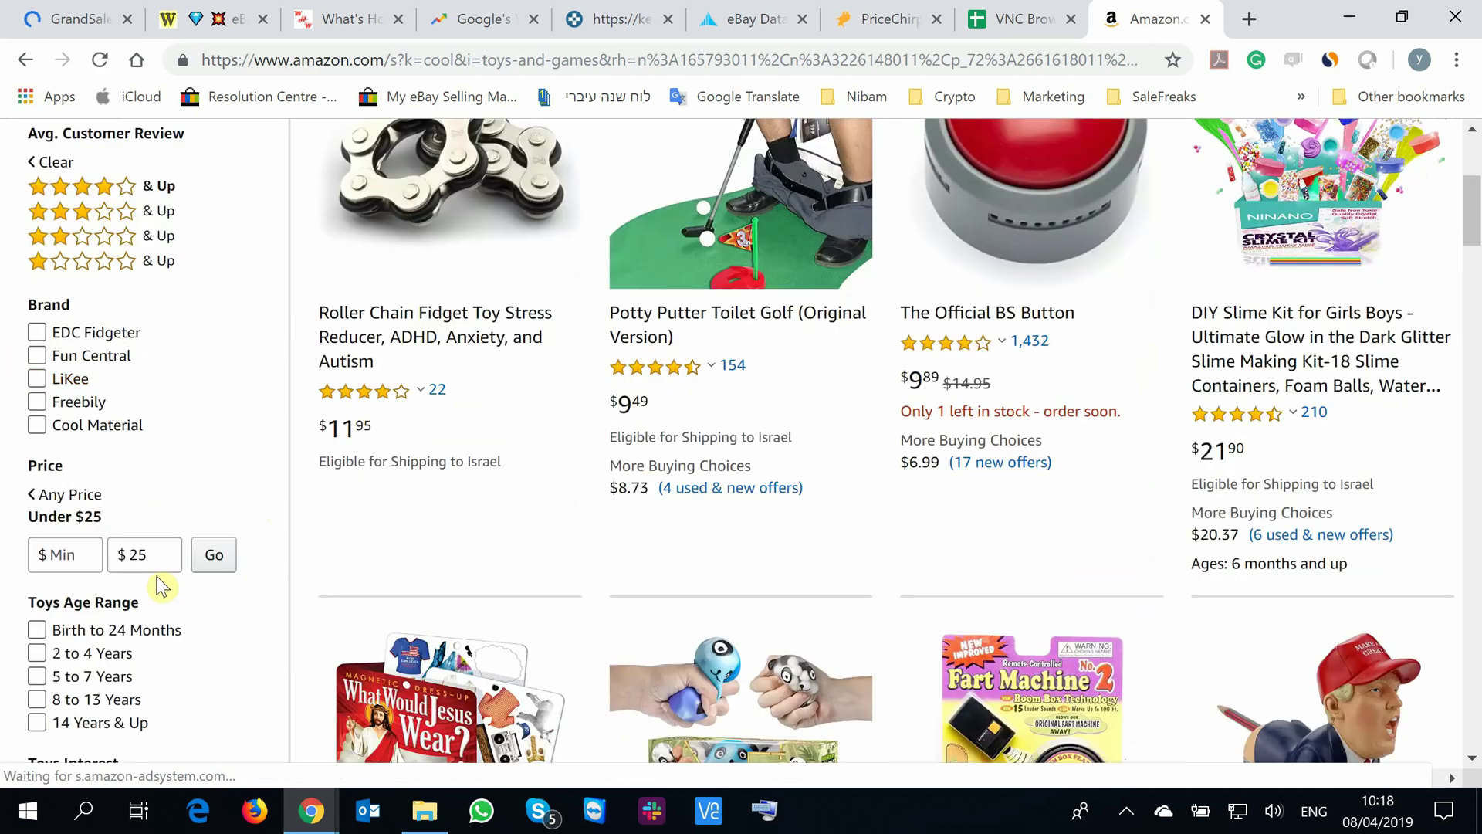
pyautogui.click(158, 554)
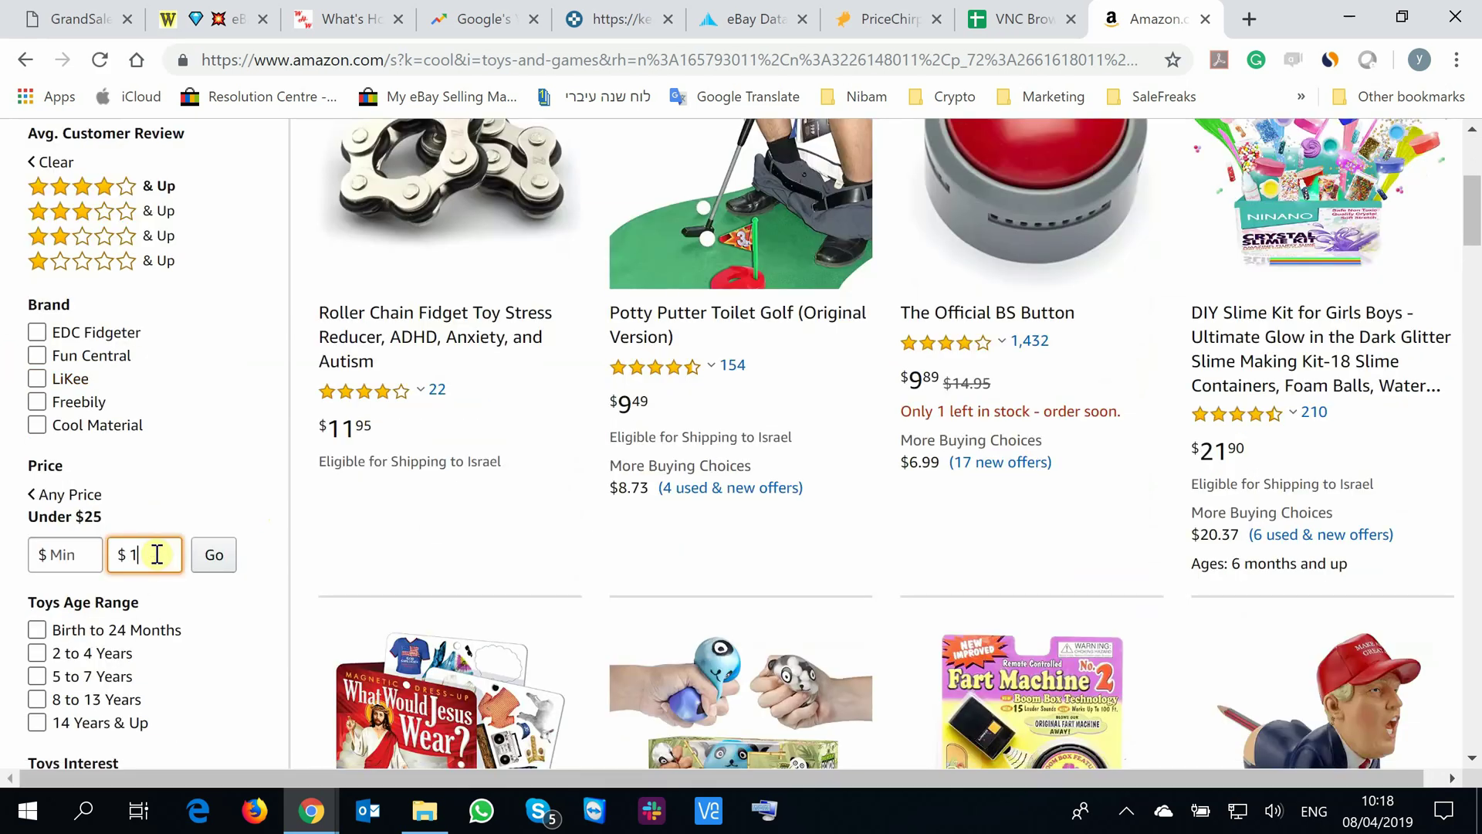
pyautogui.click(213, 572)
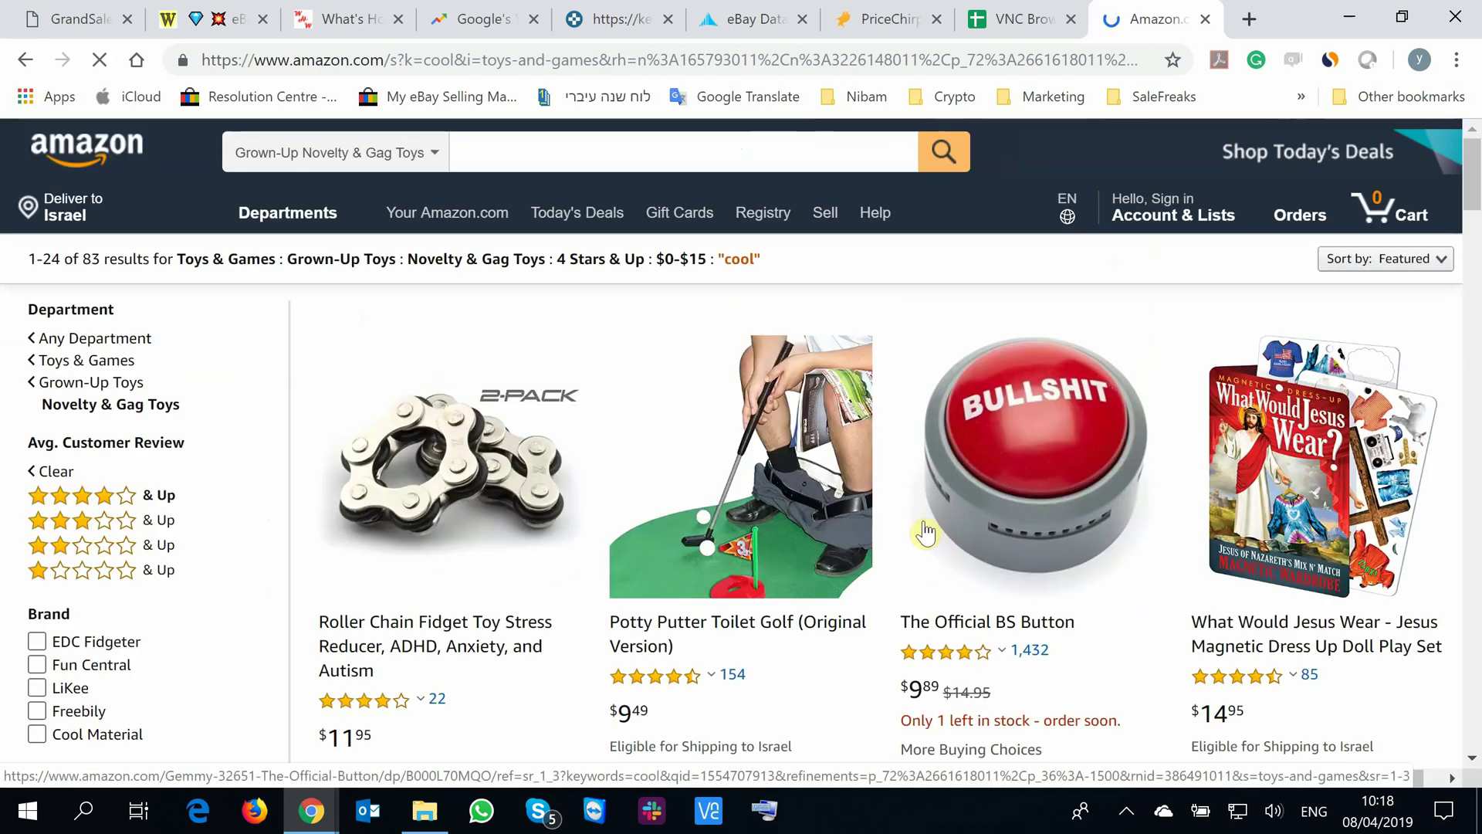
pyautogui.scroll(-4, 394, 415)
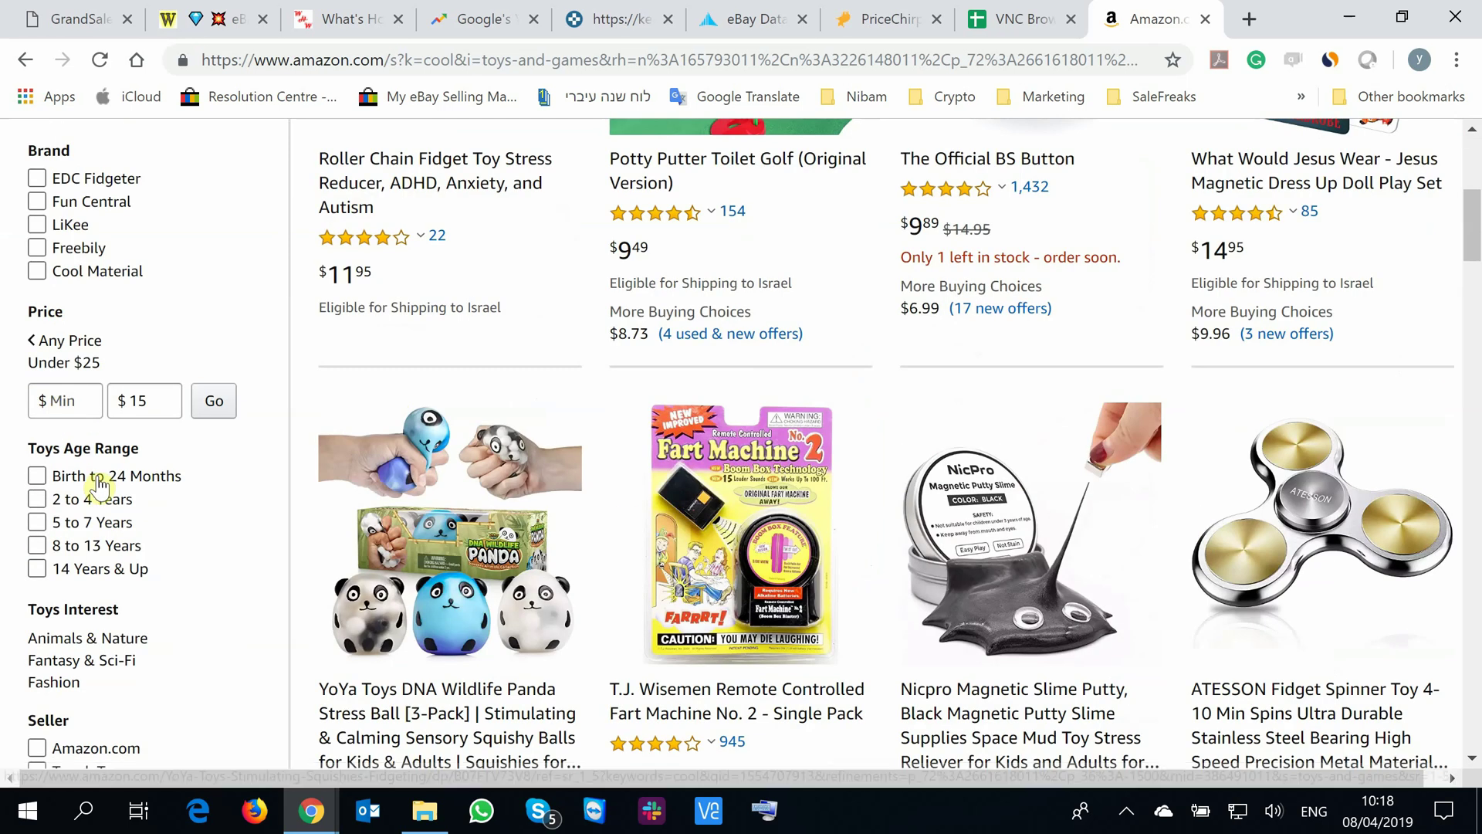
pyautogui.click(99, 399)
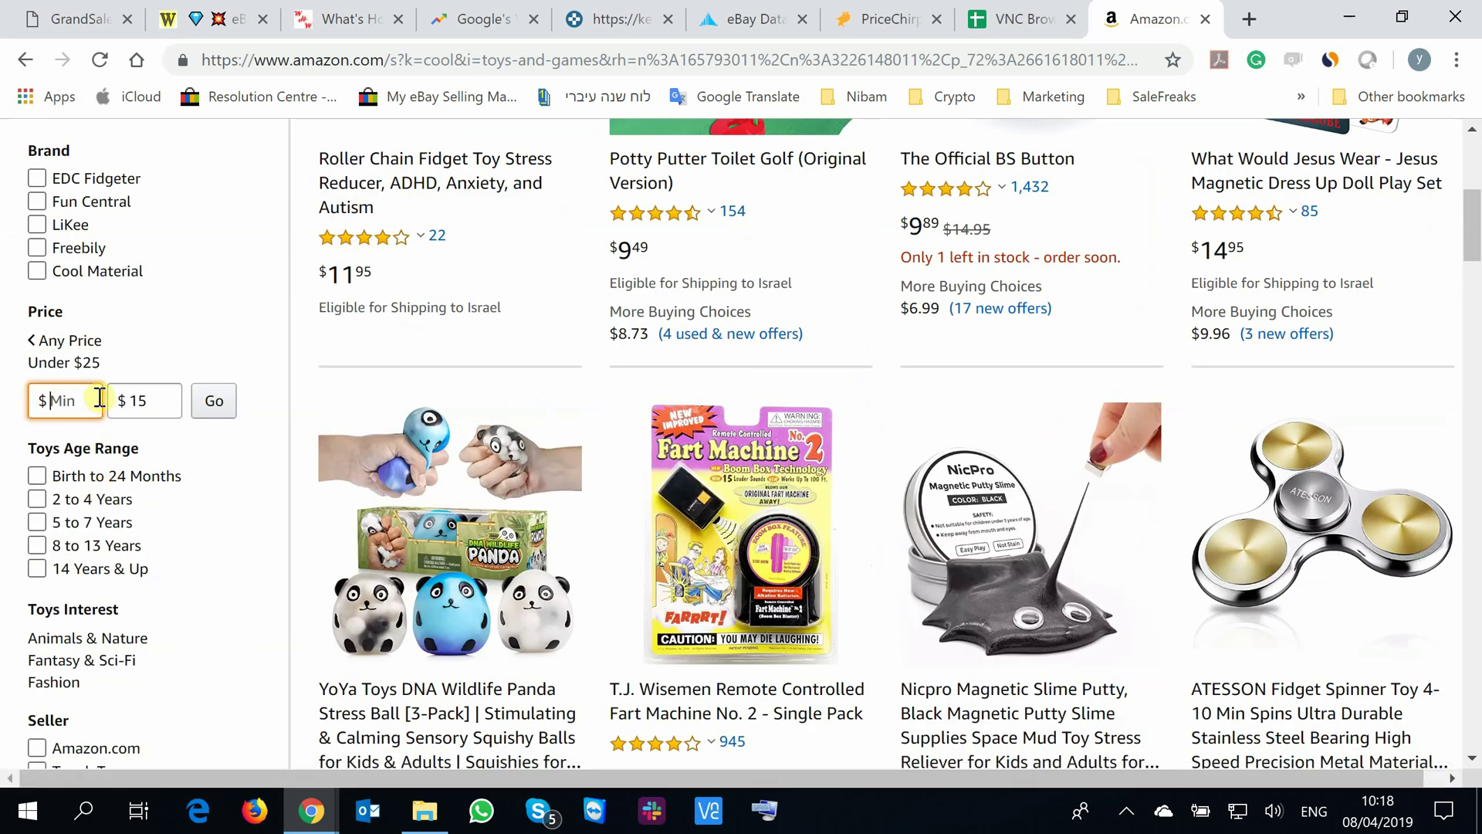
pyautogui.write('5')
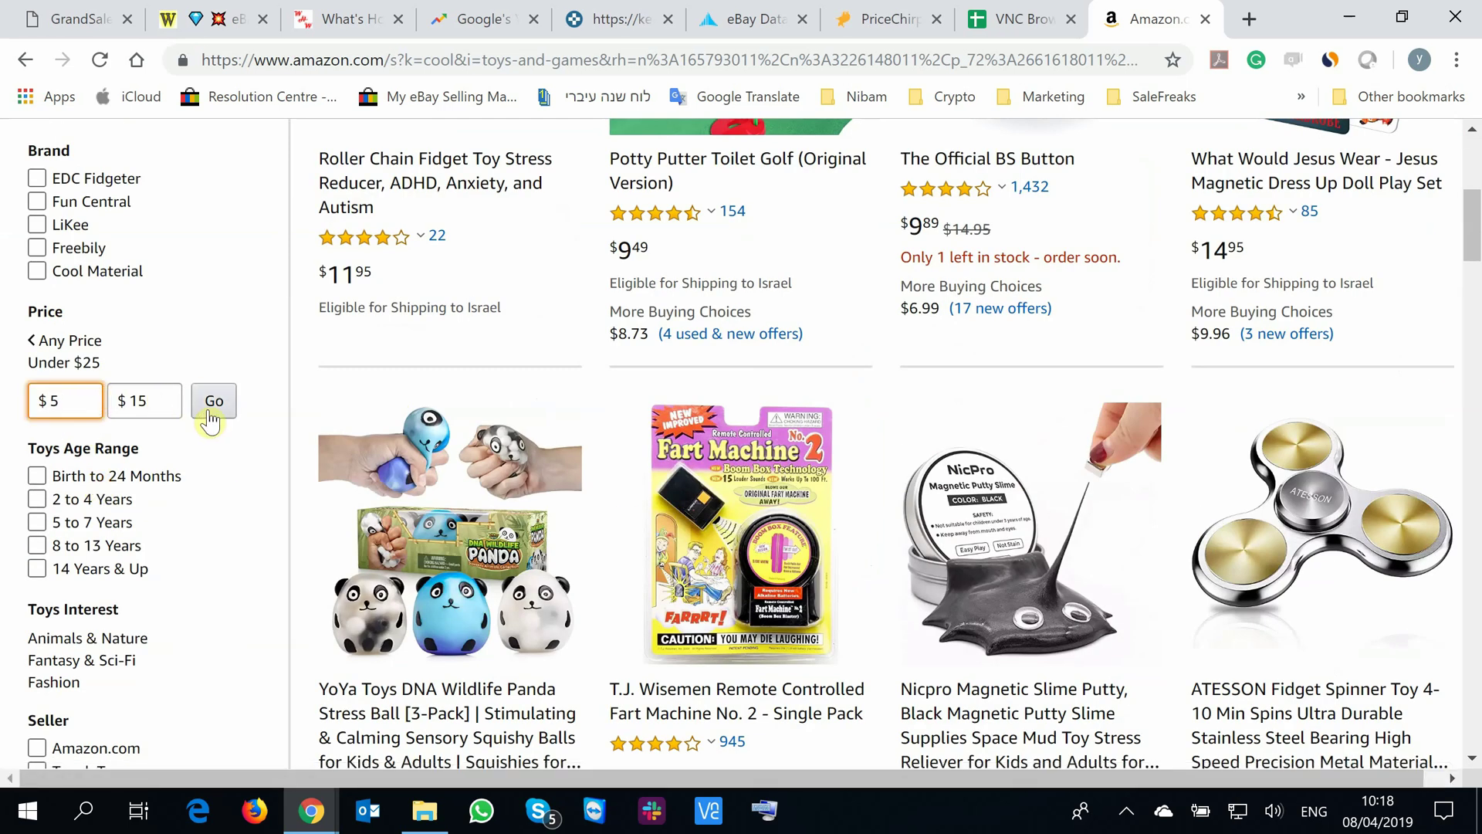
pyautogui.click(210, 405)
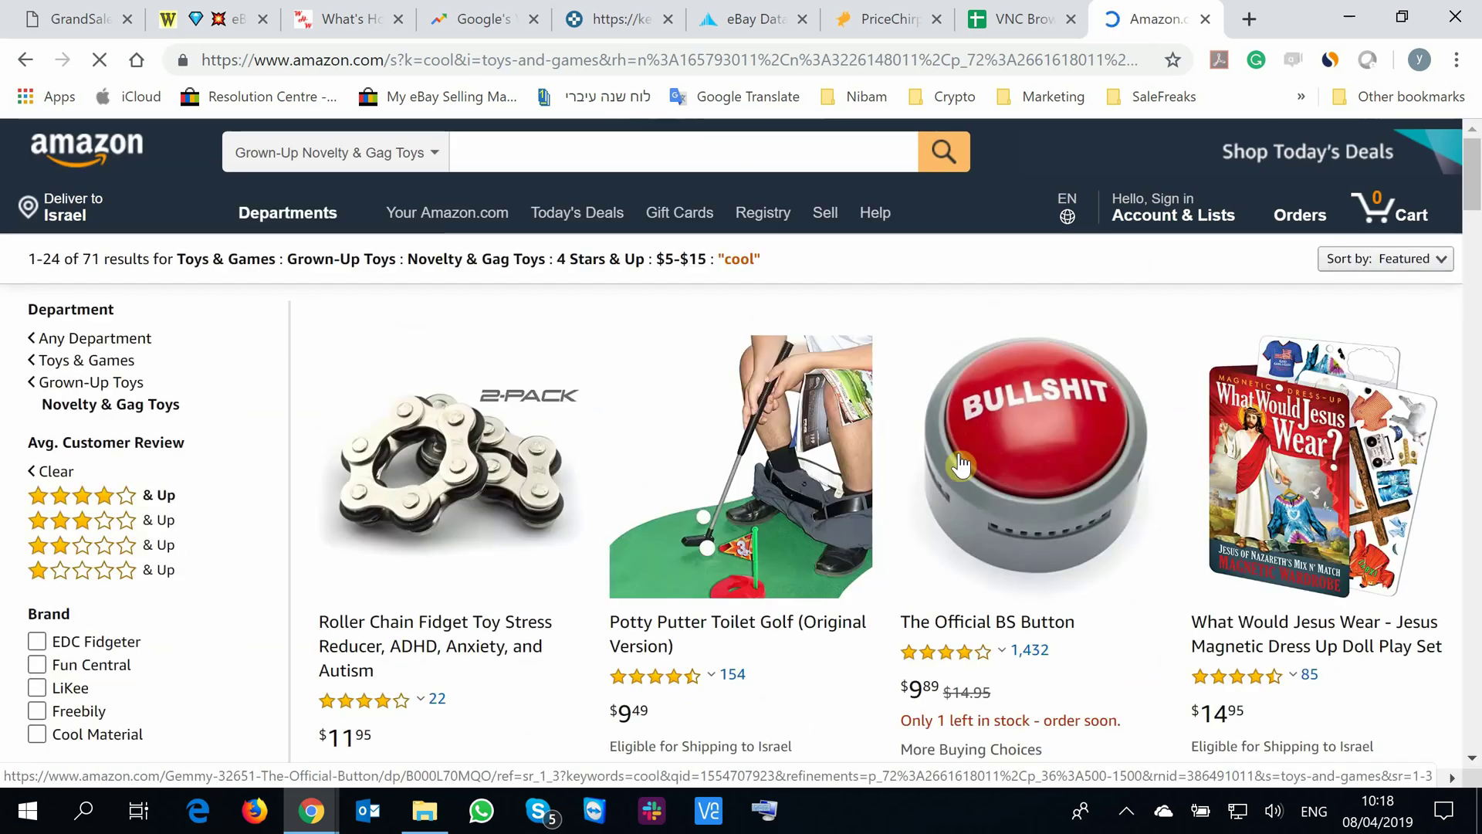
# Back in GrandSalesTeam, set the new query's type to Search Link and enter the filtered Amazon results' URL as its Amazon search link.
pyautogui.click(634, 59)
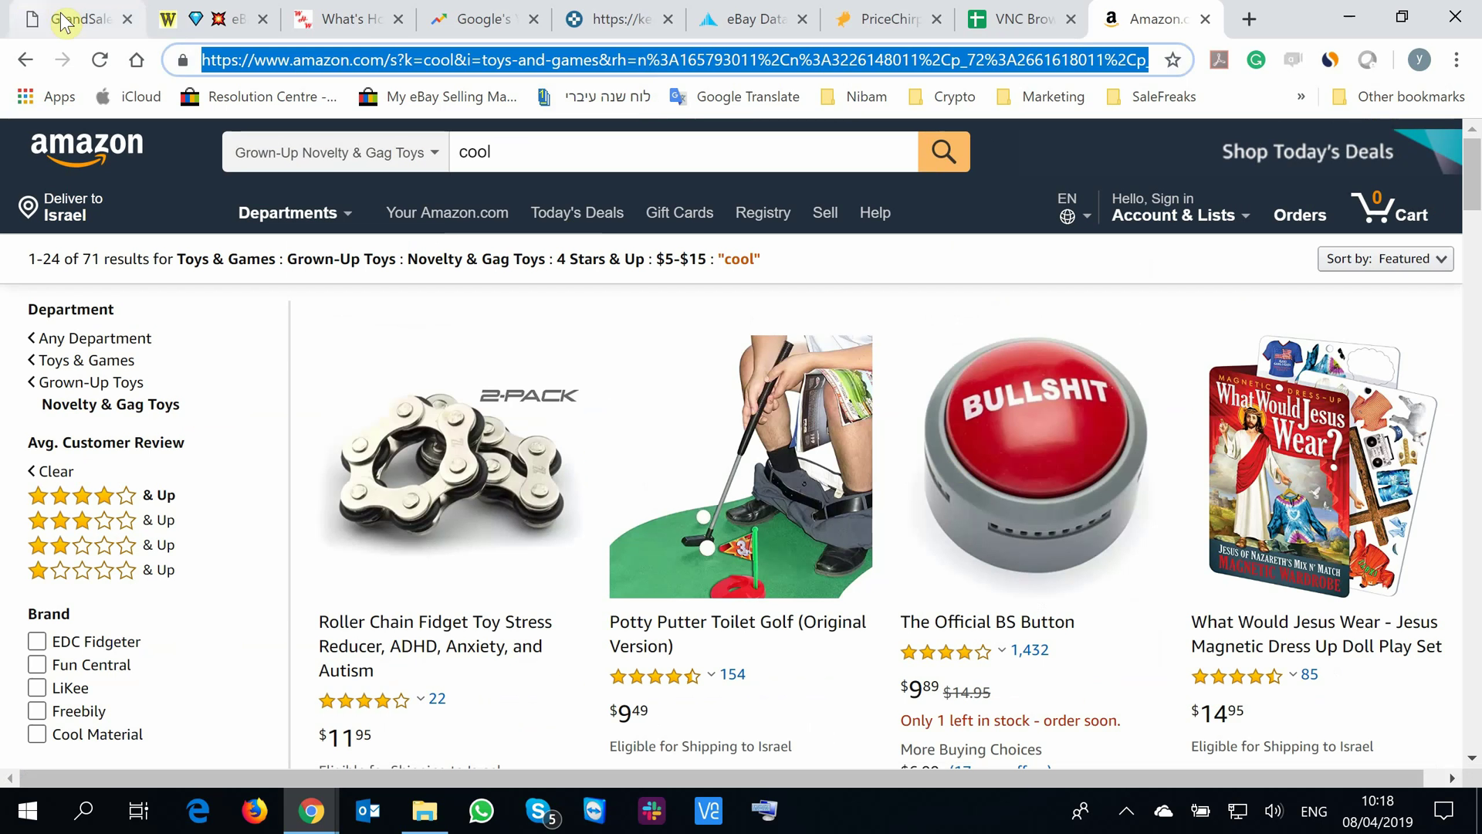
pyautogui.click(66, 24)
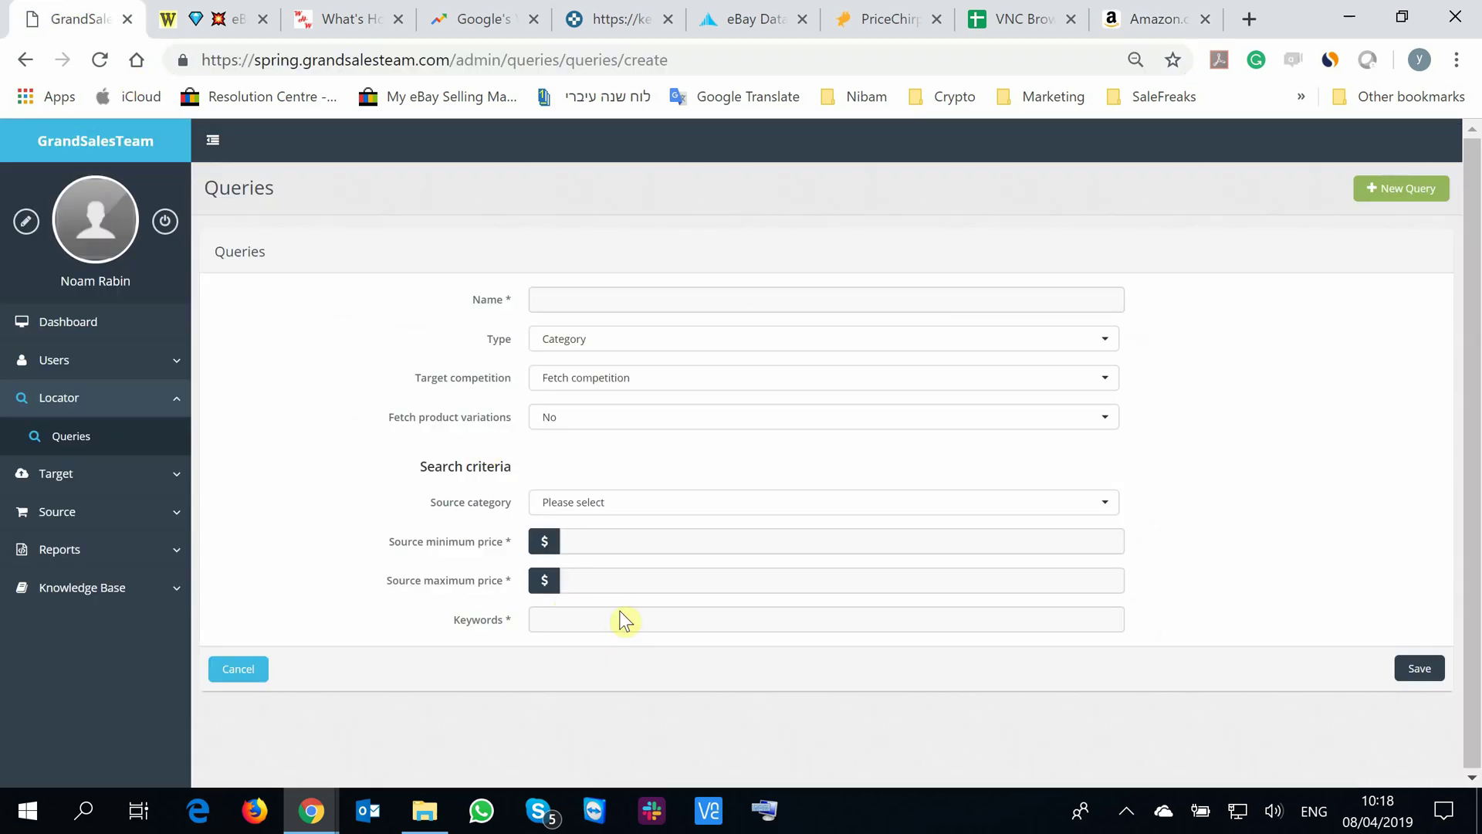
pyautogui.click(636, 344)
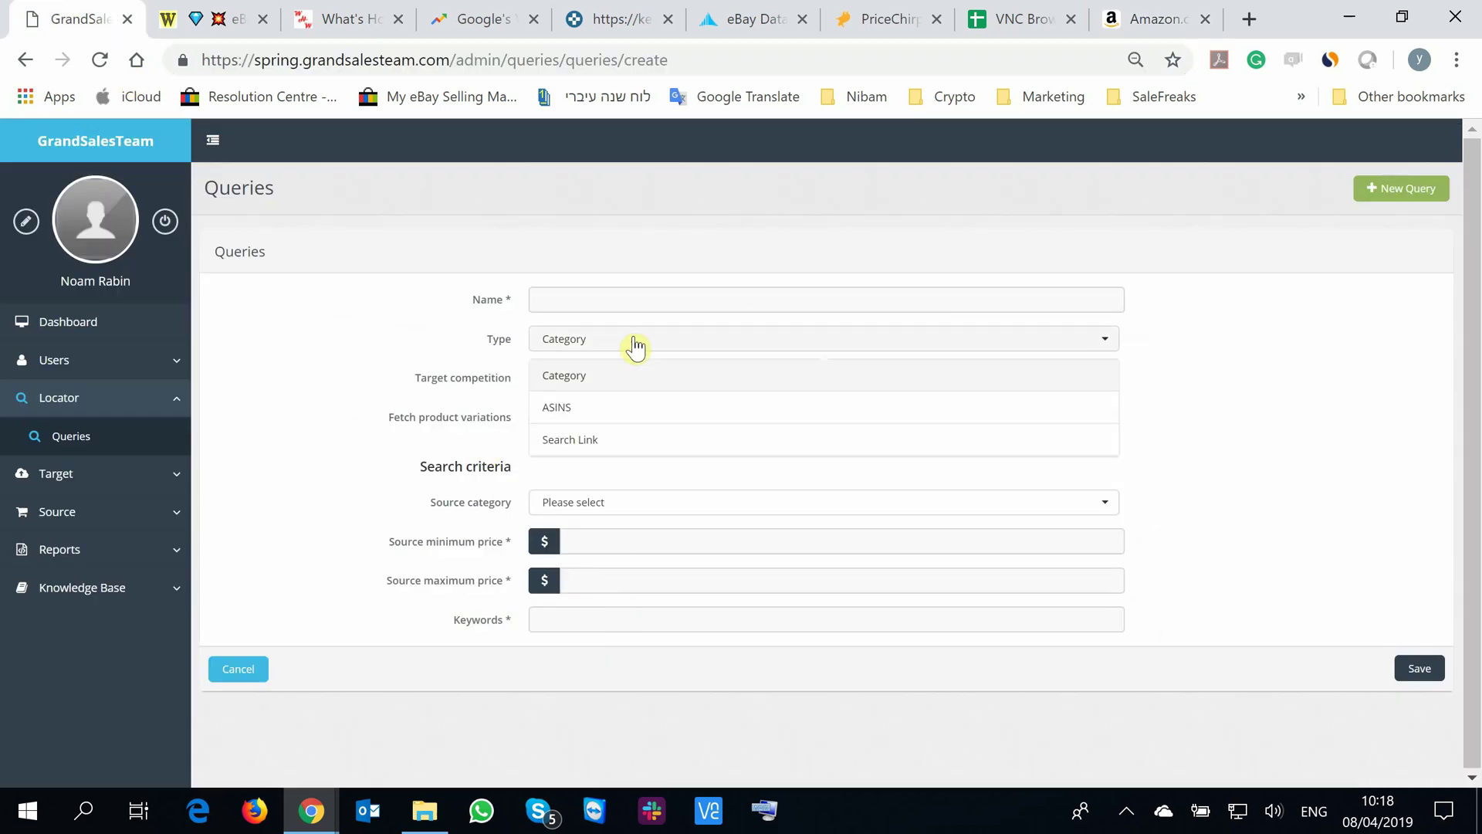
pyautogui.click(592, 446)
pyautogui.click(655, 503)
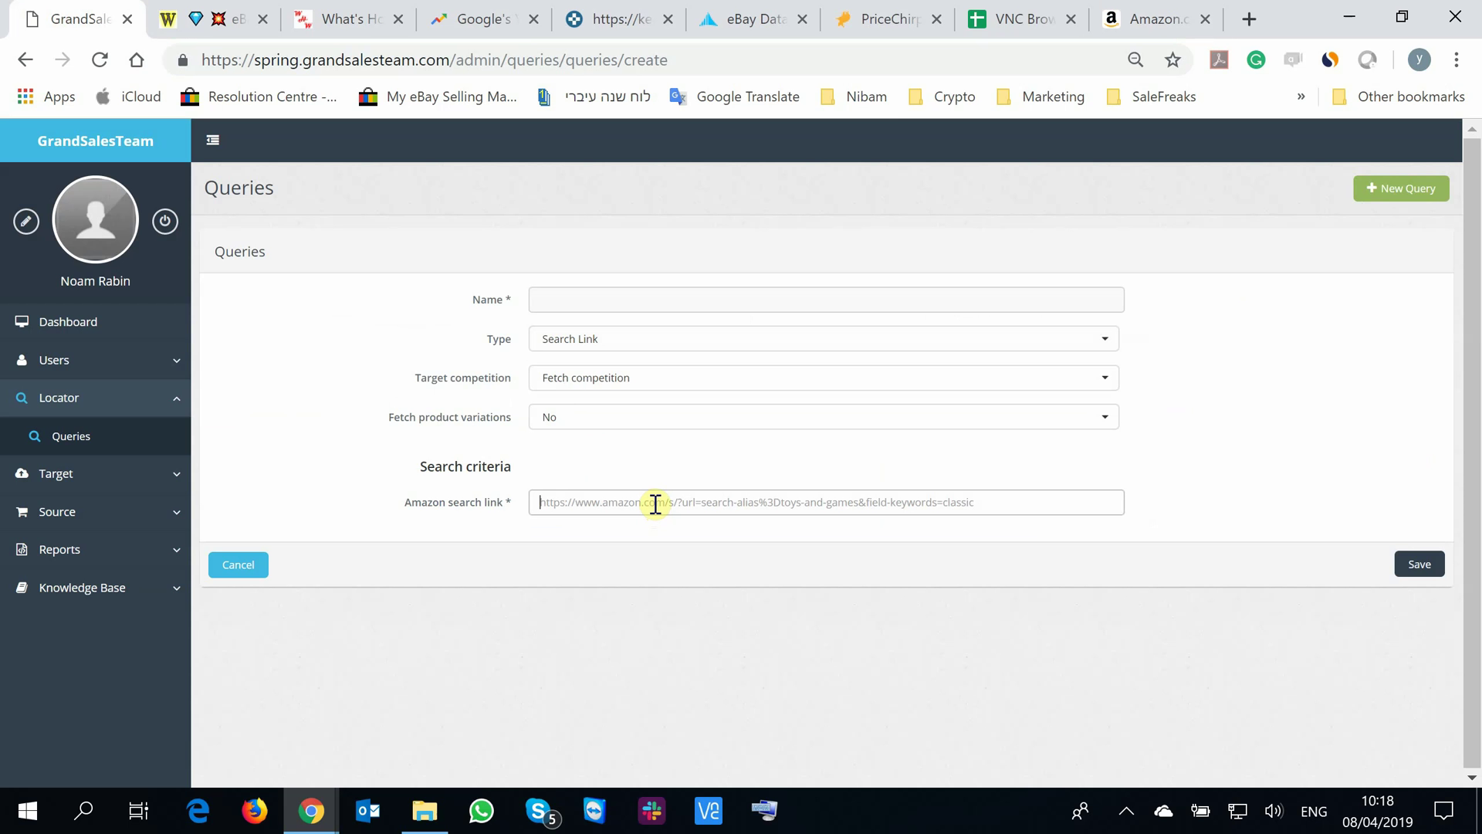
pyautogui.hotkey('ctrl', 'v')
# Keep Fetch product variations at No, name the query "test by link 080402019" and save it.
pyautogui.click(620, 422)
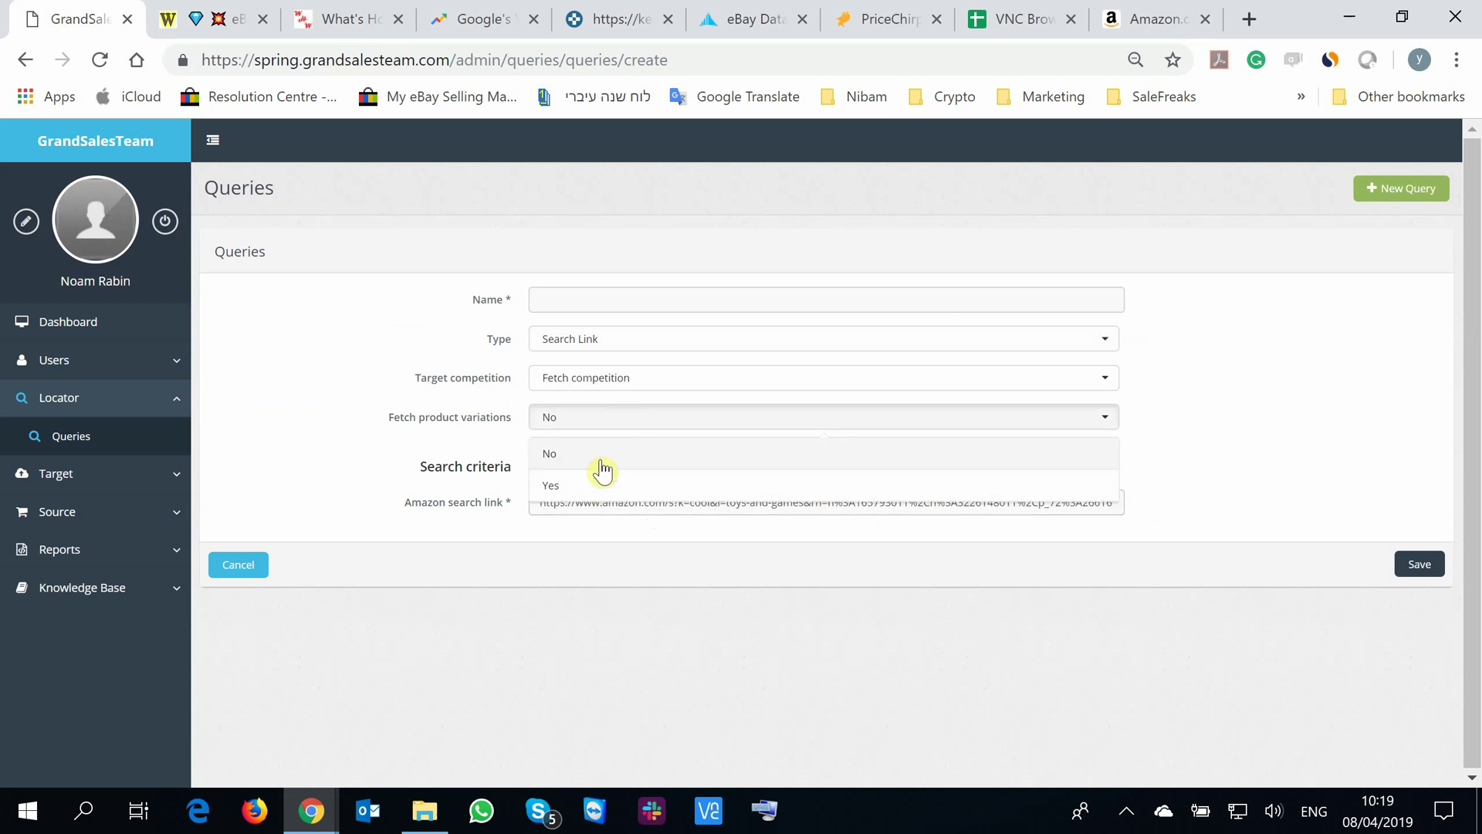
pyautogui.click(602, 456)
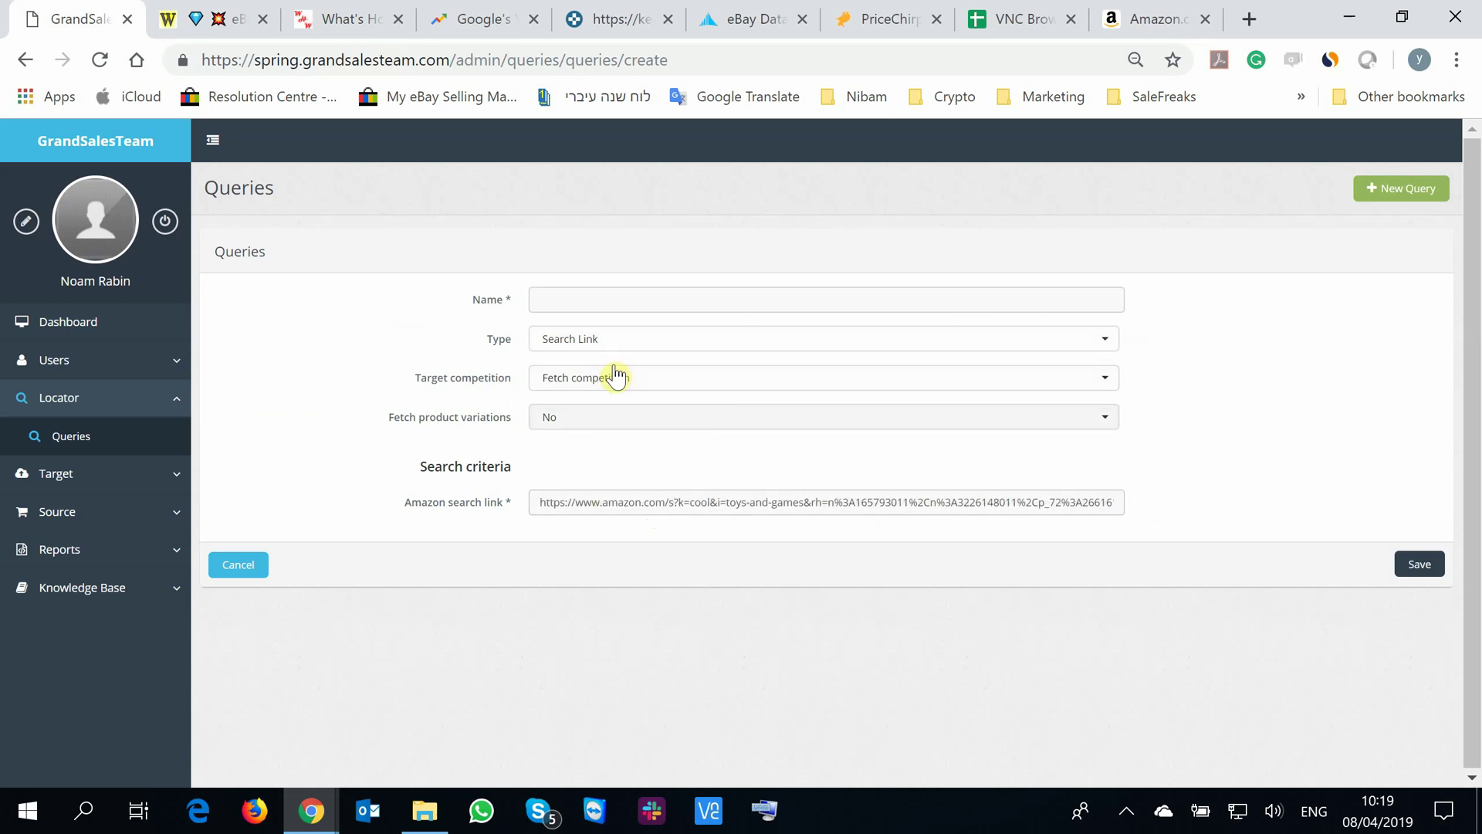
pyautogui.click(613, 307)
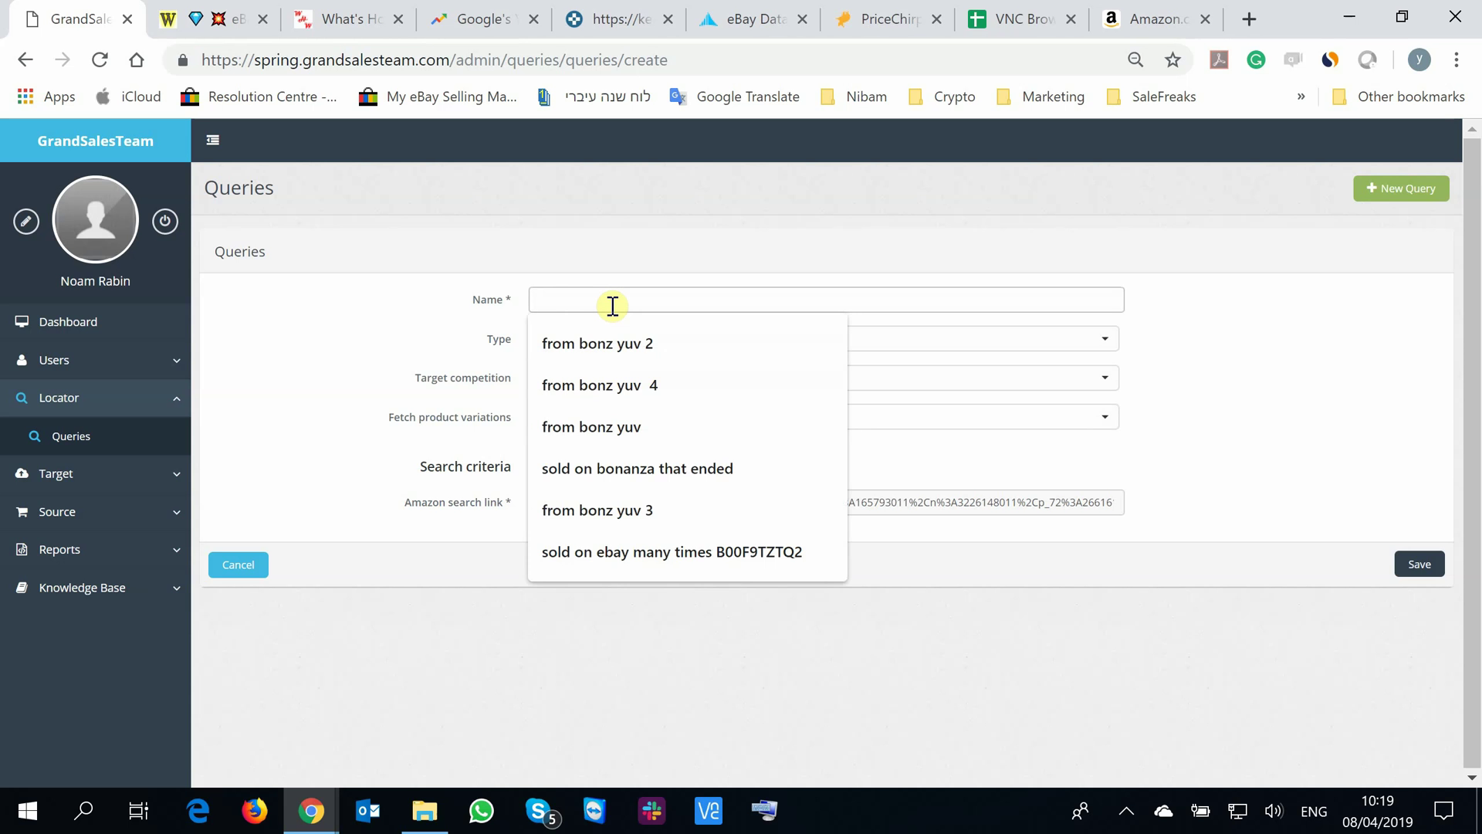
pyautogui.write('test by link 080402019')
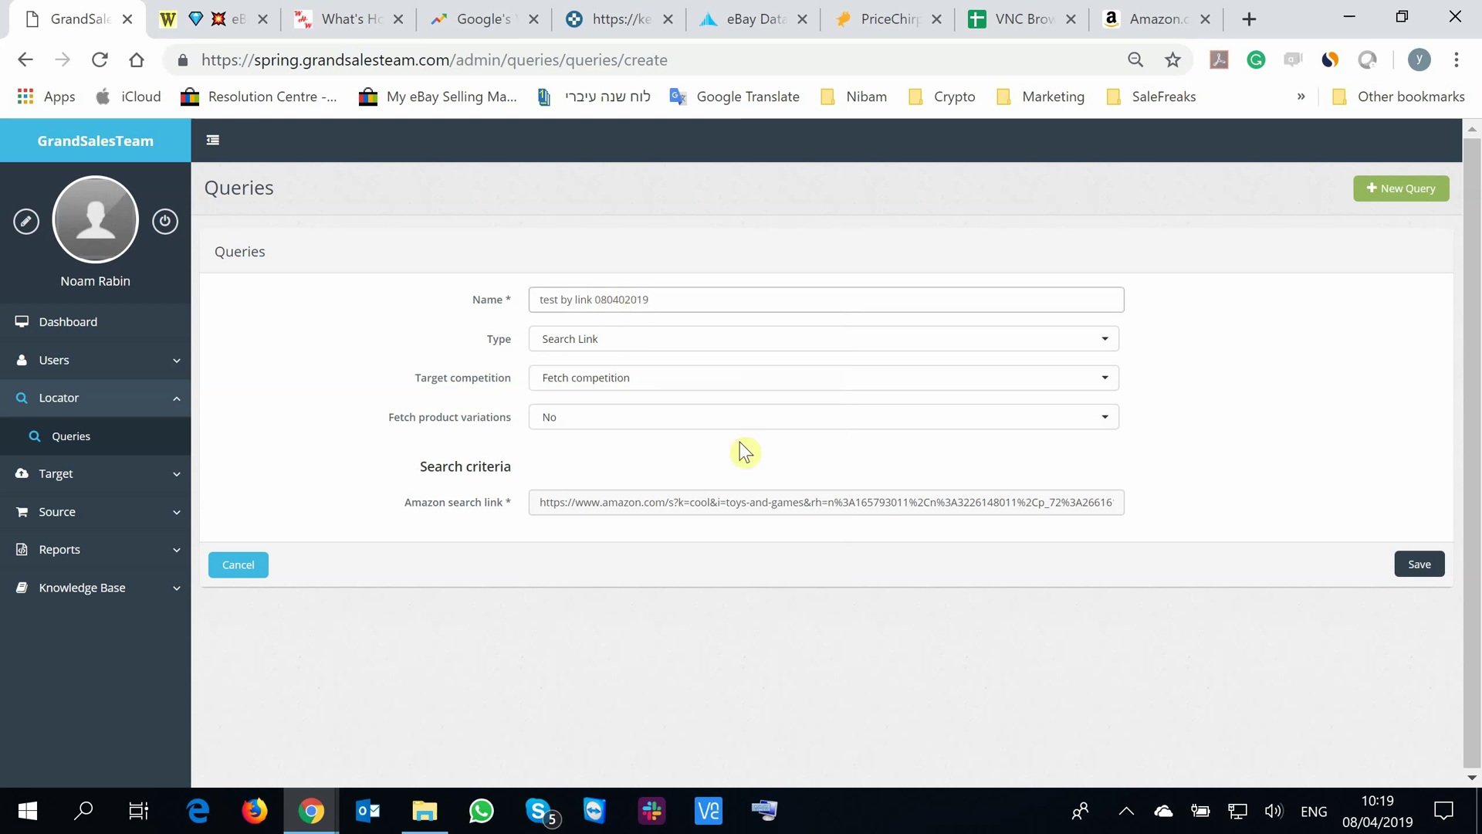
pyautogui.click(1419, 570)
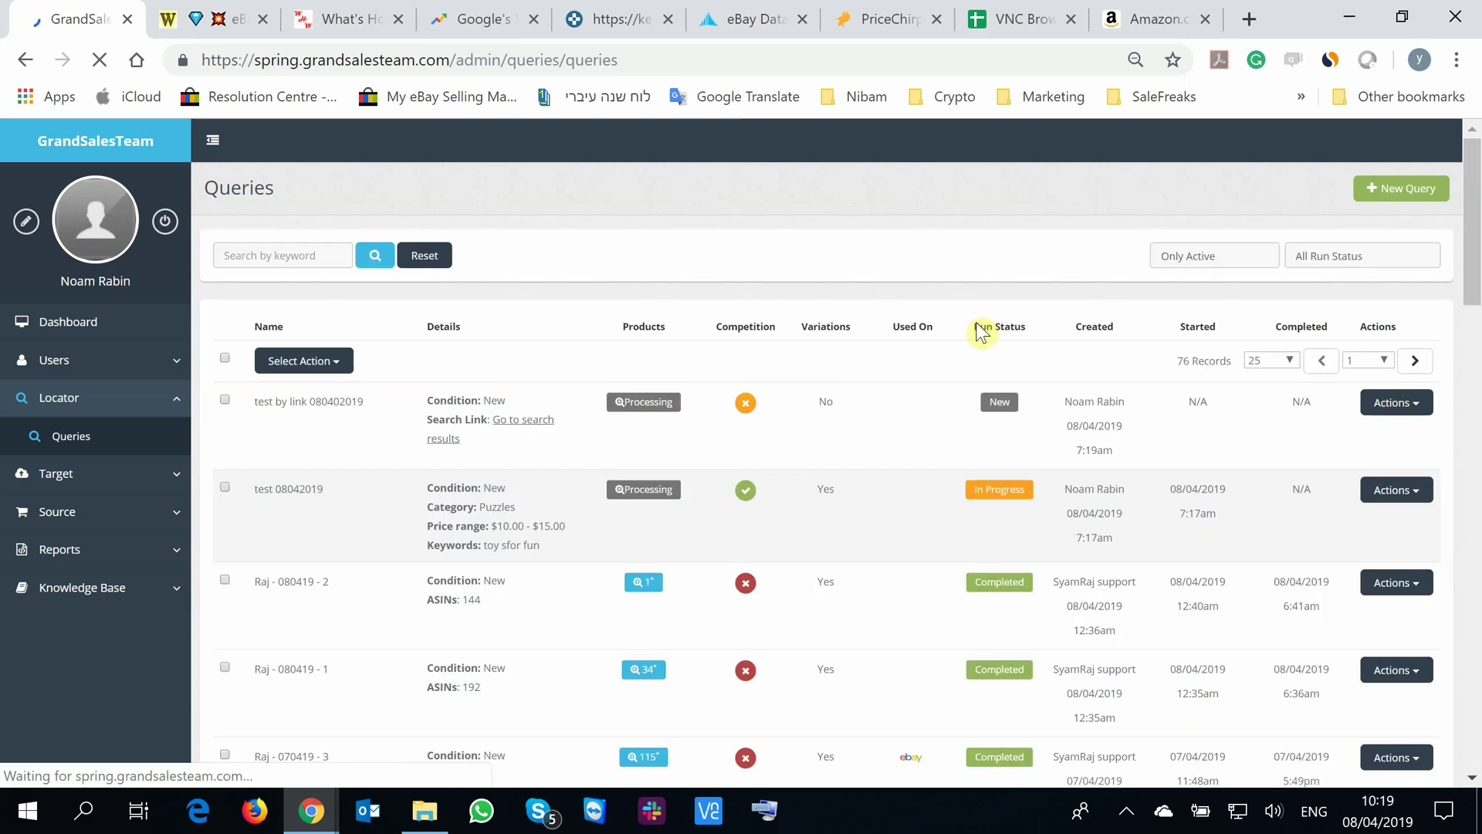
# In the Amazon results, open The Official BS Button product page and copy its ASIN from the address.
pyautogui.click(1151, 19)
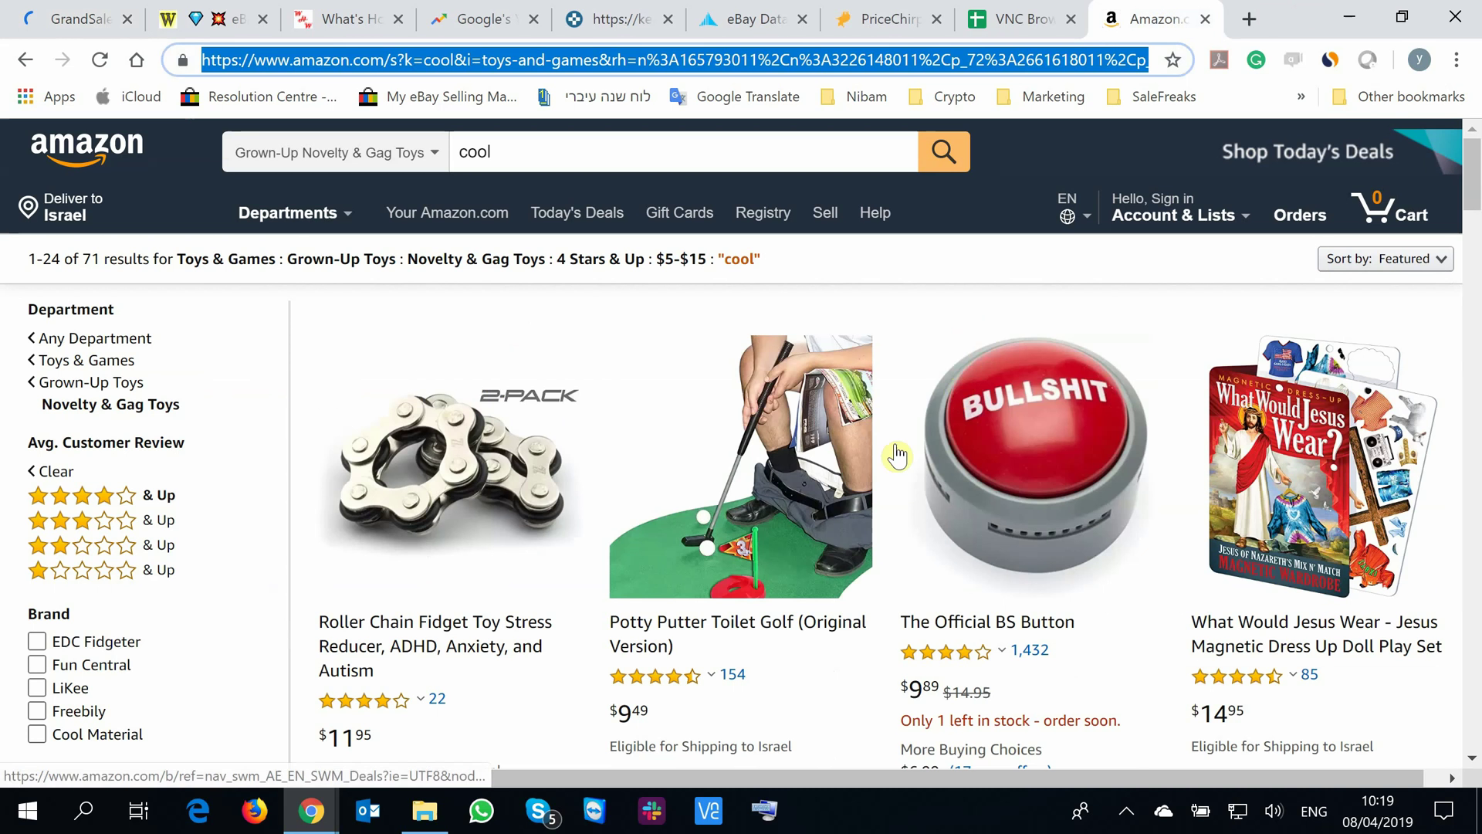
pyautogui.click(1028, 484)
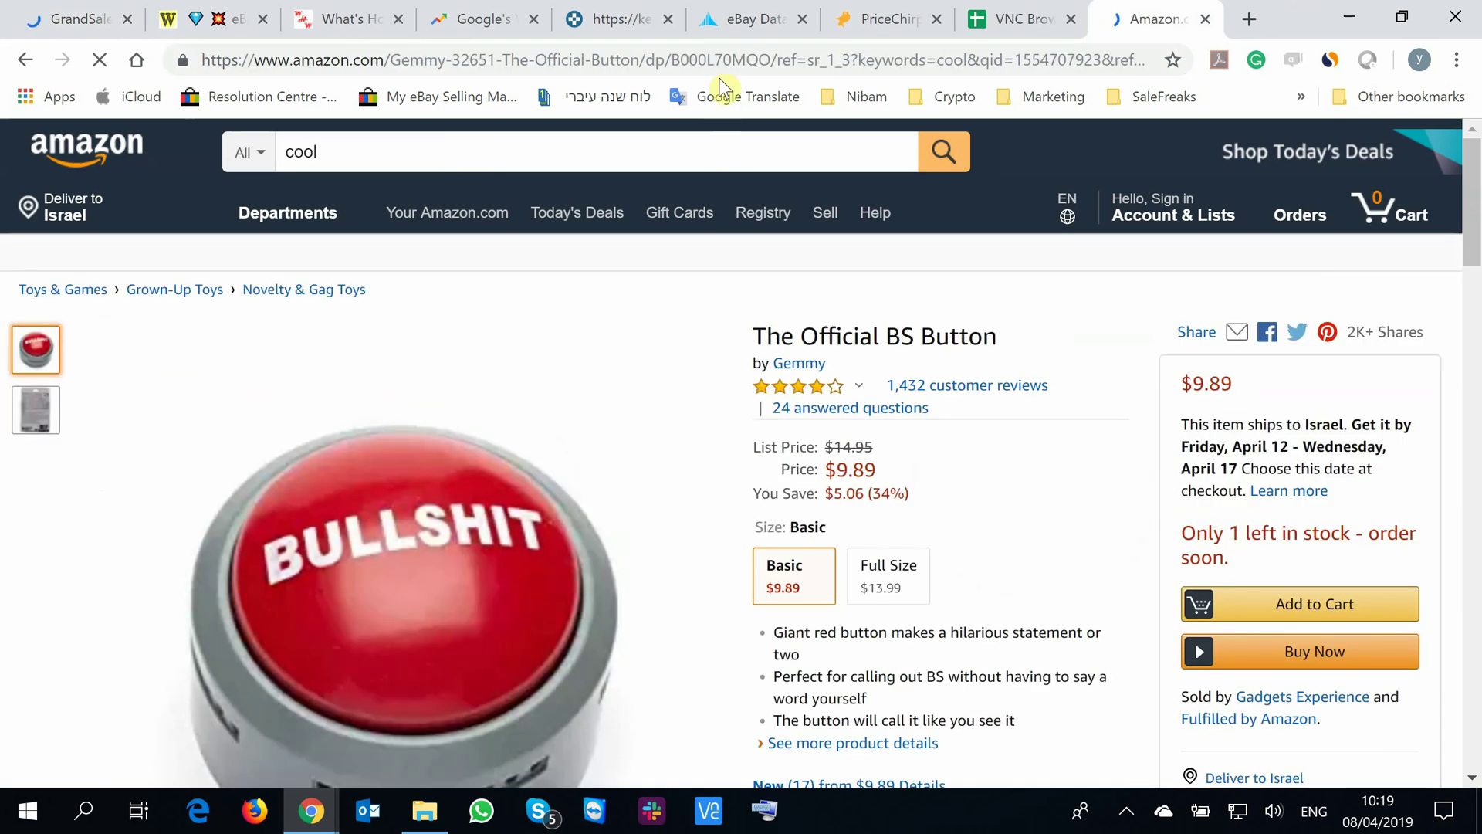
pyautogui.doubleClick(722, 60)
pyautogui.hotkey('ctrl', 'c')
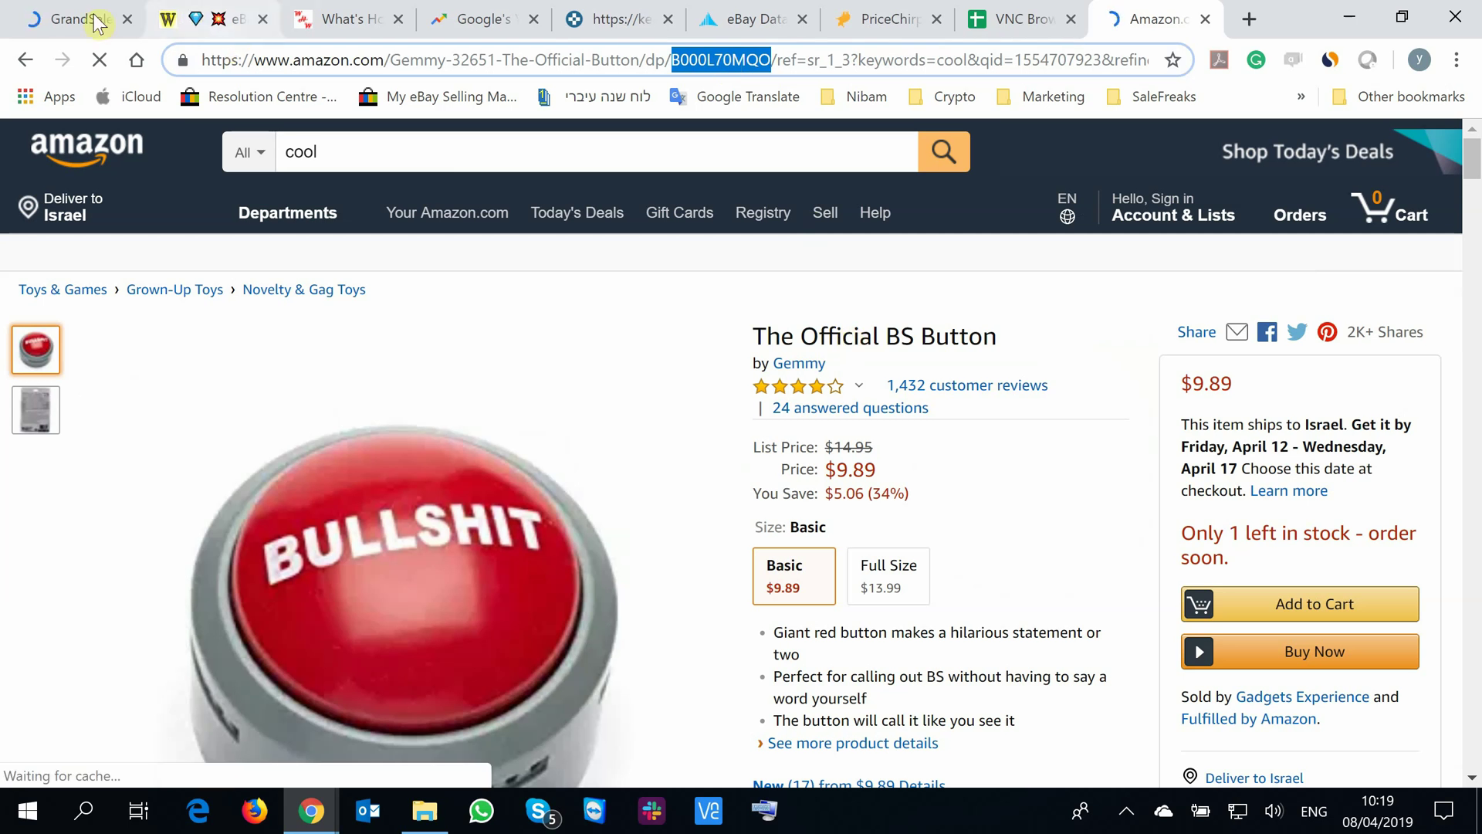
# Back in GrandSalesTeam, create a new query of type ASINS and enter B000L70MQO in its ASIN / EAN list.
pyautogui.click(70, 22)
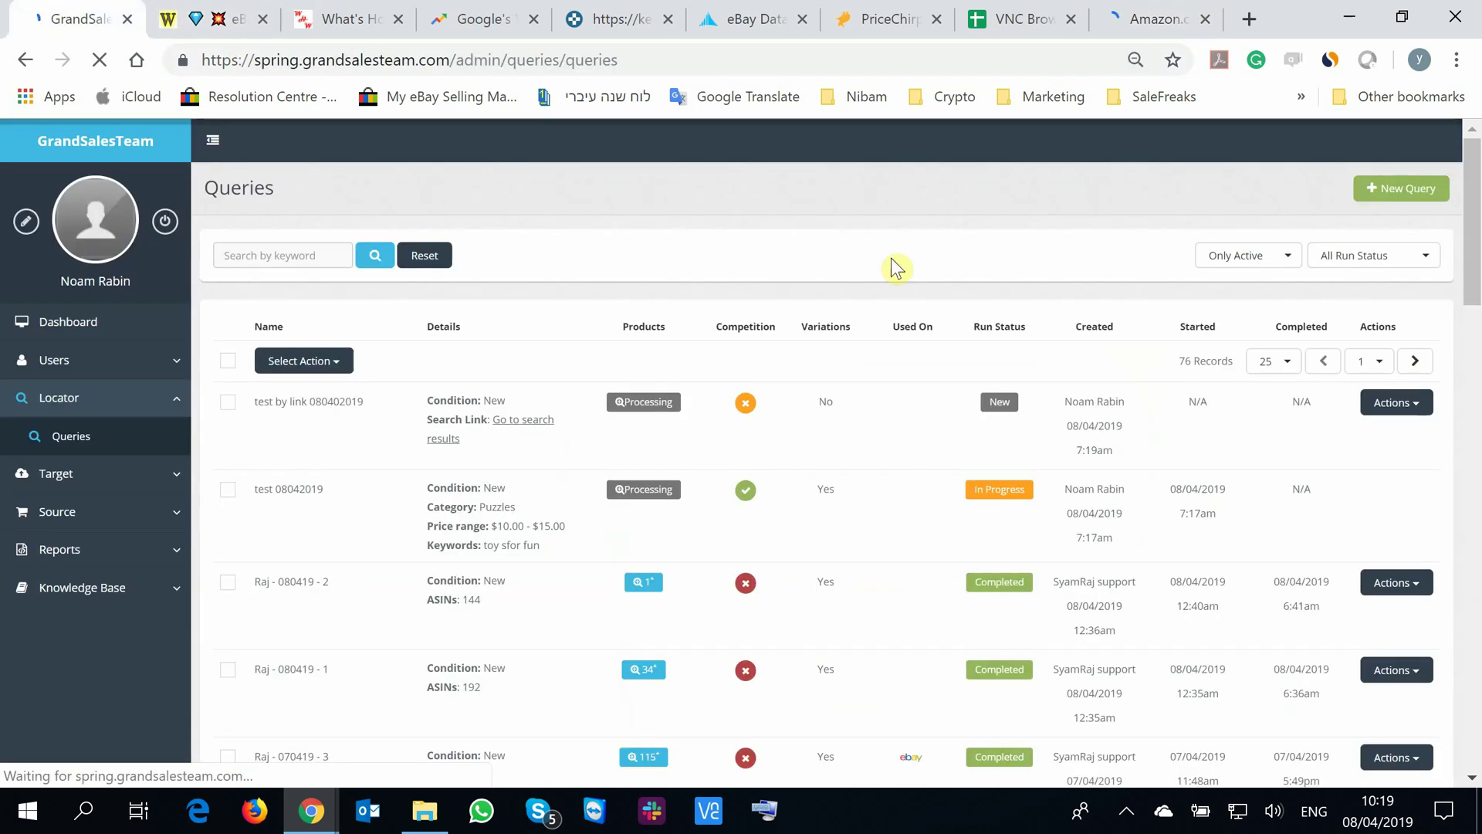
pyautogui.click(1394, 199)
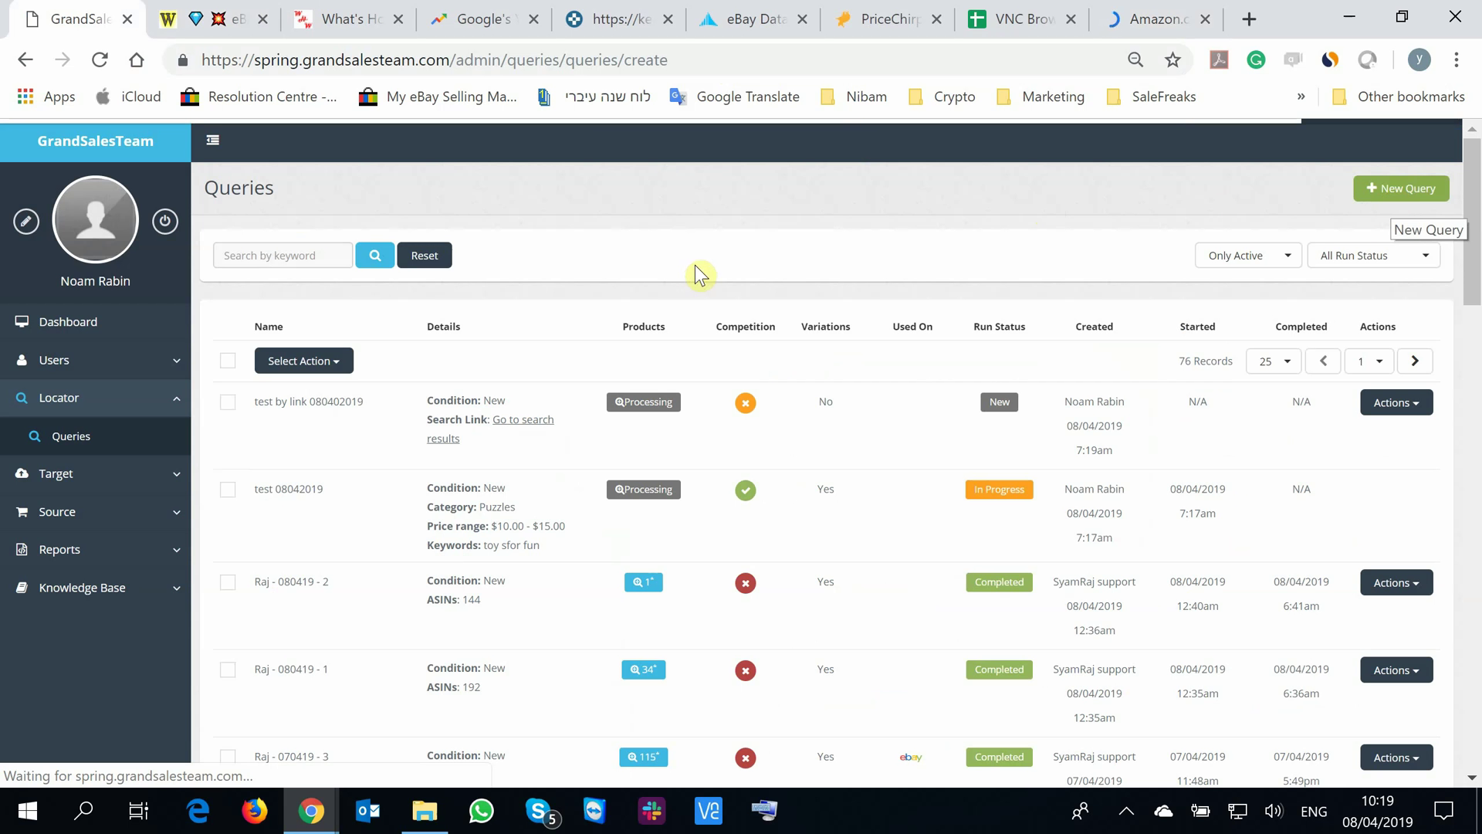
pyautogui.click(563, 340)
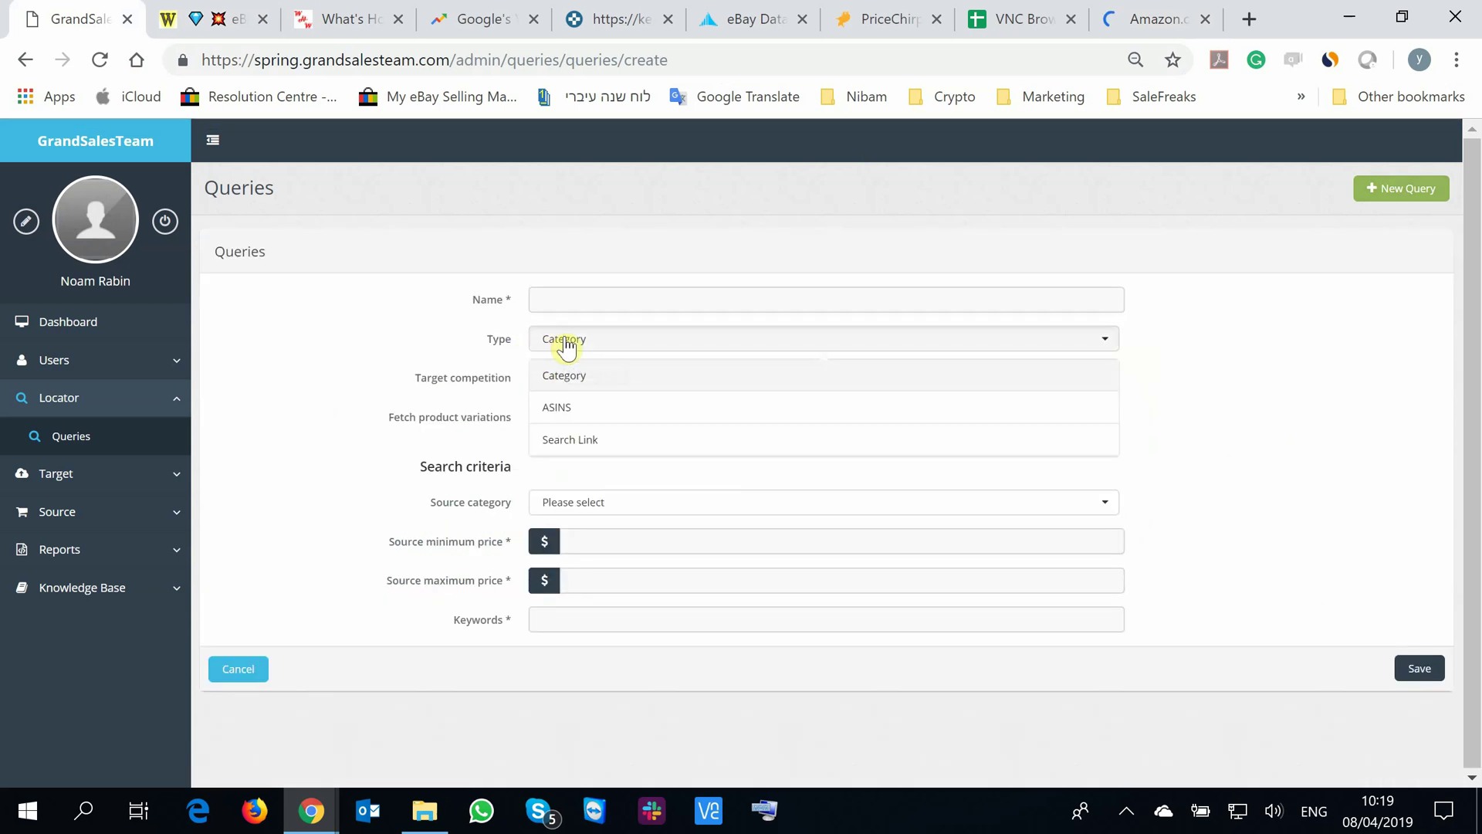
pyautogui.click(575, 420)
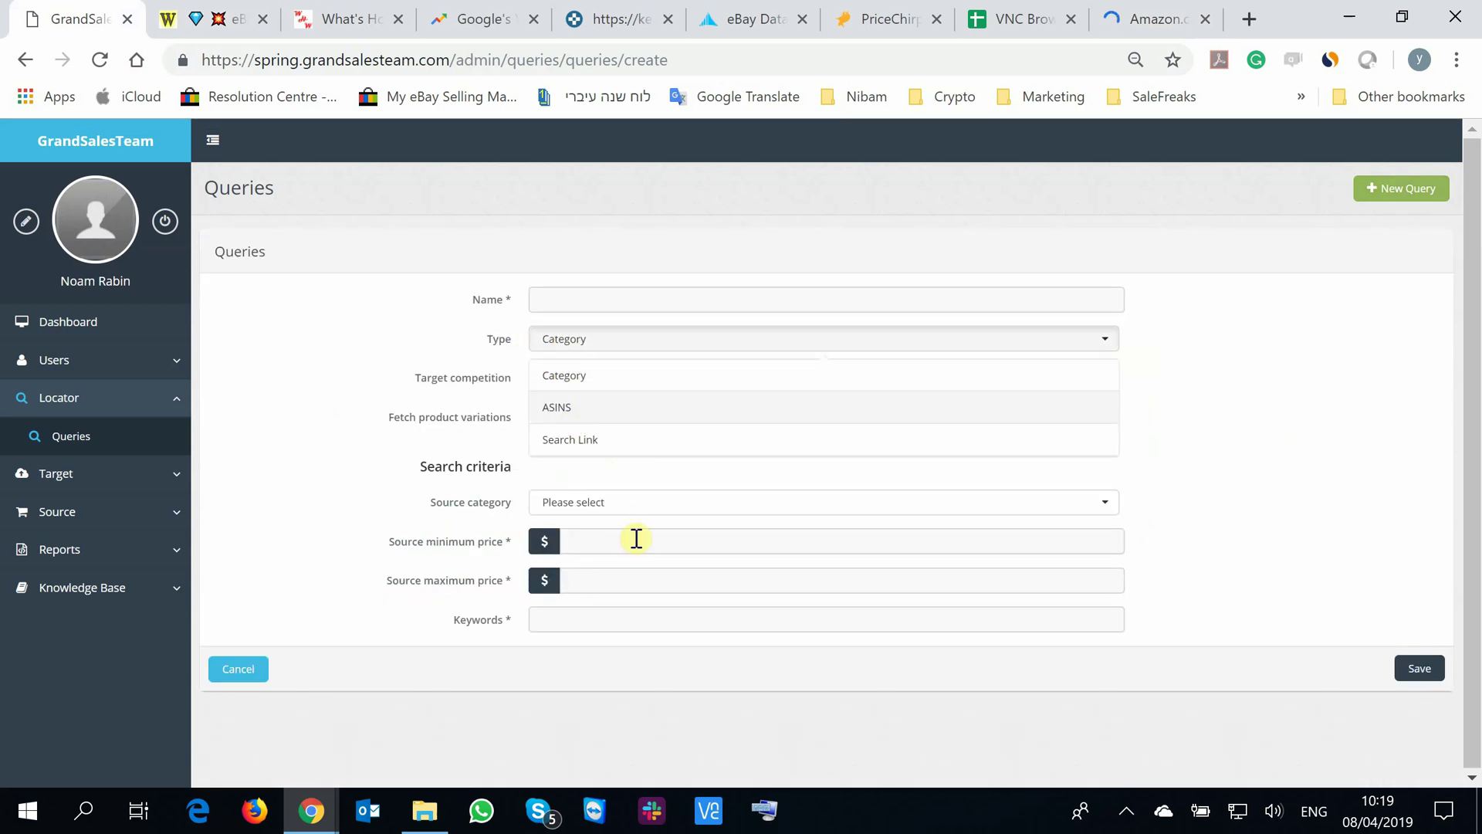
pyautogui.hotkey('ctrl', 'v')
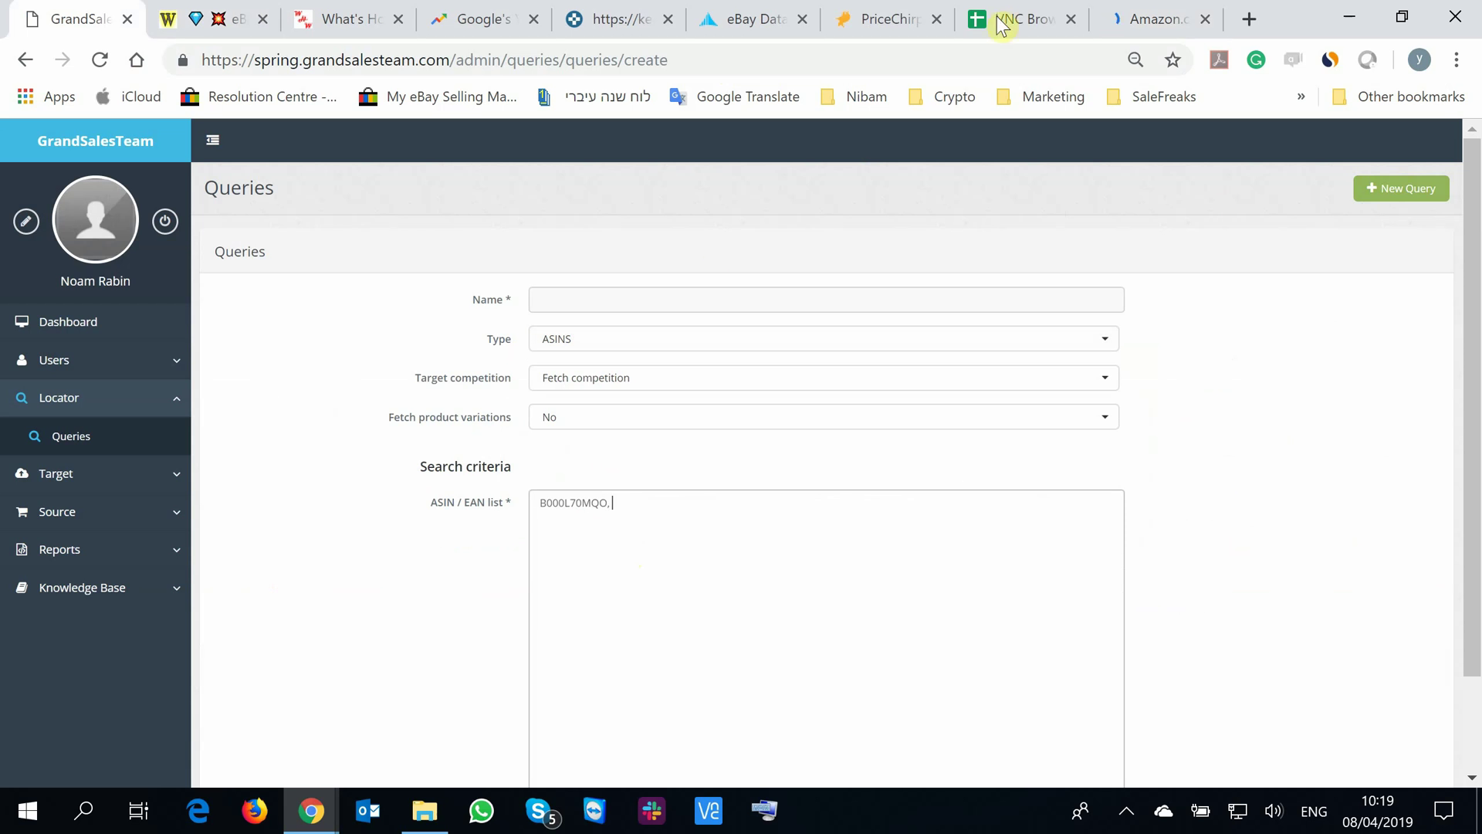
# Get the ASIN of the related NO and Yes Sound Button set on Amazon and add B01MQGOM3W to the query's ASIN / EAN list.
pyautogui.click(1162, 20)
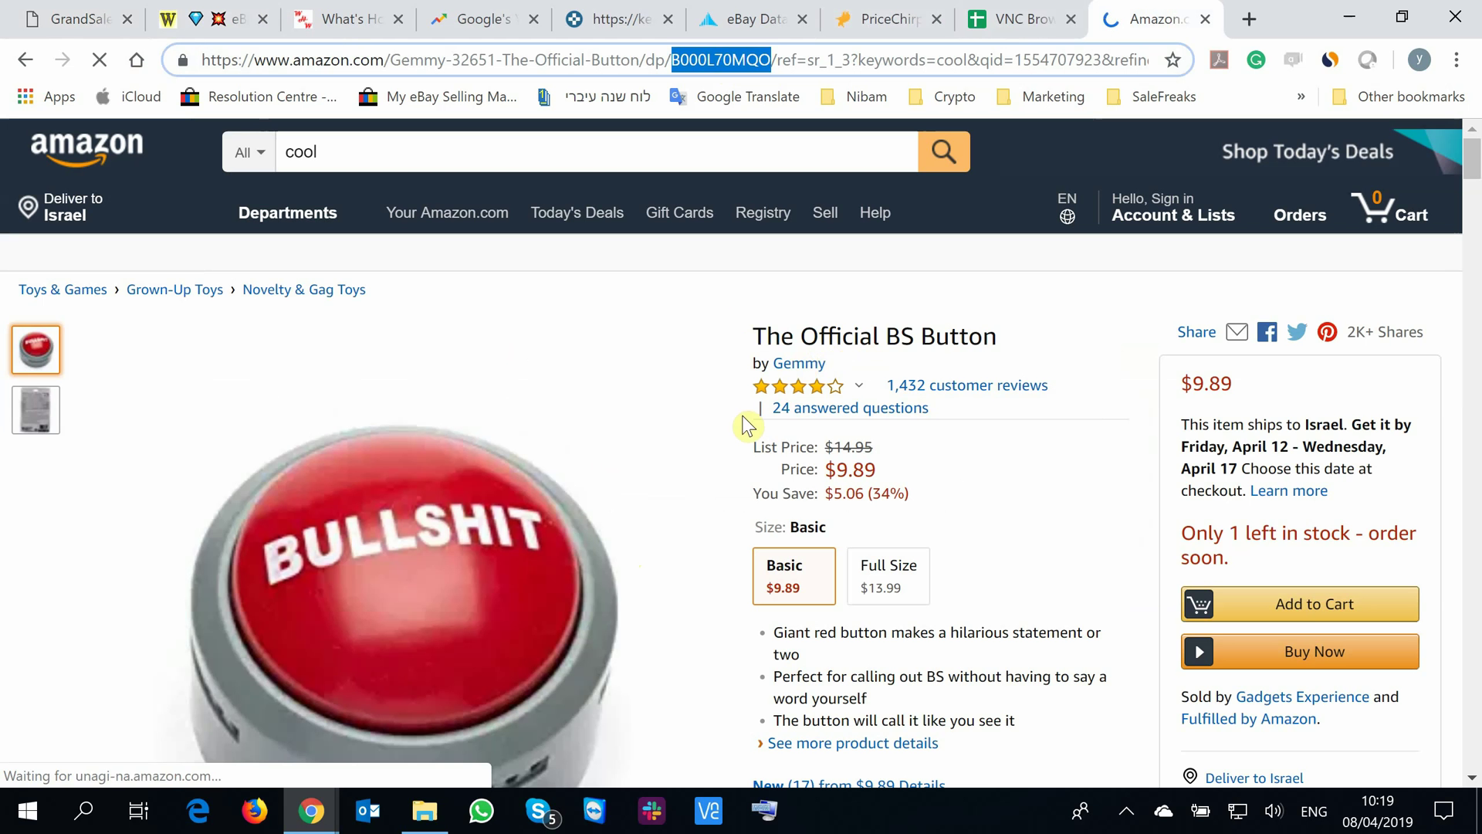
pyautogui.scroll(-9, 743, 464)
pyautogui.scroll(-4, 743, 463)
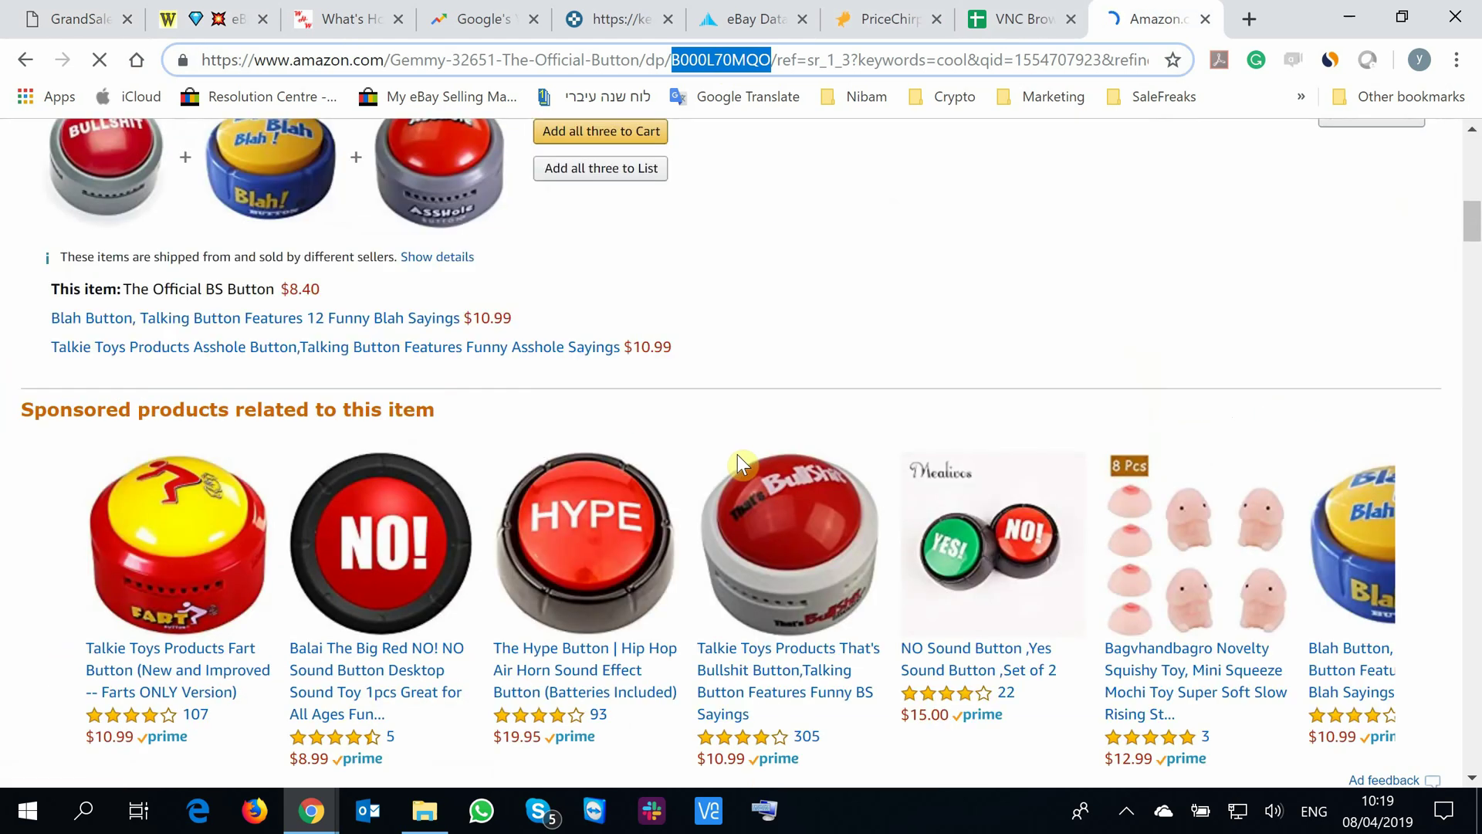
pyautogui.click(1038, 563)
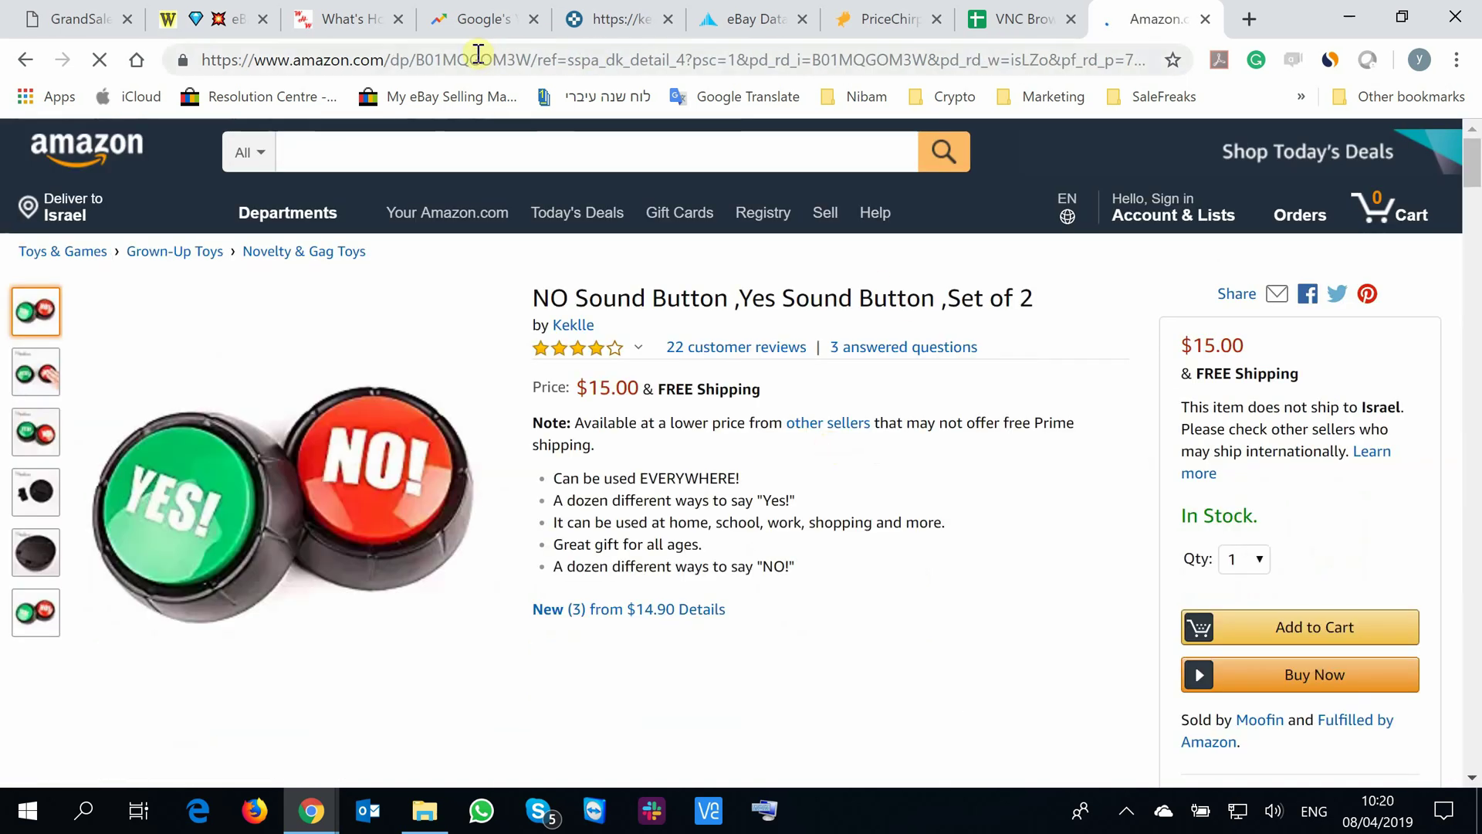
pyautogui.doubleClick(478, 55)
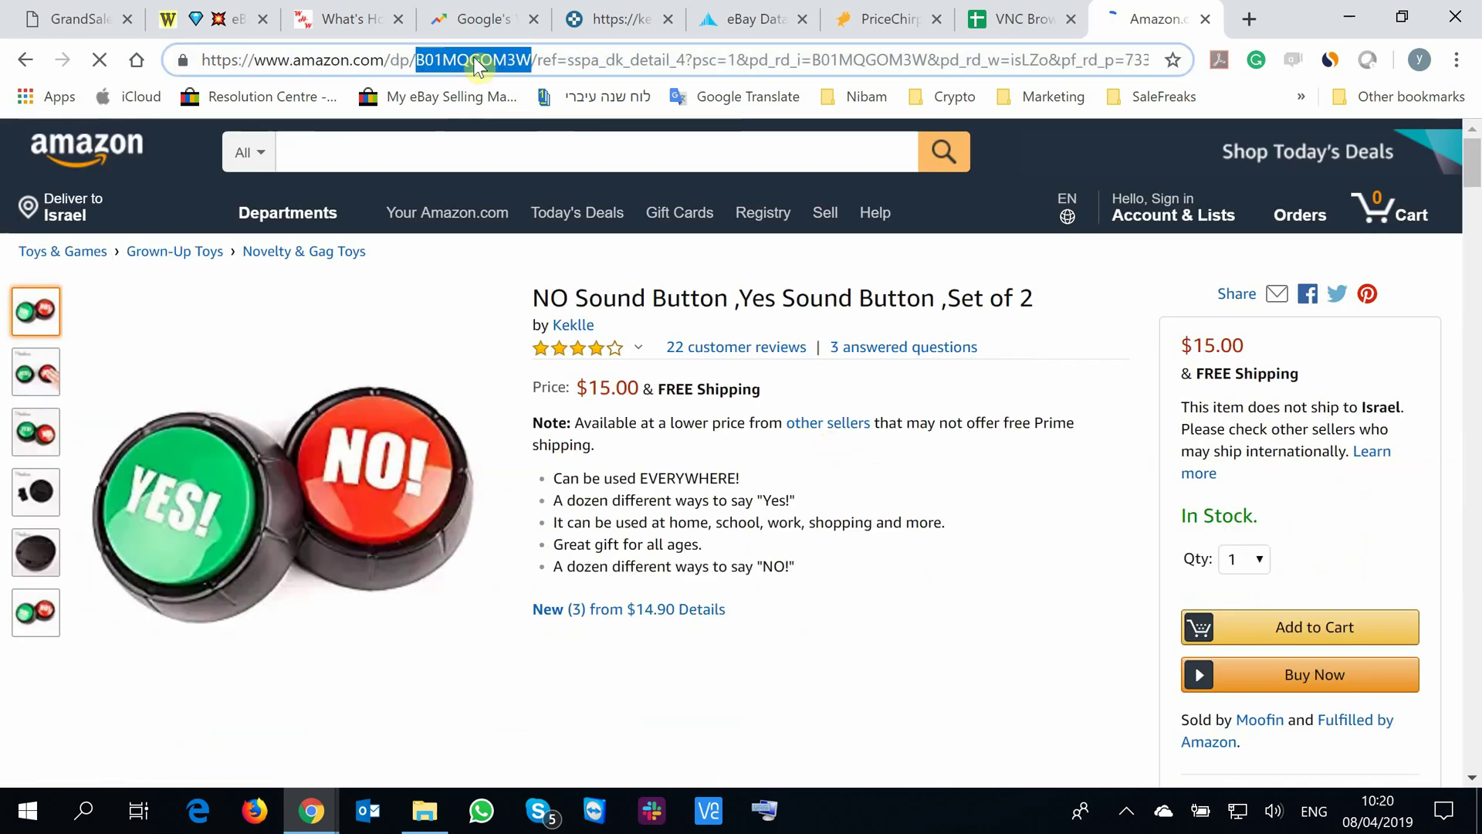
pyautogui.click(85, 18)
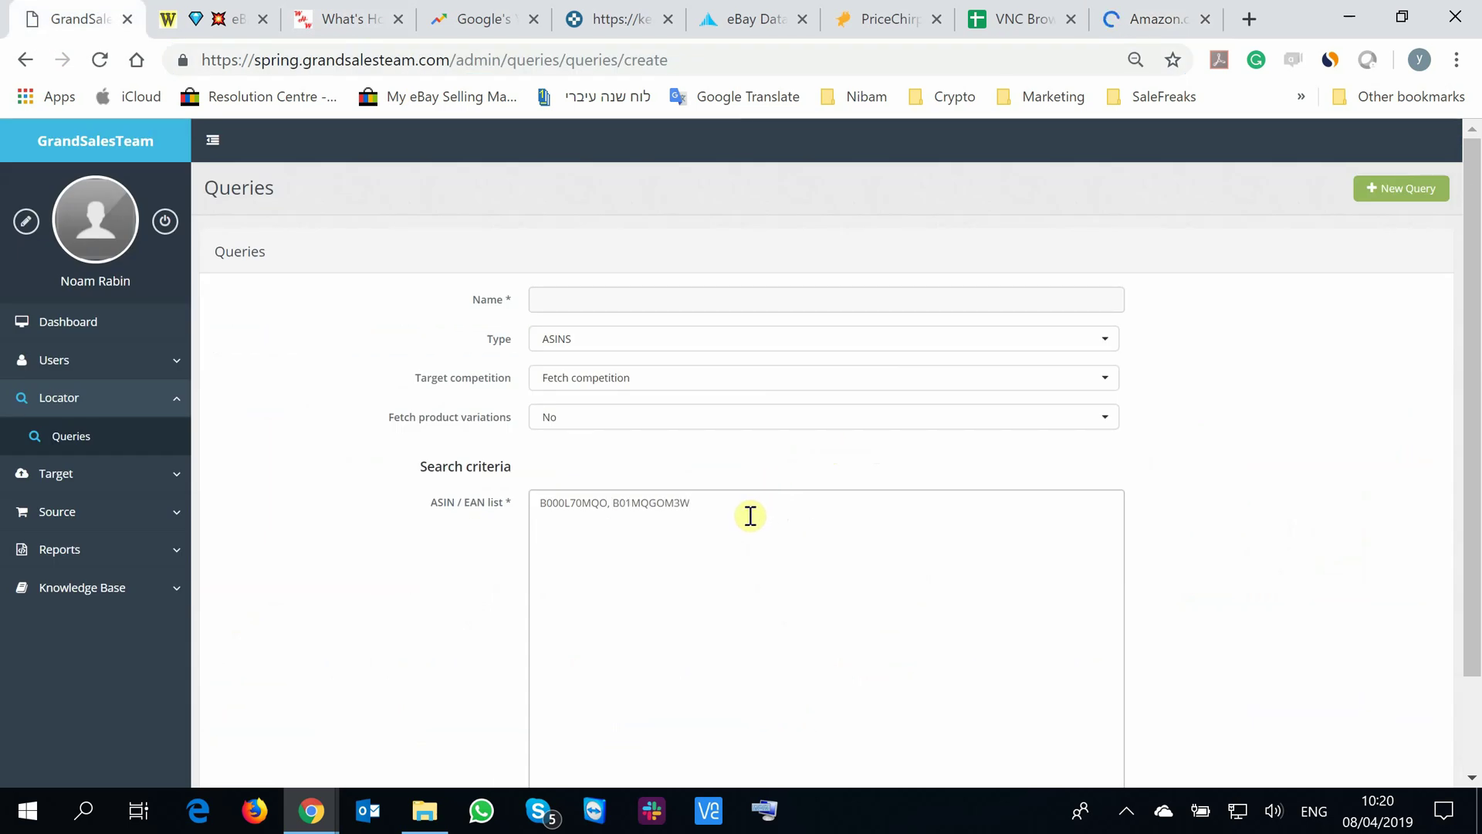
# Name the query "test by asin" and save it.
pyautogui.click(651, 309)
pyautogui.write('test by asin')
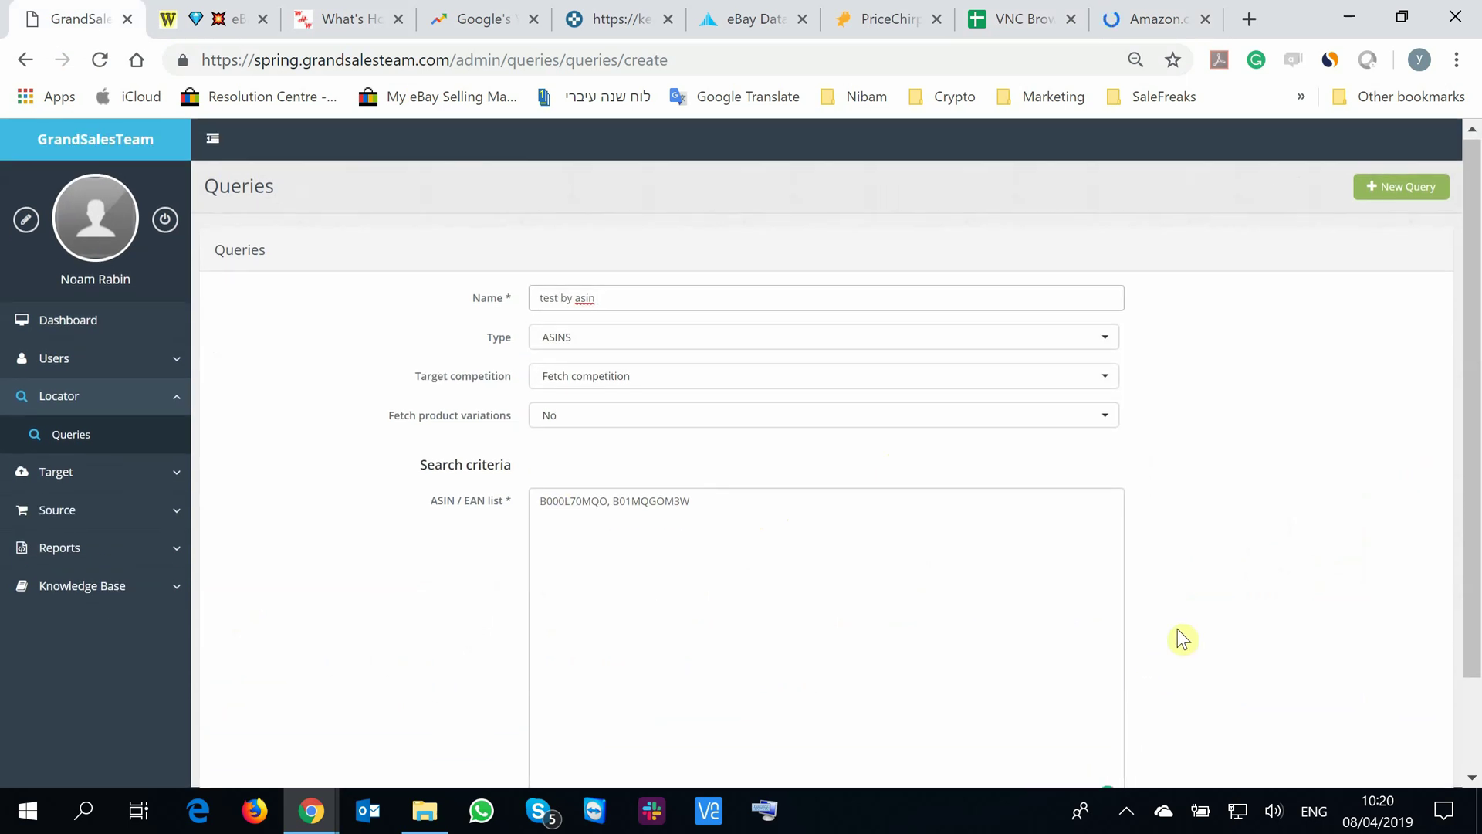
pyautogui.scroll(-2, 1312, 687)
pyautogui.click(1427, 752)
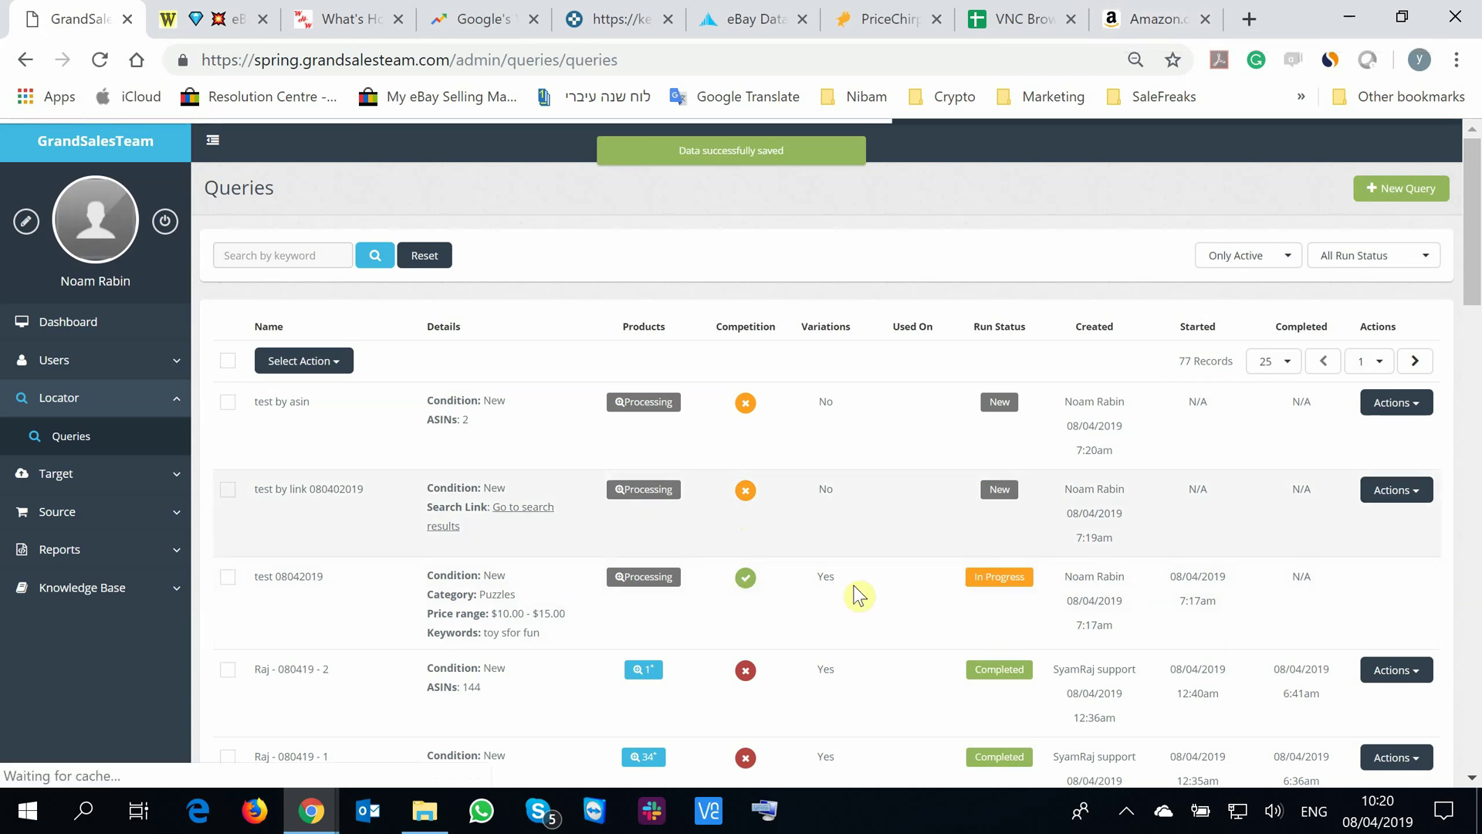
# Find the completed query ending in "170319 - 2" in the queries list and open its products.
pyautogui.scroll(-1, 506, 547)
pyautogui.scroll(-3, 504, 546)
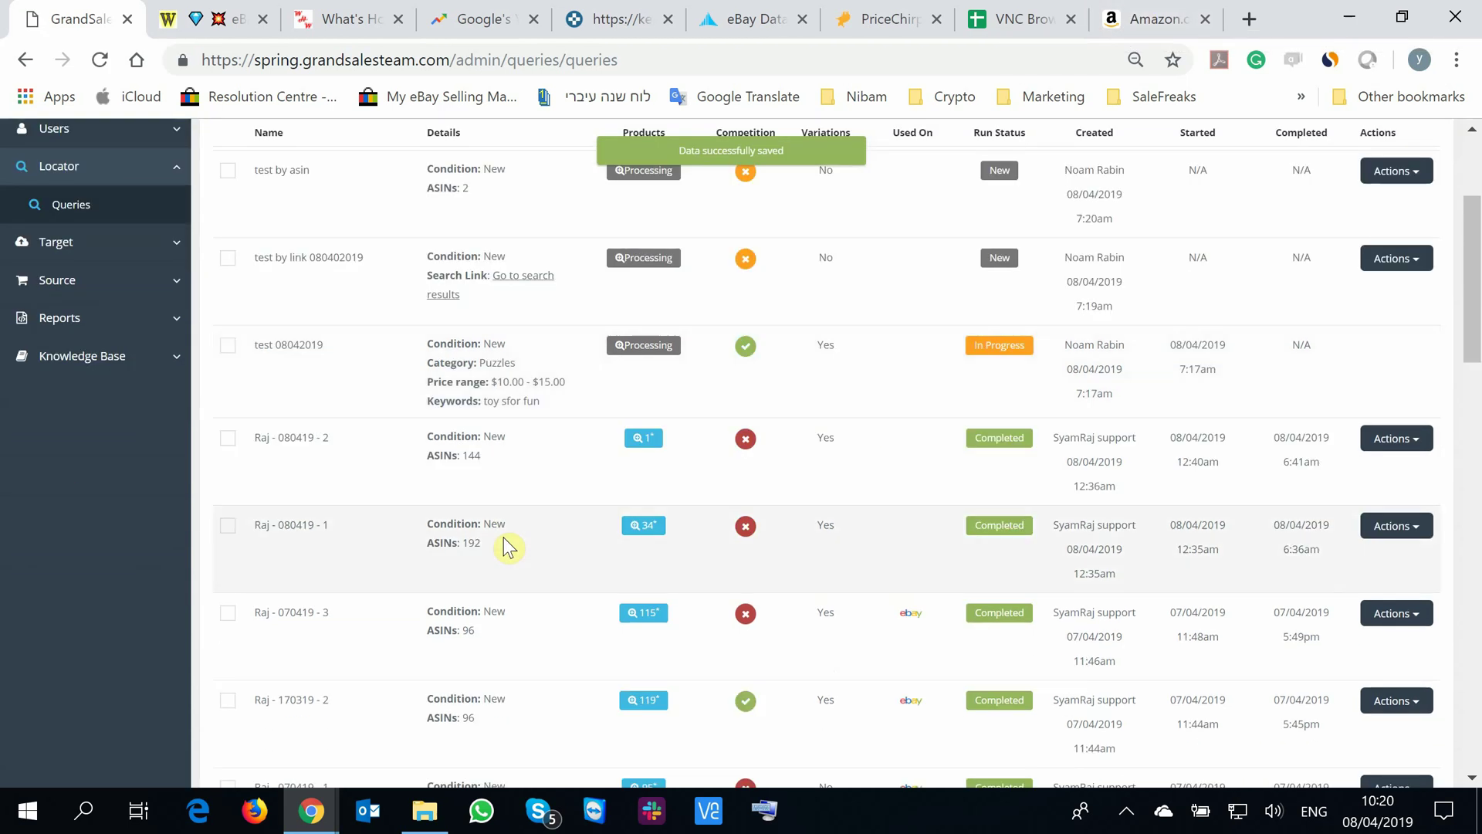
pyautogui.scroll(-3, 728, 615)
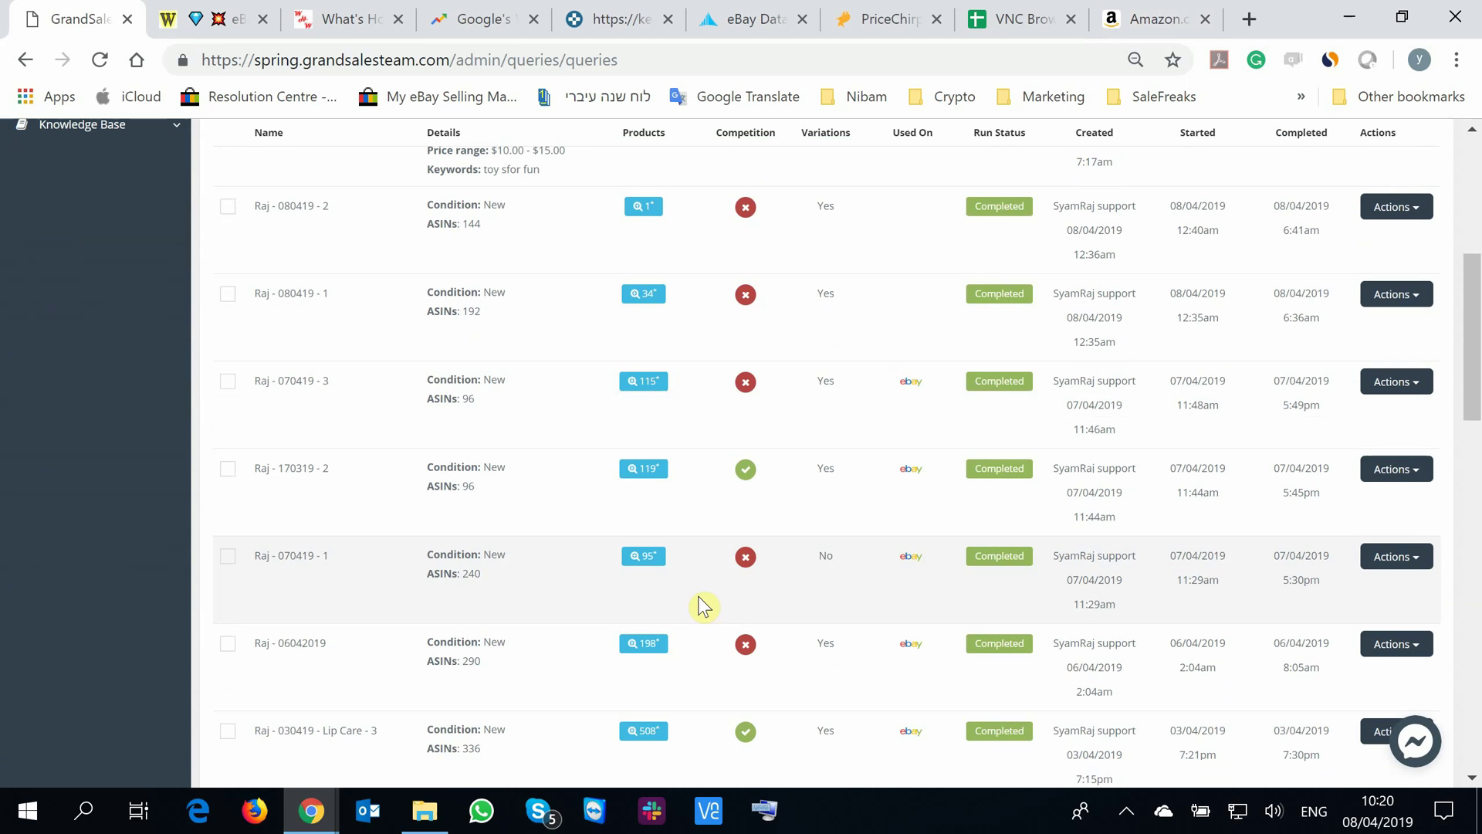
pyautogui.moveTo(417, 466); pyautogui.dragTo(515, 486)
pyautogui.click(446, 506)
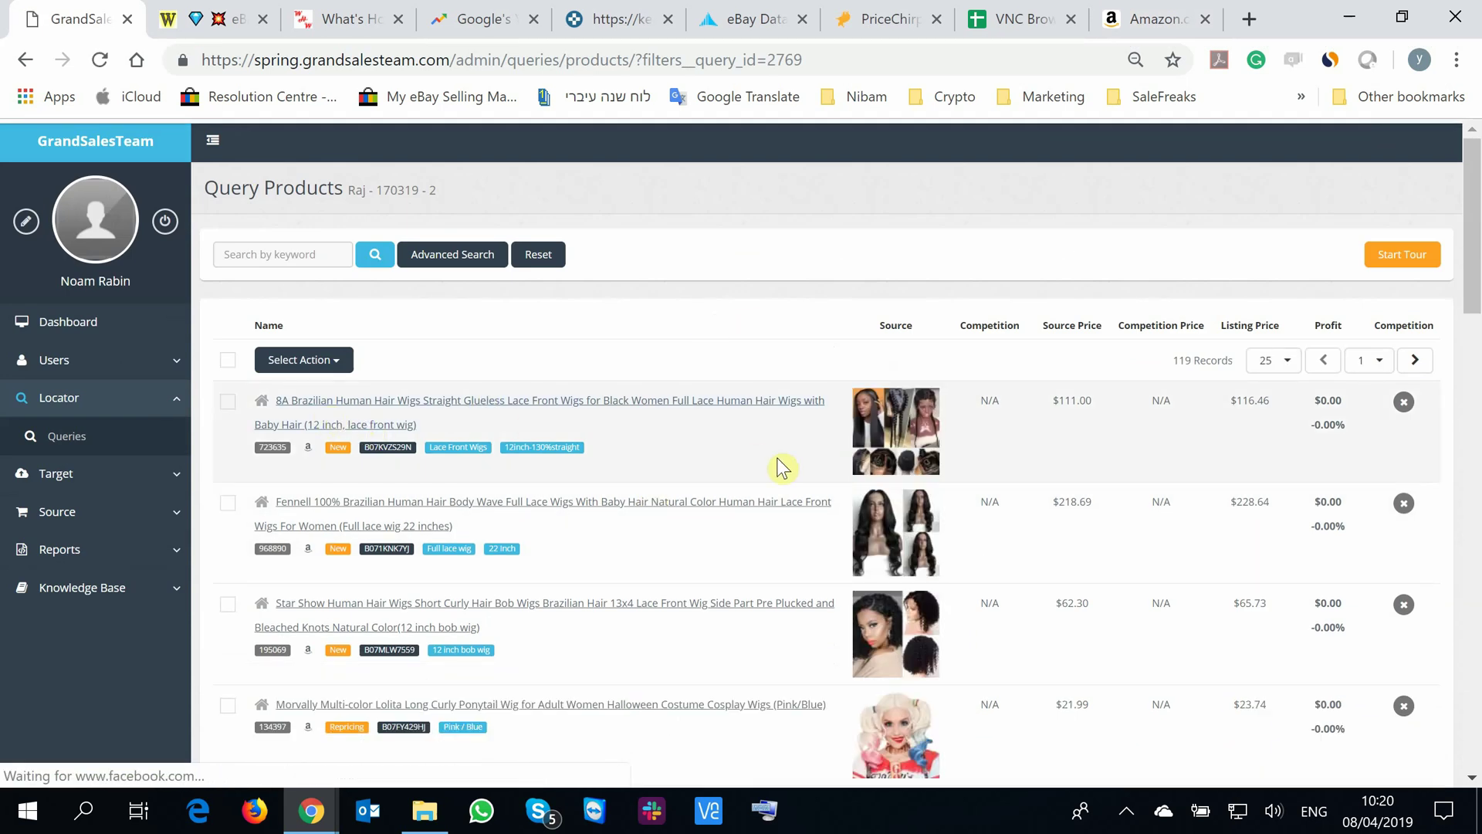
# Review the query's products, view the Amazon source page of the first wig, B07KVZS29N, and close it.
pyautogui.scroll(-1, 780, 463)
pyautogui.scroll(-2, 782, 467)
pyautogui.scroll(4, 782, 467)
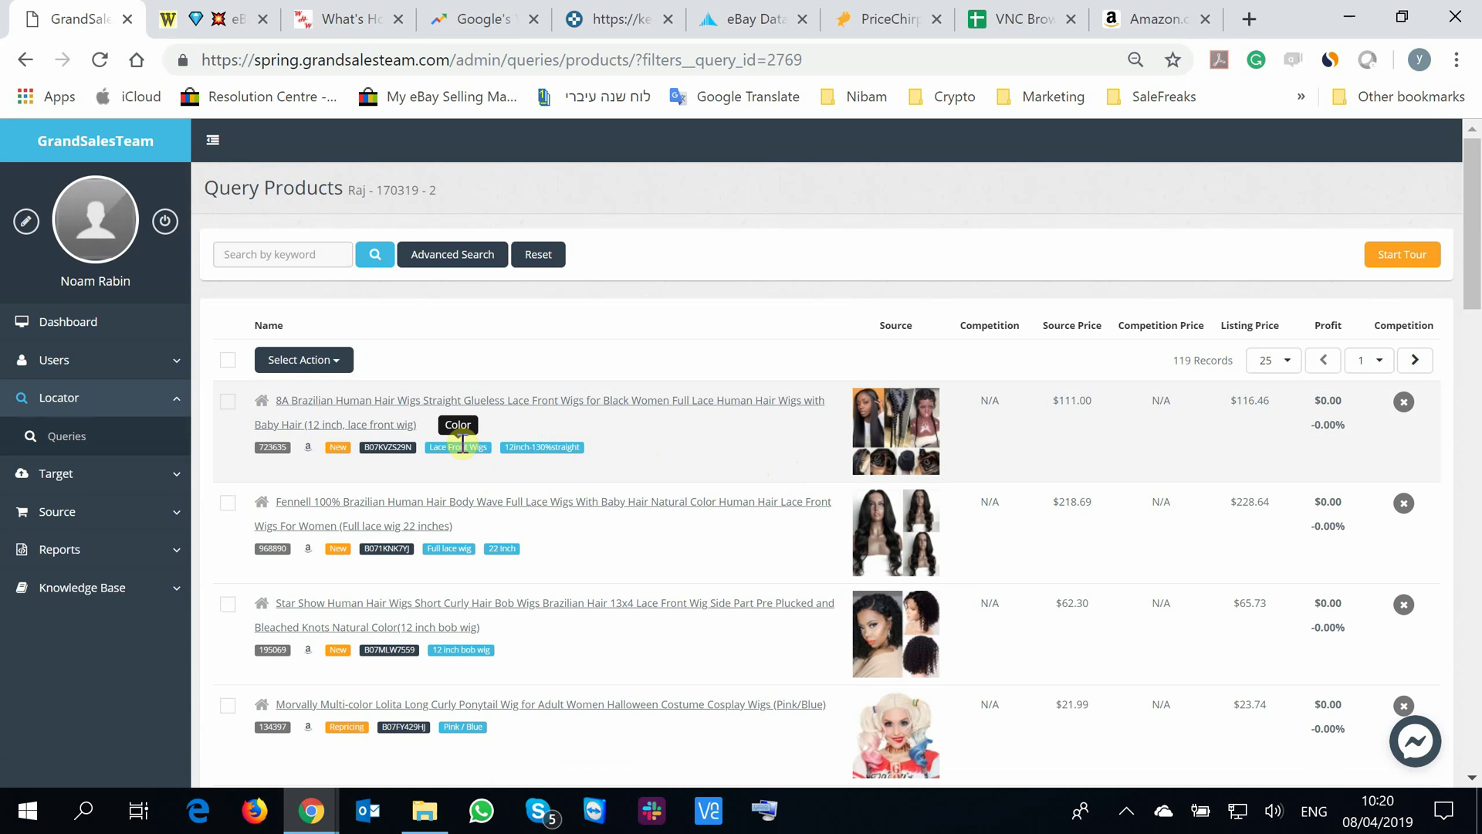
pyautogui.click(395, 454)
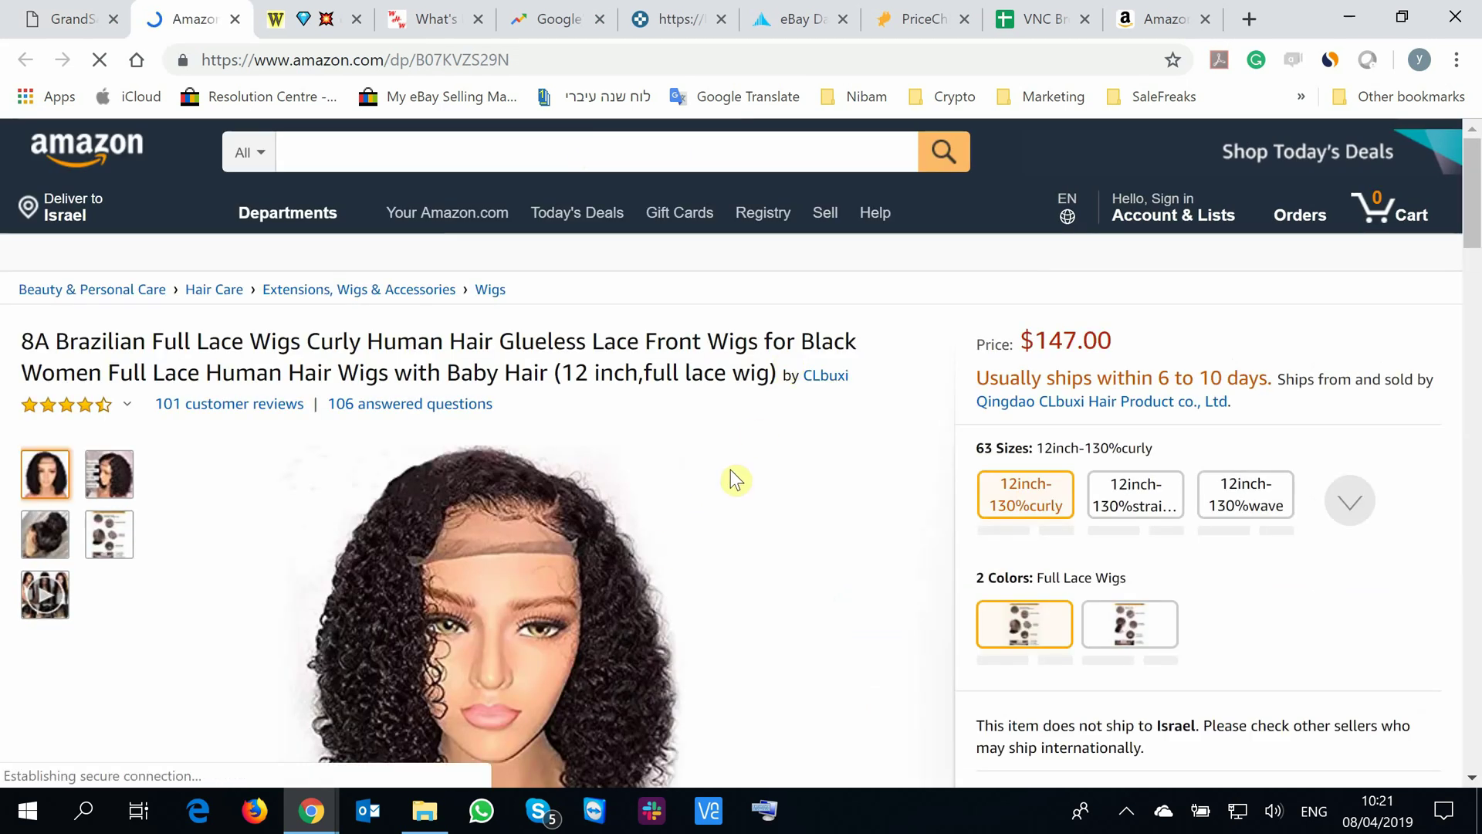
pyautogui.scroll(-6, 734, 479)
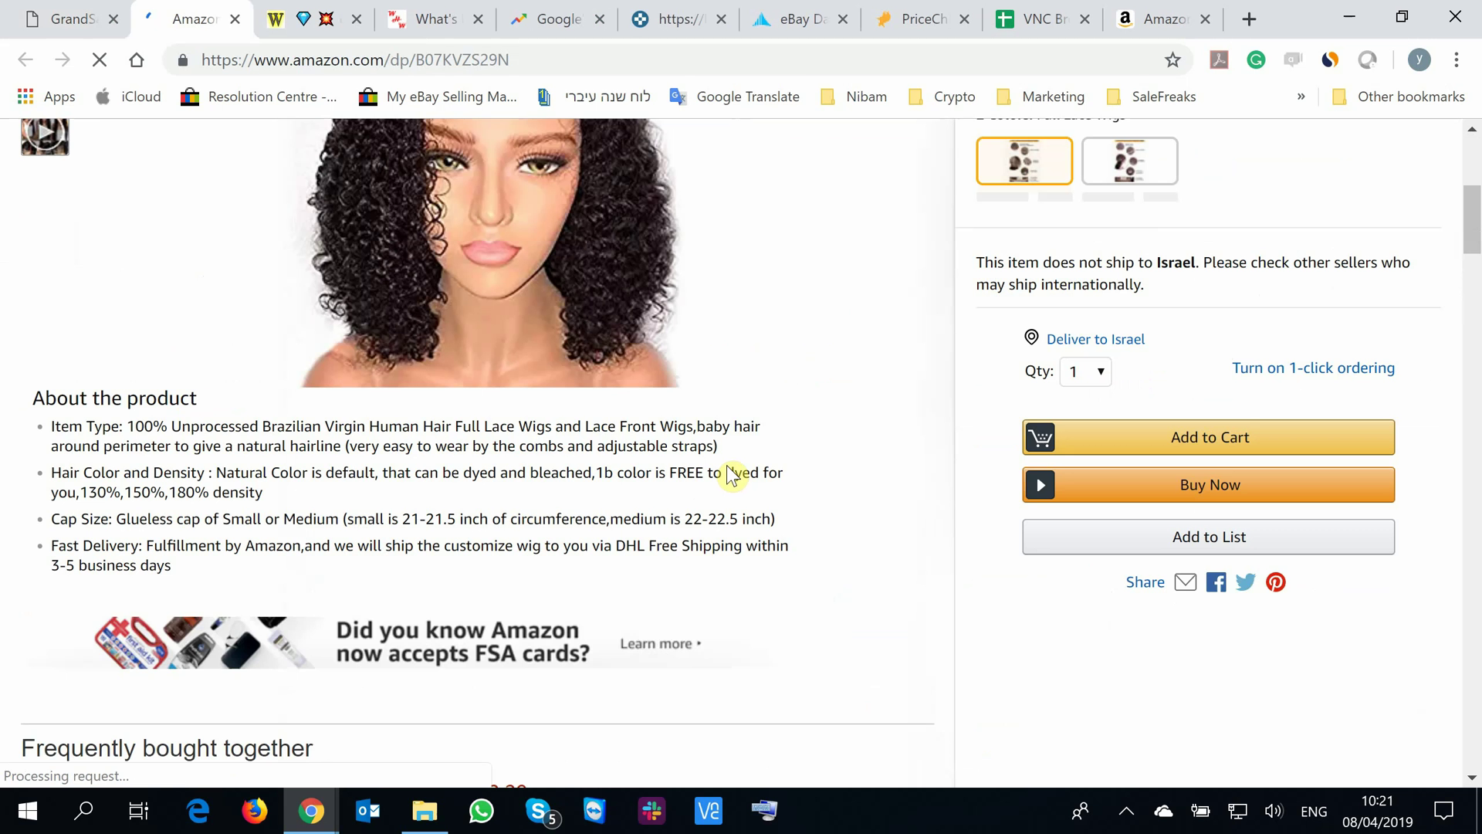
pyautogui.scroll(-3, 725, 466)
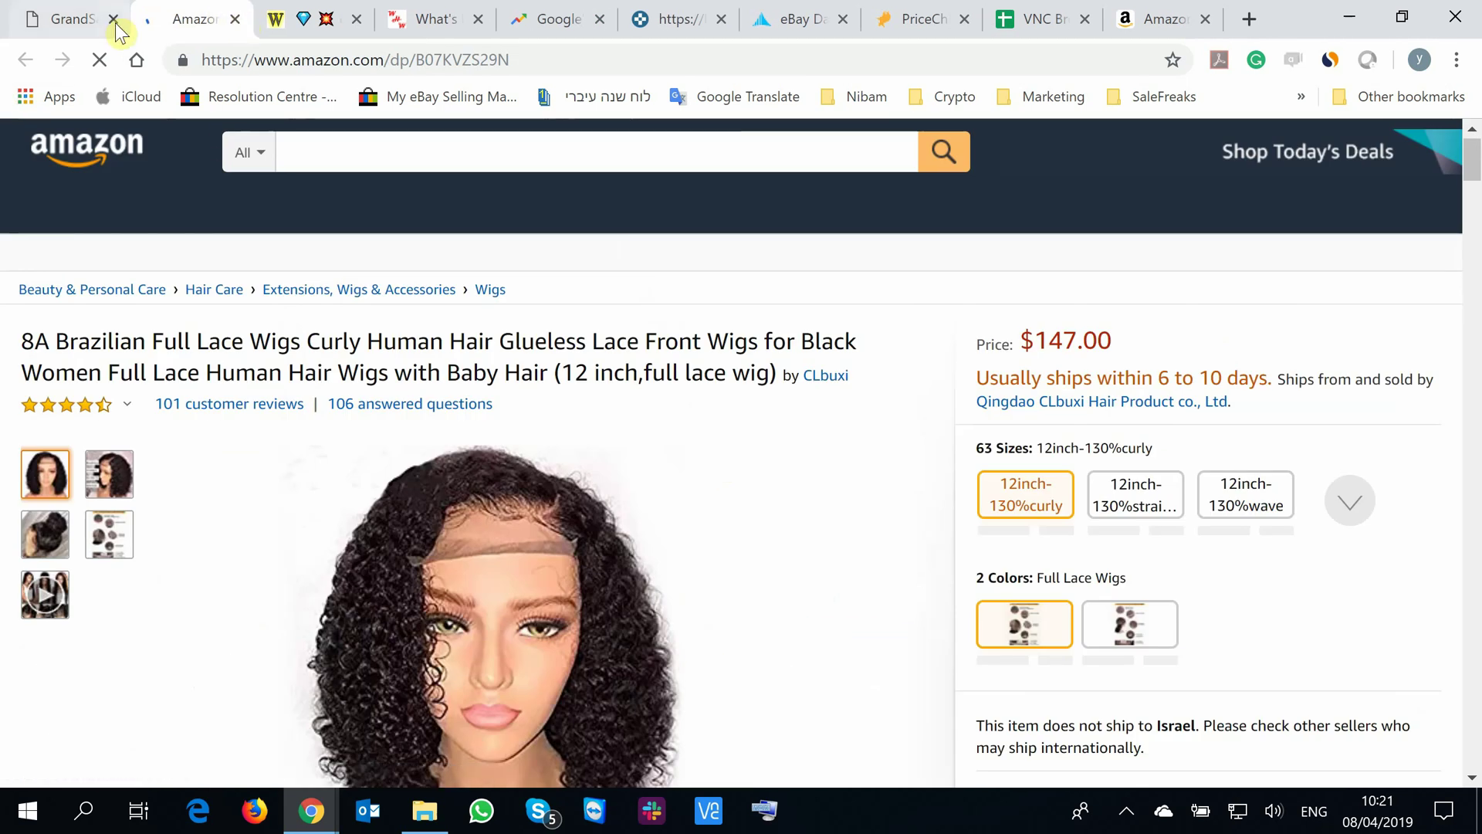
pyautogui.hotkey('ctrl', 'w')
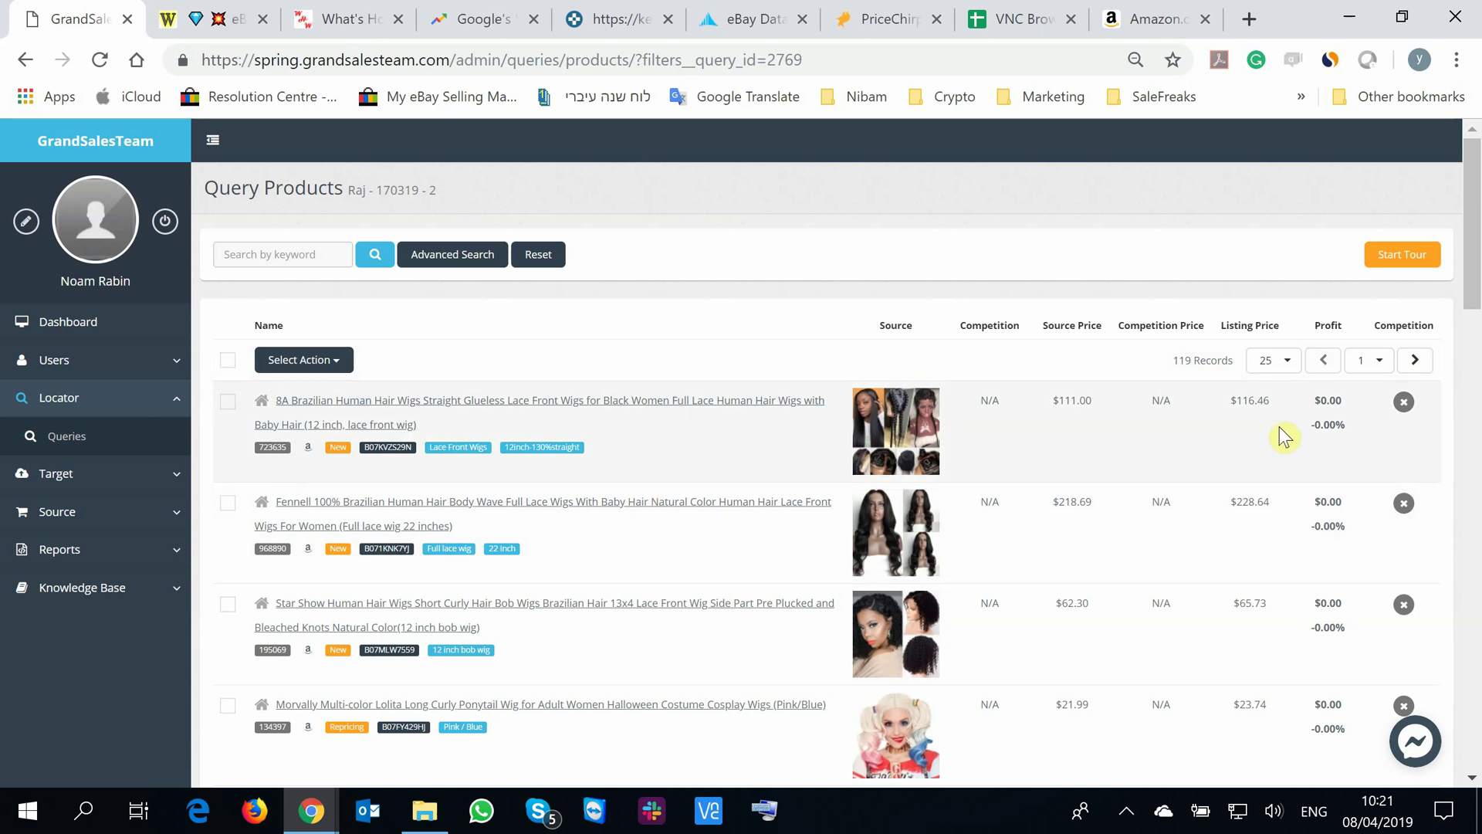
# Examine the first product's source price, listing price and profit, and look over the other products in the list.
pyautogui.doubleClick(1069, 400)
pyautogui.doubleClick(1250, 400)
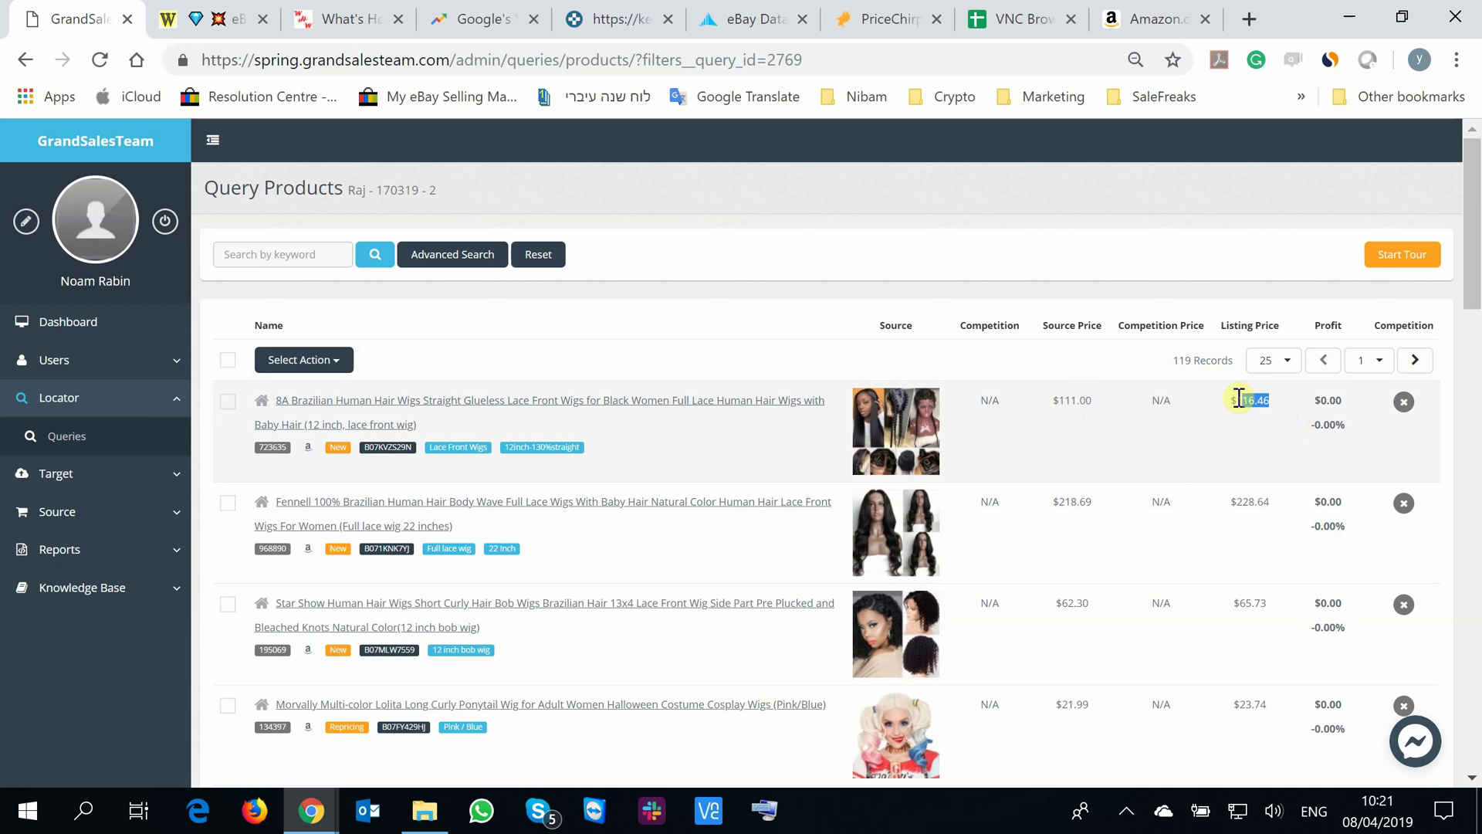
pyautogui.click(1356, 414)
pyautogui.doubleClick(1328, 400)
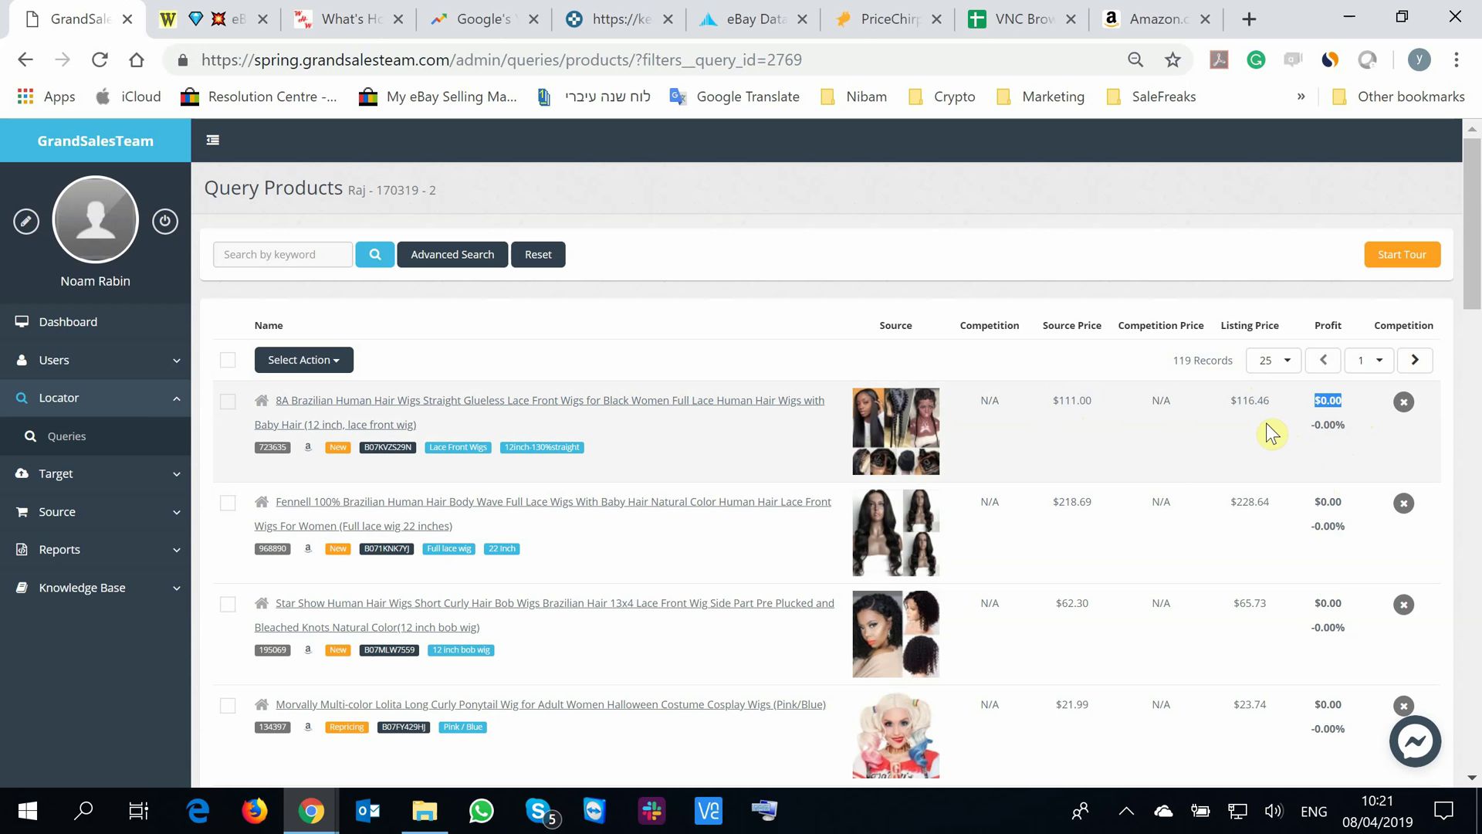
pyautogui.moveTo(1092, 402); pyautogui.dragTo(1063, 400)
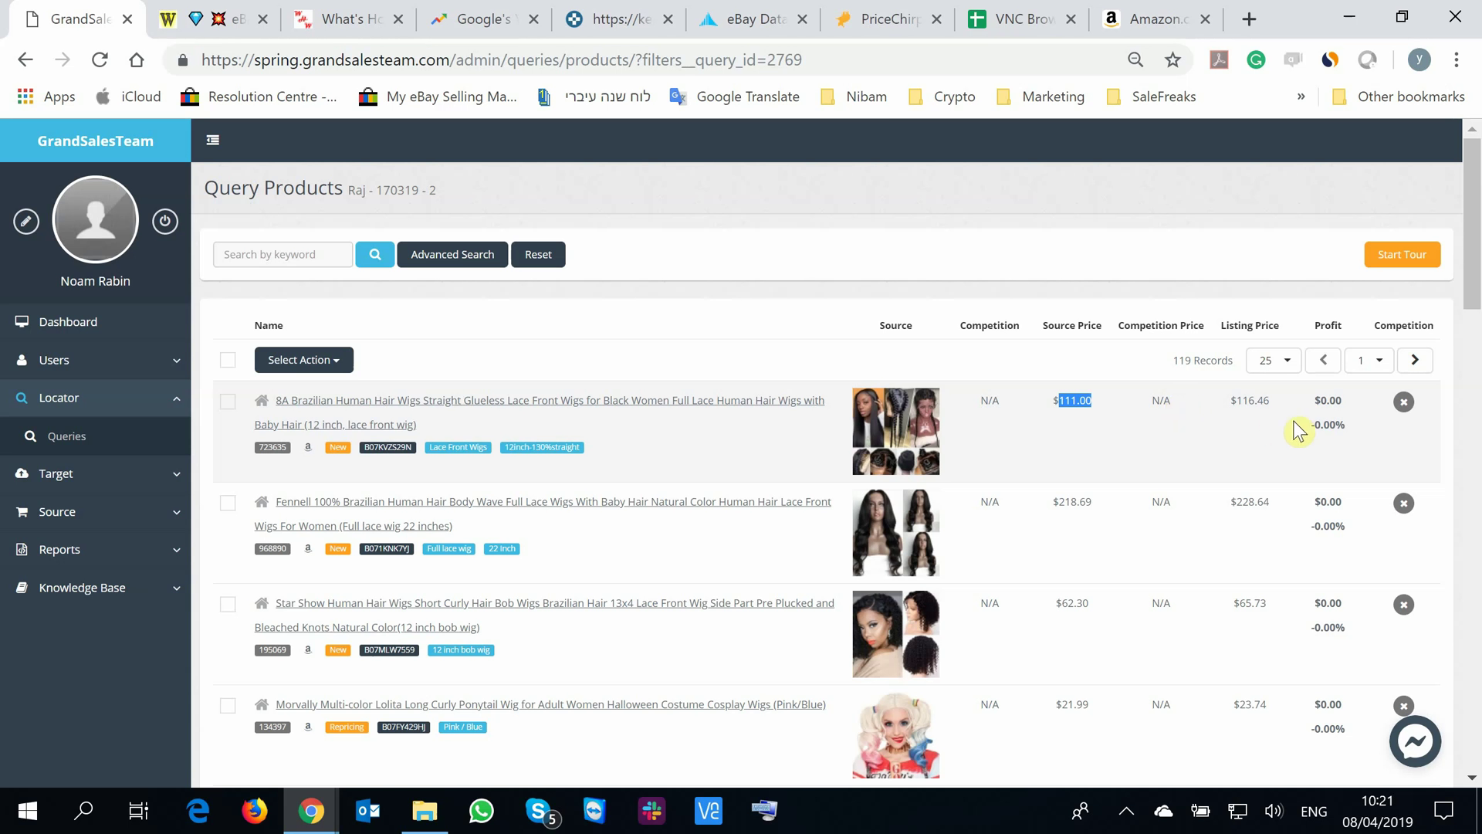
pyautogui.moveTo(1344, 399); pyautogui.dragTo(1321, 396)
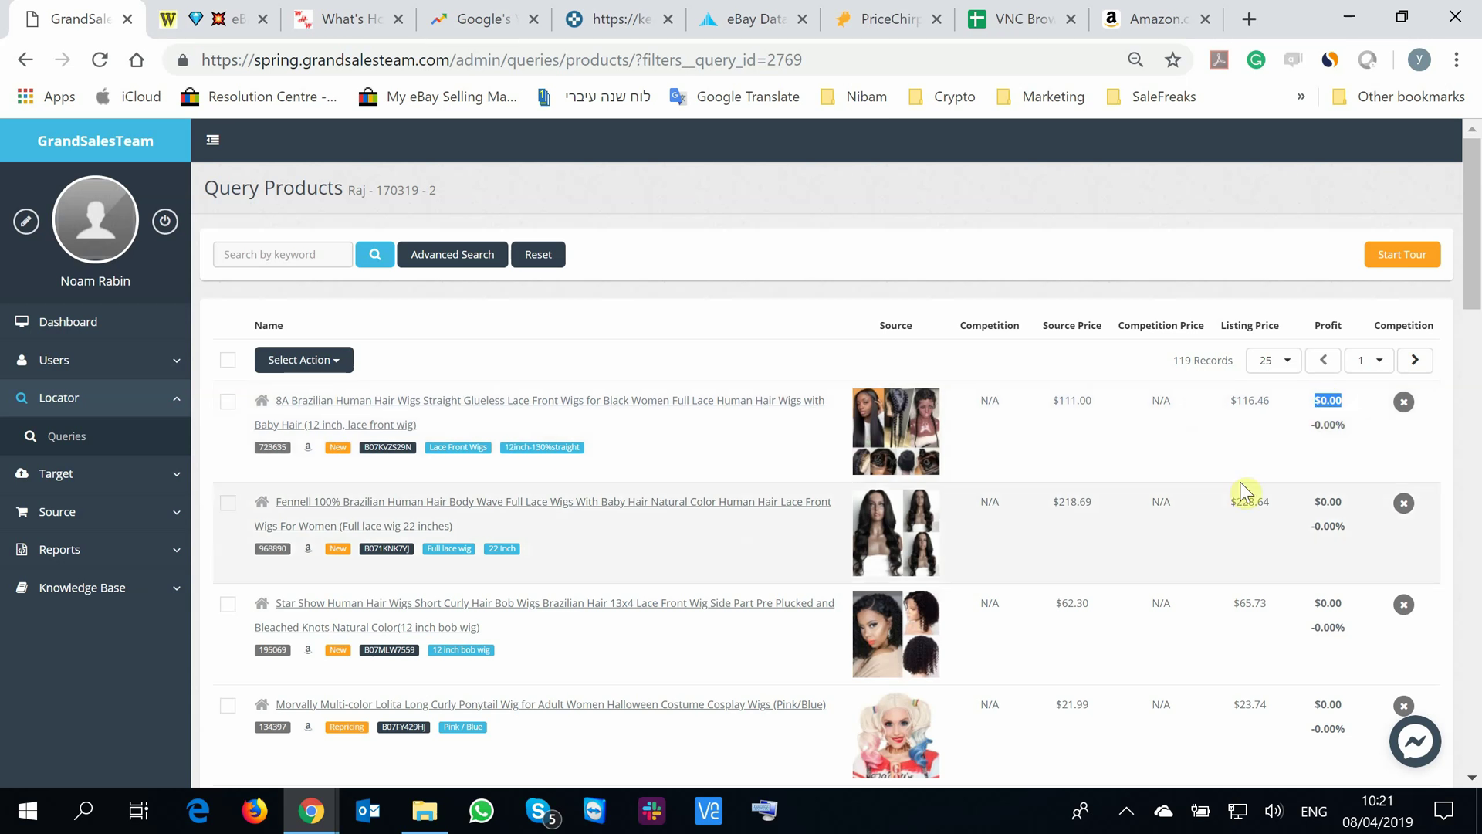
pyautogui.scroll(-3, 668, 521)
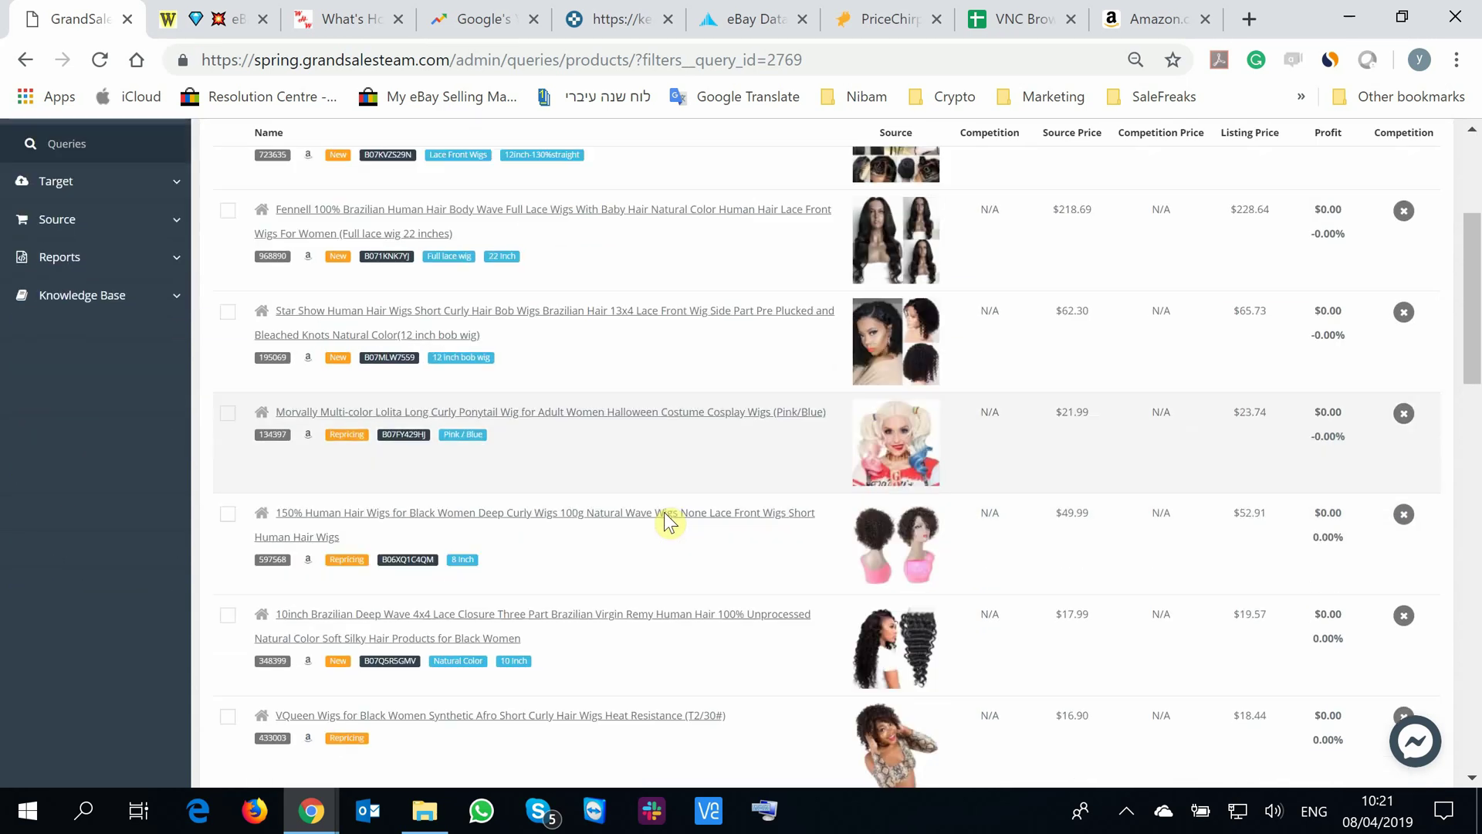
pyautogui.scroll(-3, 664, 520)
pyautogui.scroll(7, 661, 520)
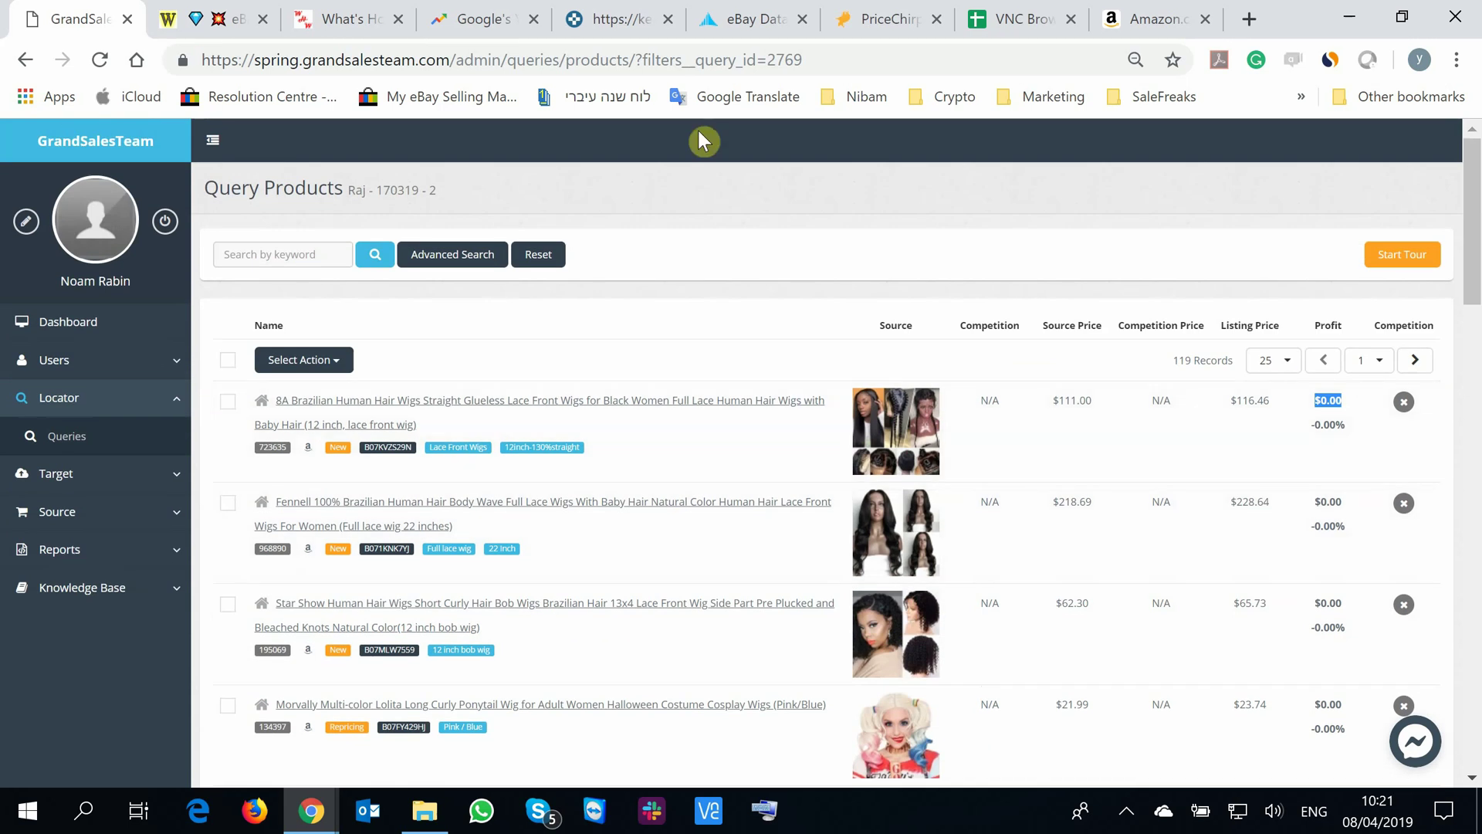
# Open the advanced search, keep eBay US as the target, and try a minimum product price of $10 before clearing it.
pyautogui.click(479, 266)
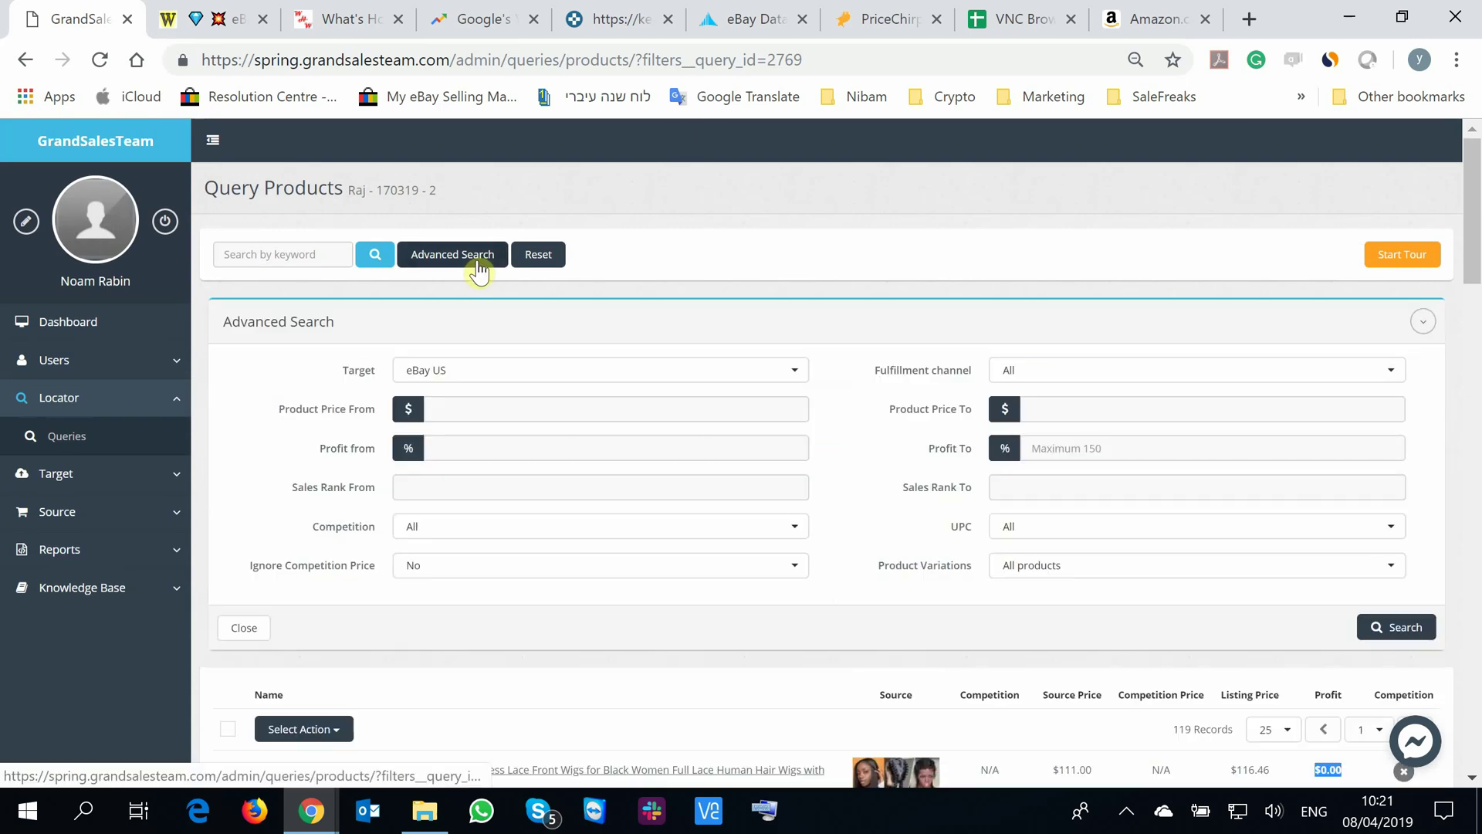
pyautogui.click(507, 378)
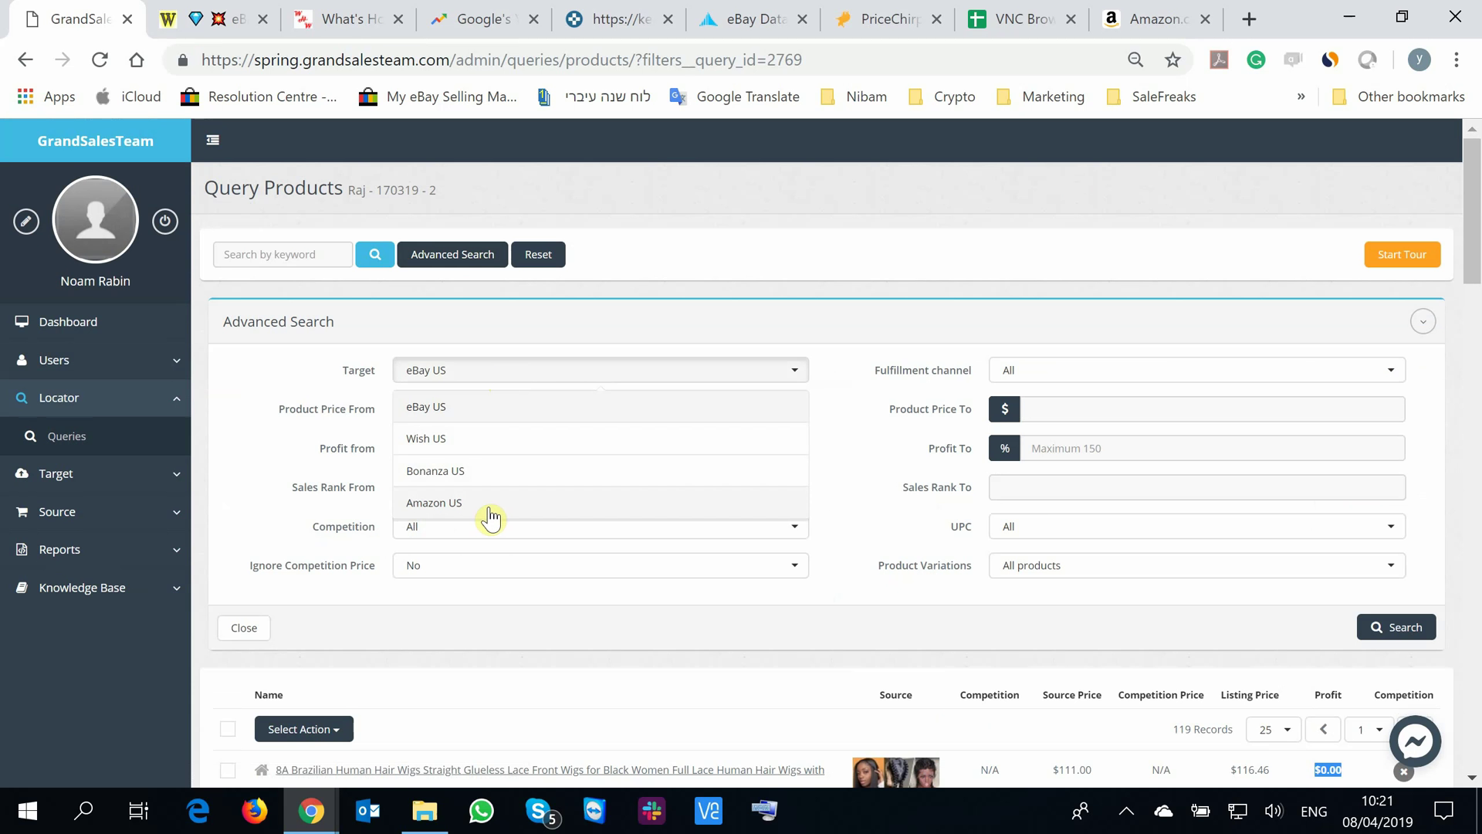
pyautogui.click(501, 417)
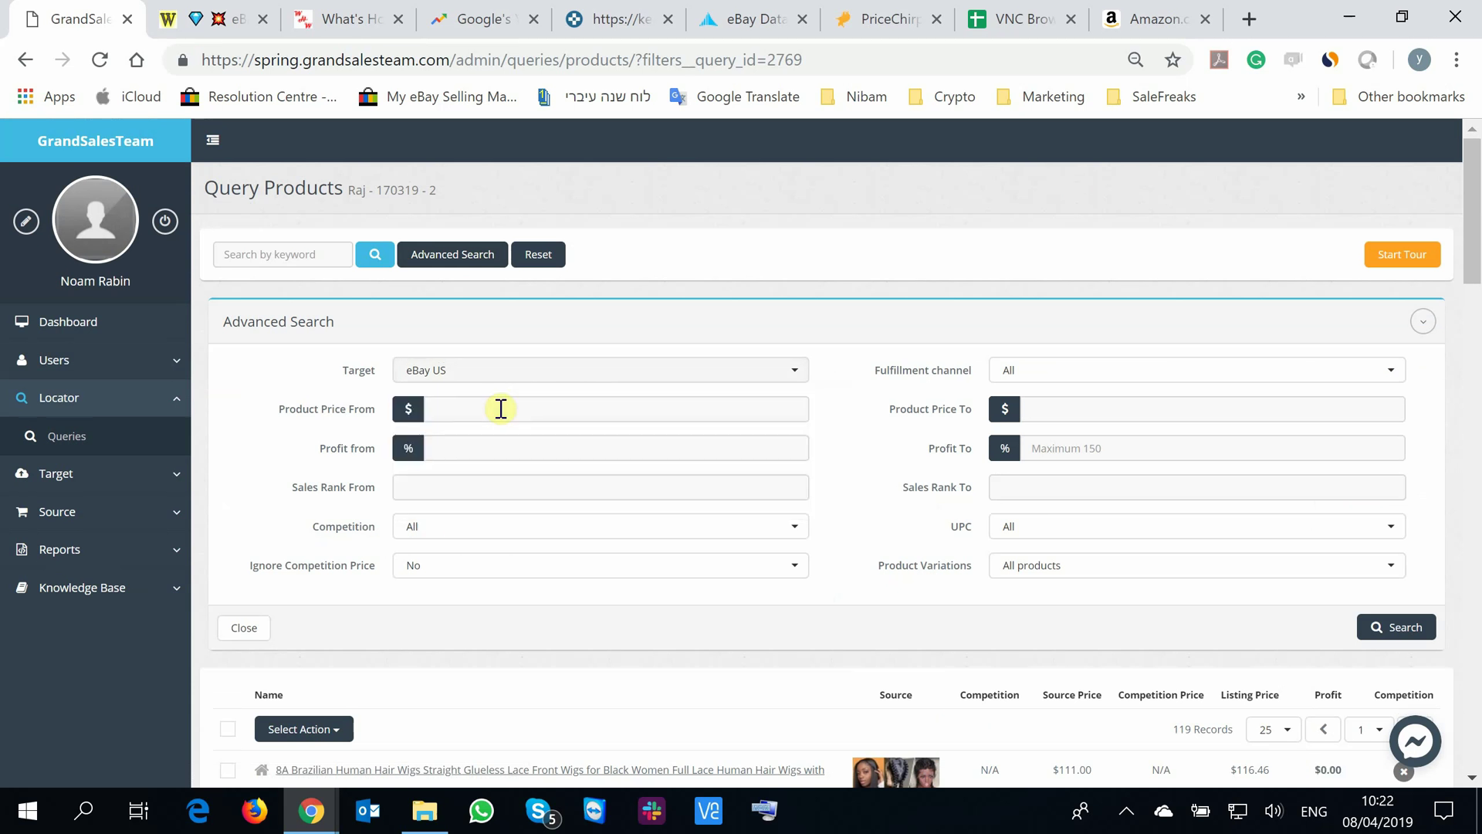
pyautogui.click(501, 408)
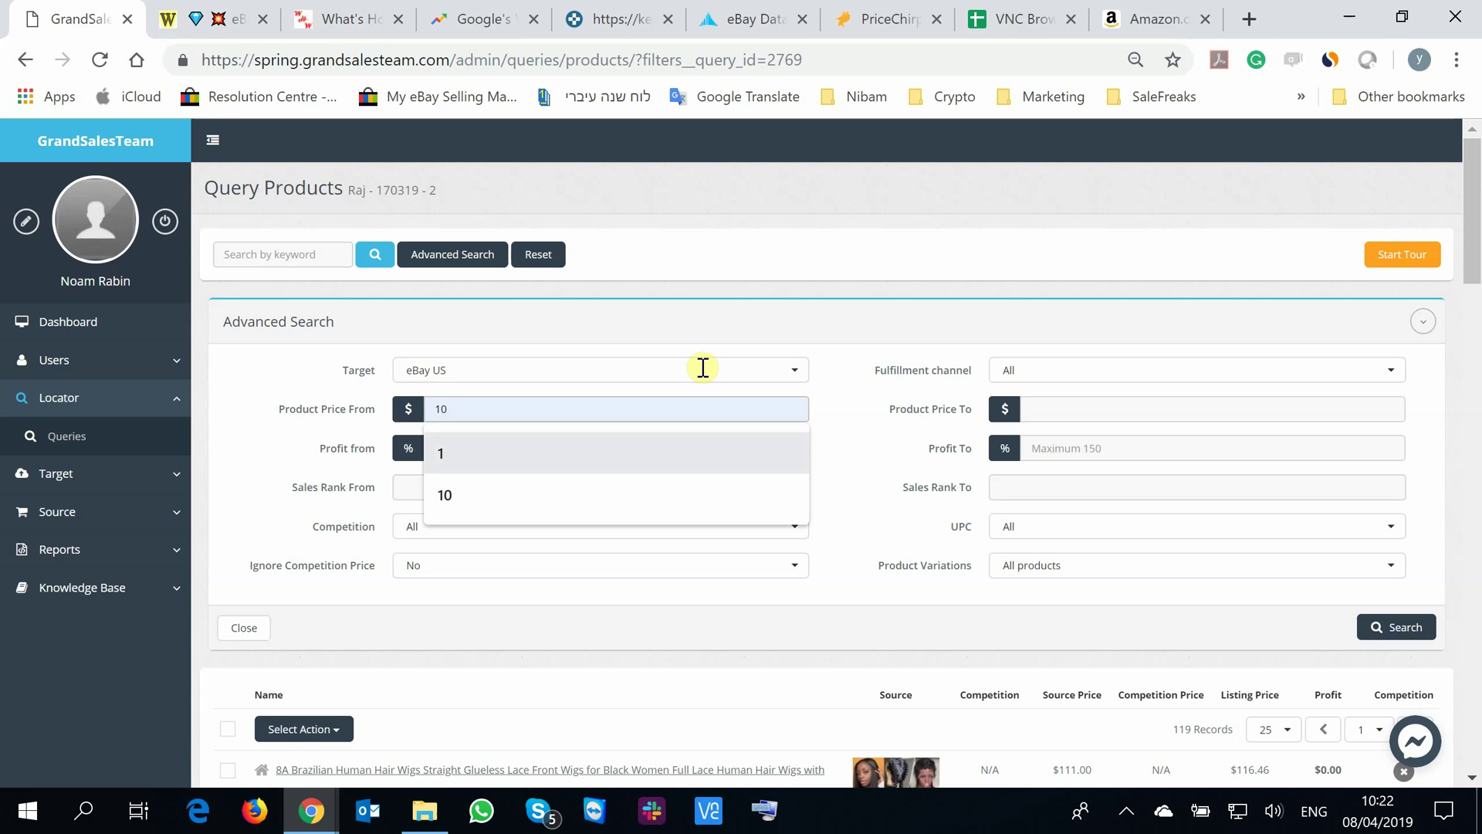
pyautogui.click(875, 311)
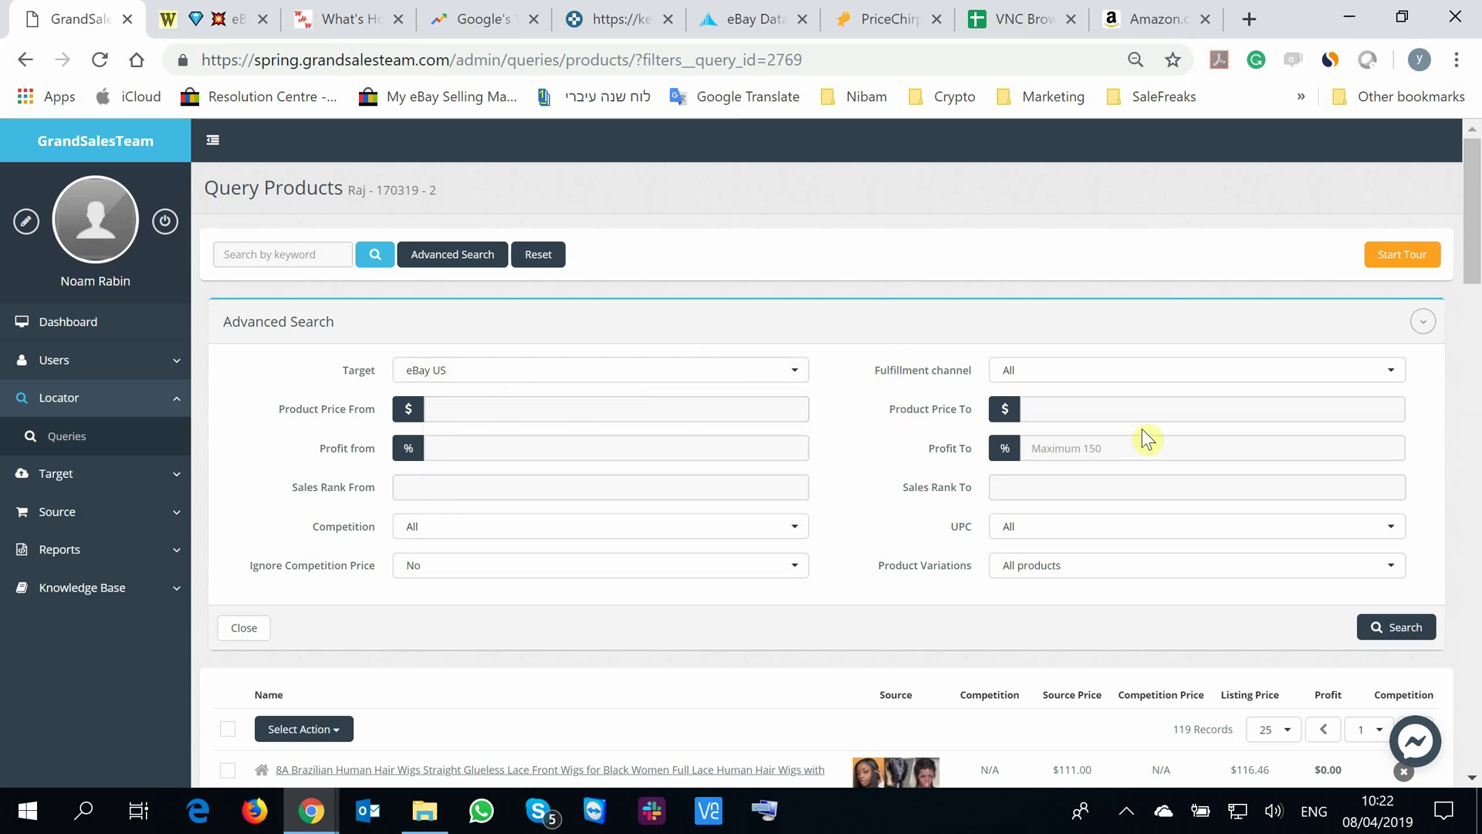
# Examine the profit percentage range and sales rank filters in the advanced search.
pyautogui.click(551, 454)
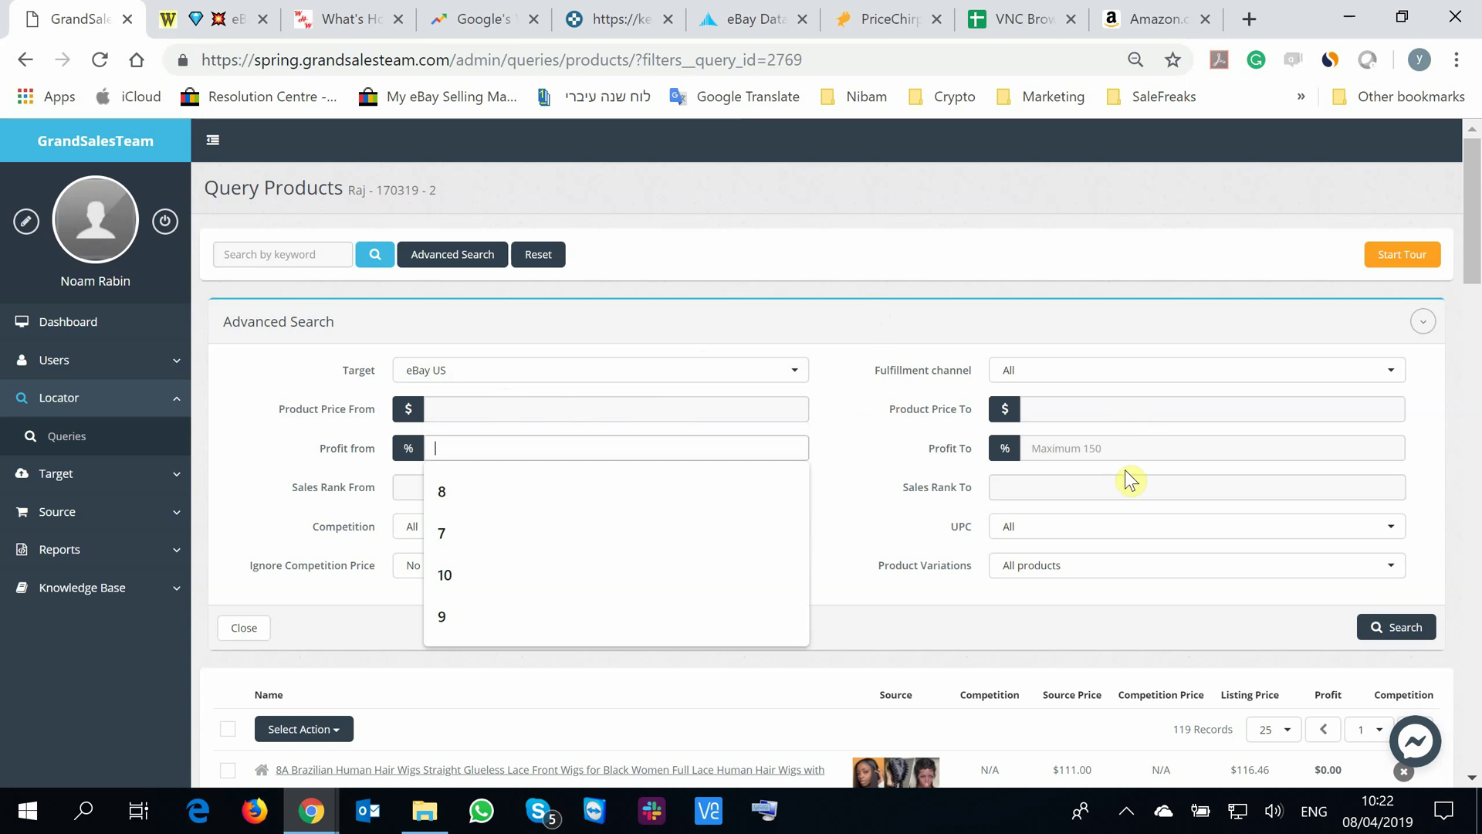
pyautogui.click(1124, 453)
pyautogui.click(792, 333)
pyautogui.moveTo(403, 489)
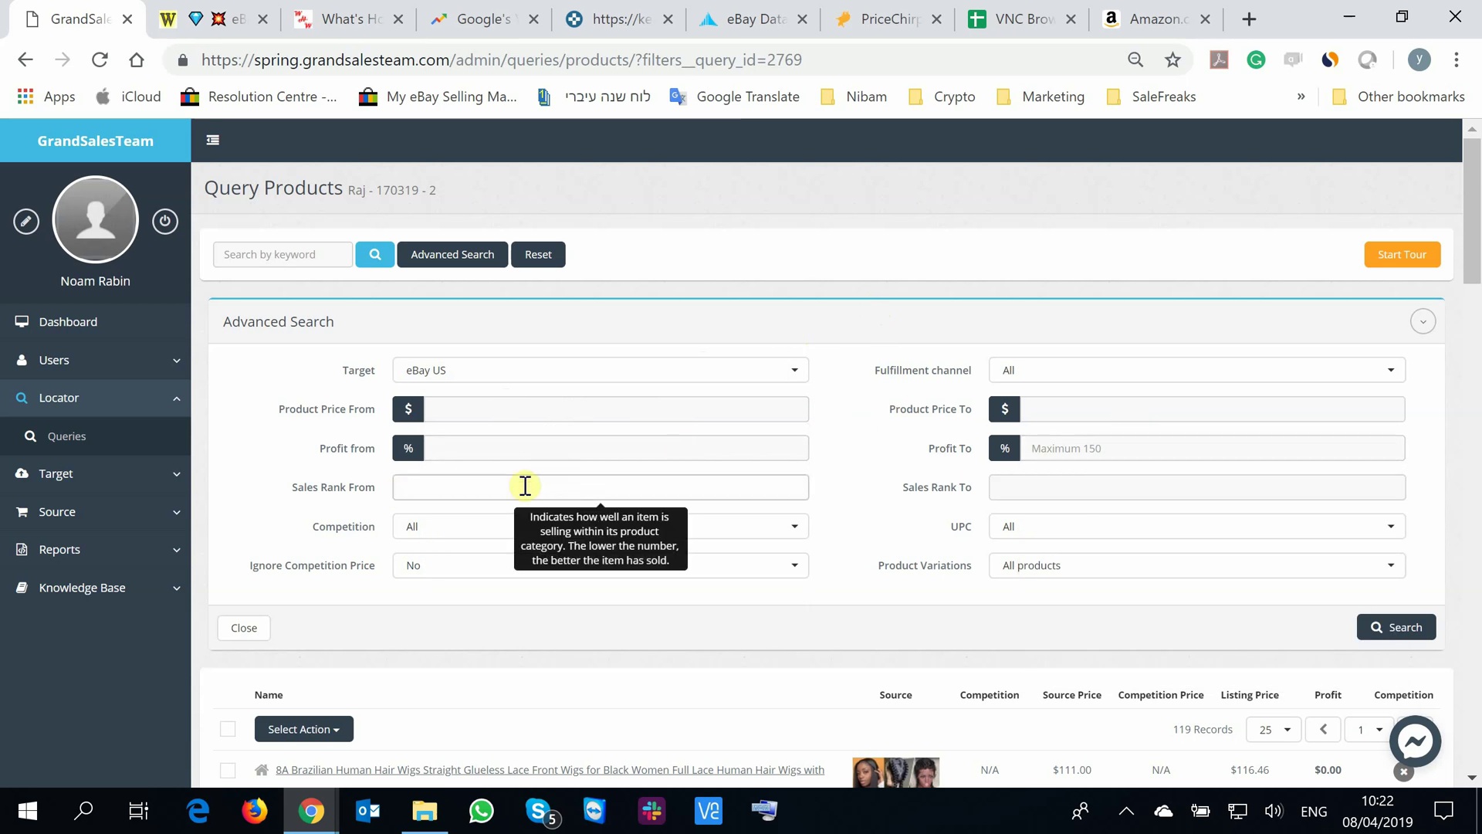
pyautogui.scroll(-1, 919, 529)
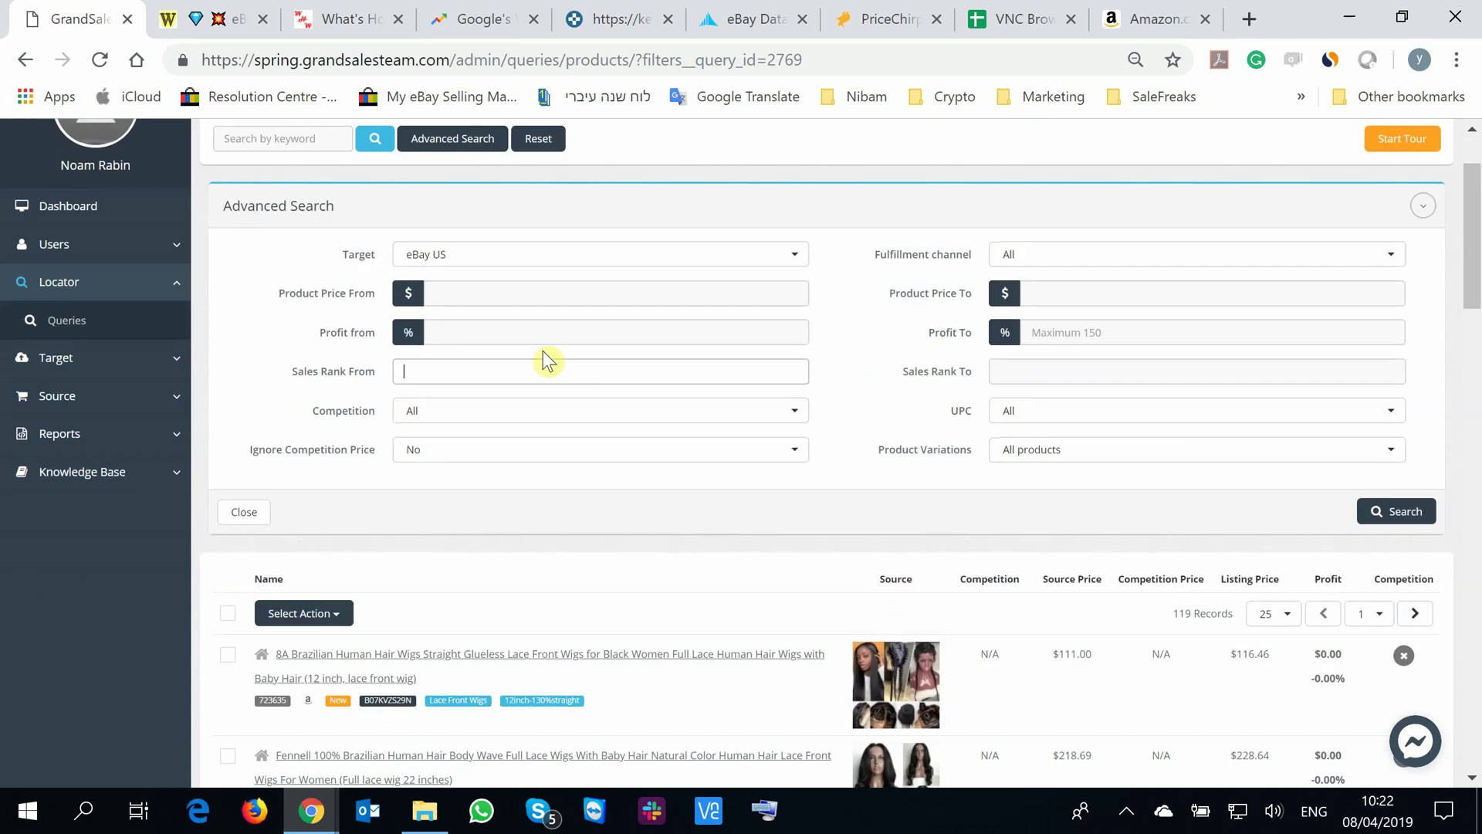
# Review the available choices for the competition, UPC, ignore competition price and product variations filters.
pyautogui.click(502, 420)
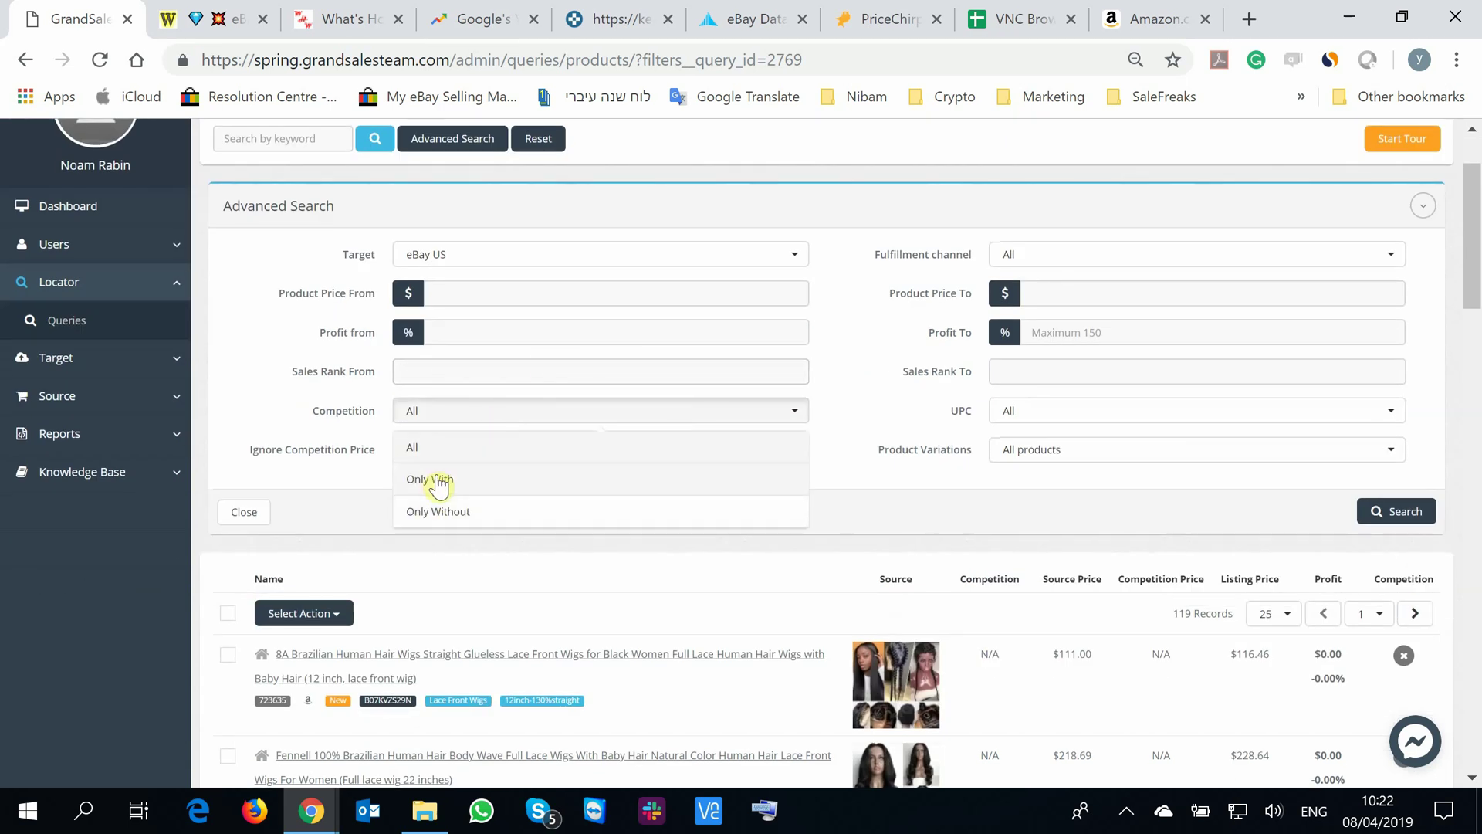
pyautogui.click(971, 438)
pyautogui.click(1039, 417)
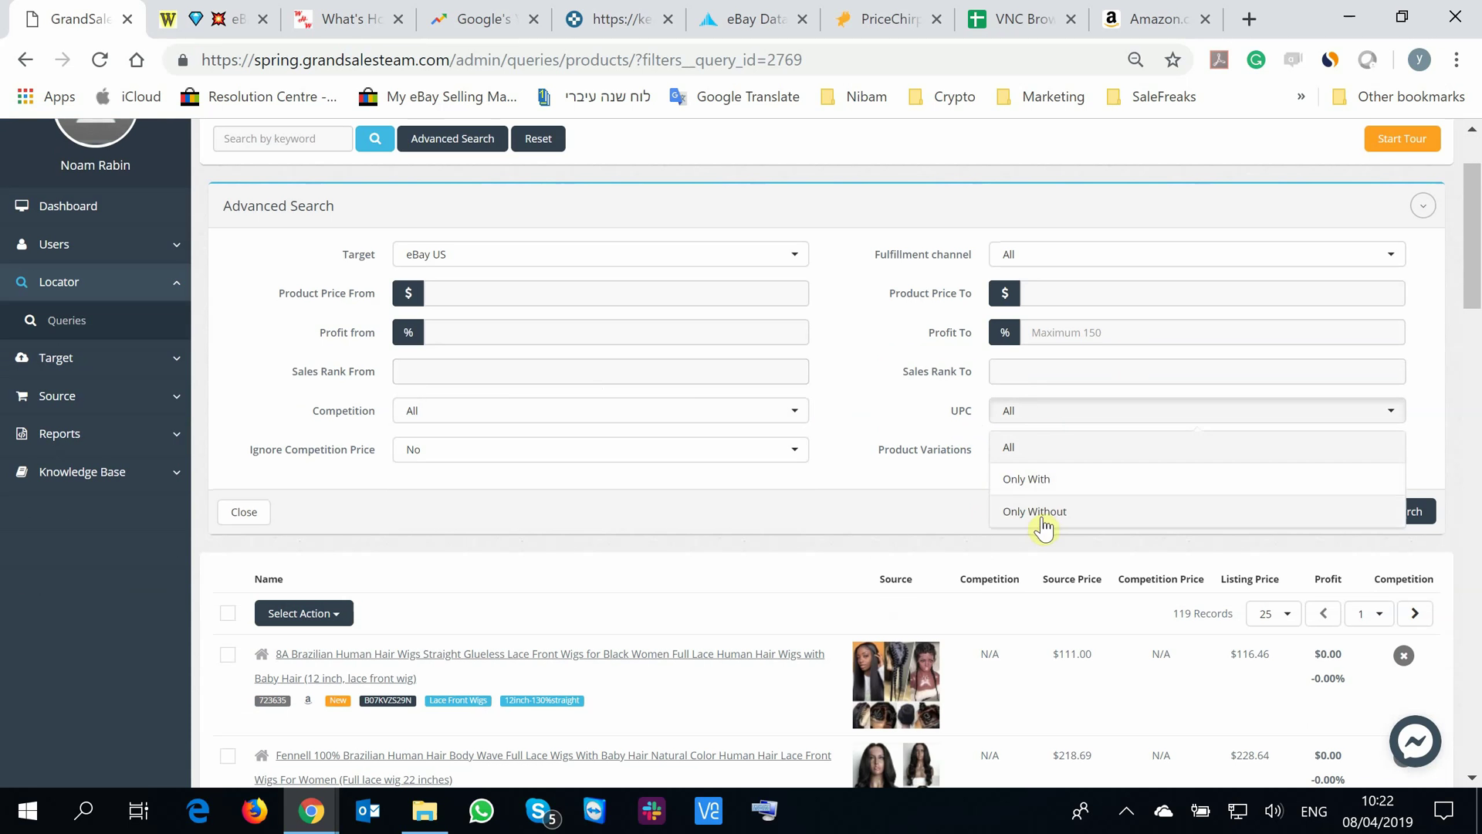
pyautogui.click(930, 405)
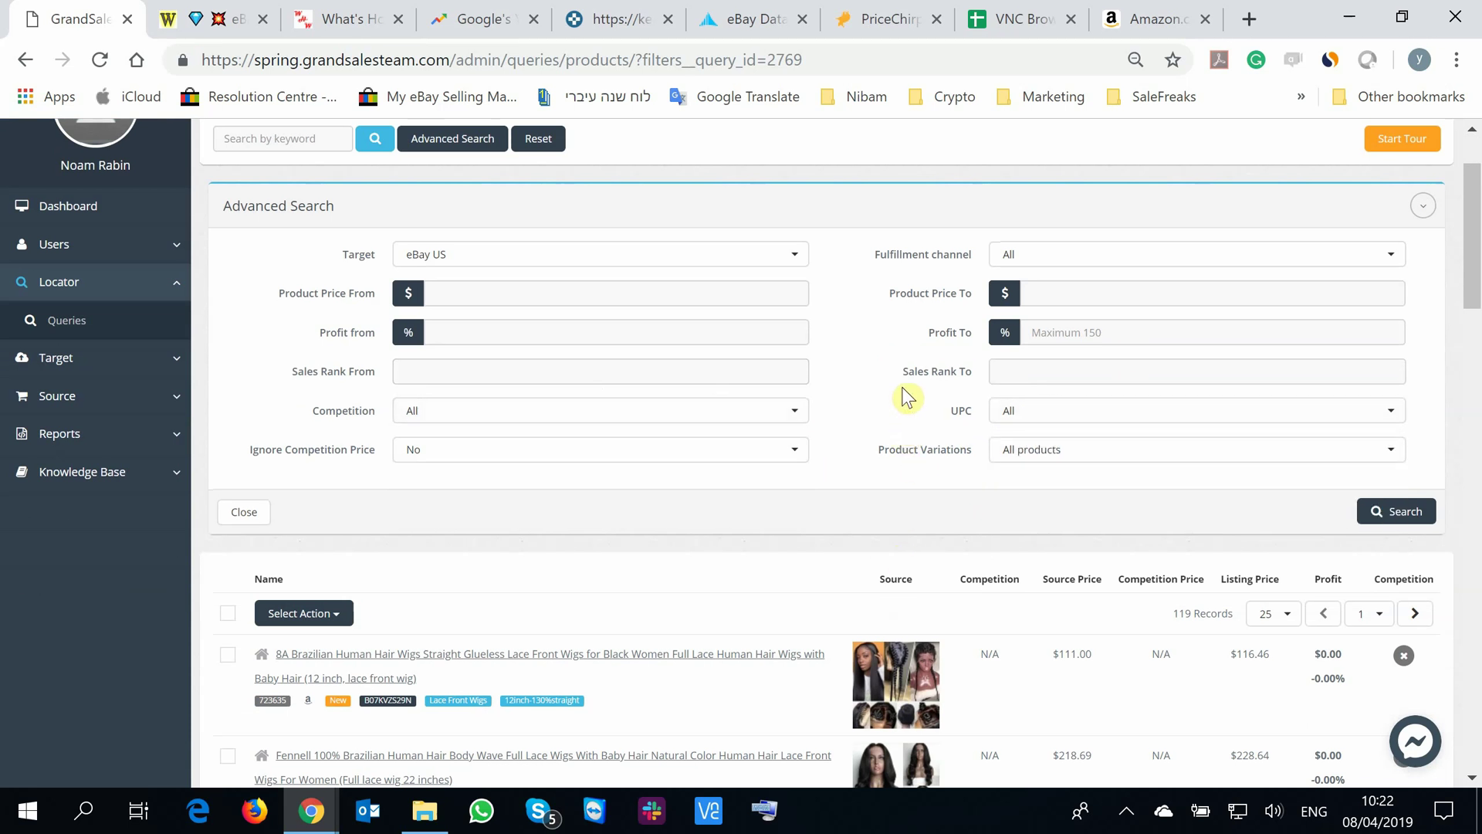
pyautogui.click(404, 461)
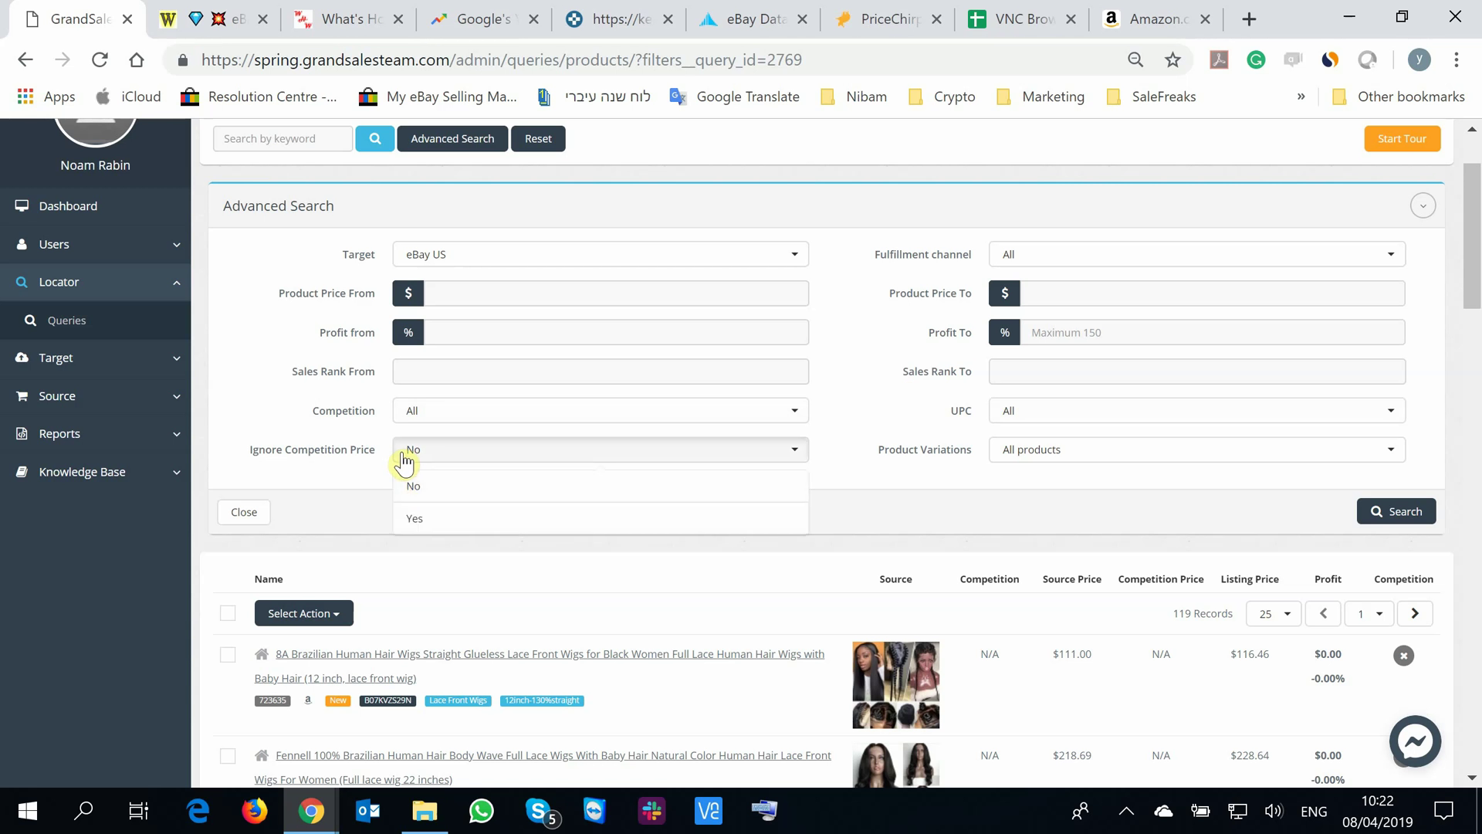
pyautogui.click(404, 464)
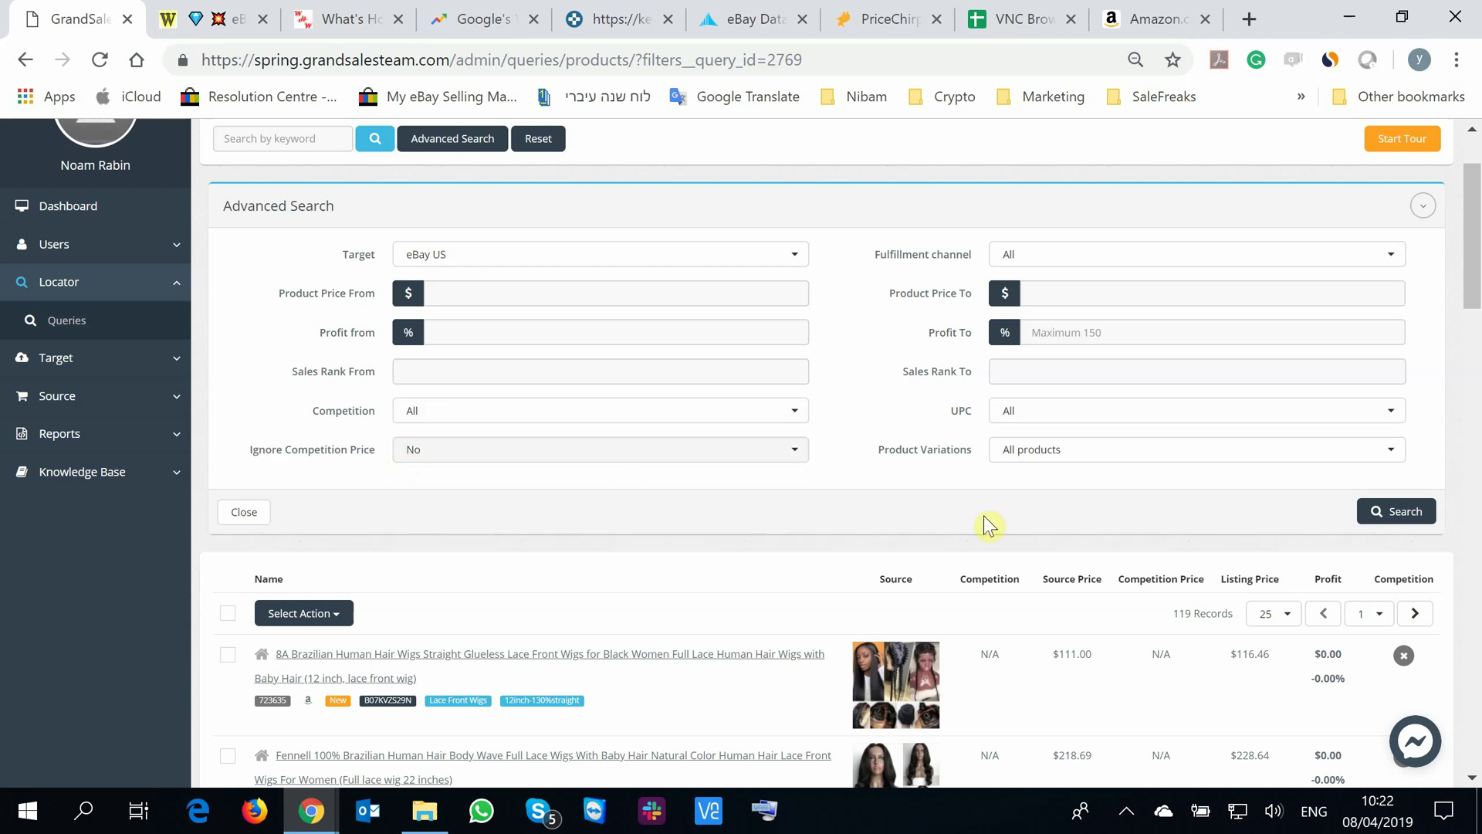
pyautogui.click(1083, 463)
pyautogui.click(1082, 463)
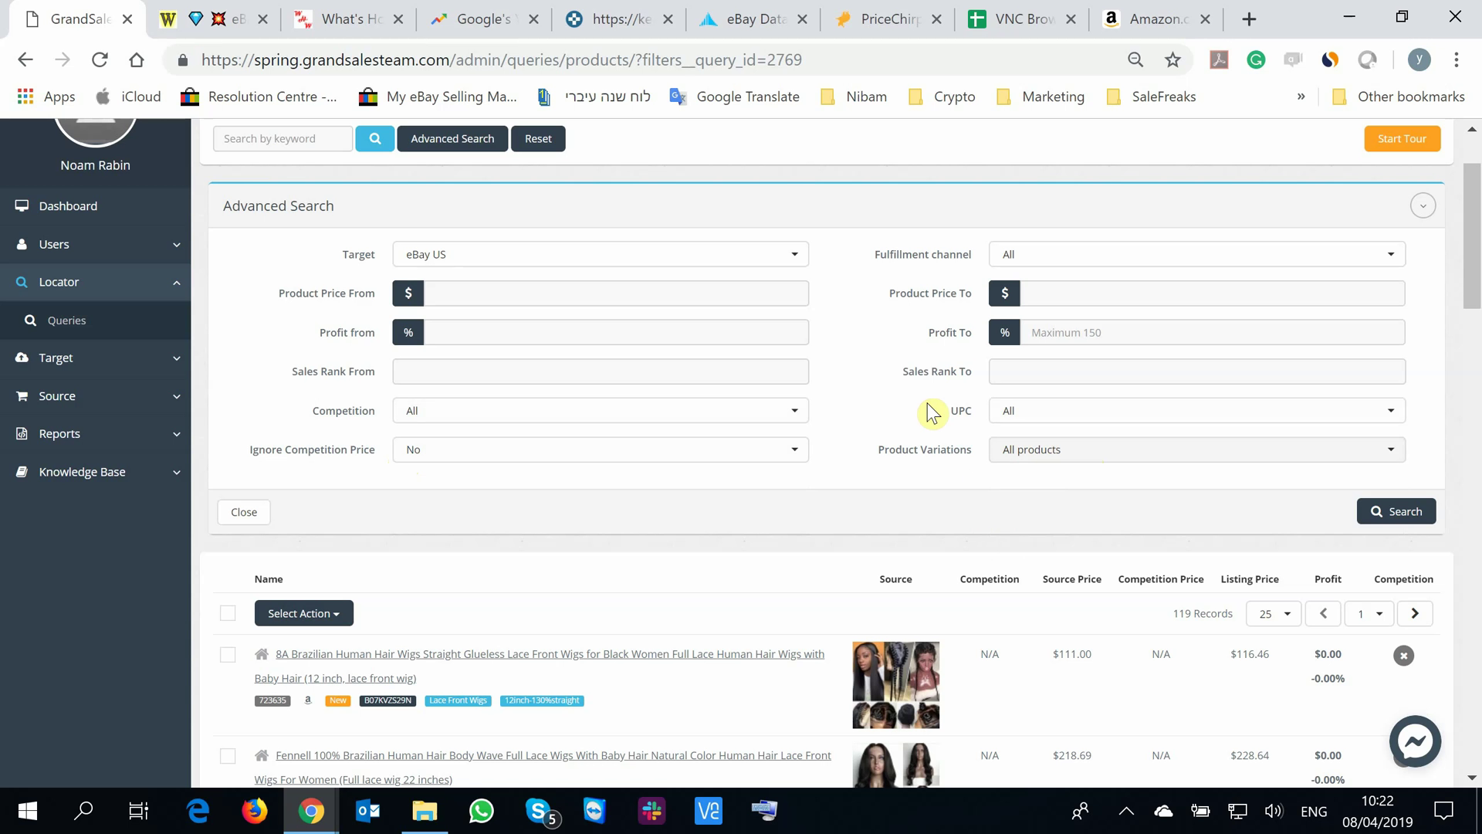
pyautogui.scroll(2, 1158, 290)
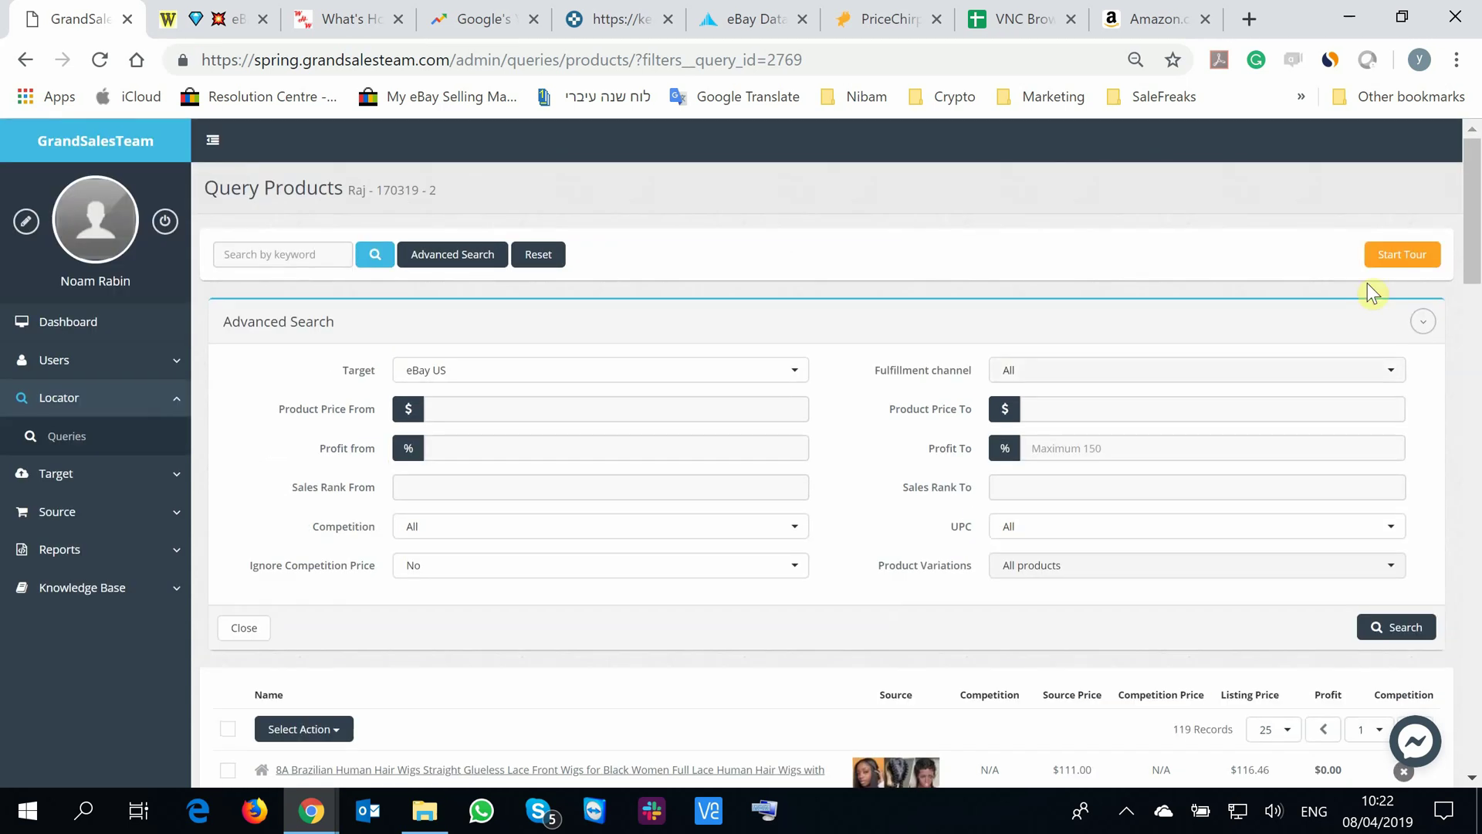
# Use the guided tour to set product price $10 to $100 and profit 7 to 10%, and apply the search.
pyautogui.click(1406, 261)
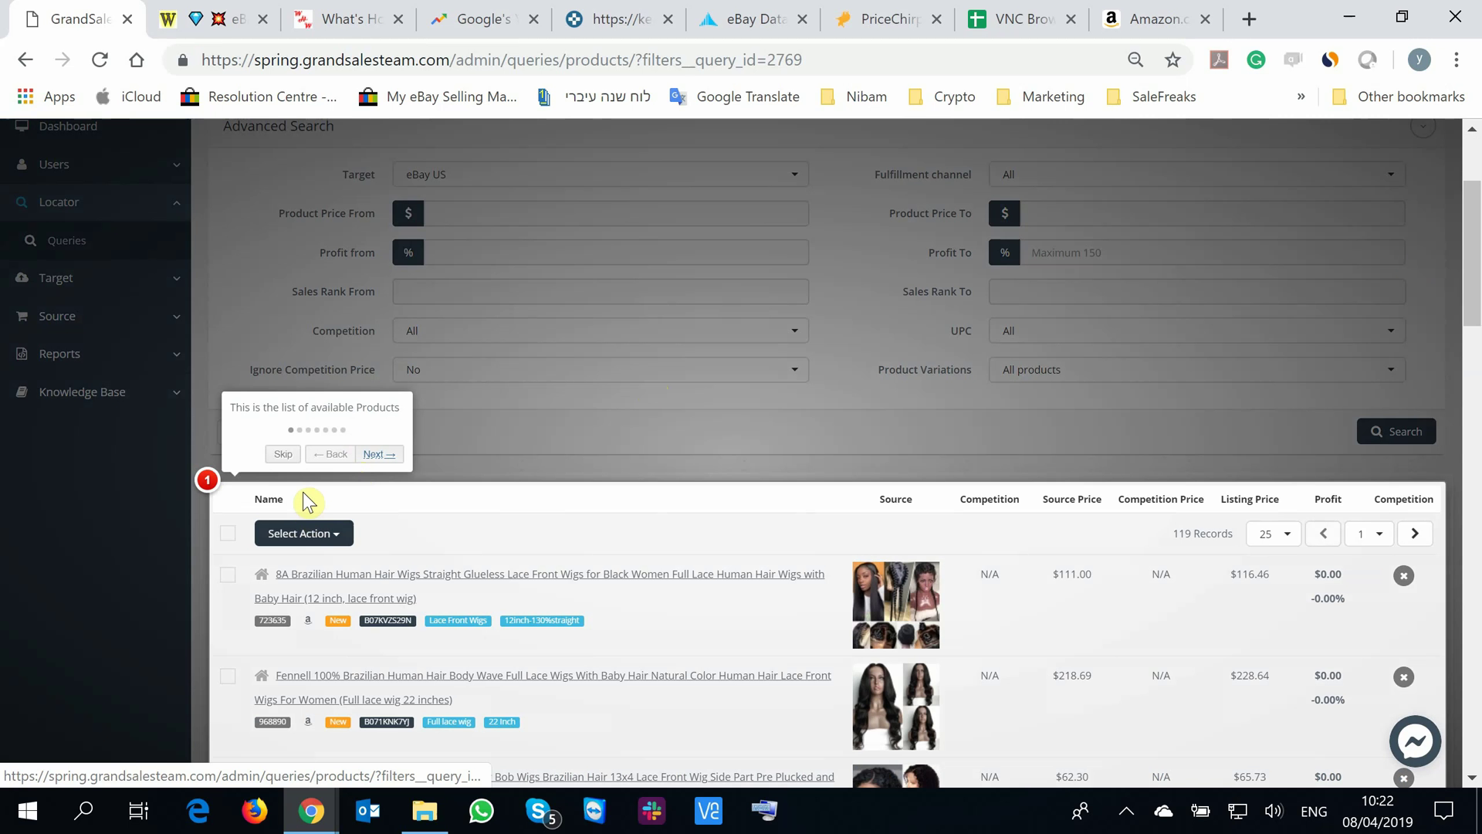
pyautogui.click(376, 455)
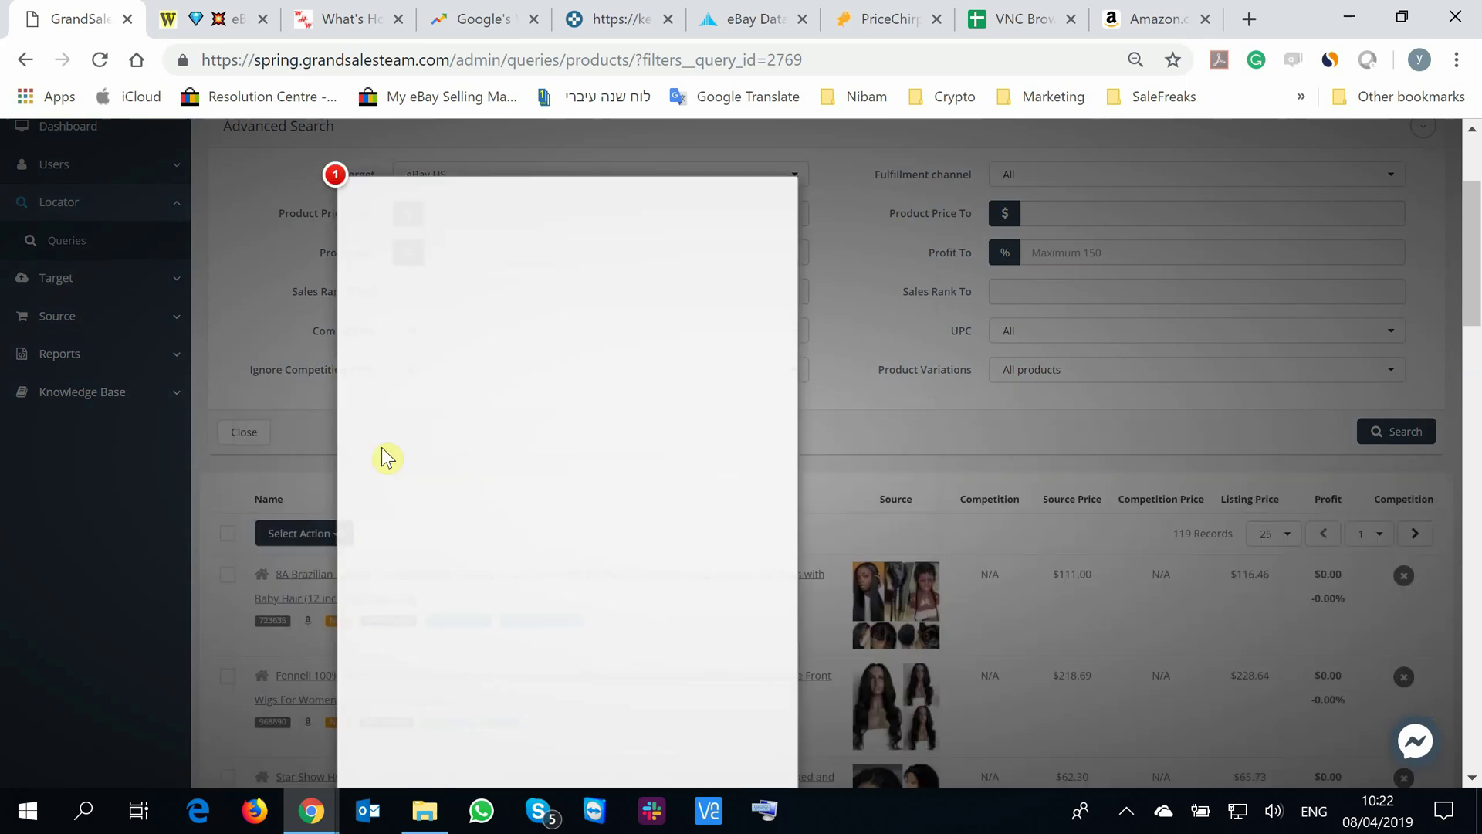
pyautogui.click(544, 360)
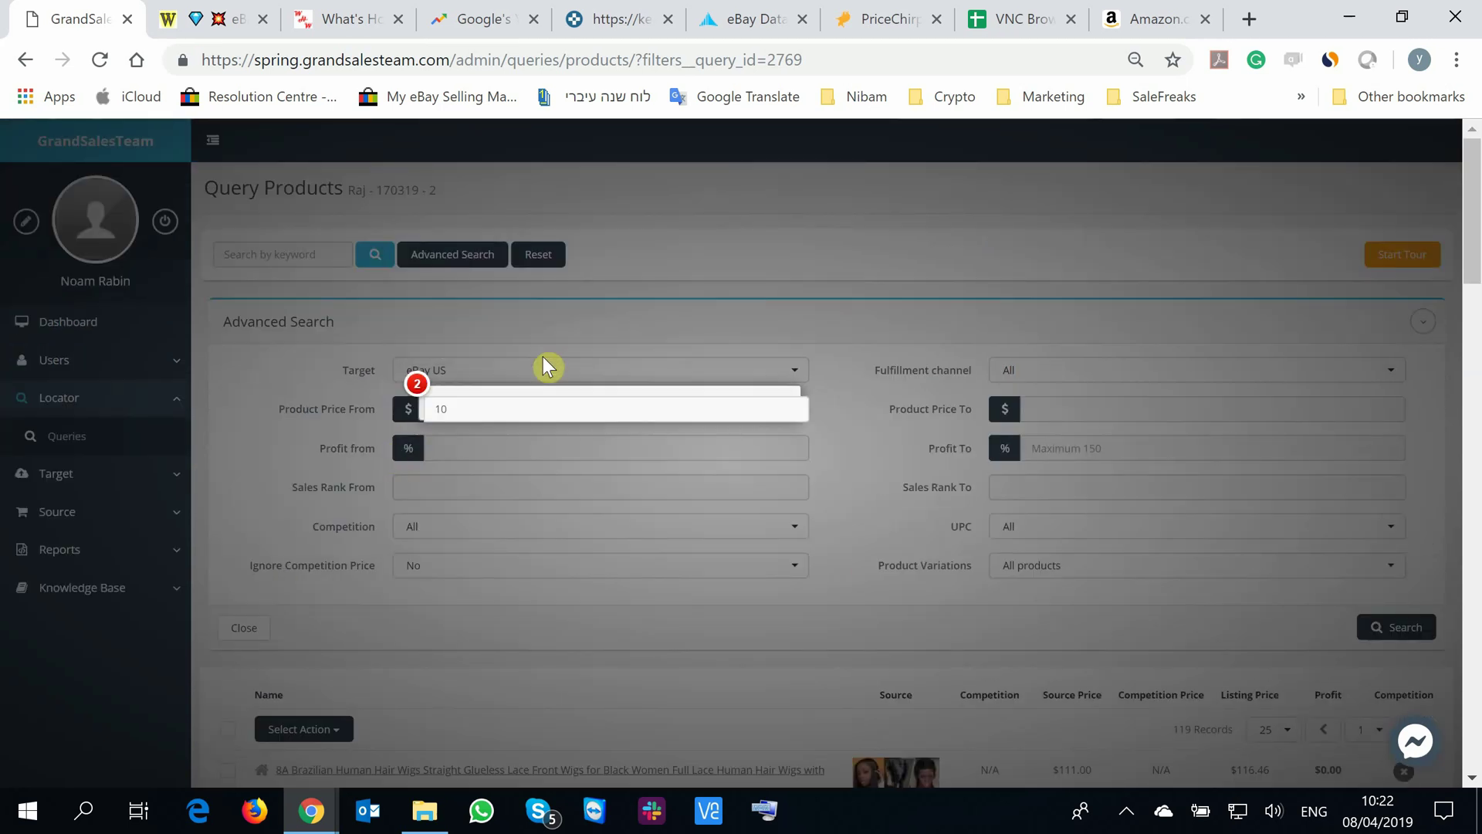
pyautogui.click(660, 516)
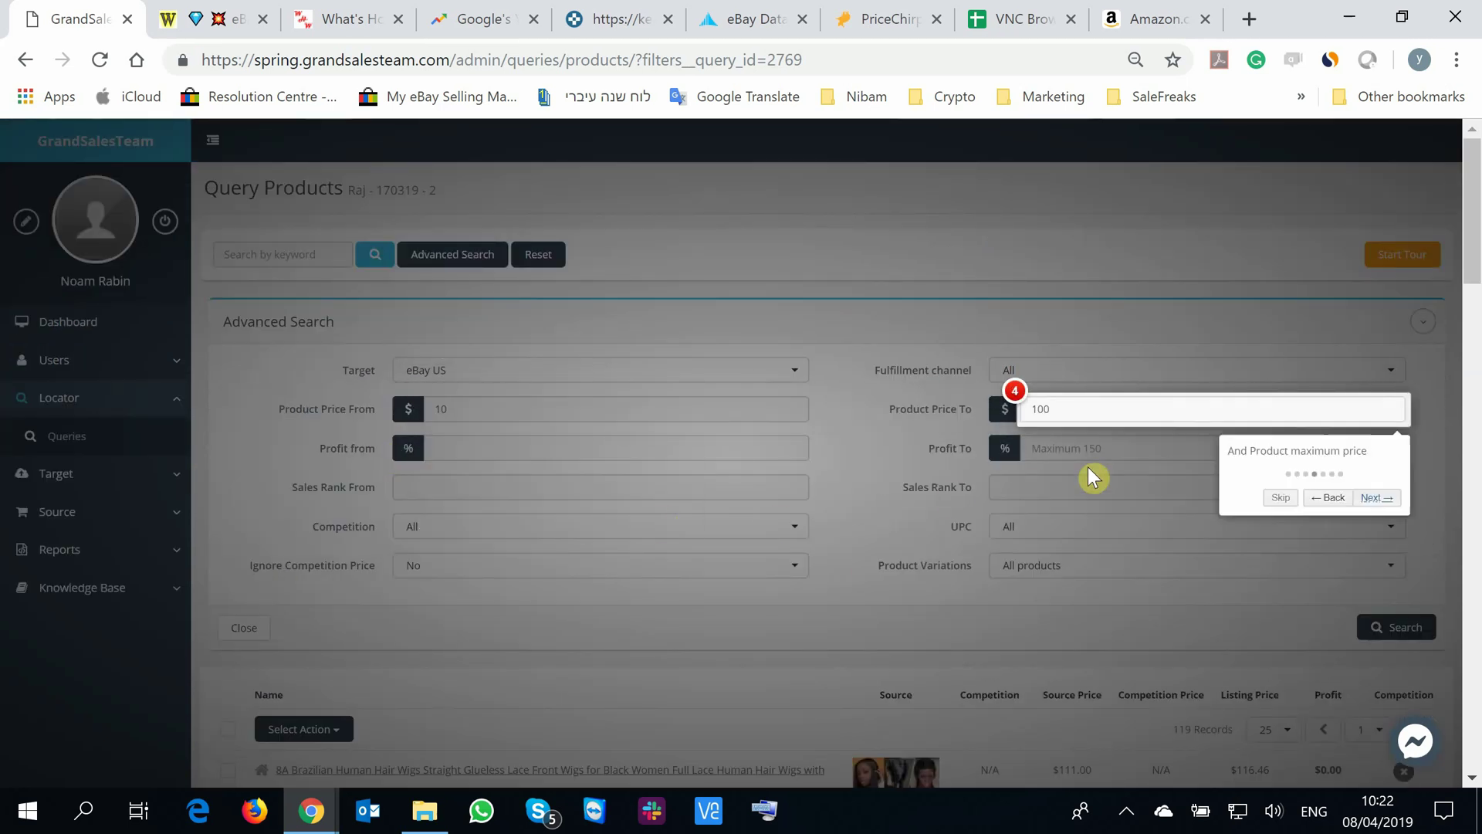
pyautogui.click(1385, 509)
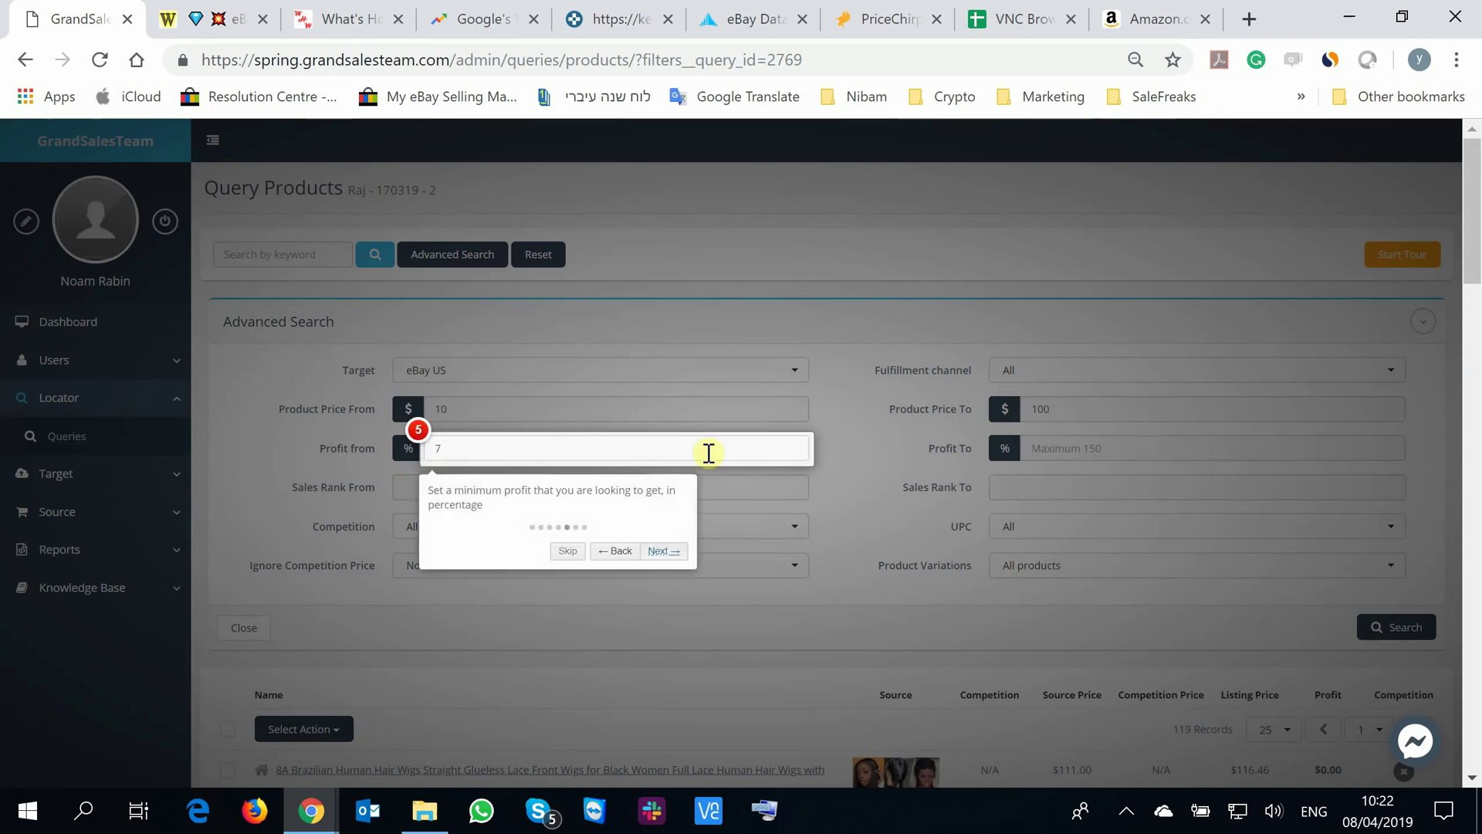
pyautogui.click(670, 561)
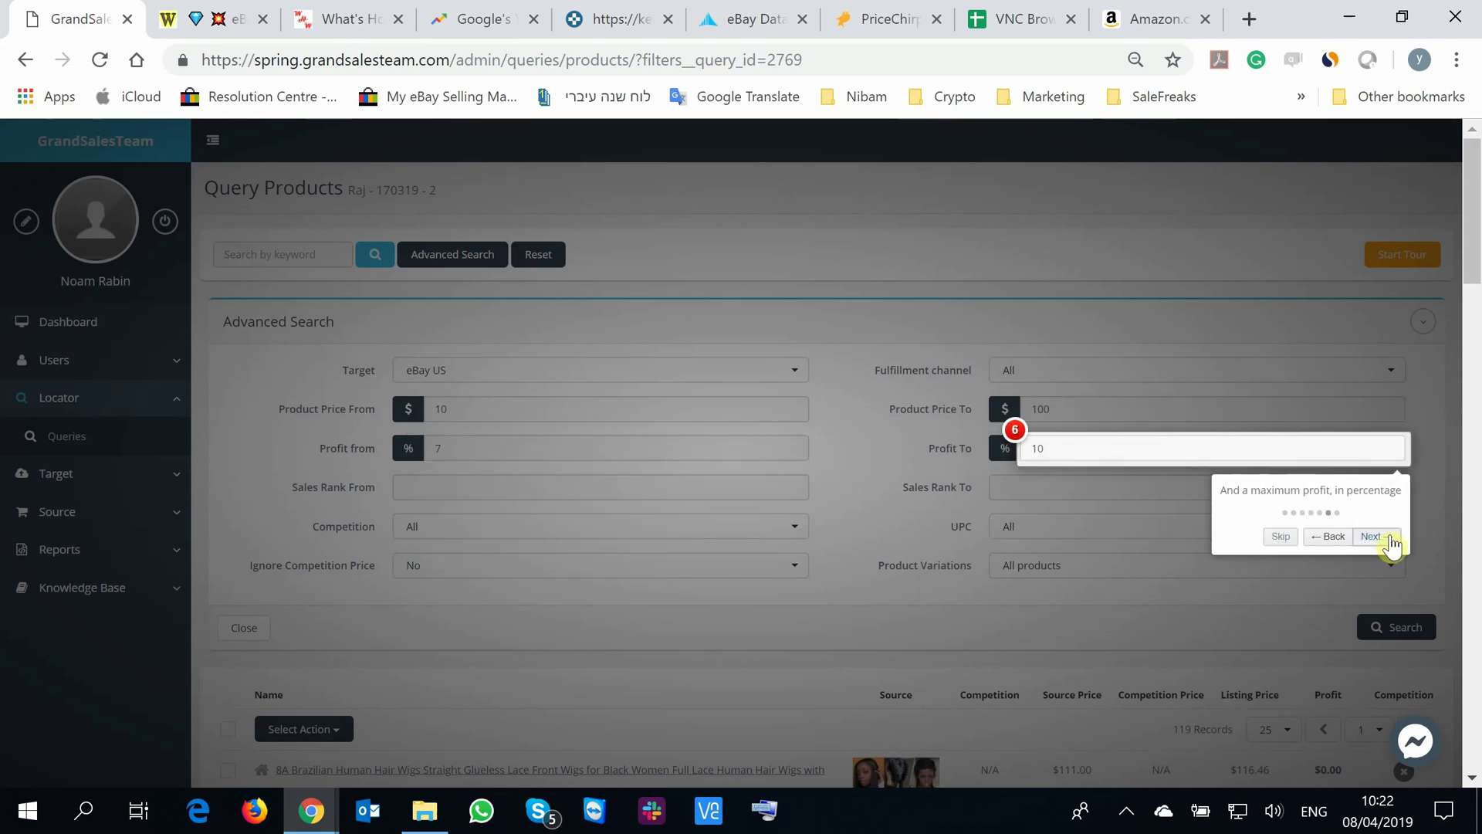
pyautogui.click(1382, 541)
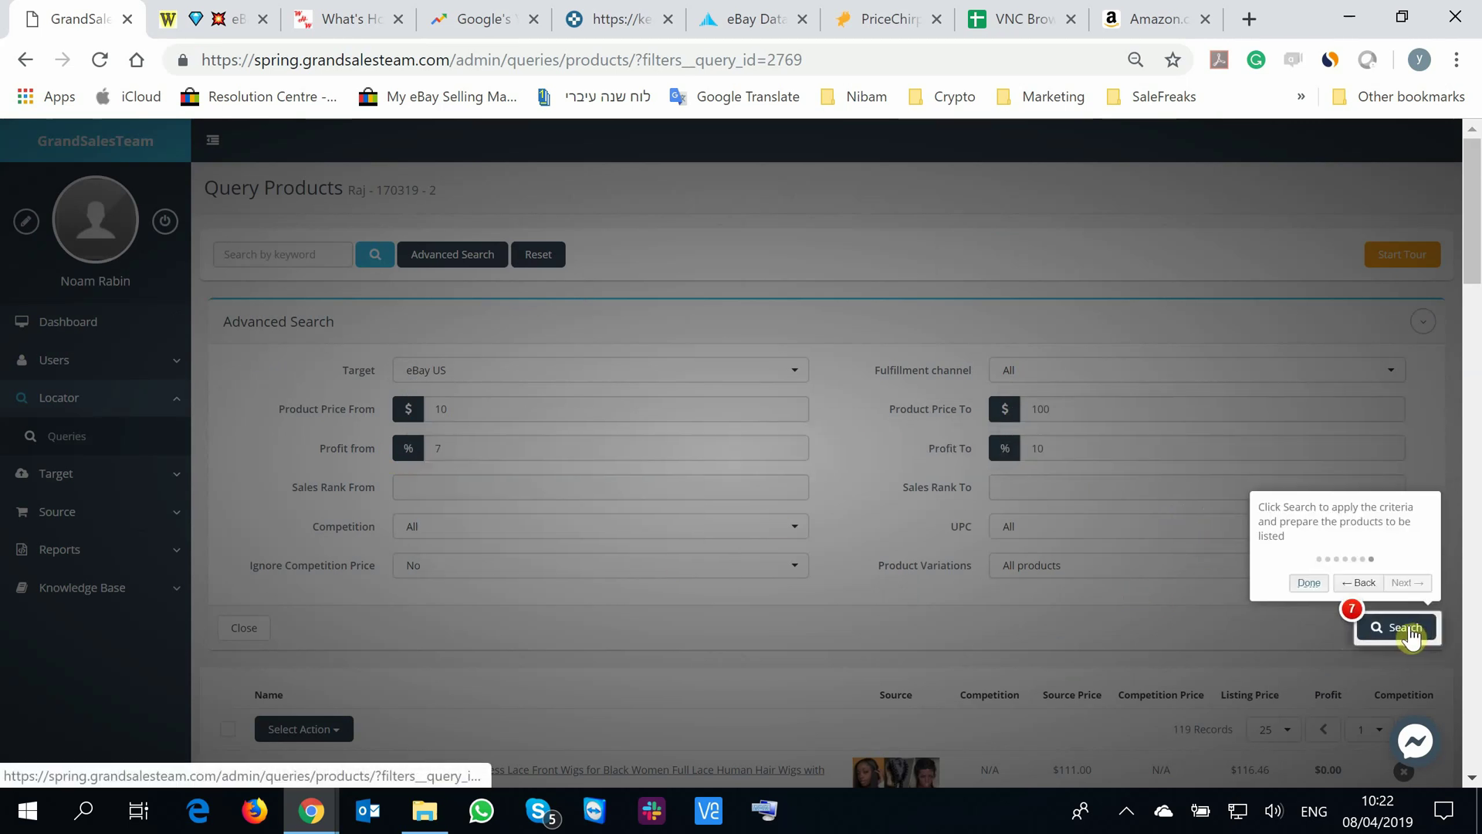
pyautogui.click(1225, 627)
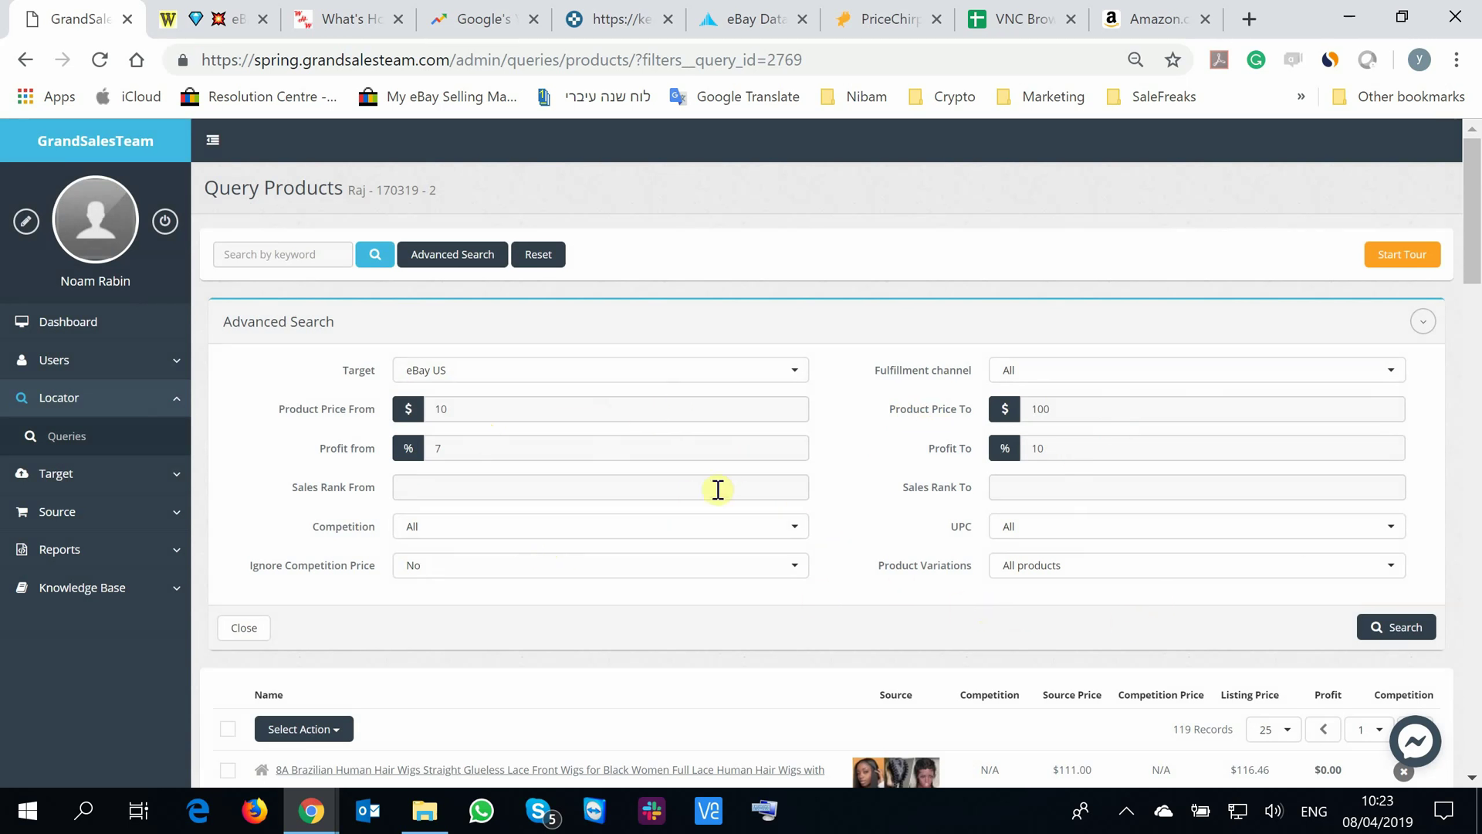
pyautogui.scroll(-3, 718, 489)
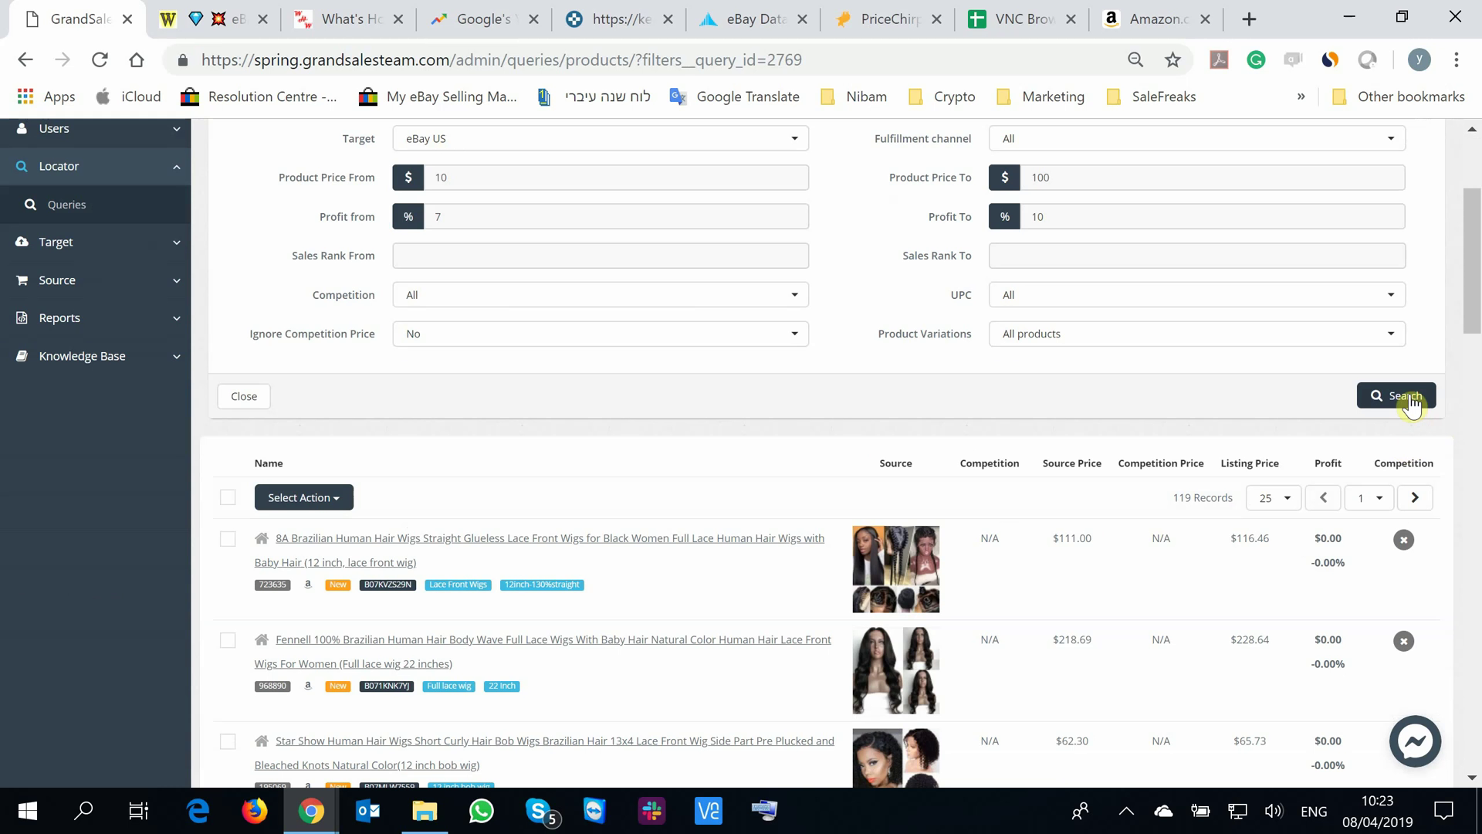
pyautogui.click(1409, 398)
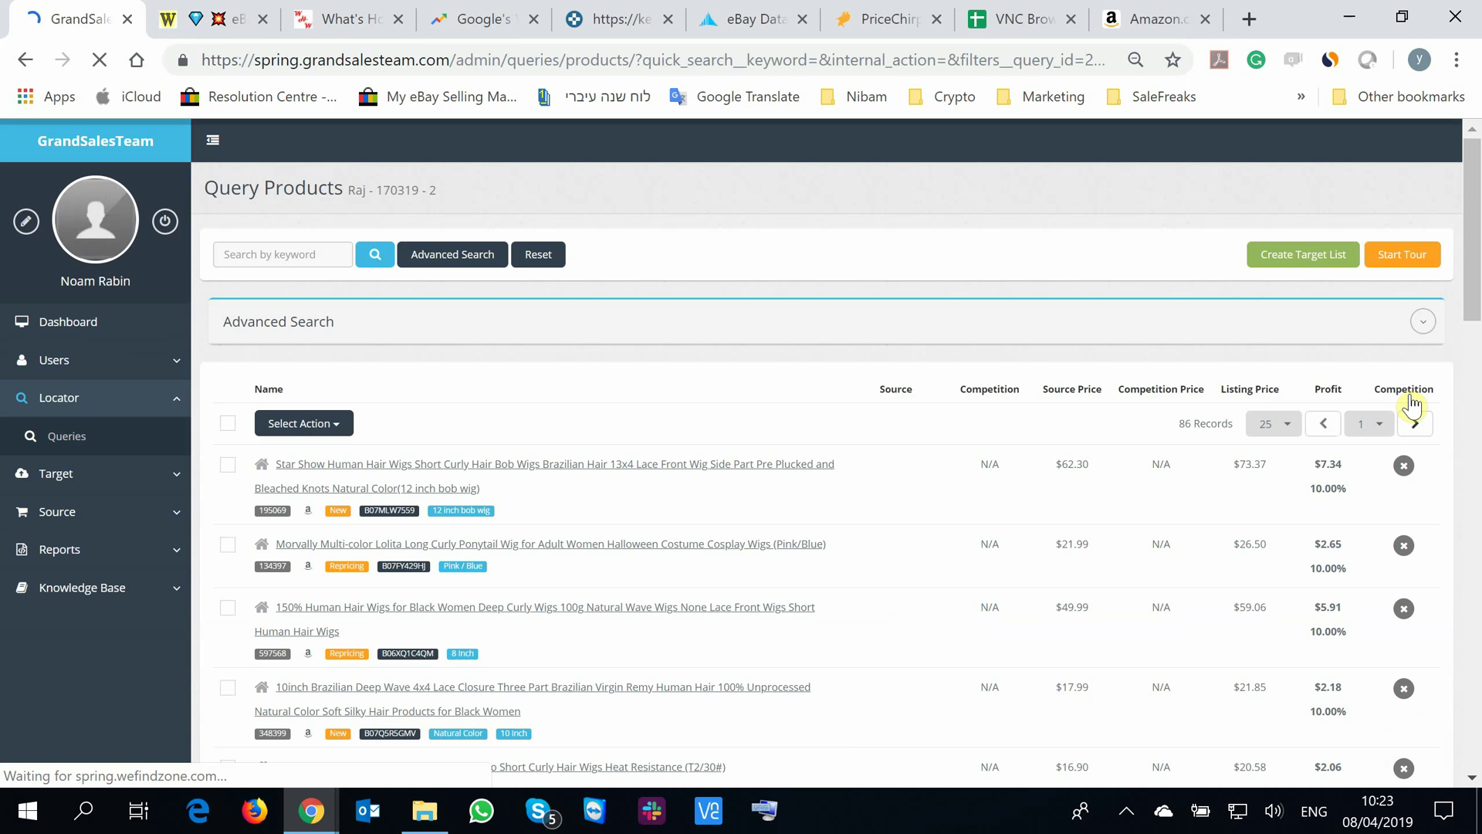
# Examine the filtered record count, the first product's profit, source price and listing price, and the other listed products.
pyautogui.moveTo(1178, 423); pyautogui.dragTo(1211, 429)
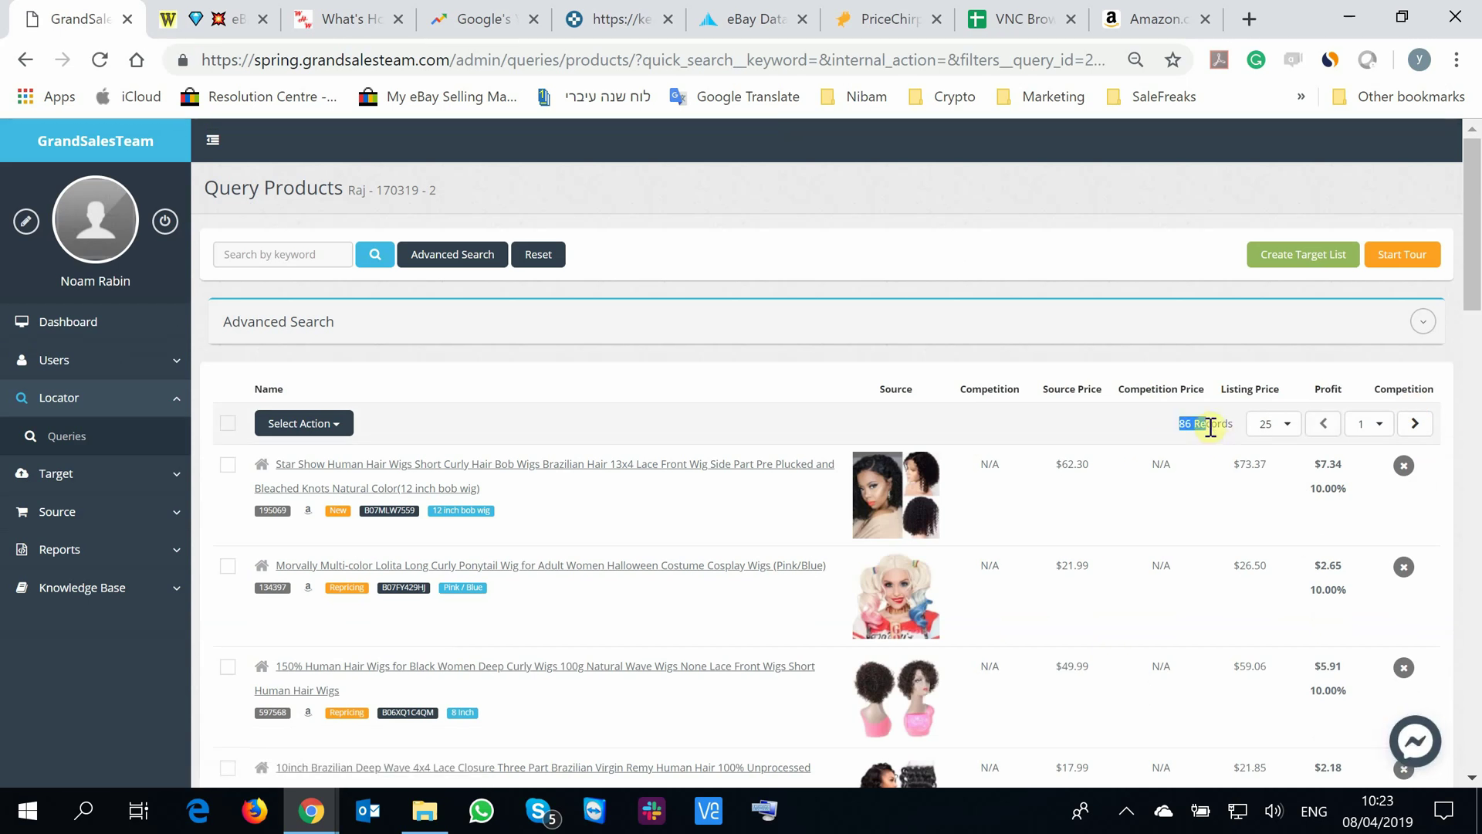
pyautogui.scroll(-1, 1210, 429)
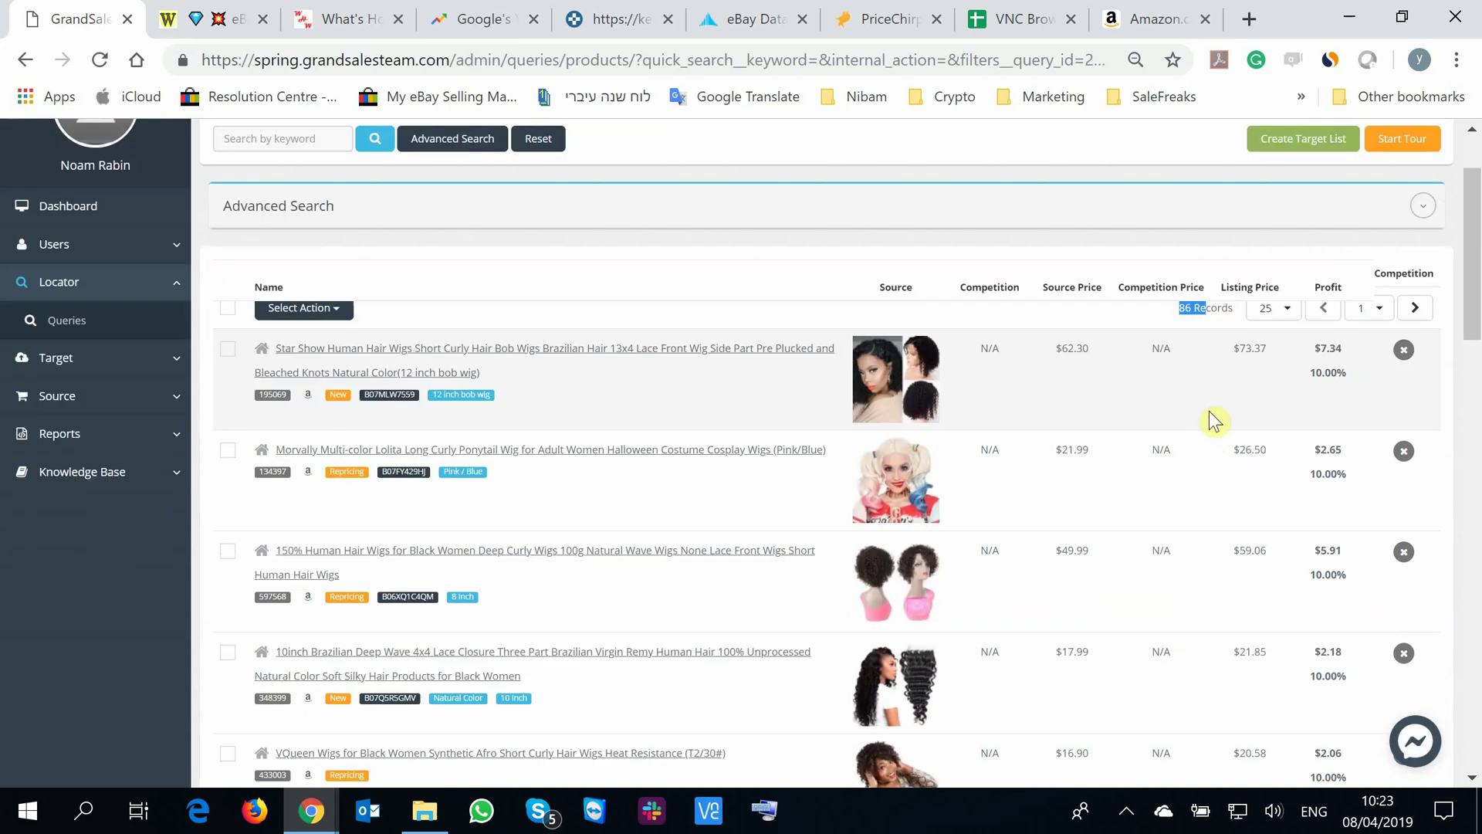
pyautogui.scroll(1, 1216, 421)
pyautogui.moveTo(1313, 470); pyautogui.dragTo(1345, 468)
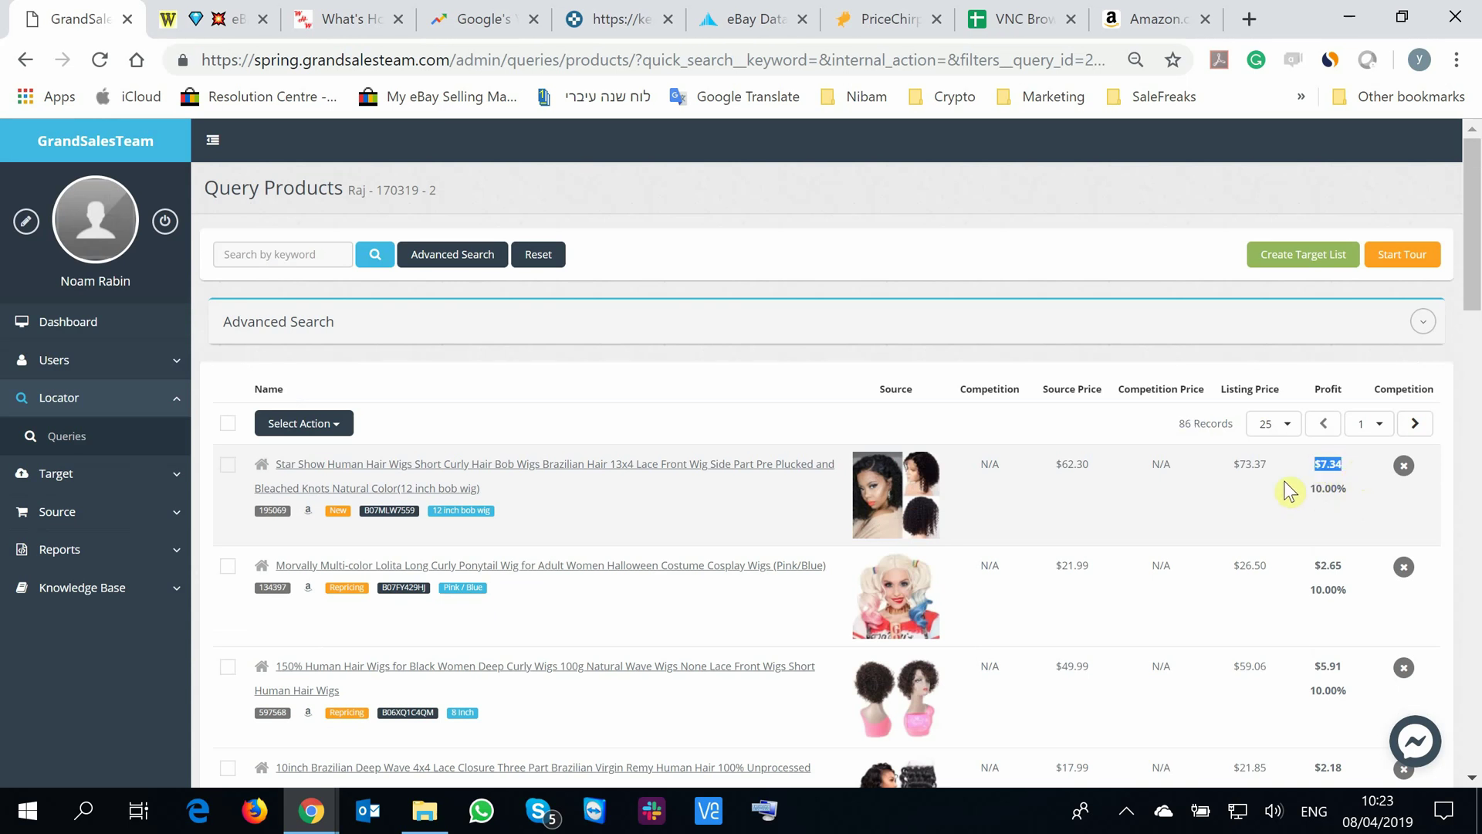
pyautogui.click(1079, 460)
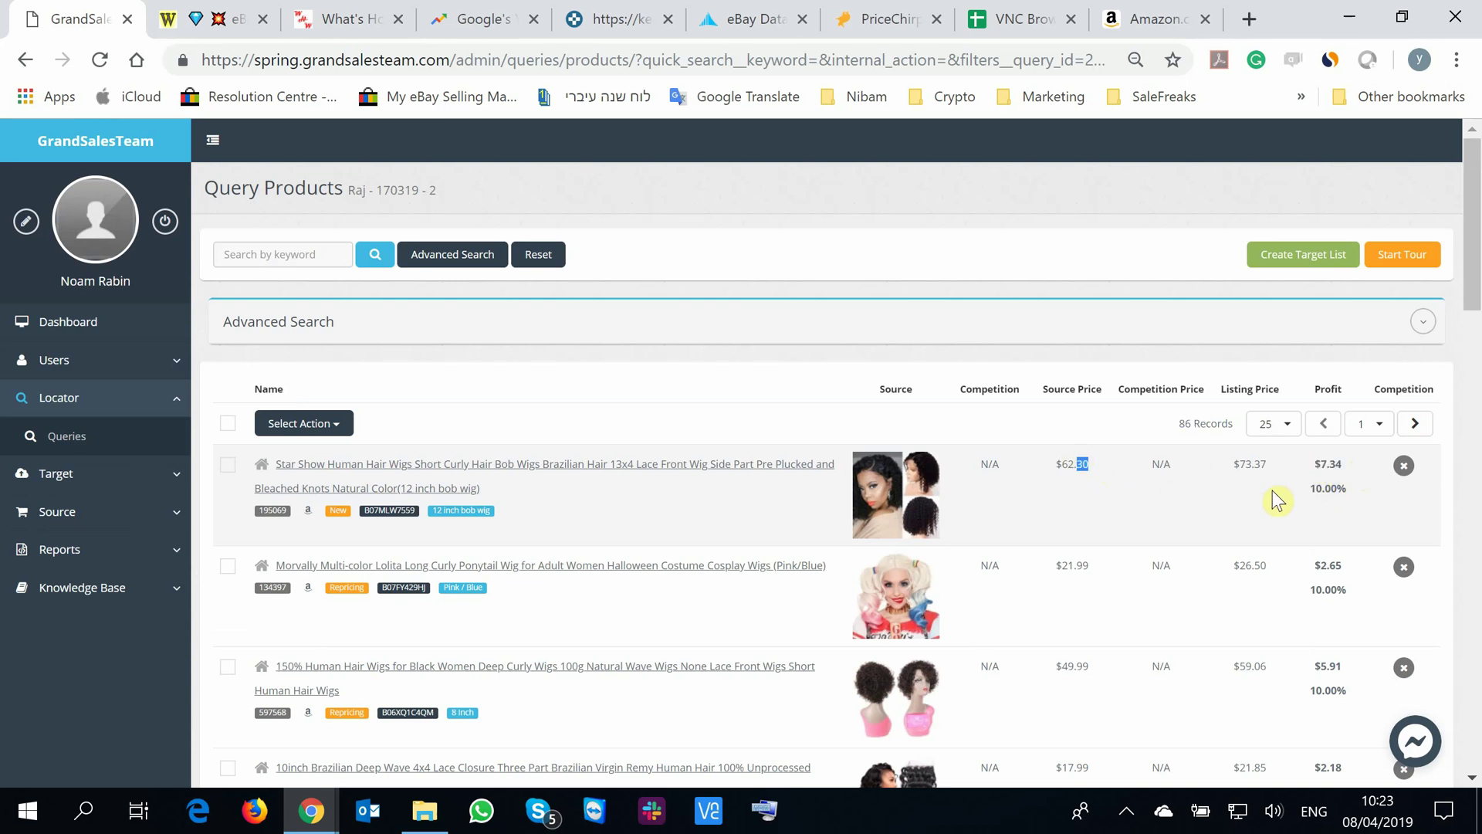
pyautogui.scroll(-15, 913, 679)
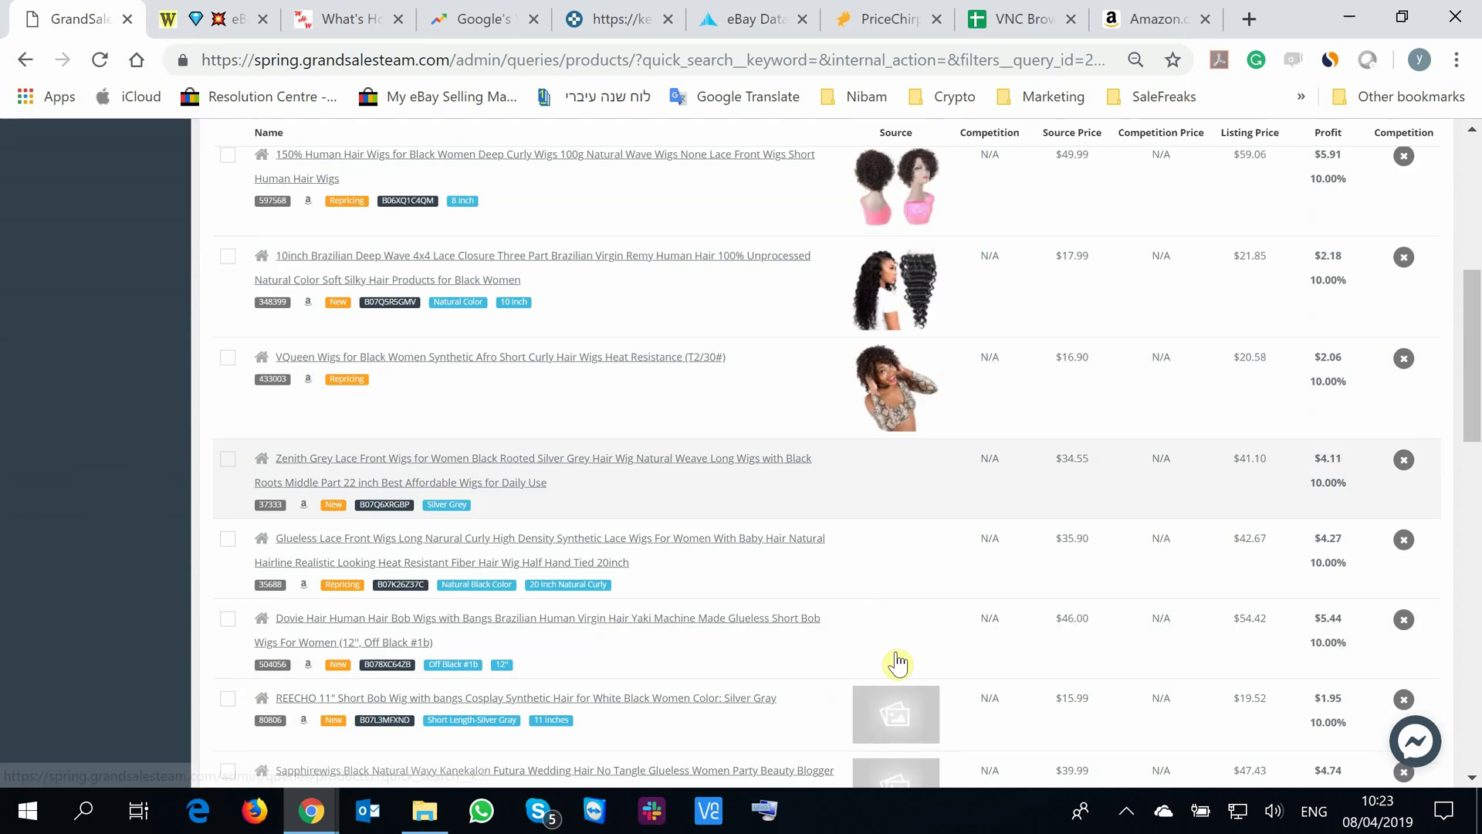
pyautogui.scroll(15, 896, 656)
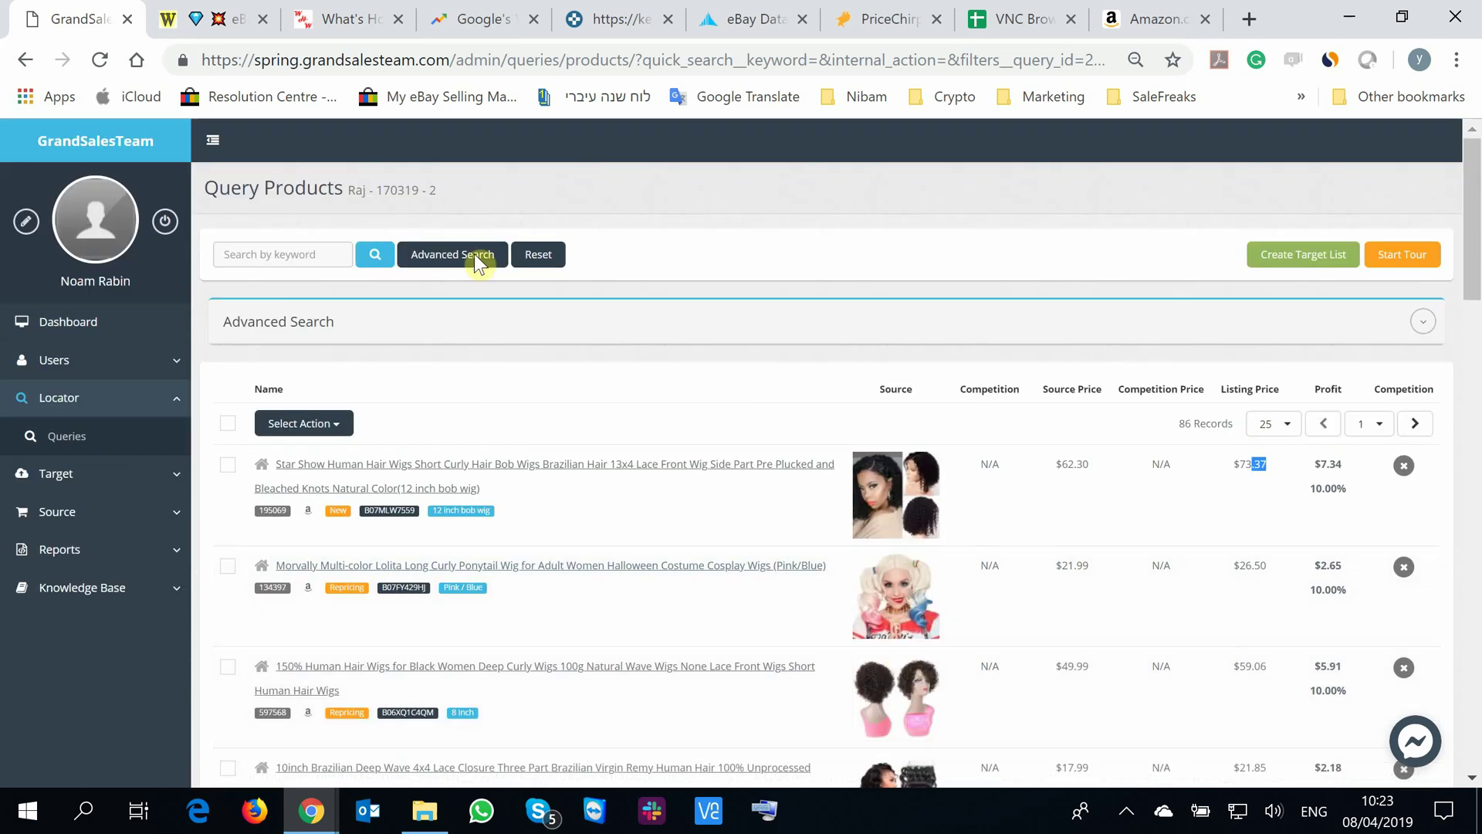
# Reopen the advanced search, set Competition to Only With, and apply the filter.
pyautogui.click(476, 257)
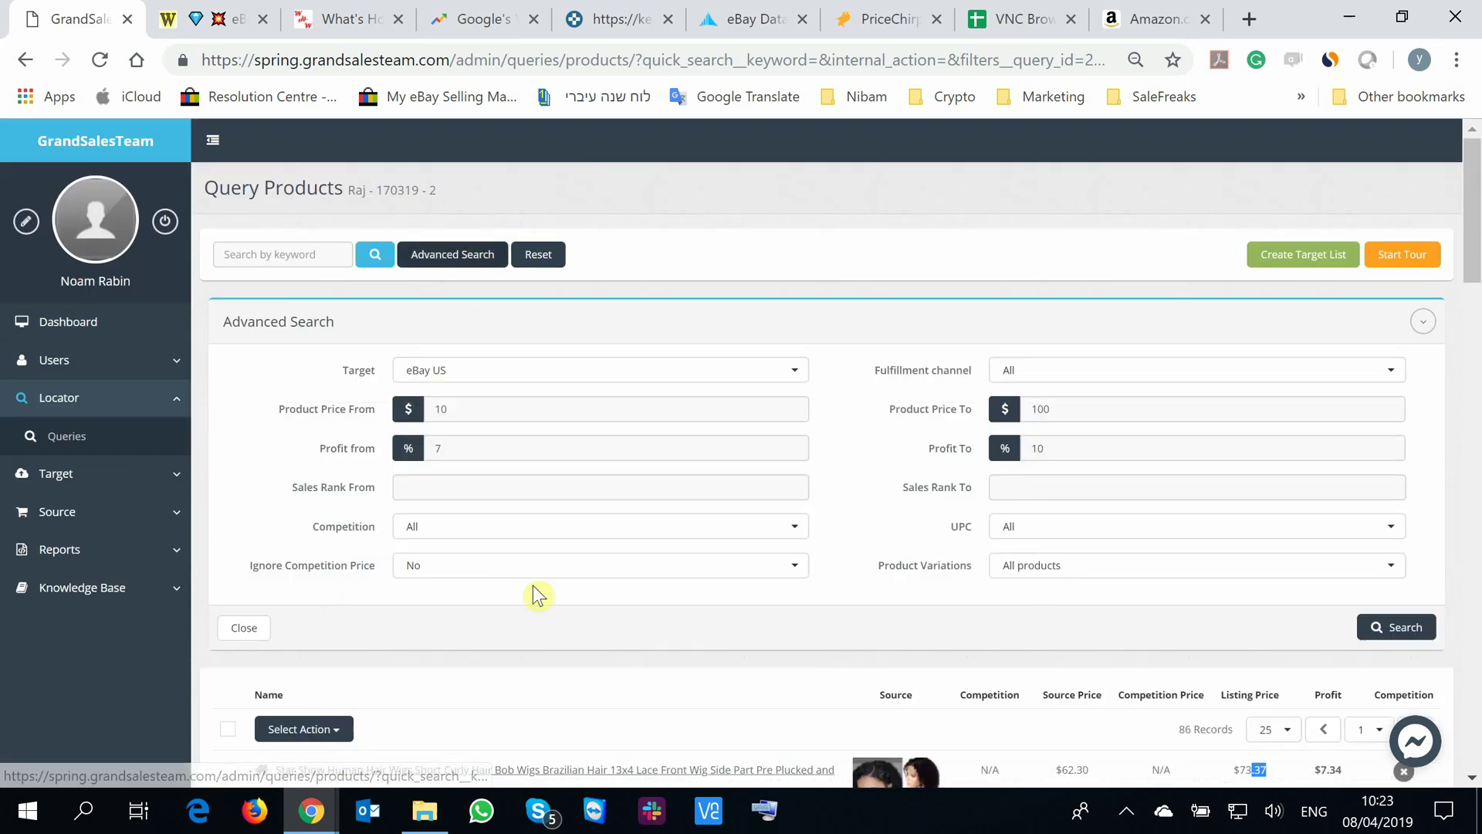
pyautogui.click(485, 535)
pyautogui.click(457, 599)
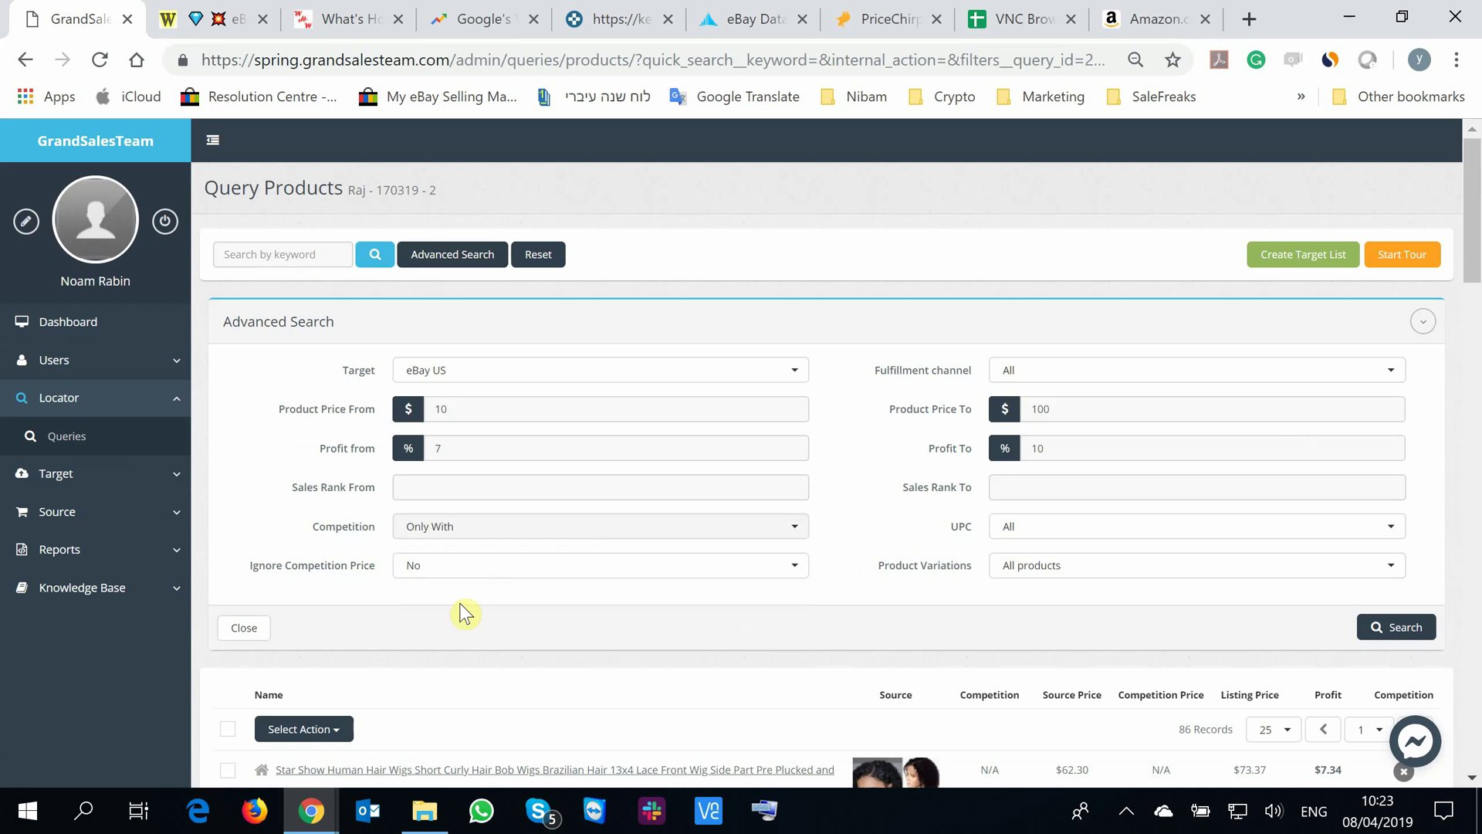
pyautogui.click(1422, 641)
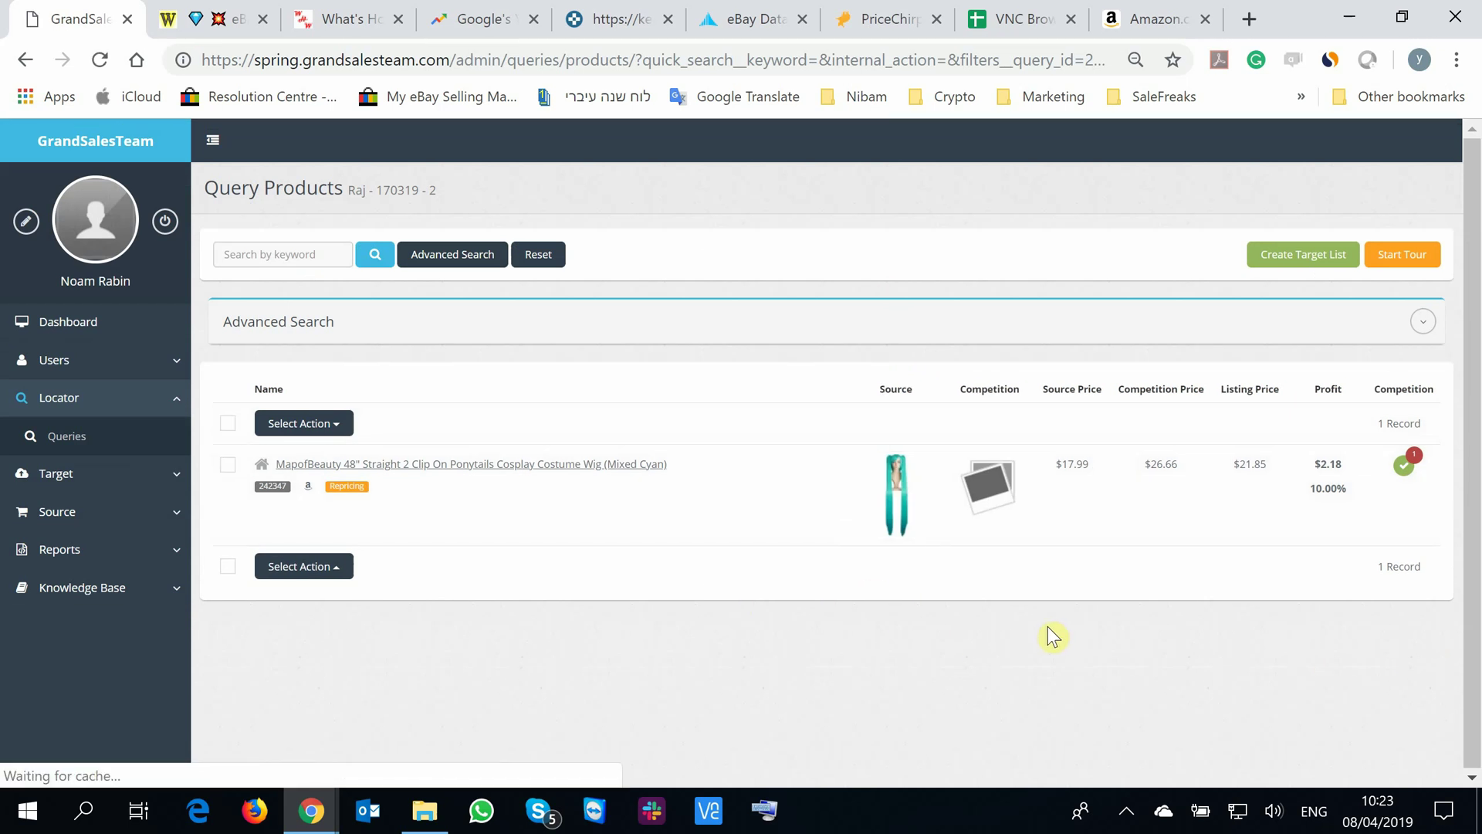
# Check the competition of the MapofBeauty cosplay wig, view the competing eBay listing, and close the listing and the competition details.
pyautogui.click(1405, 468)
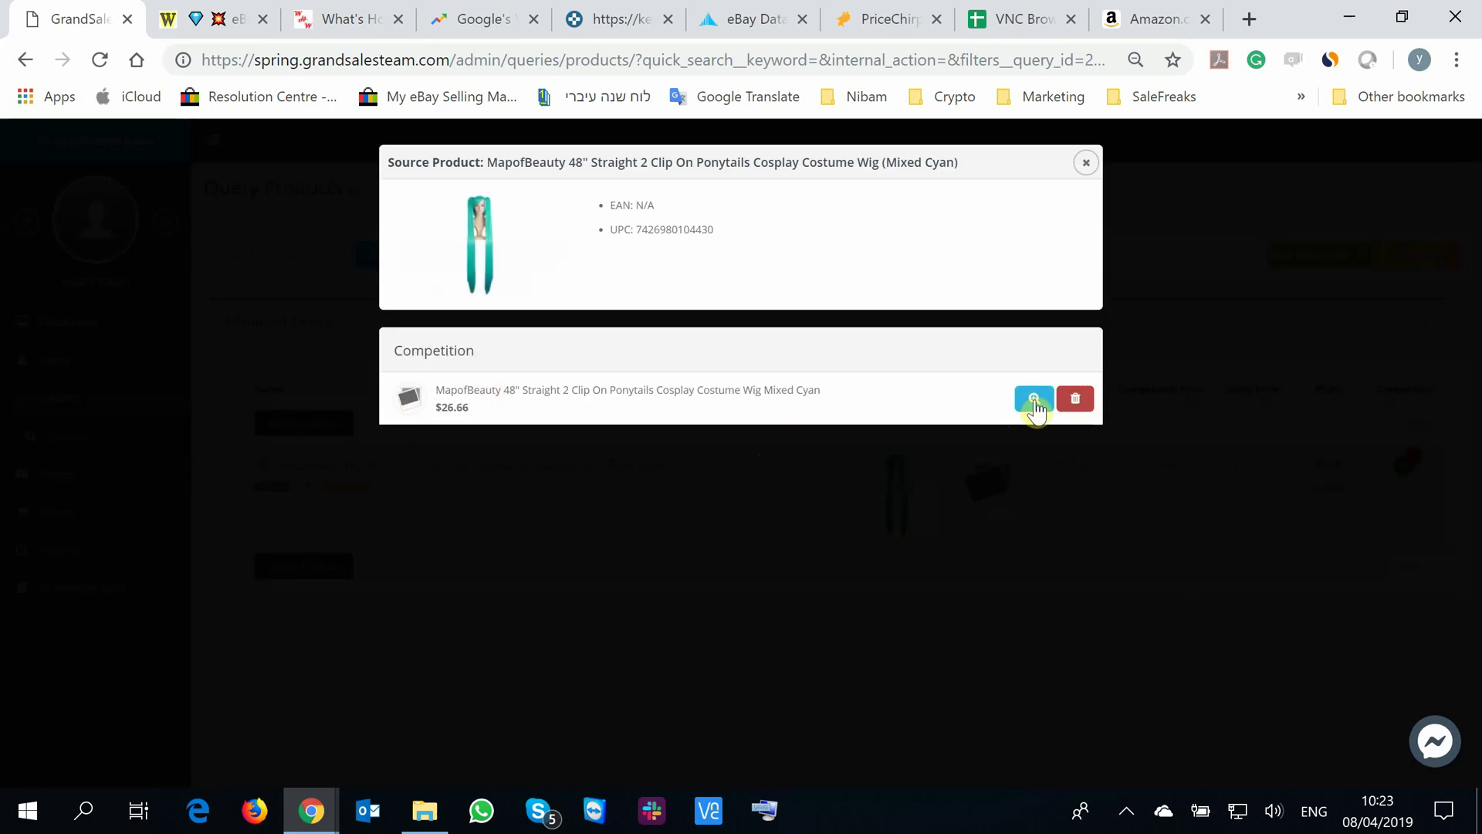
pyautogui.click(1035, 399)
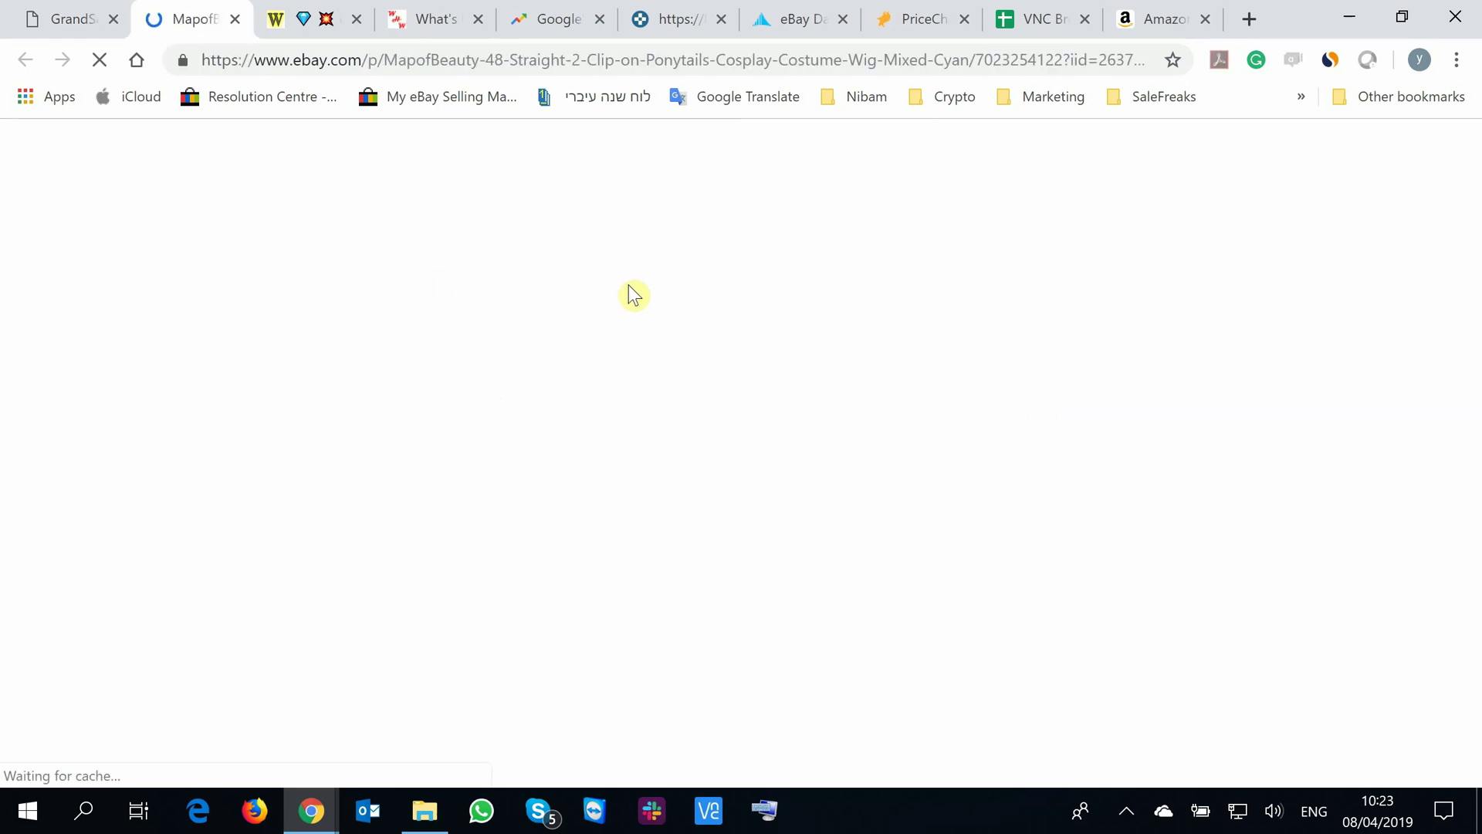
pyautogui.scroll(-7, 573, 394)
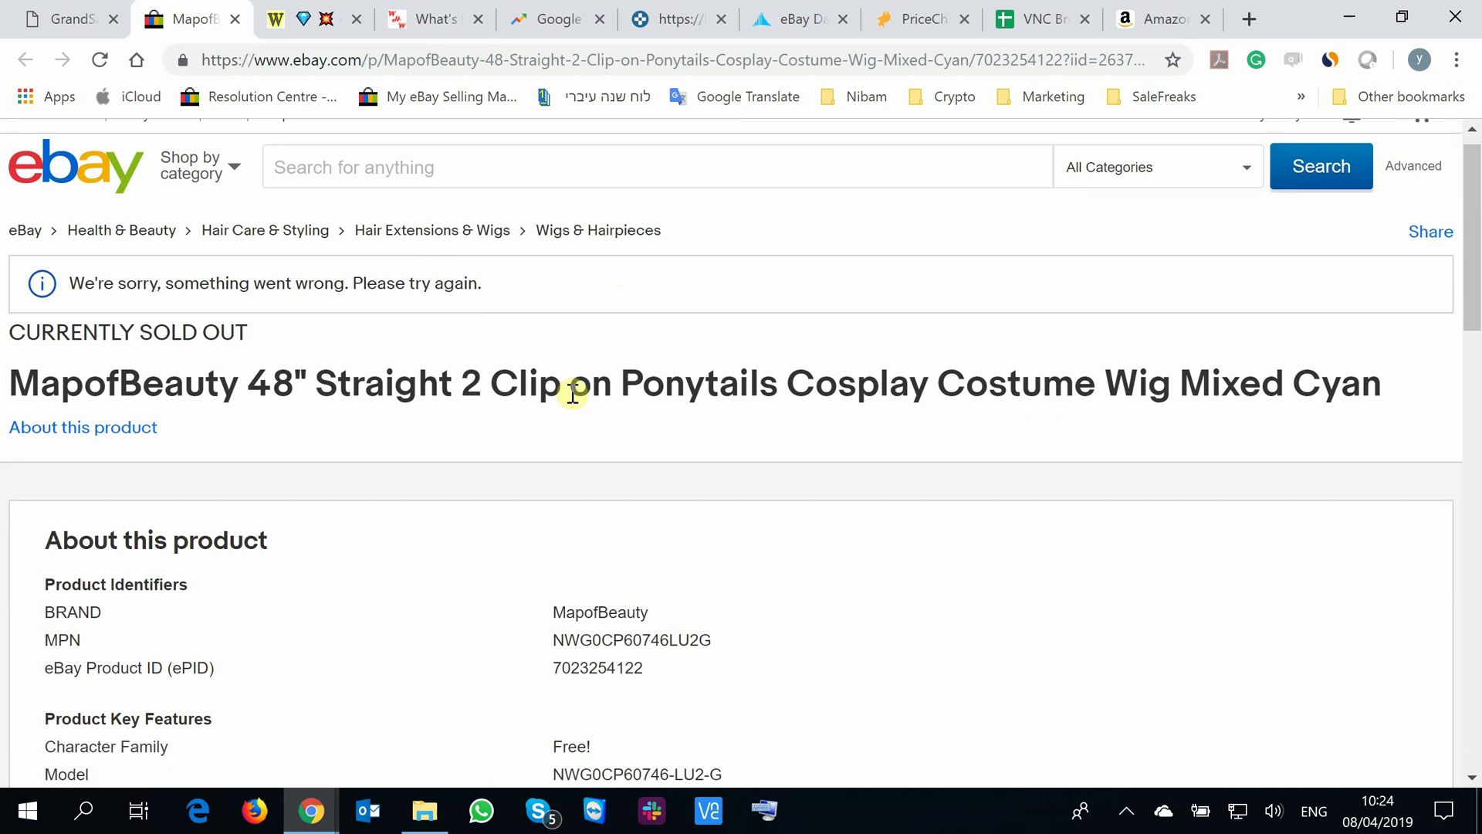
pyautogui.scroll(9, 535, 402)
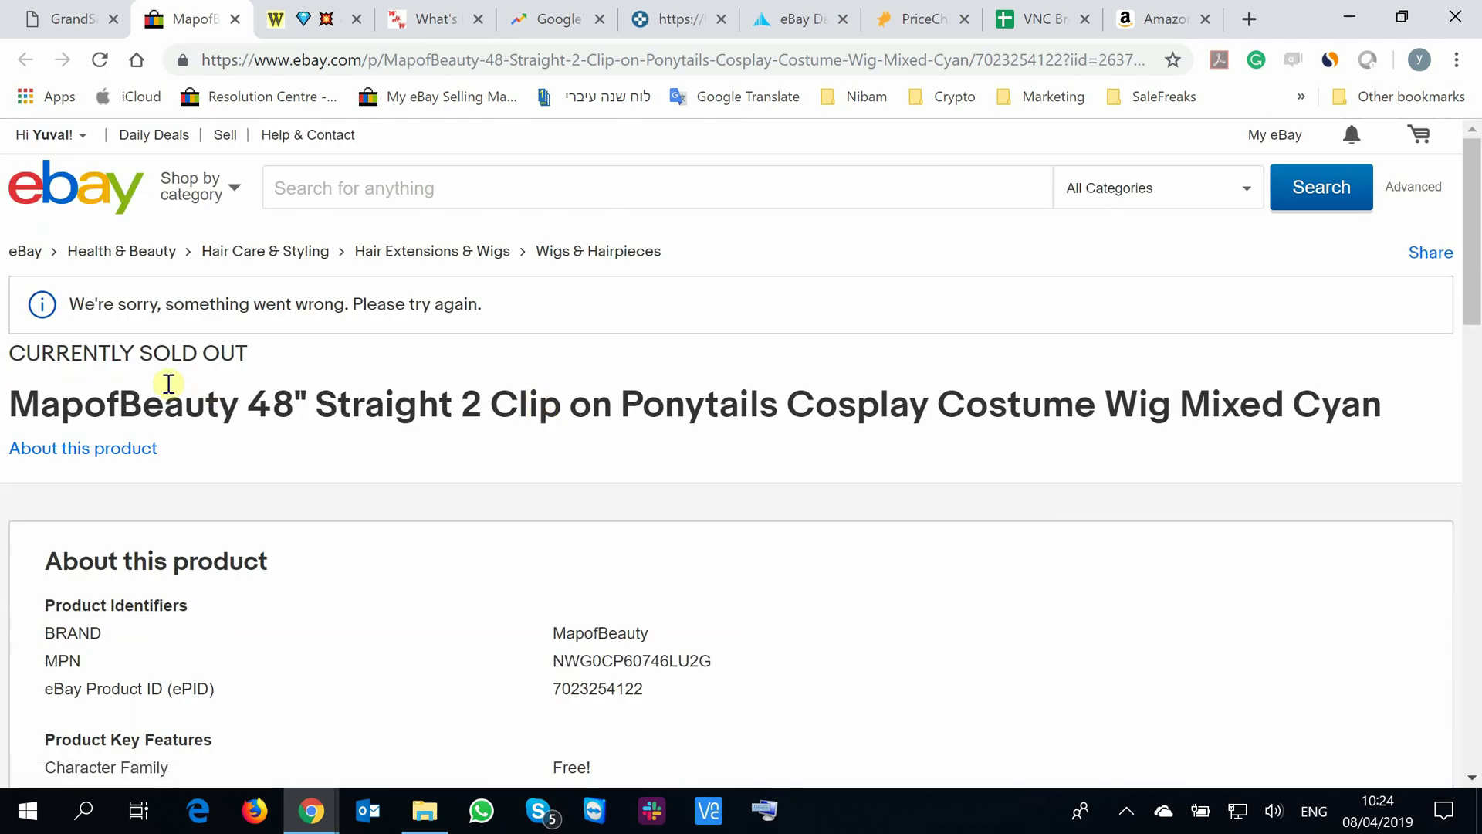
pyautogui.click(235, 18)
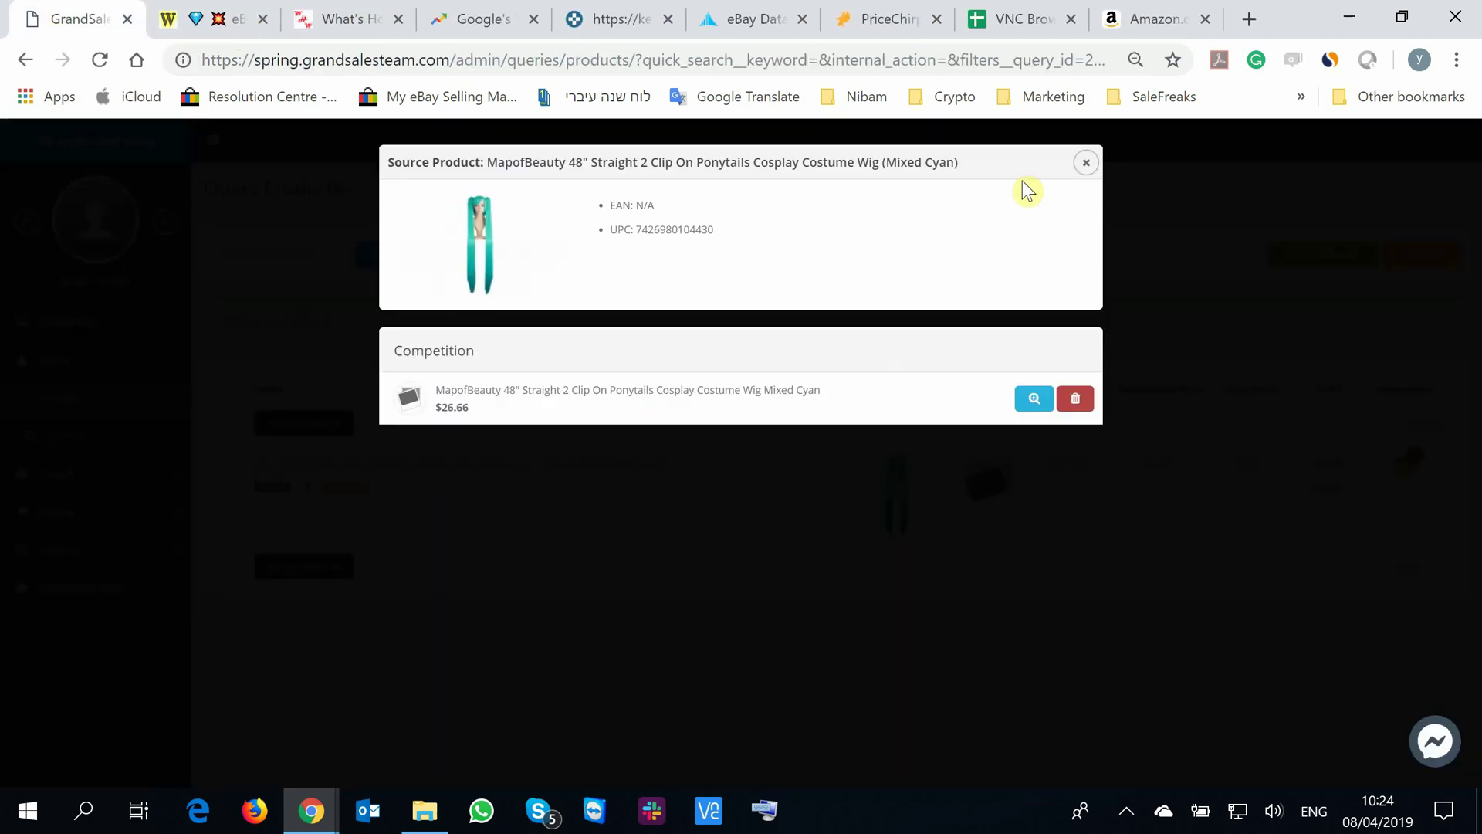
pyautogui.click(1086, 162)
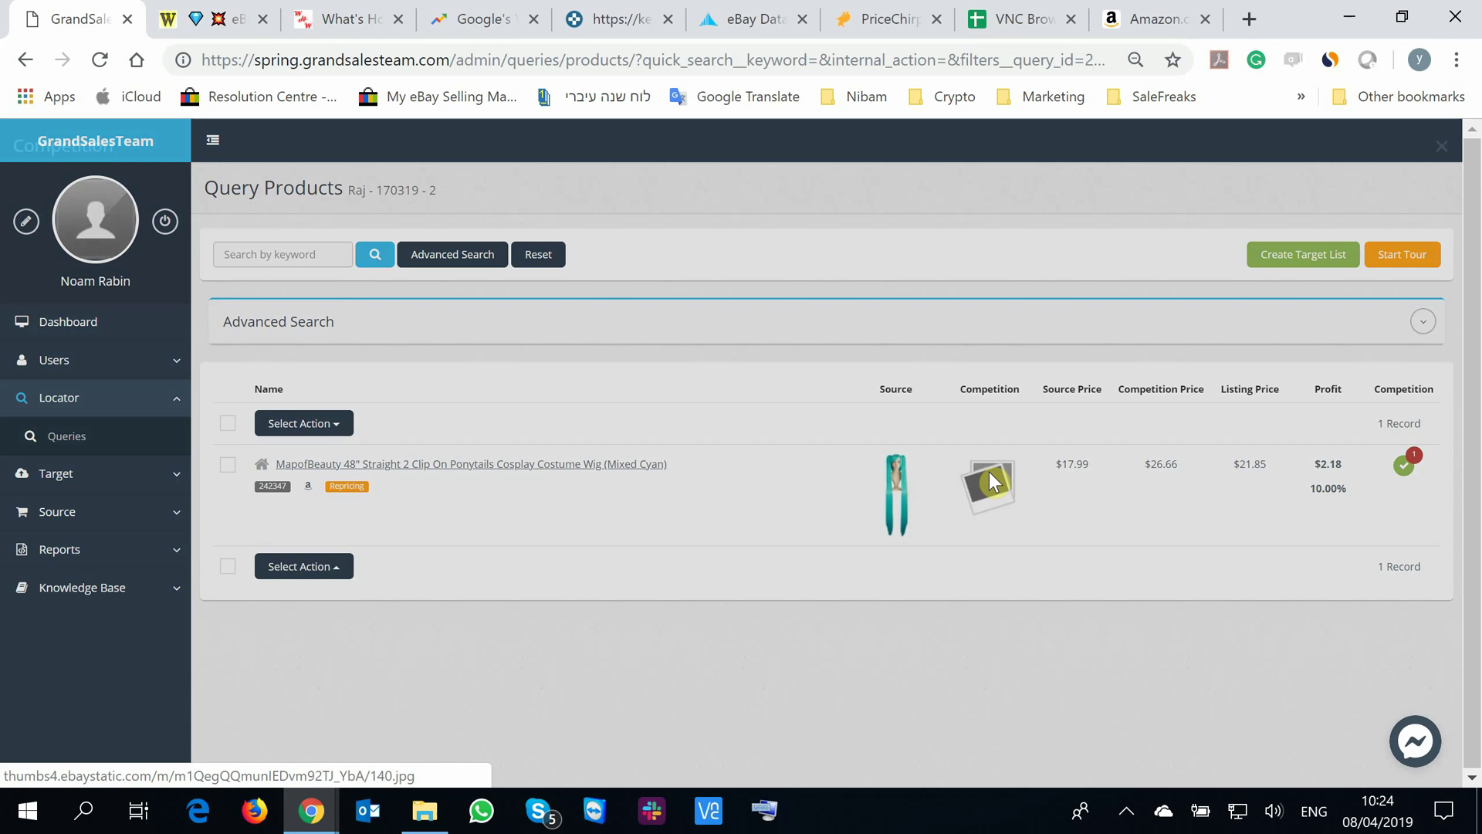
# View the MapofBeauty wig's competition picture and source image list, close both, and review the active advanced search filters.
pyautogui.click(990, 479)
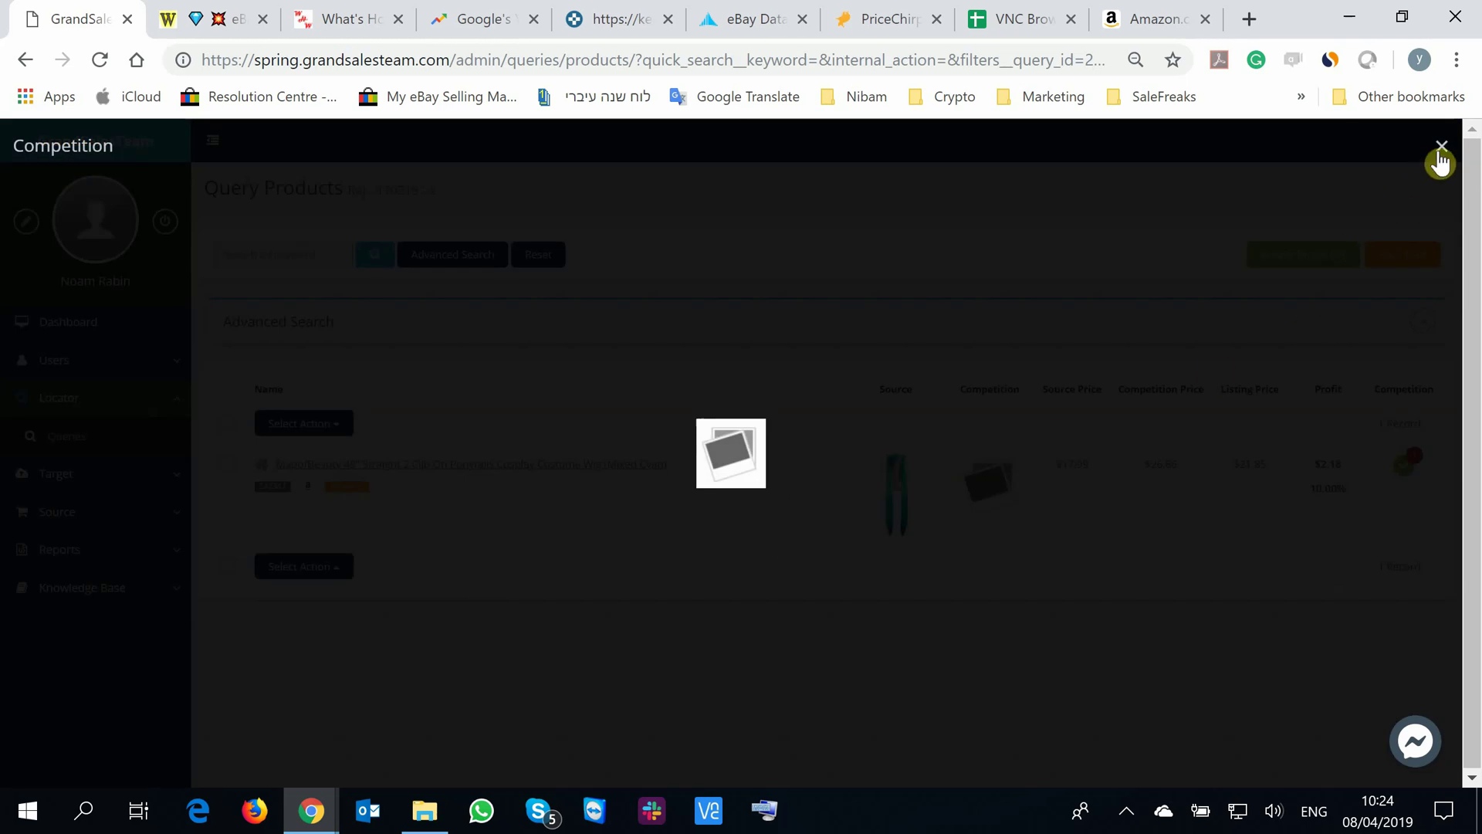
pyautogui.click(1442, 149)
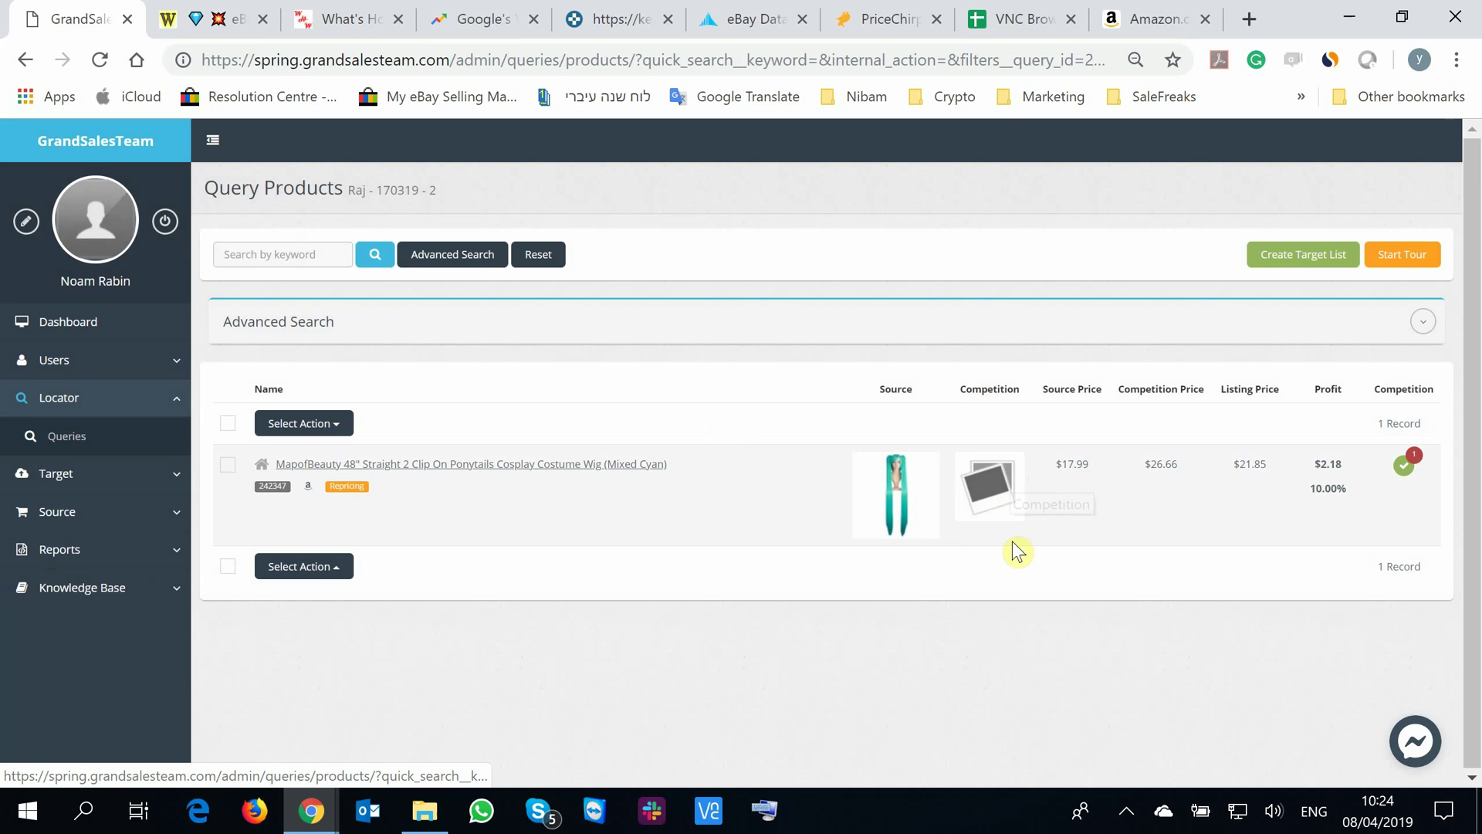
pyautogui.click(897, 498)
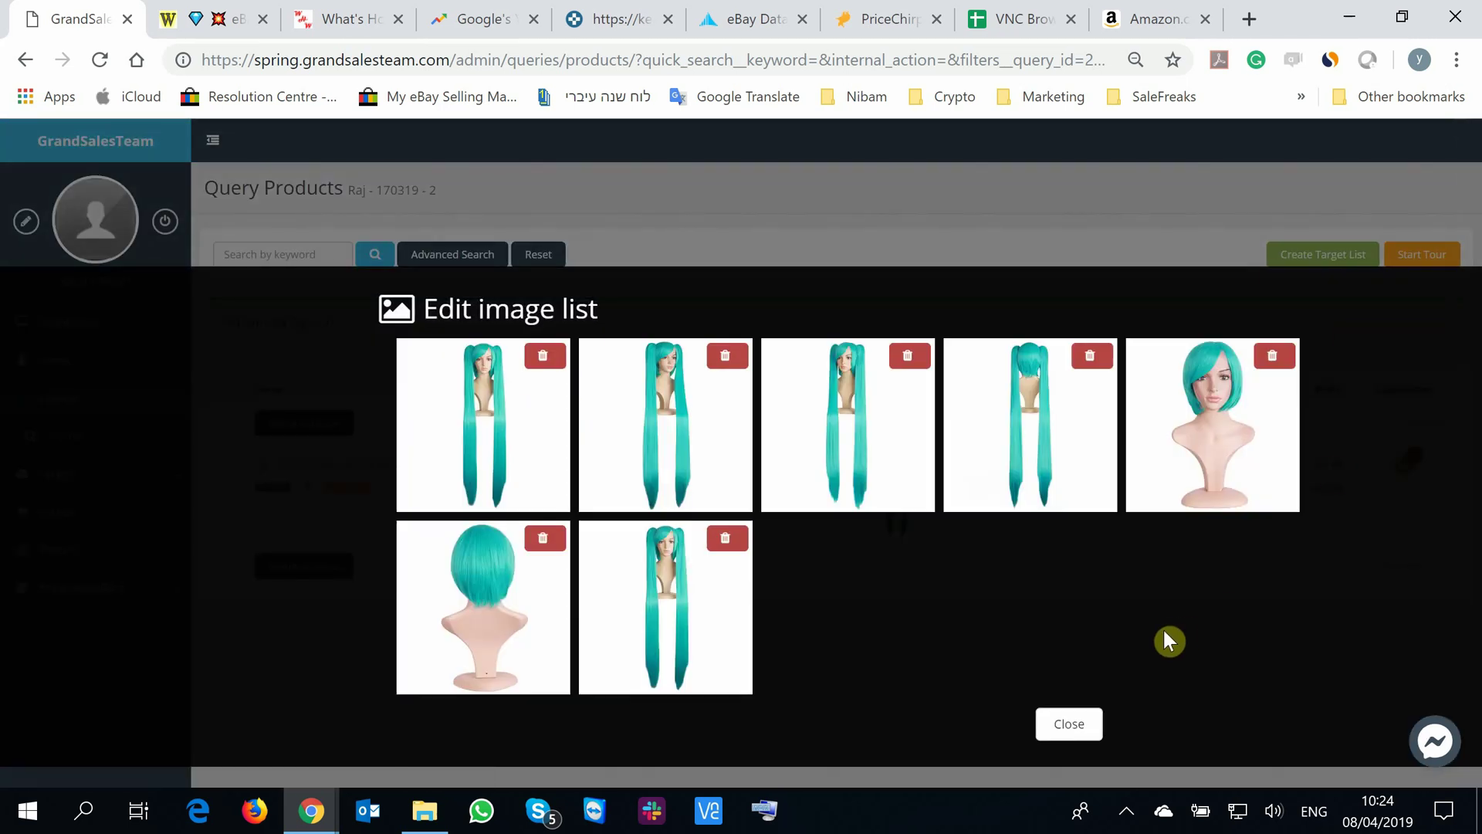
pyautogui.click(1081, 733)
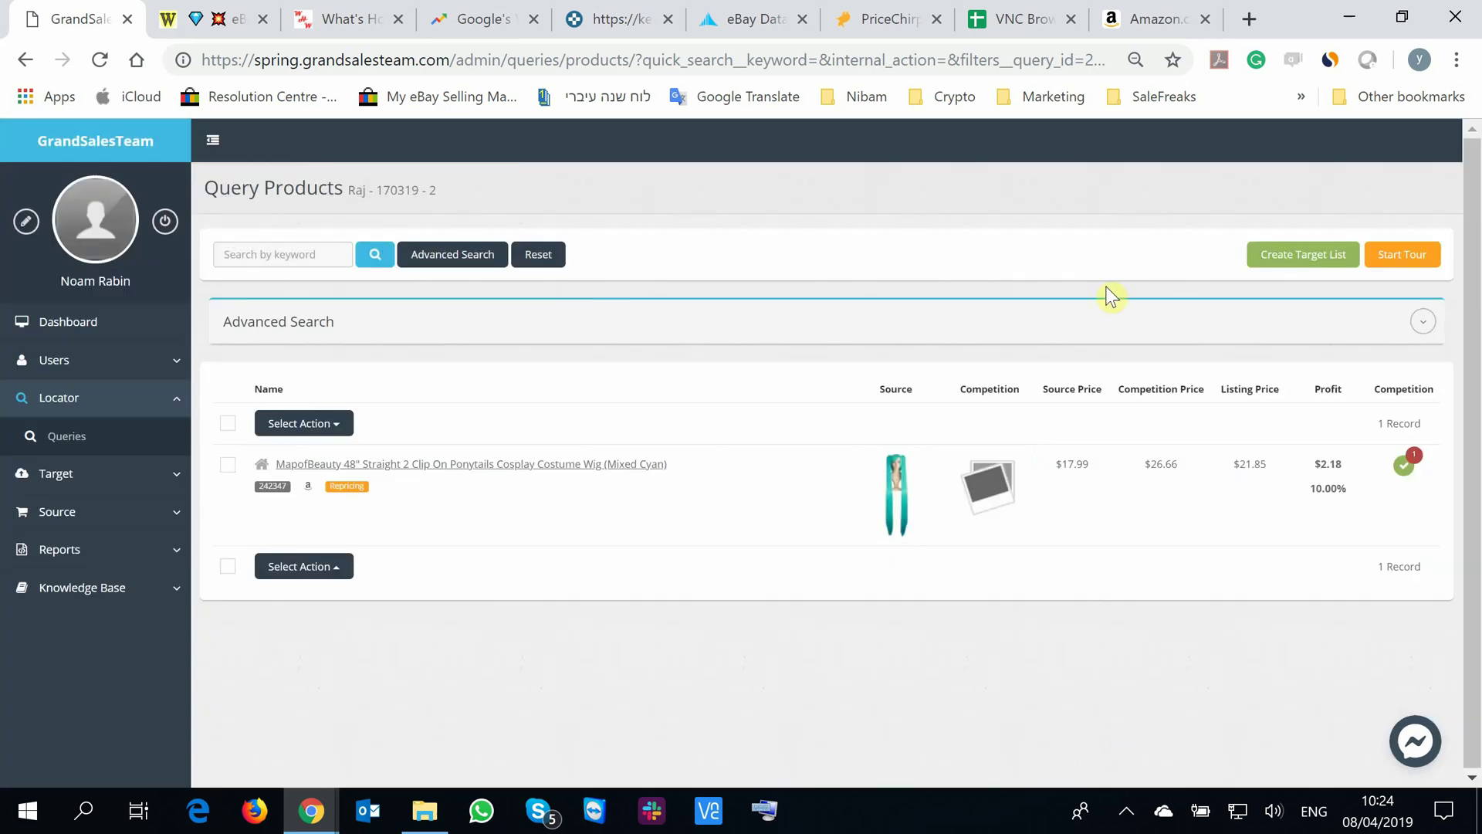
pyautogui.click(474, 255)
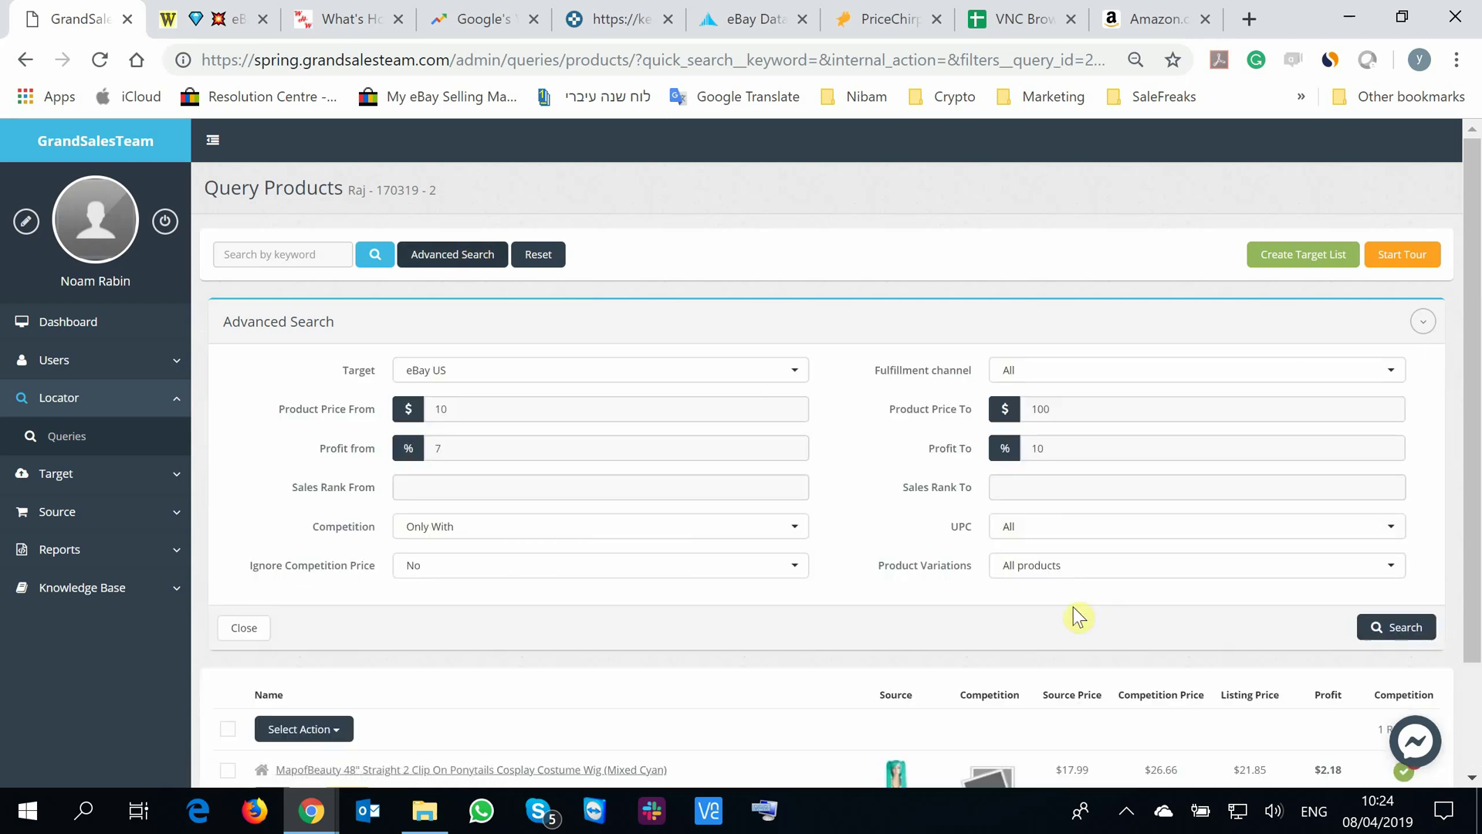
pyautogui.click(454, 255)
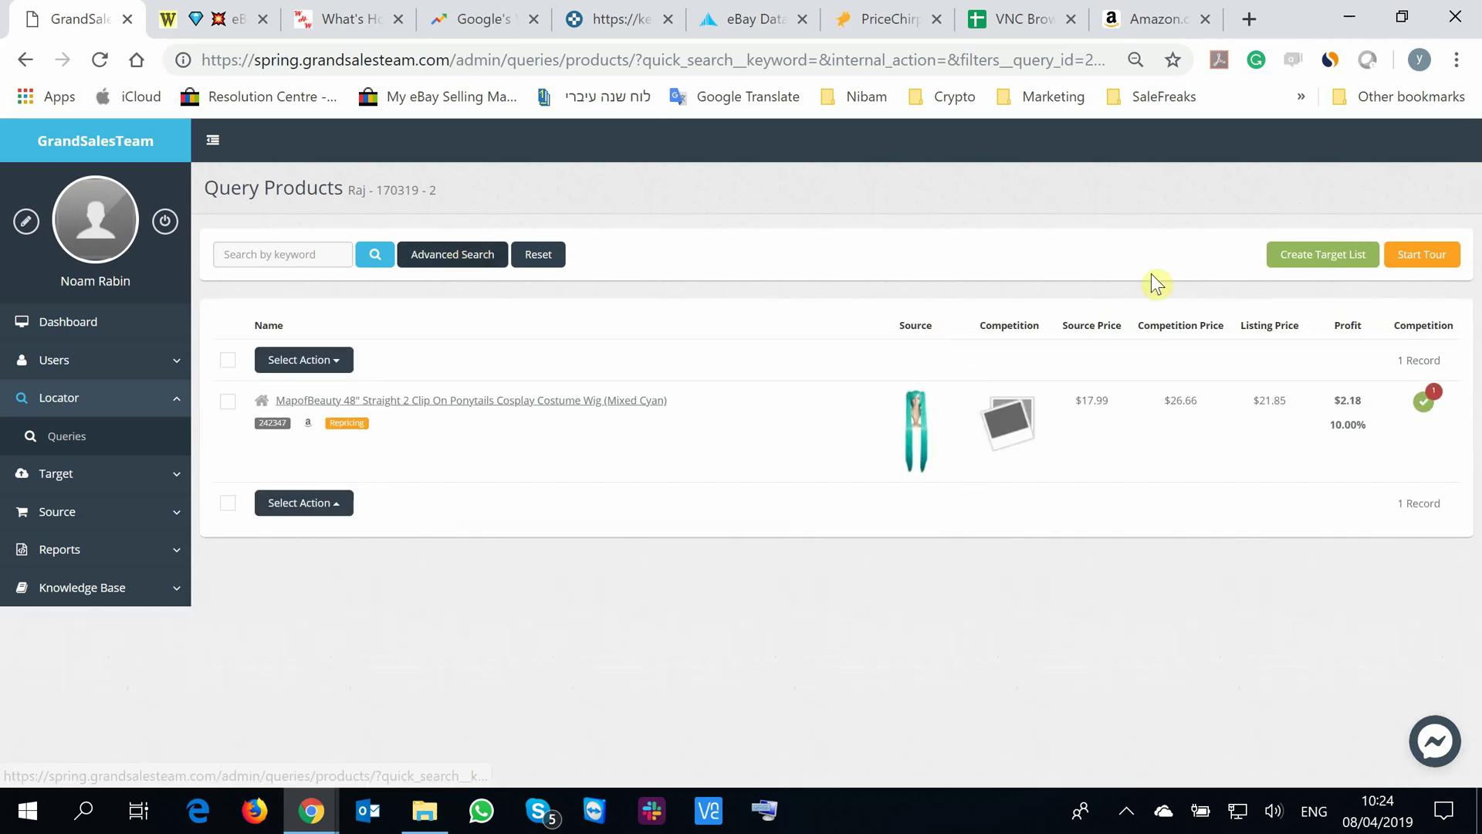
# Start a target list from the filtered products, name it "test 1", and select target accounts buy-store11 and buy-store1.
pyautogui.click(1336, 260)
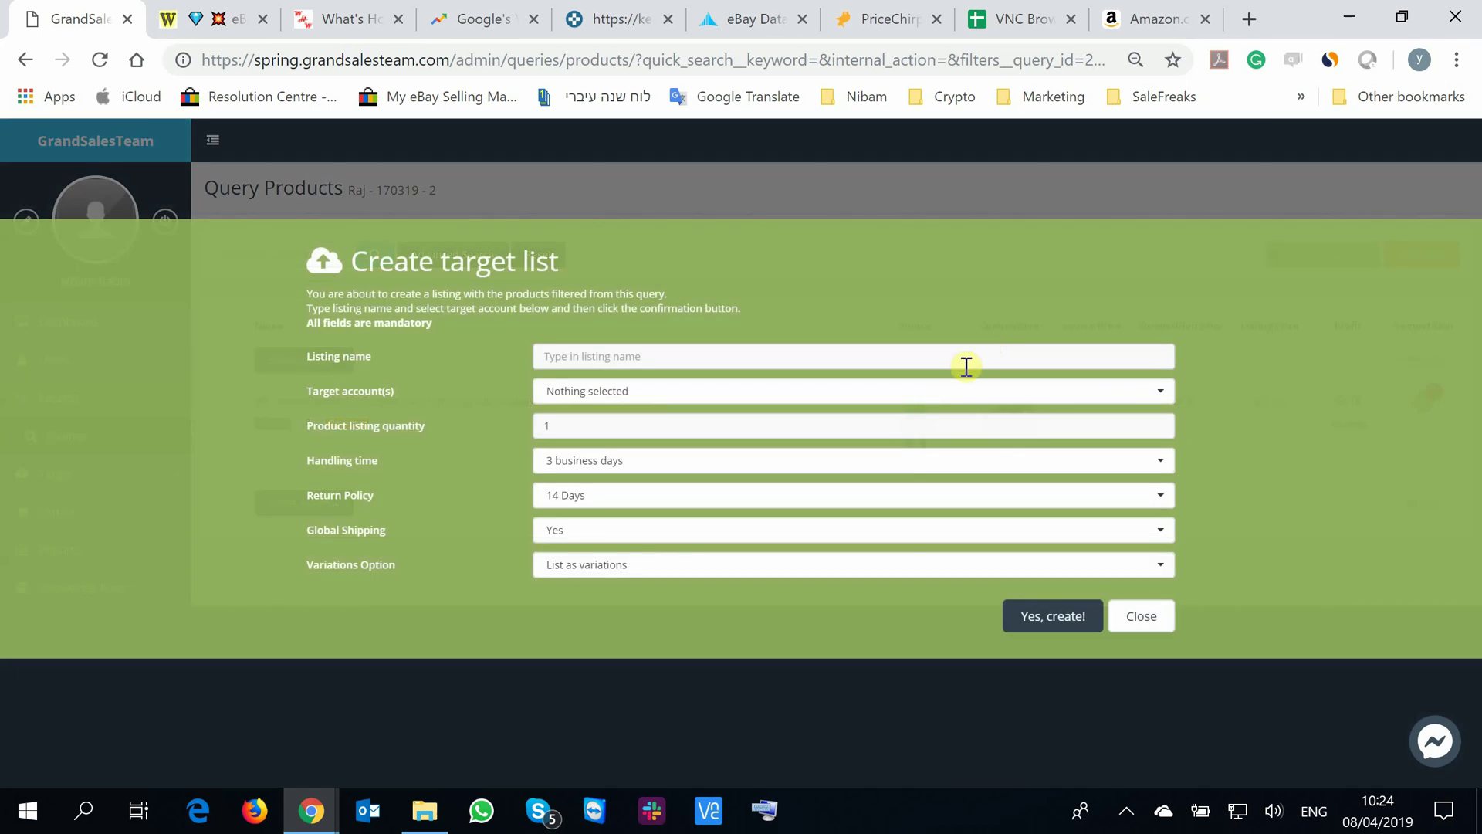
pyautogui.write('test 1')
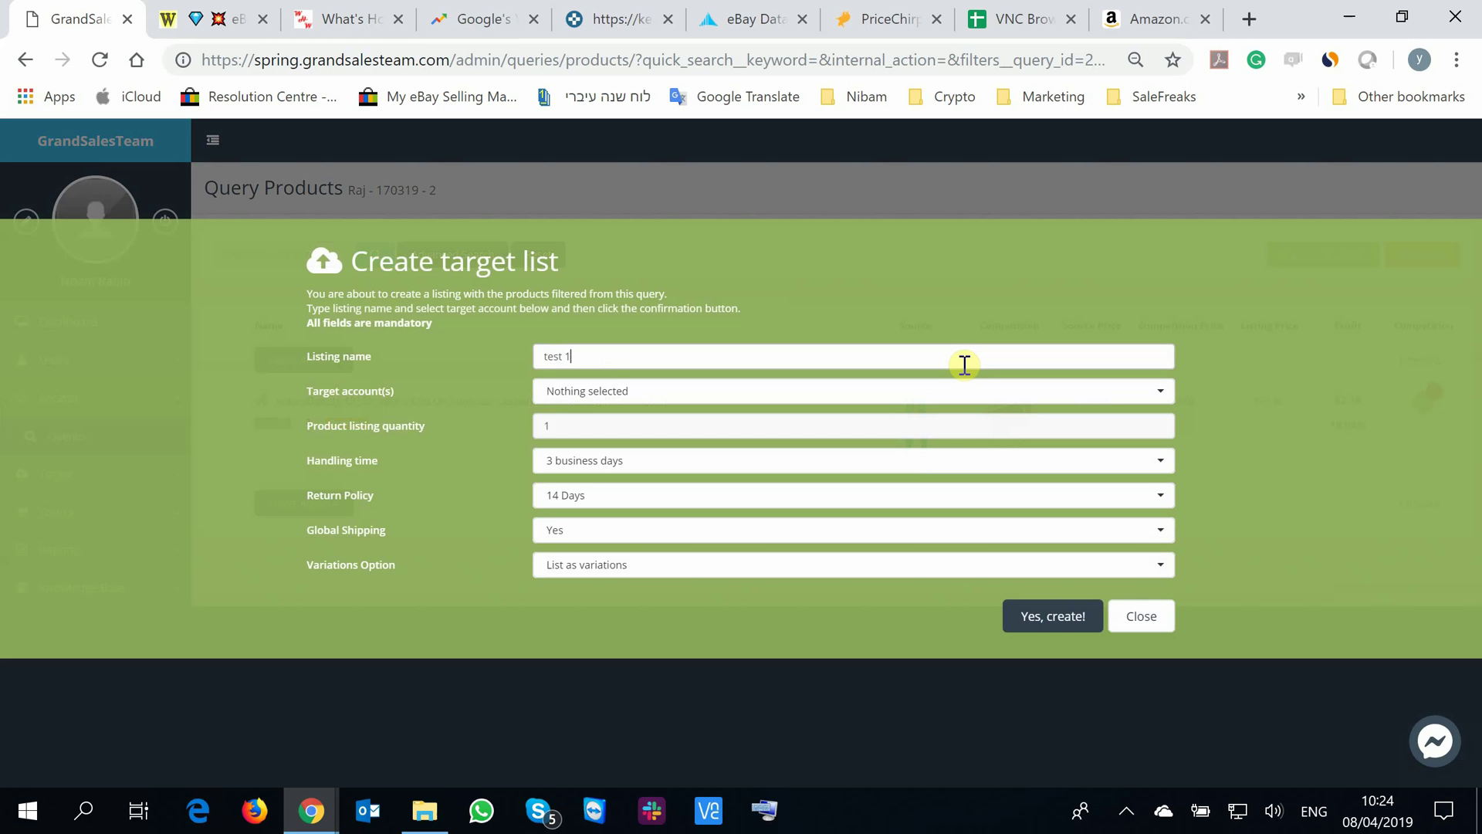
pyautogui.click(900, 392)
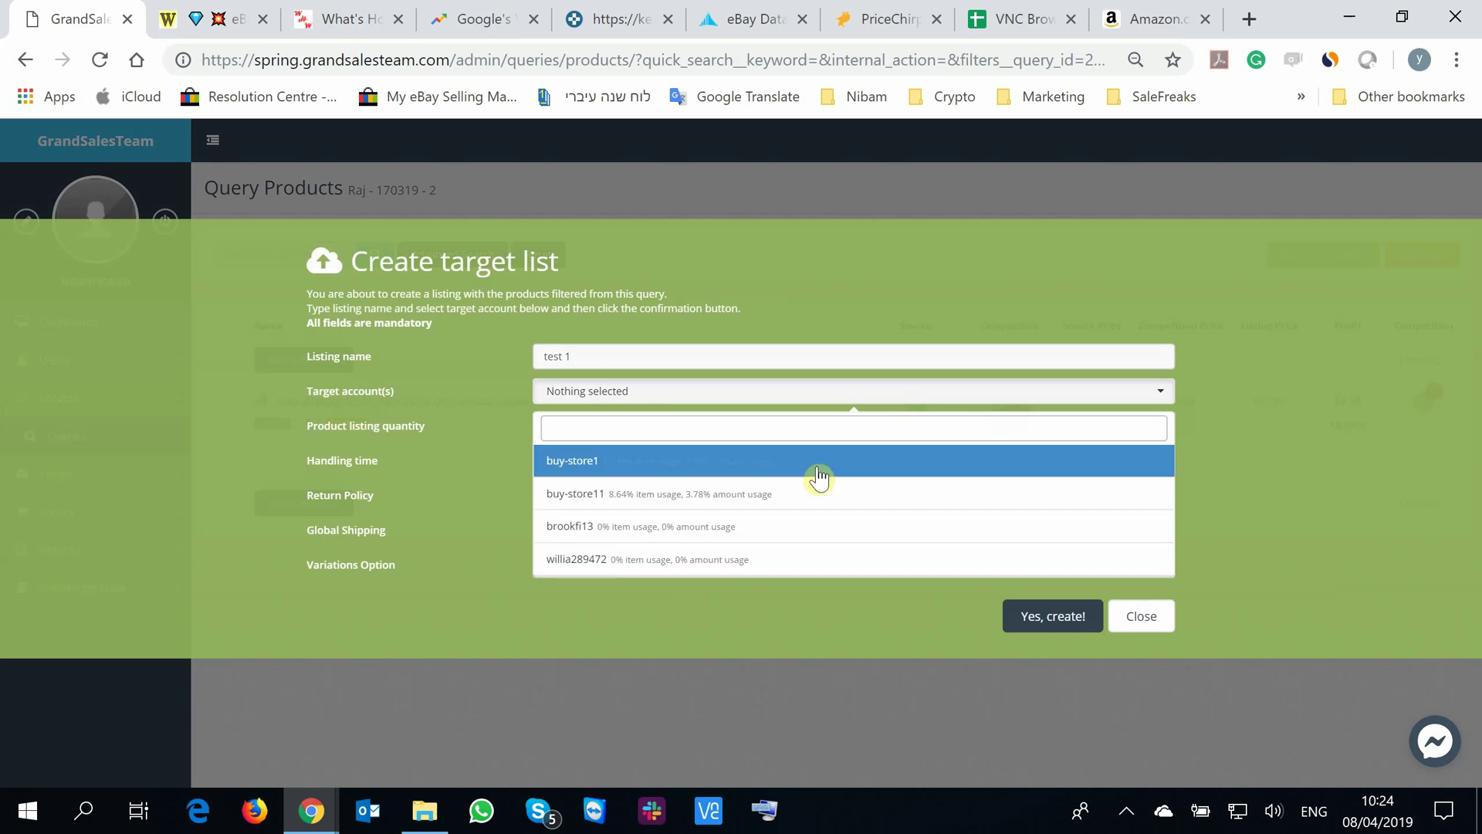
pyautogui.click(704, 502)
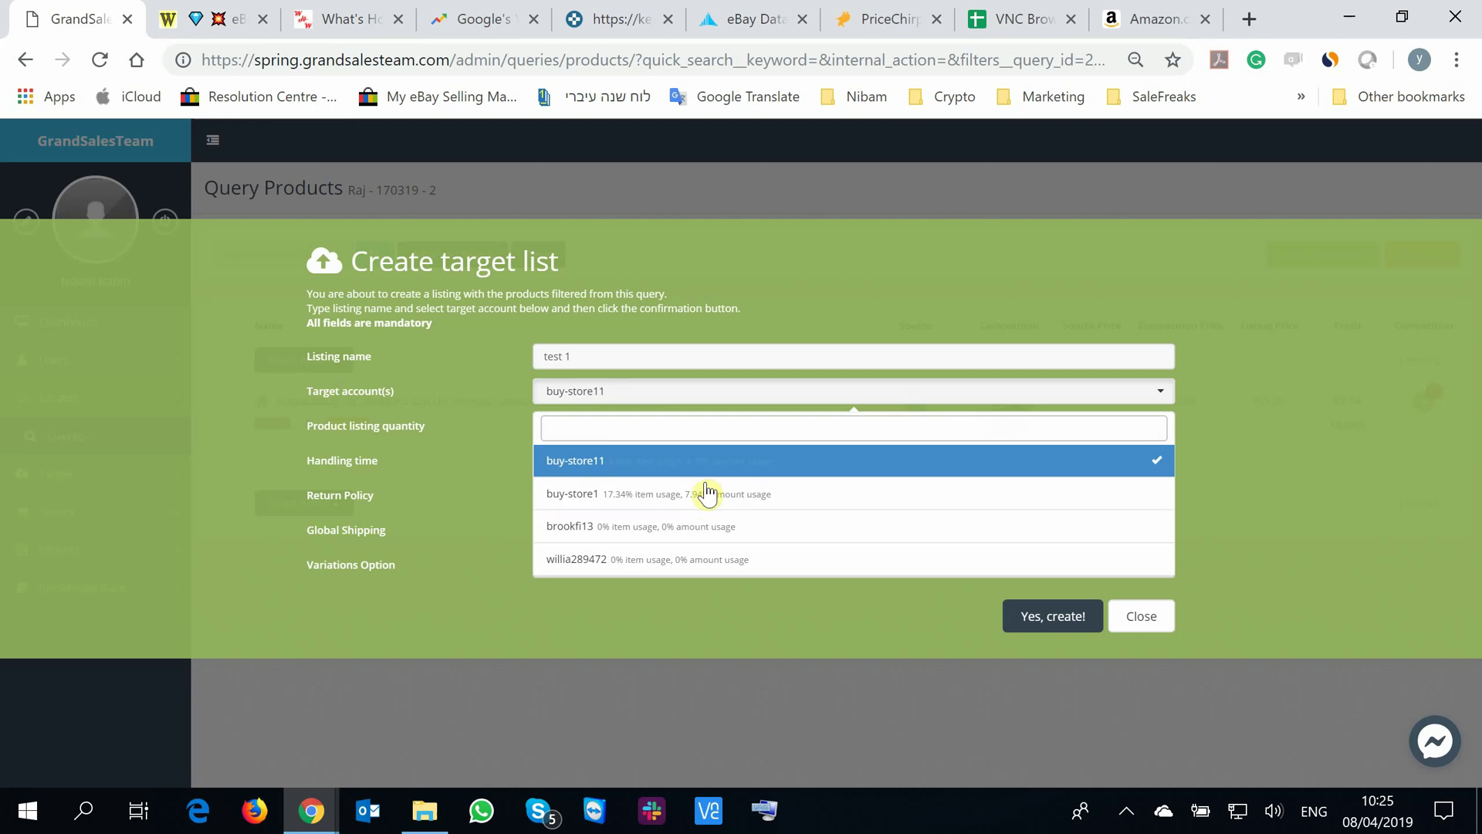
pyautogui.click(706, 502)
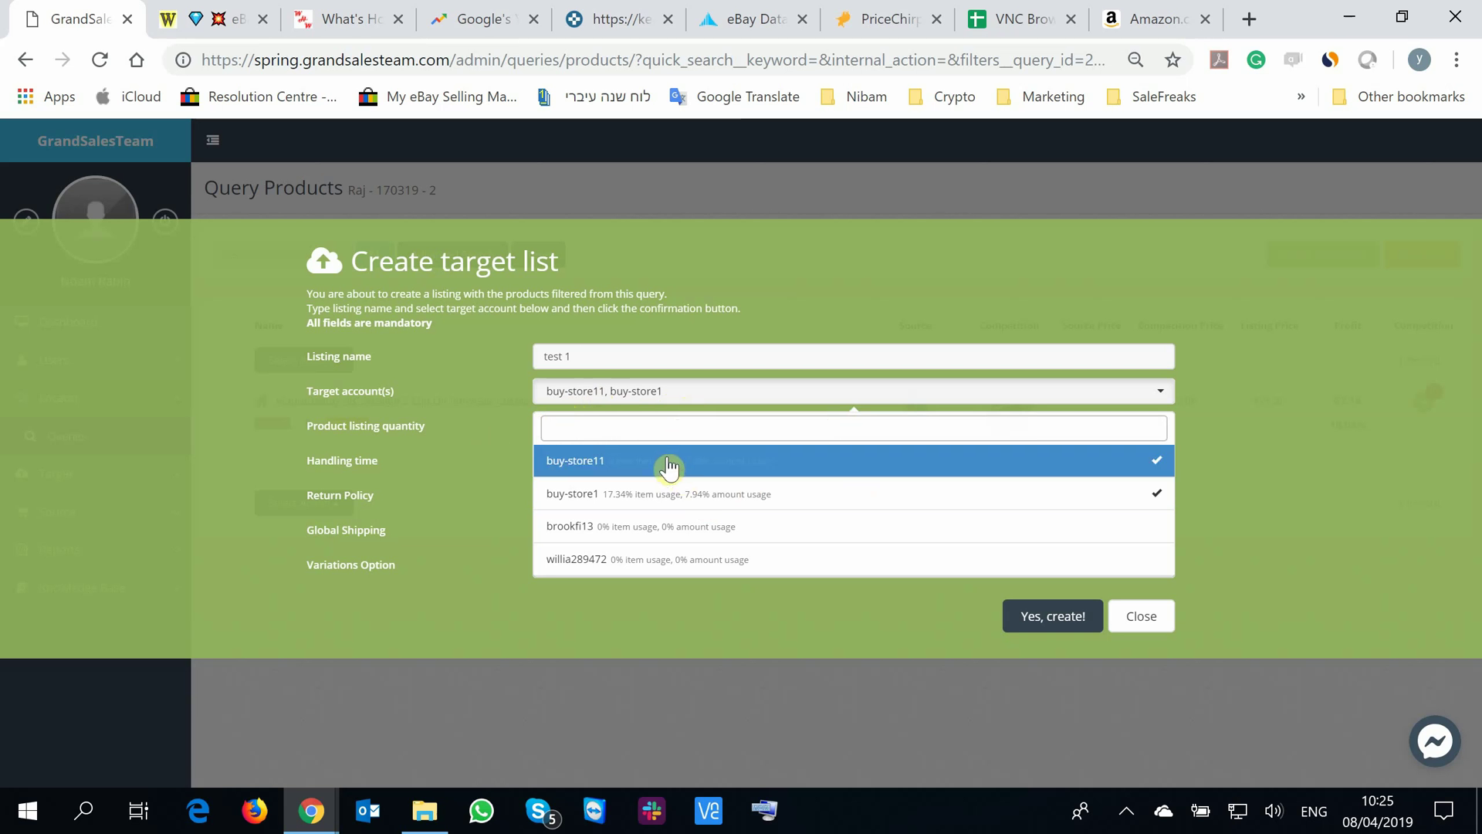
pyautogui.click(466, 390)
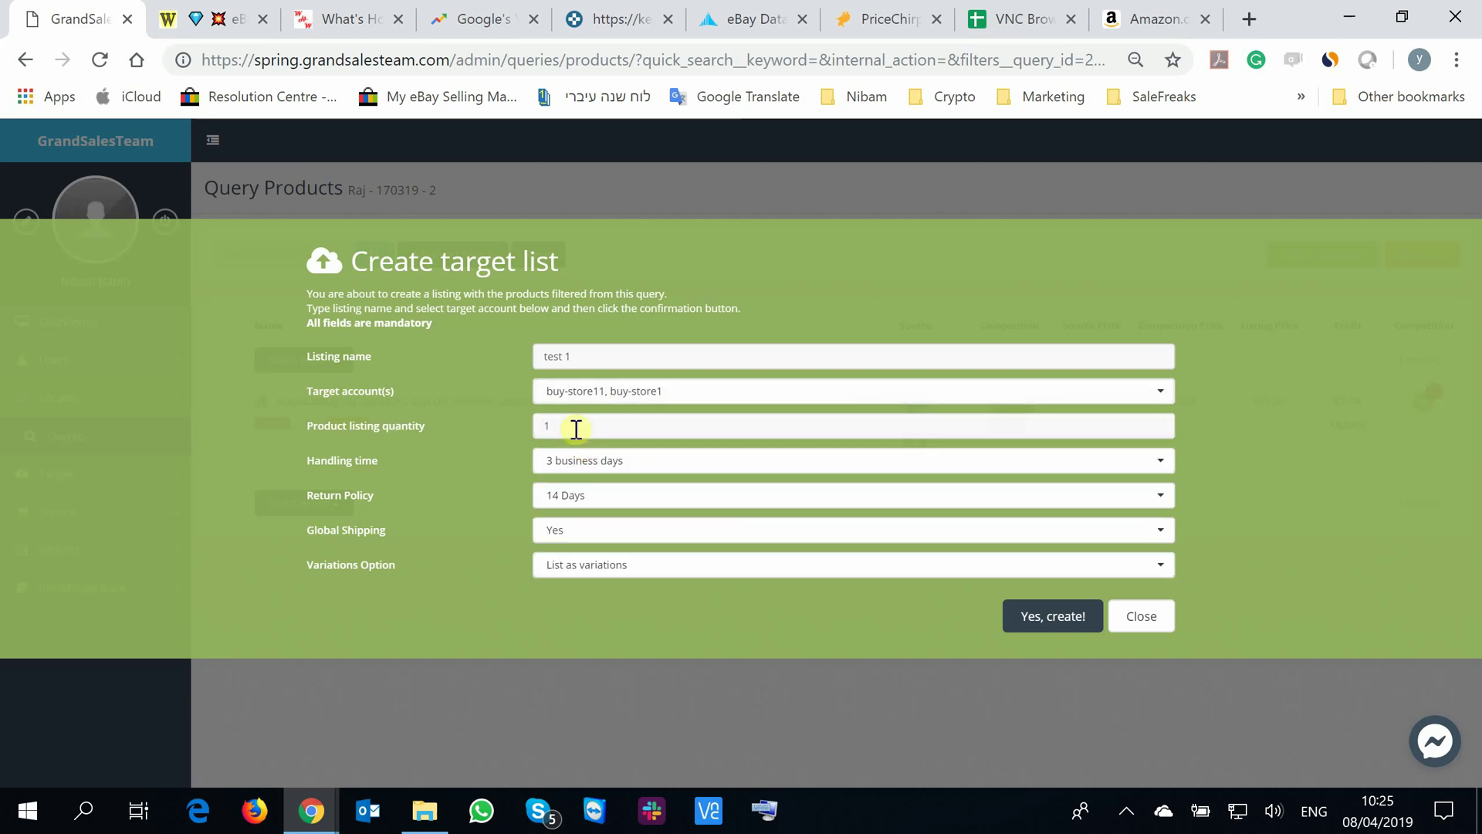
# Keep the handling time at 3 business days and set the return policy to 60 Days.
pyautogui.click(629, 468)
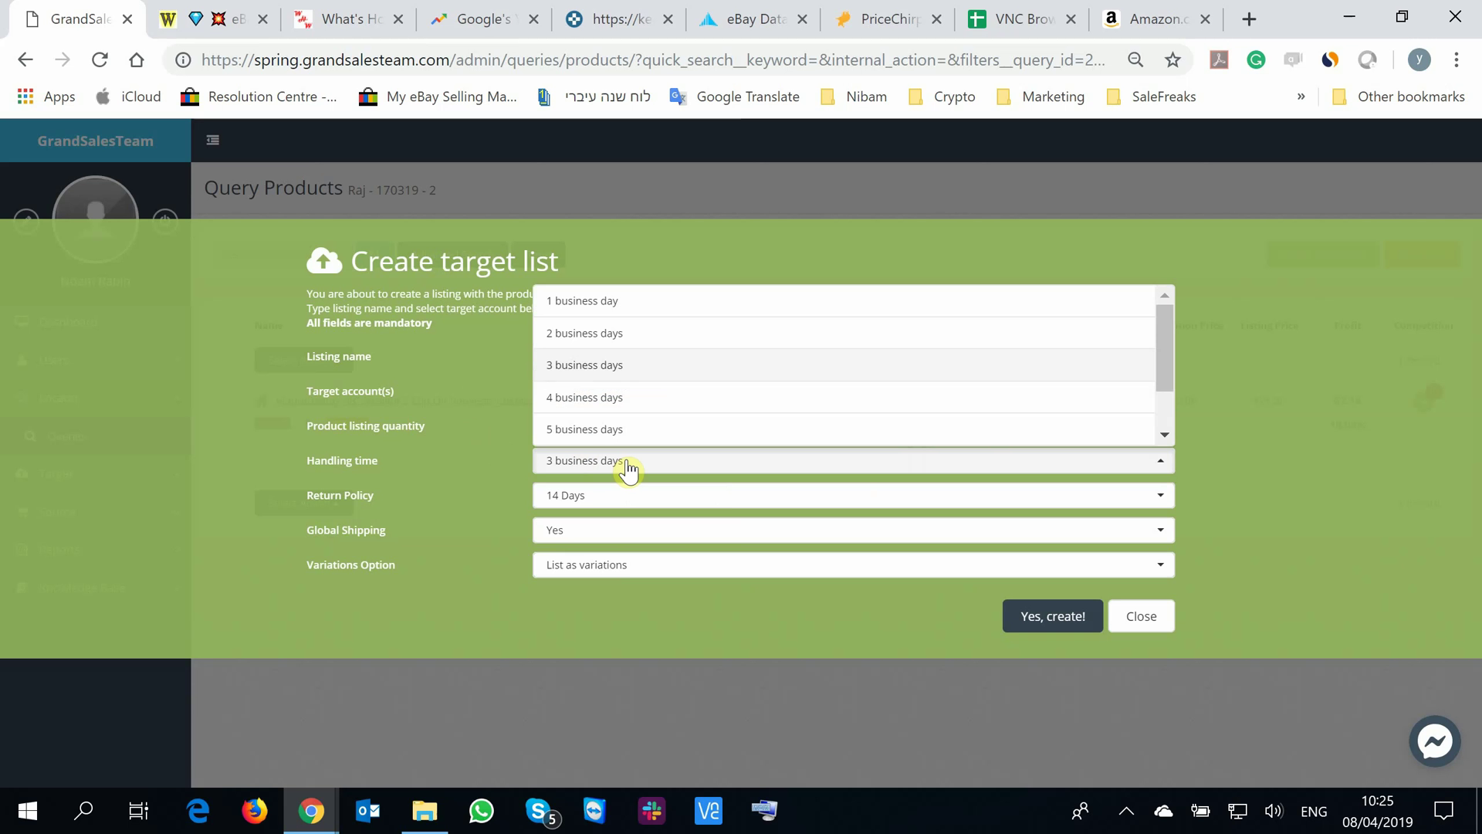
pyautogui.click(626, 366)
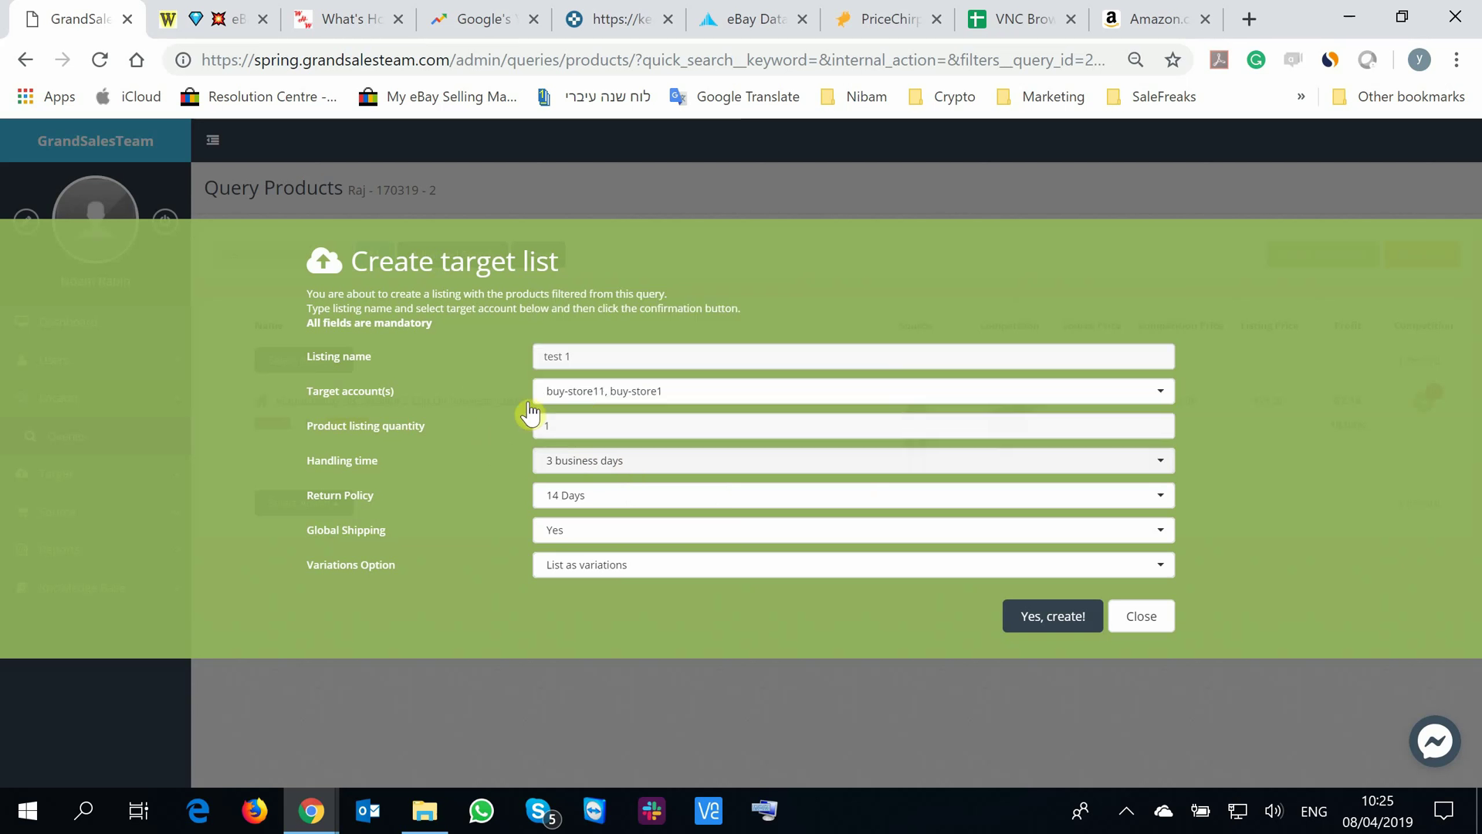
pyautogui.click(589, 498)
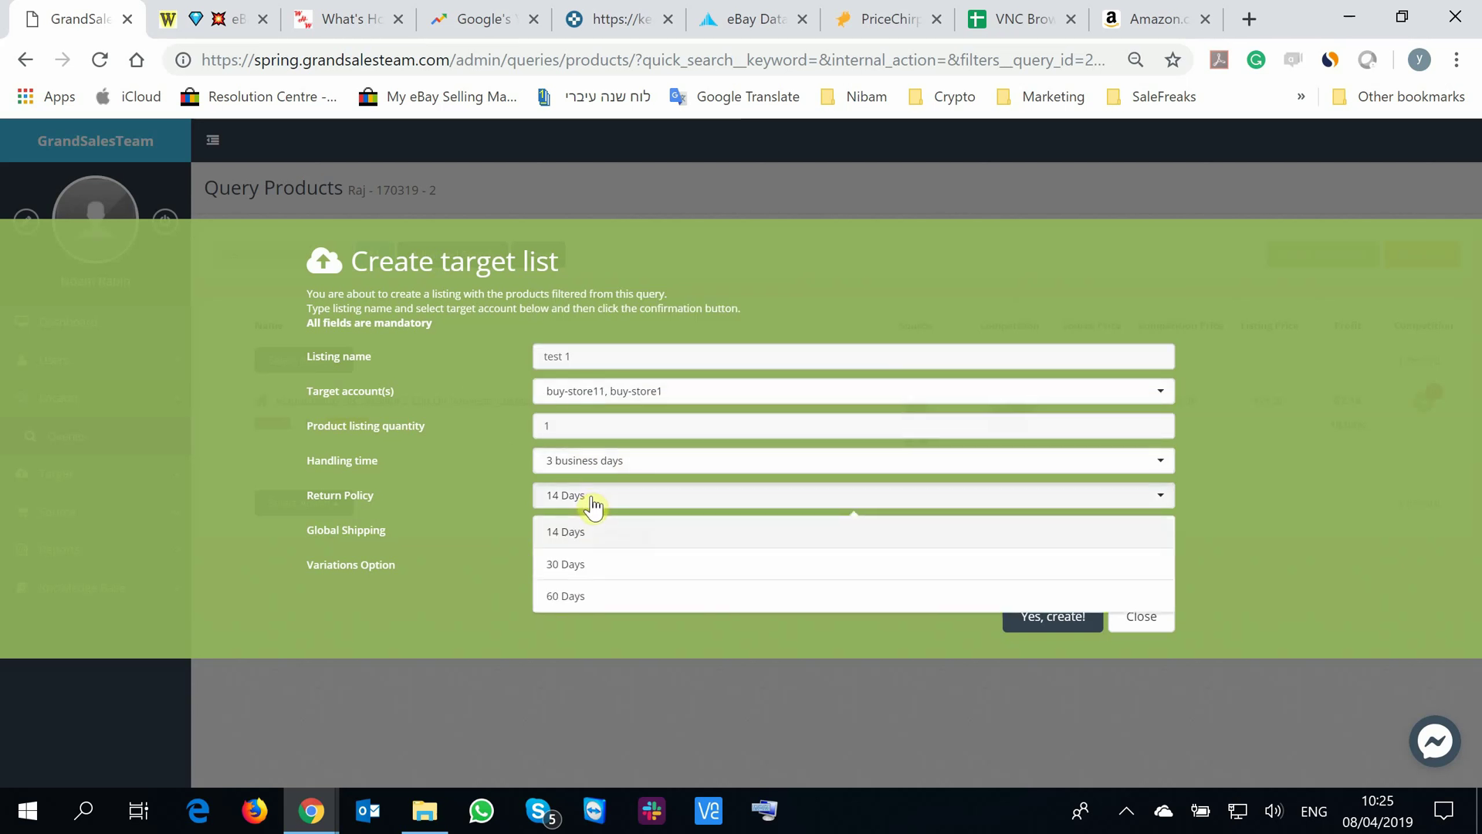
pyautogui.click(571, 596)
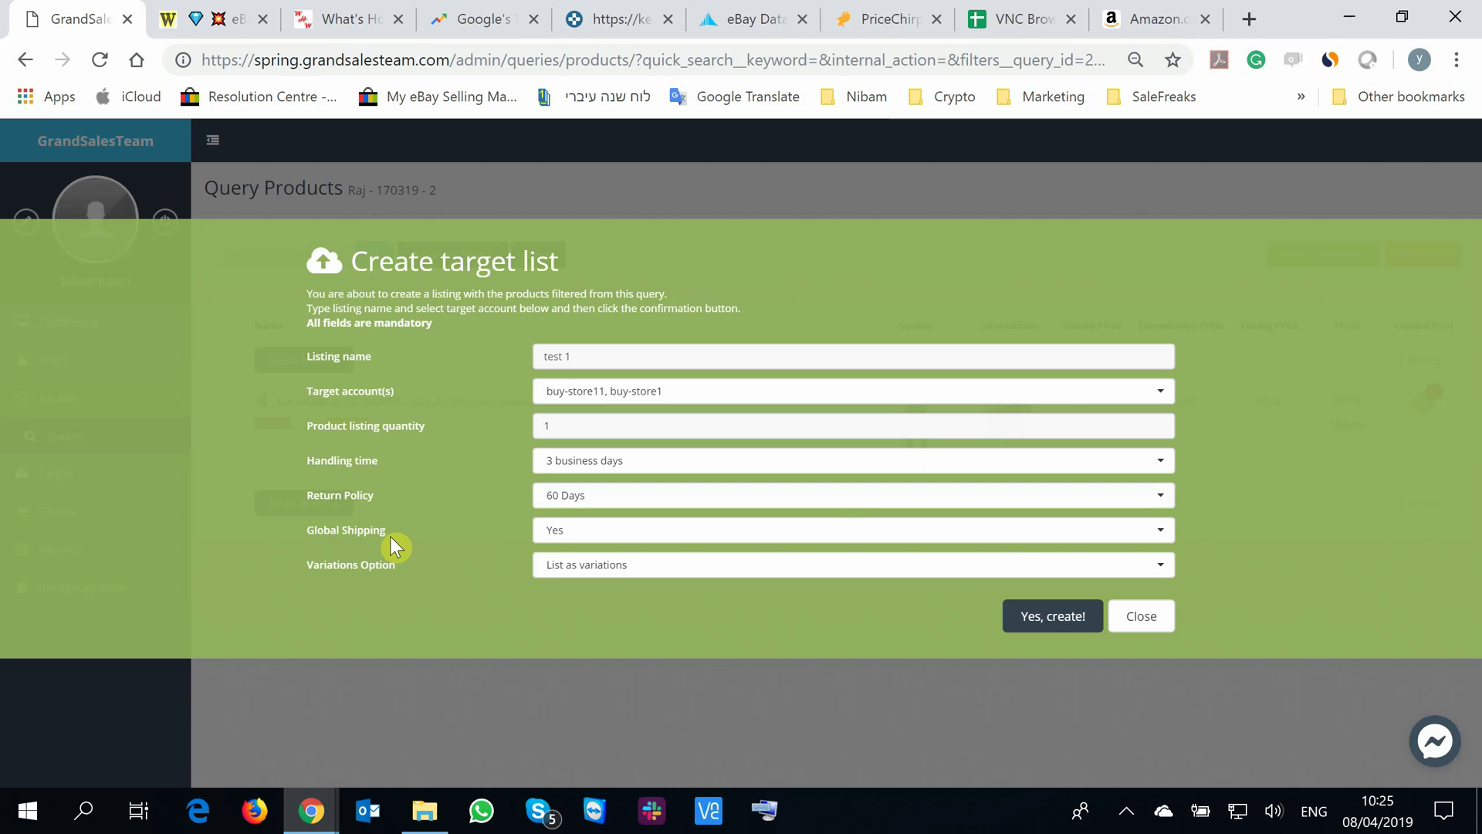
# Keep Global Shipping at Yes and the variations option at List as variations, and create the target list.
pyautogui.moveTo(391, 536); pyautogui.dragTo(312, 535)
pyautogui.click(599, 531)
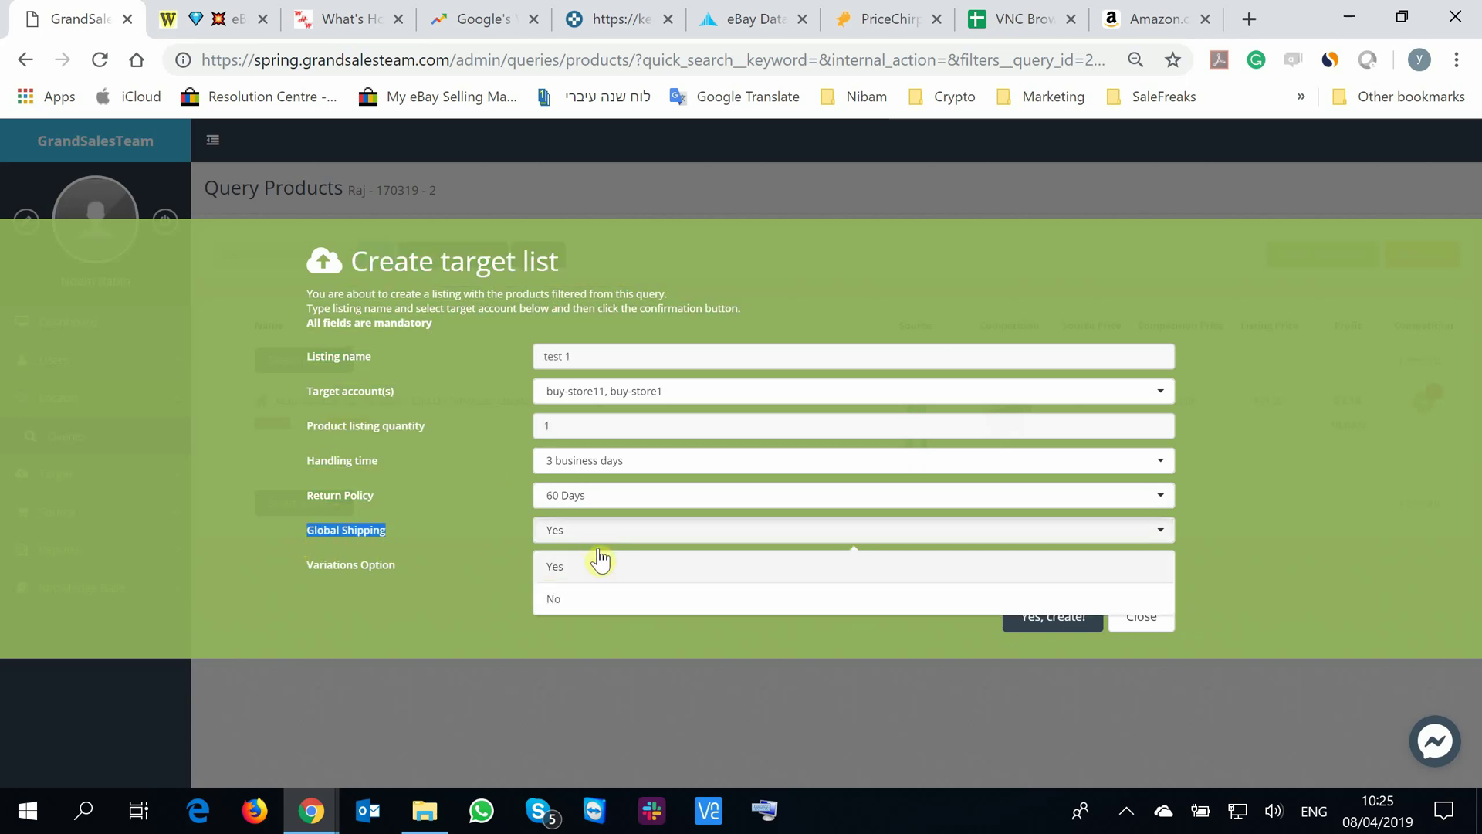
pyautogui.click(593, 575)
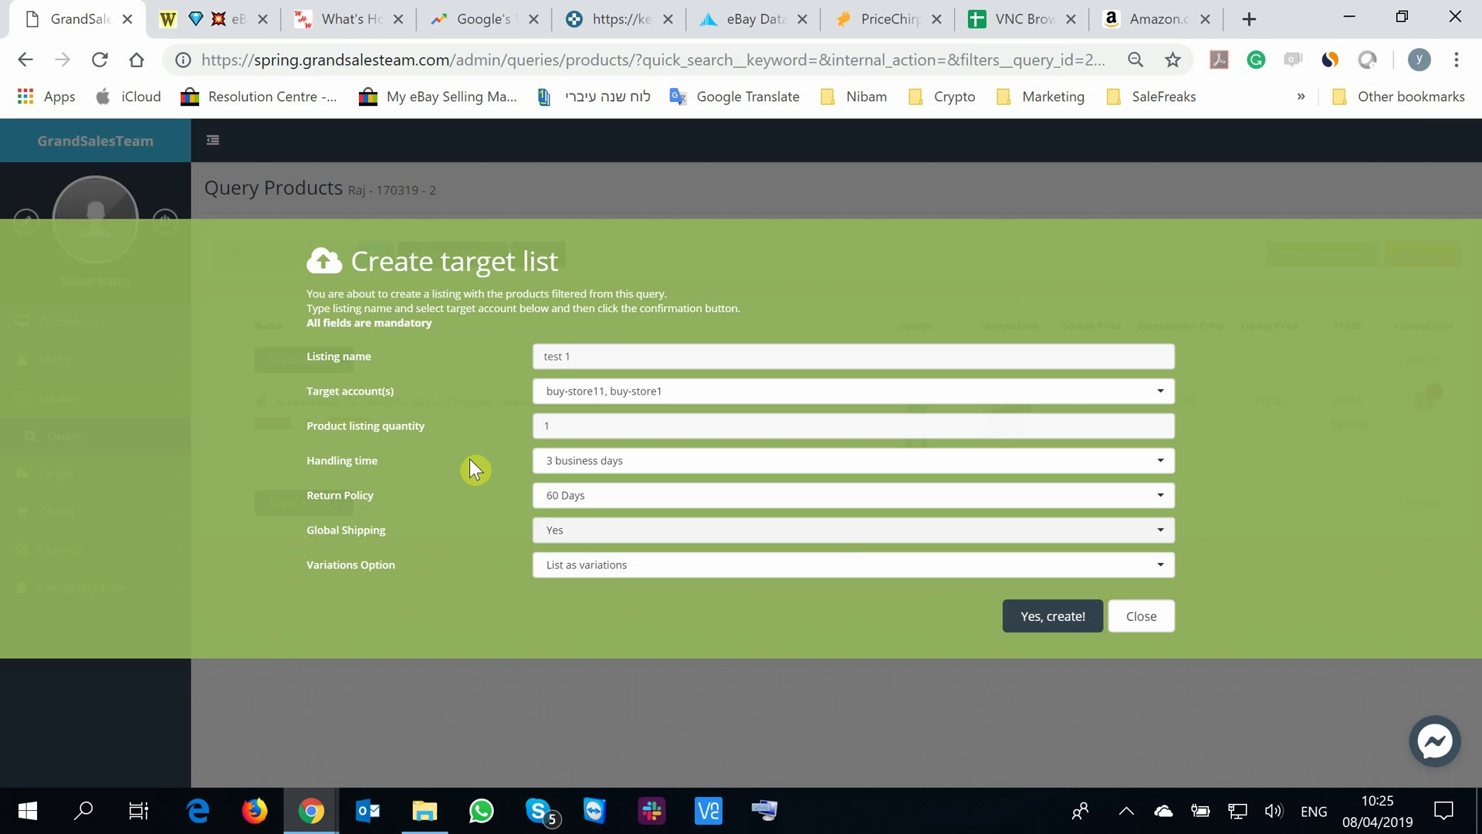
pyautogui.click(739, 570)
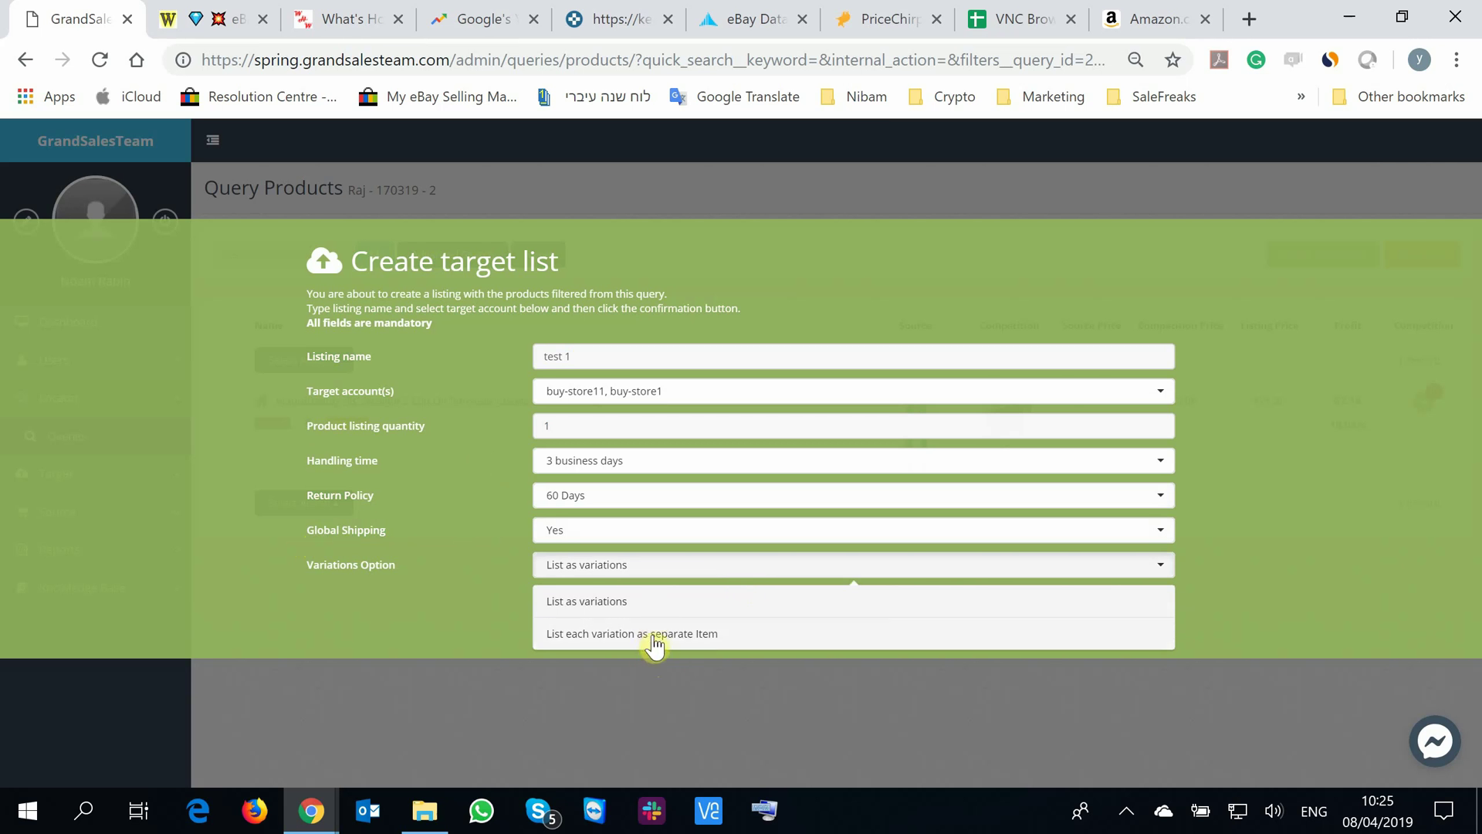
pyautogui.click(494, 597)
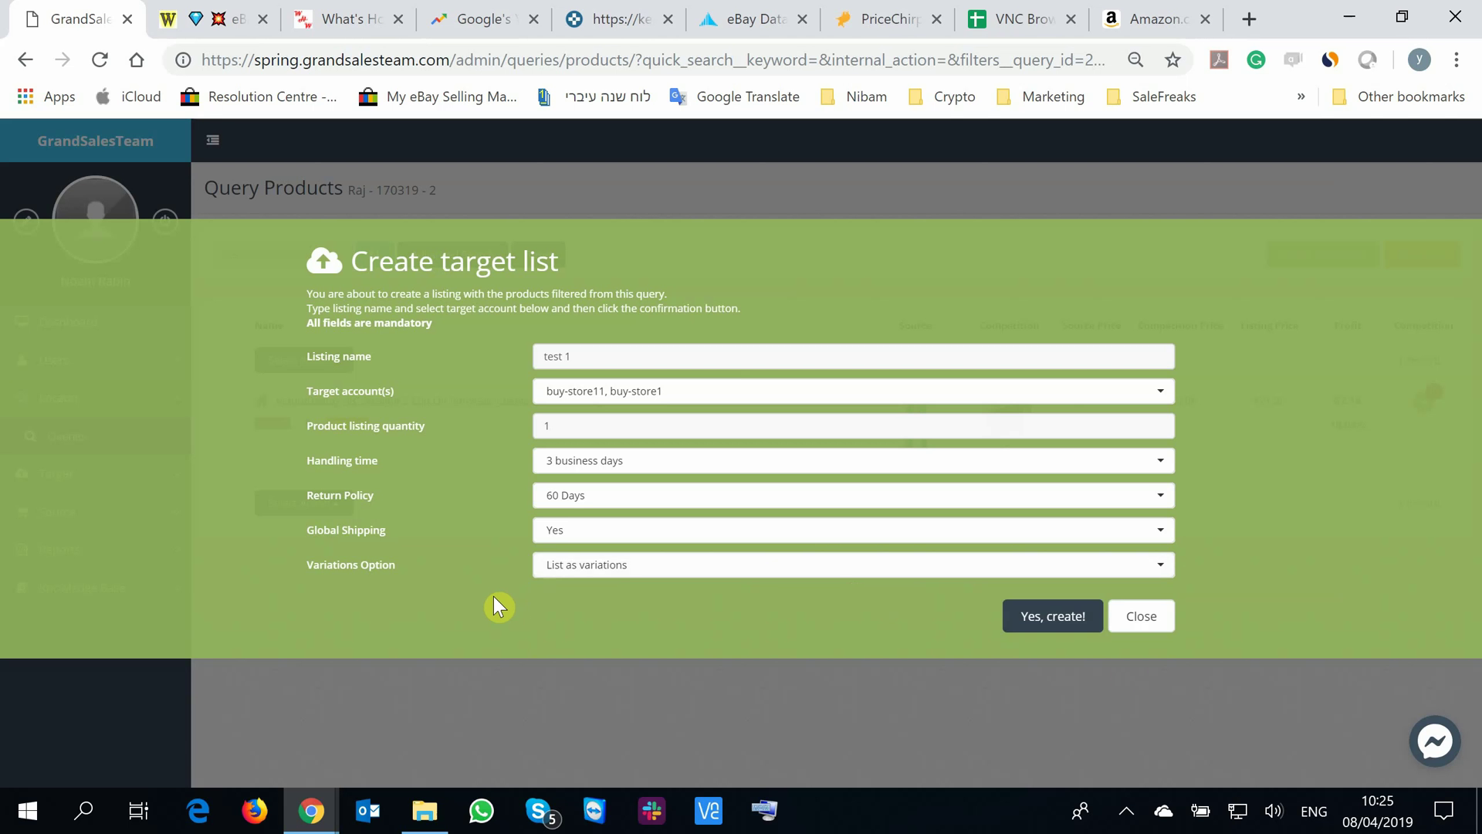
pyautogui.click(1055, 618)
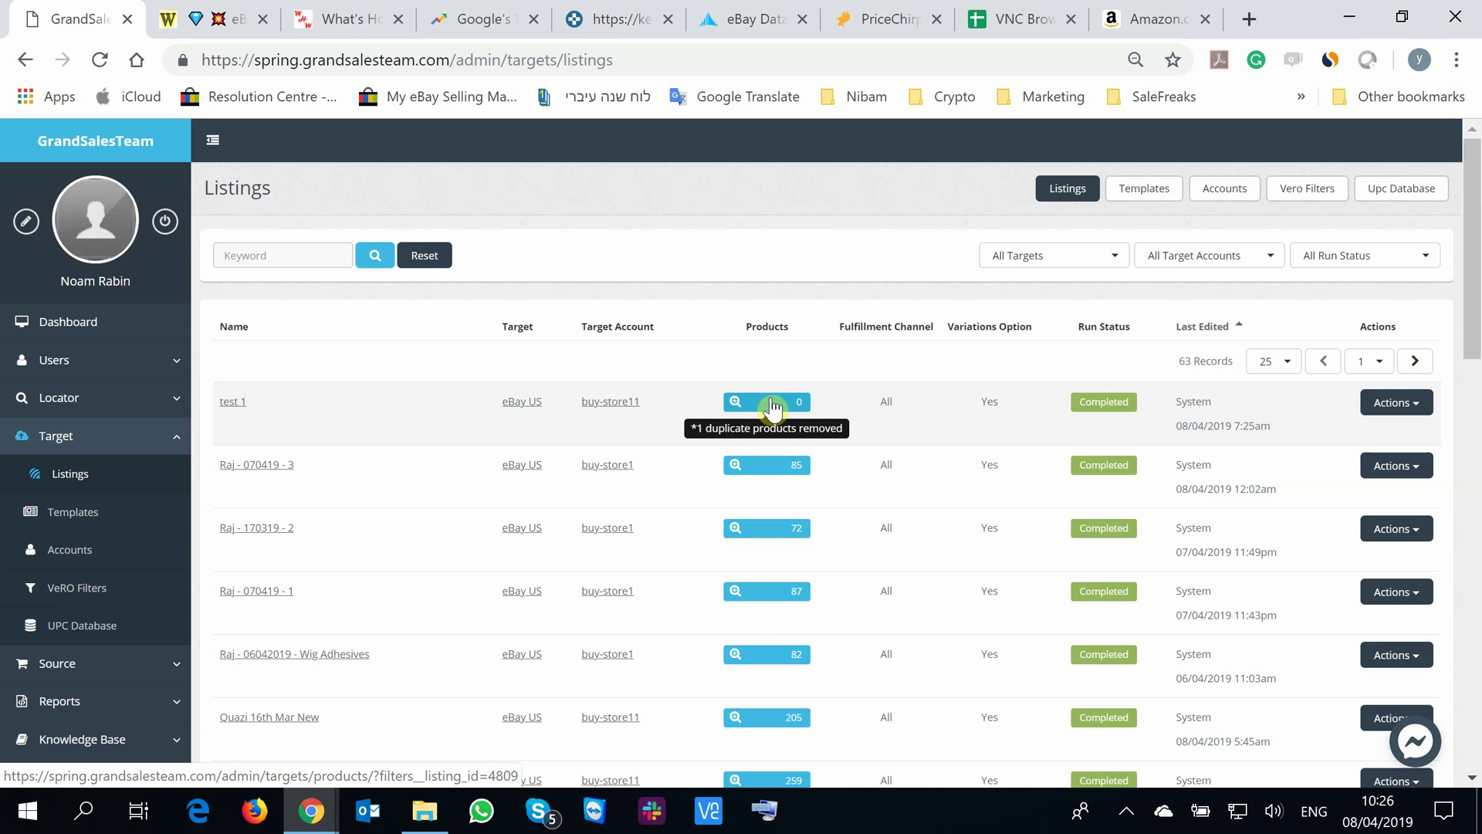
# Open the products of the "070419 - 3" listing and examine their run statuses, including the listing details of the completed canvas block head.
pyautogui.click(790, 474)
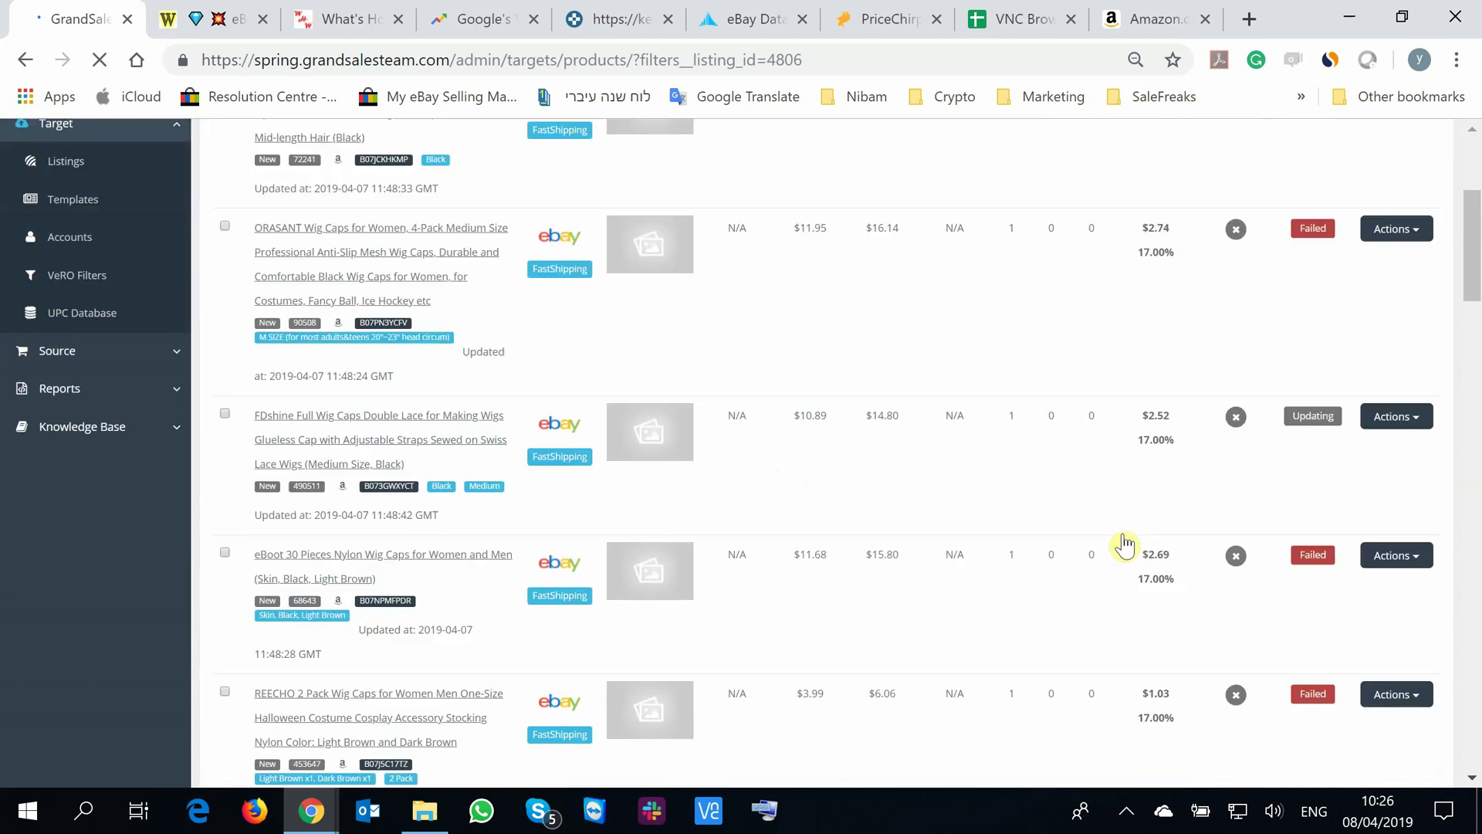
pyautogui.scroll(-15, 1127, 538)
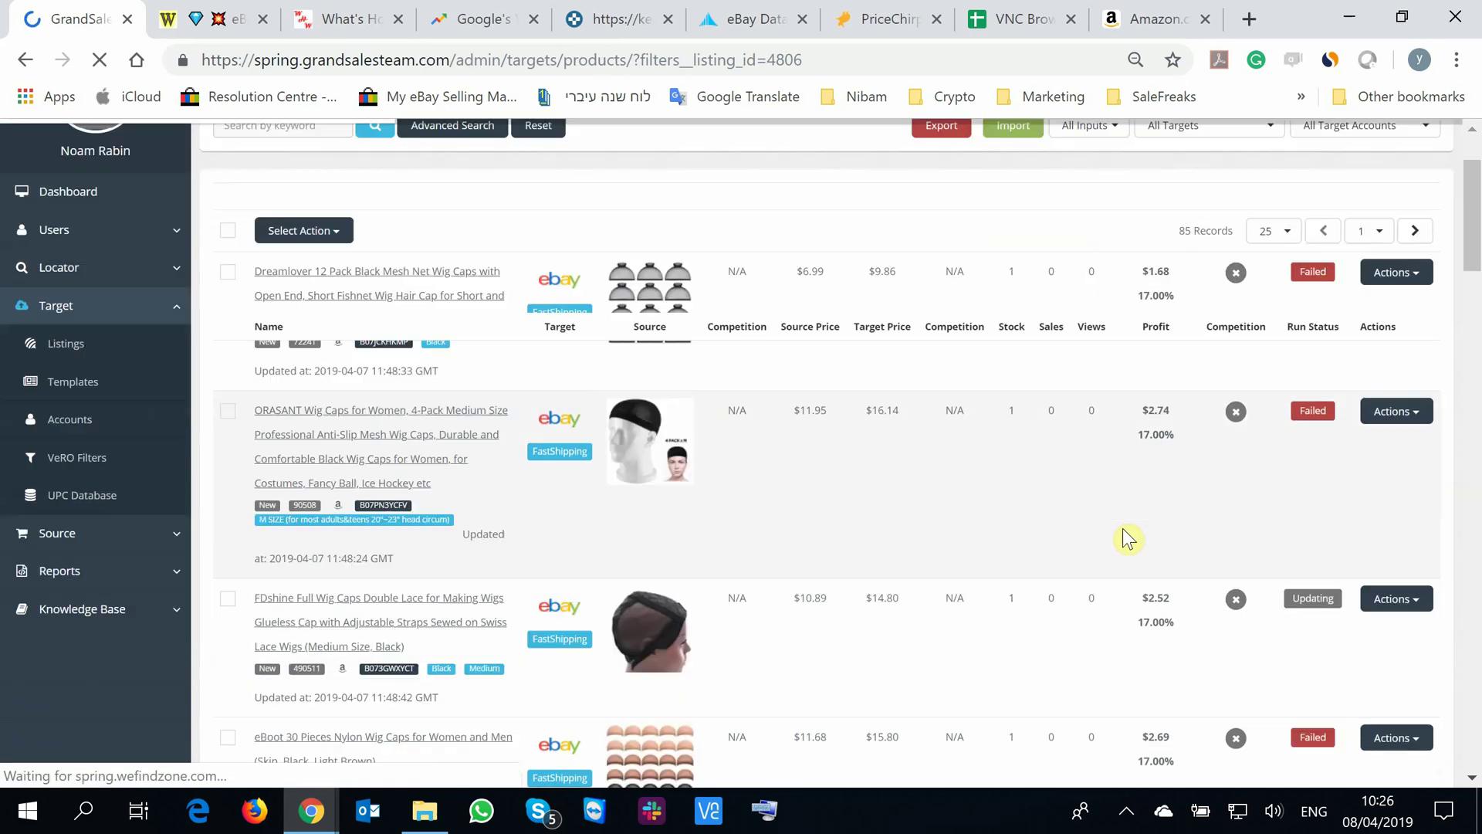
pyautogui.scroll(3, 1127, 538)
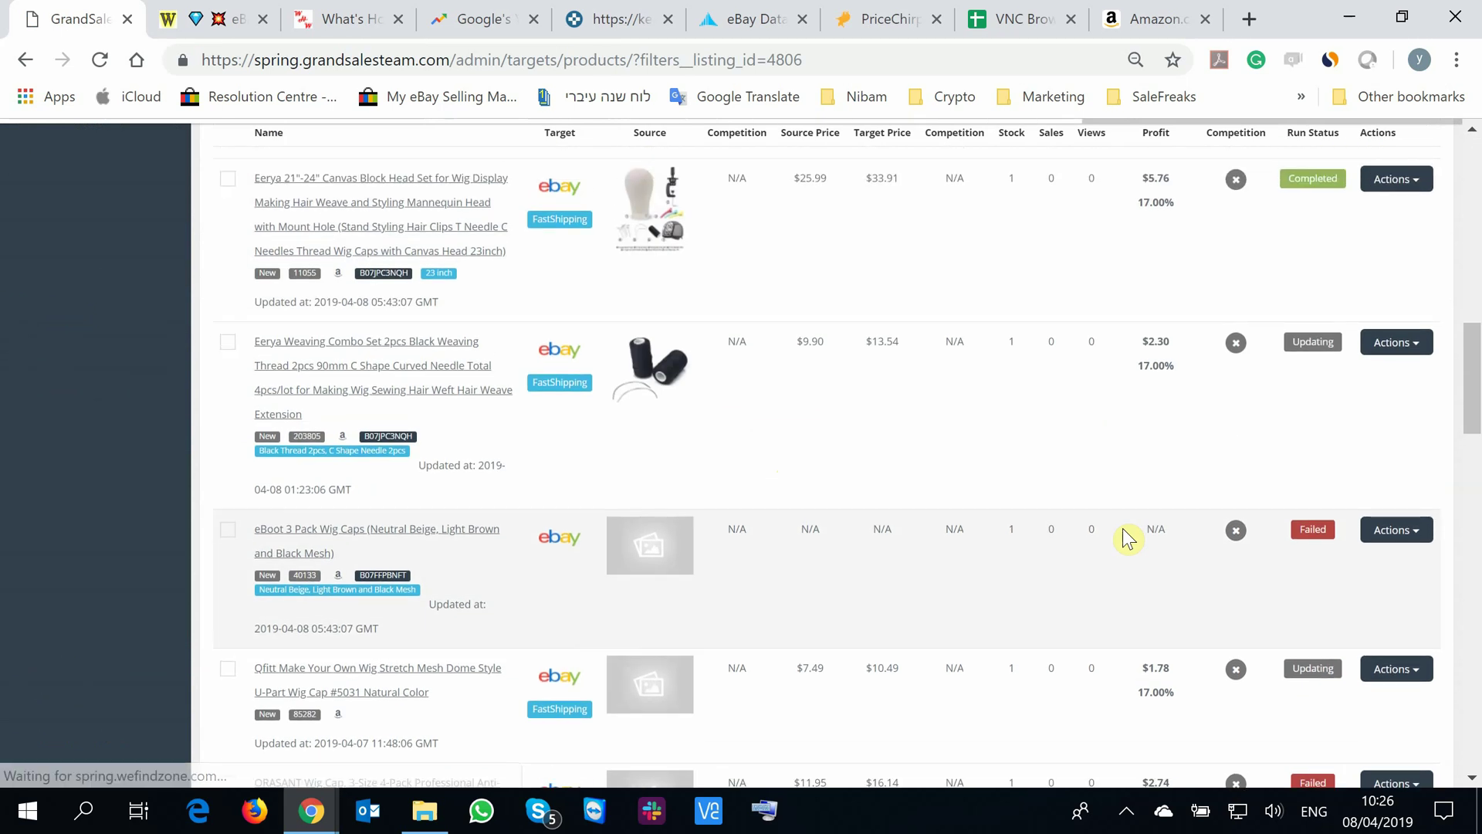
pyautogui.moveTo(1333, 357)
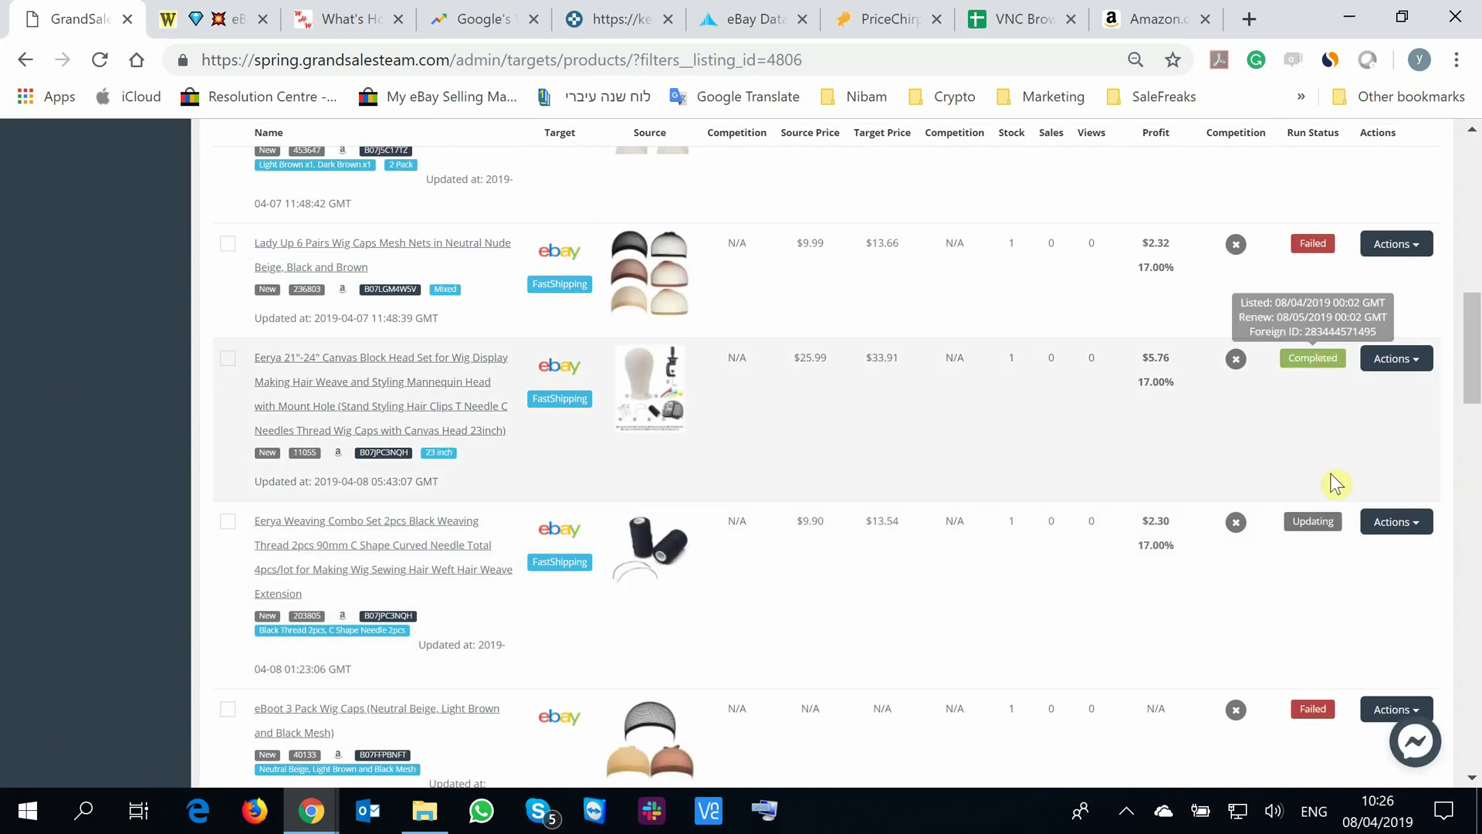
pyautogui.scroll(2, 1282, 470)
pyautogui.scroll(1, 1272, 457)
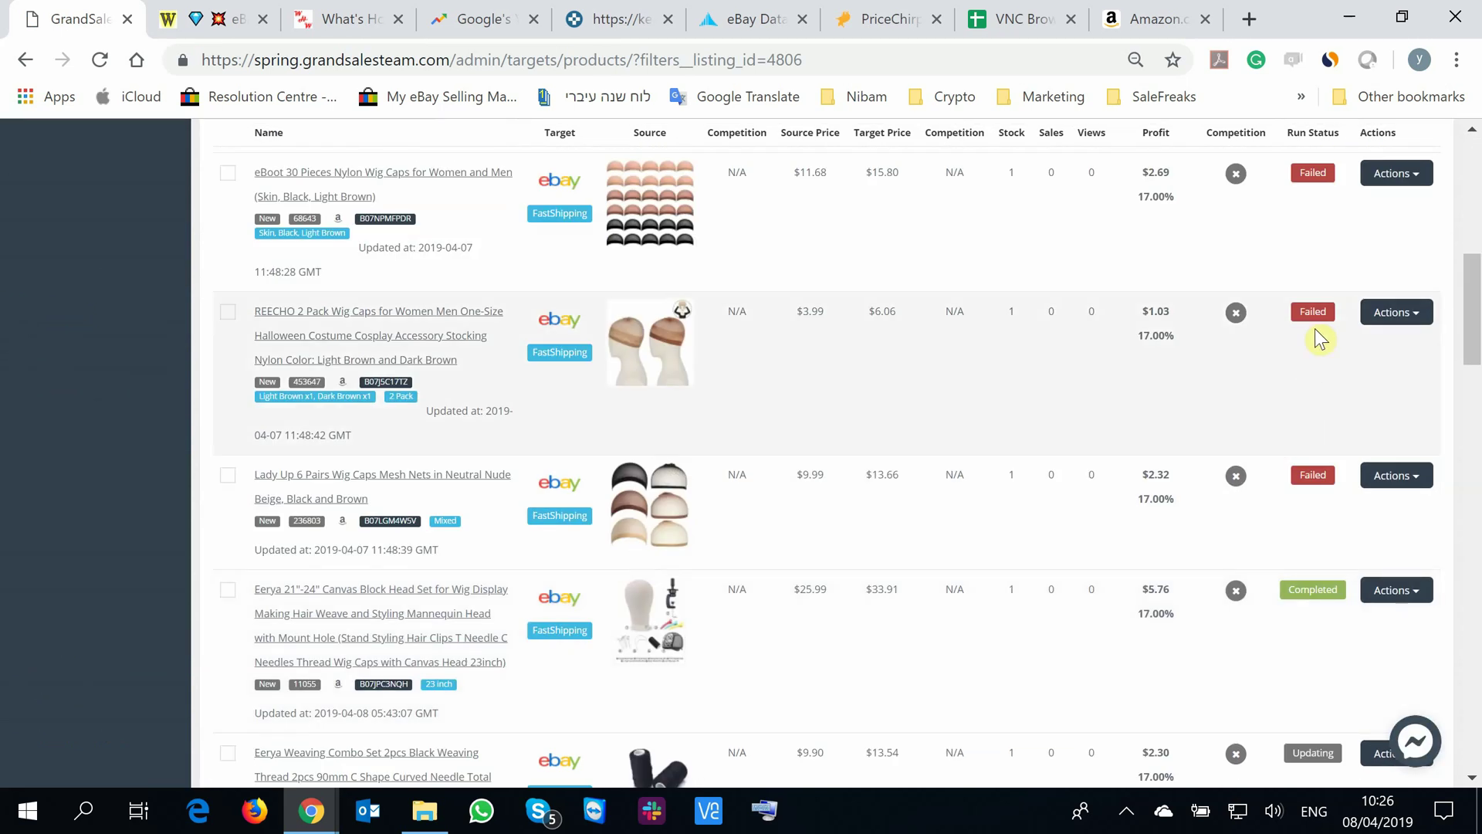
# Check the failure reasons of the REECHO, Dreamlover and ORASANT wig caps, and retry listing the ORASANT product.
pyautogui.moveTo(1323, 314)
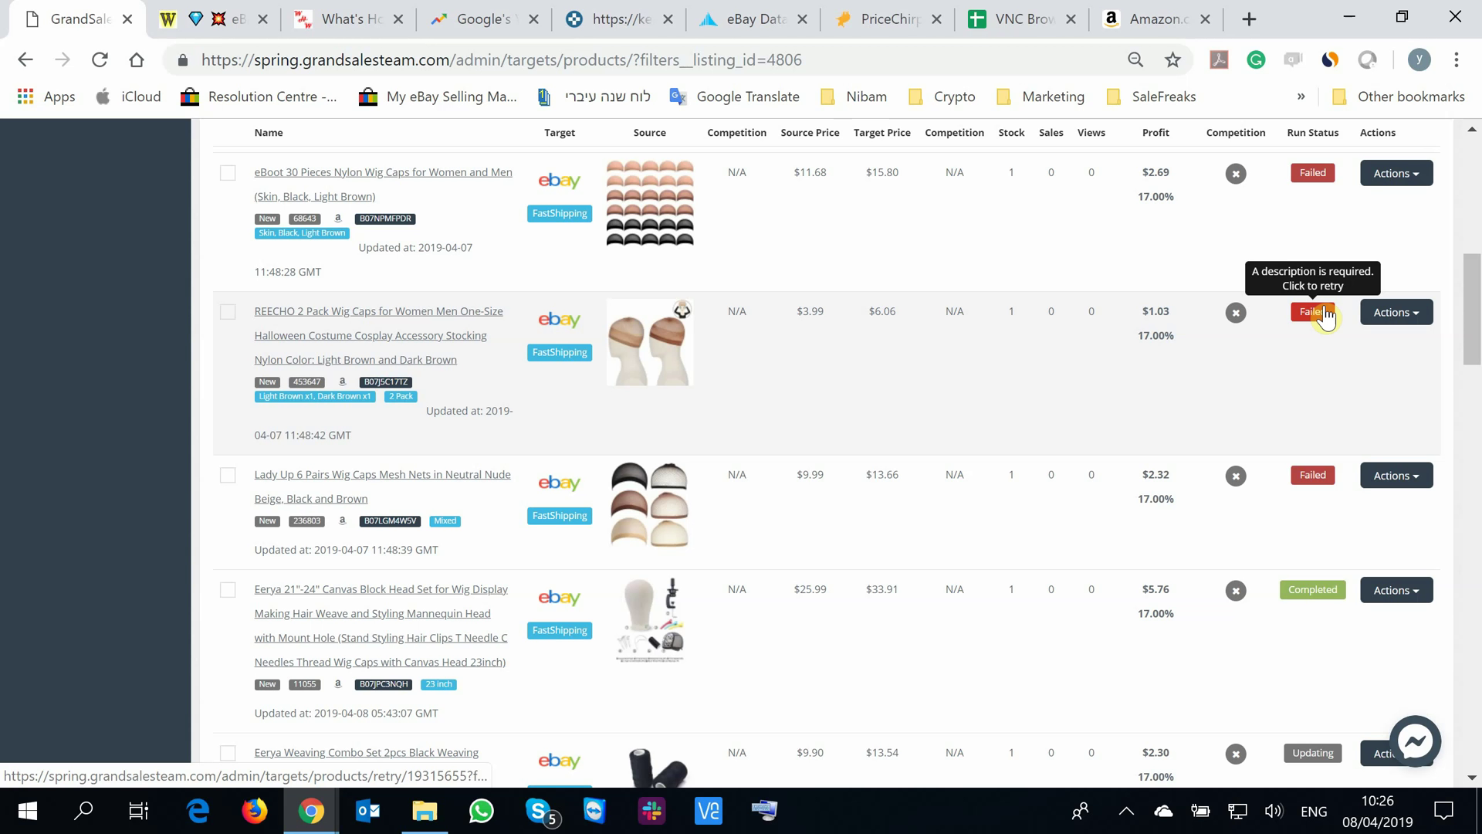
pyautogui.click(1325, 314)
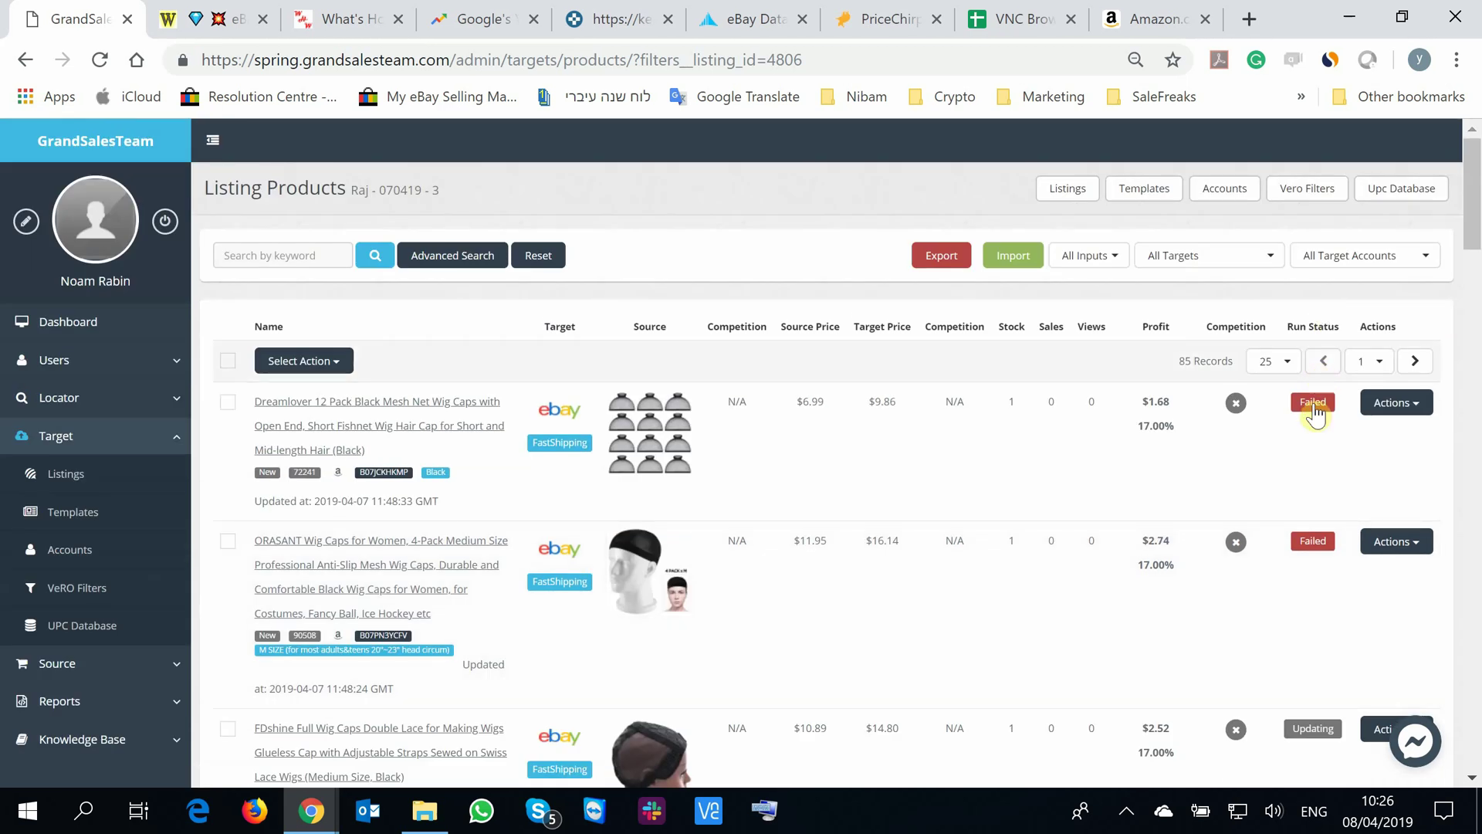
pyautogui.moveTo(1315, 415)
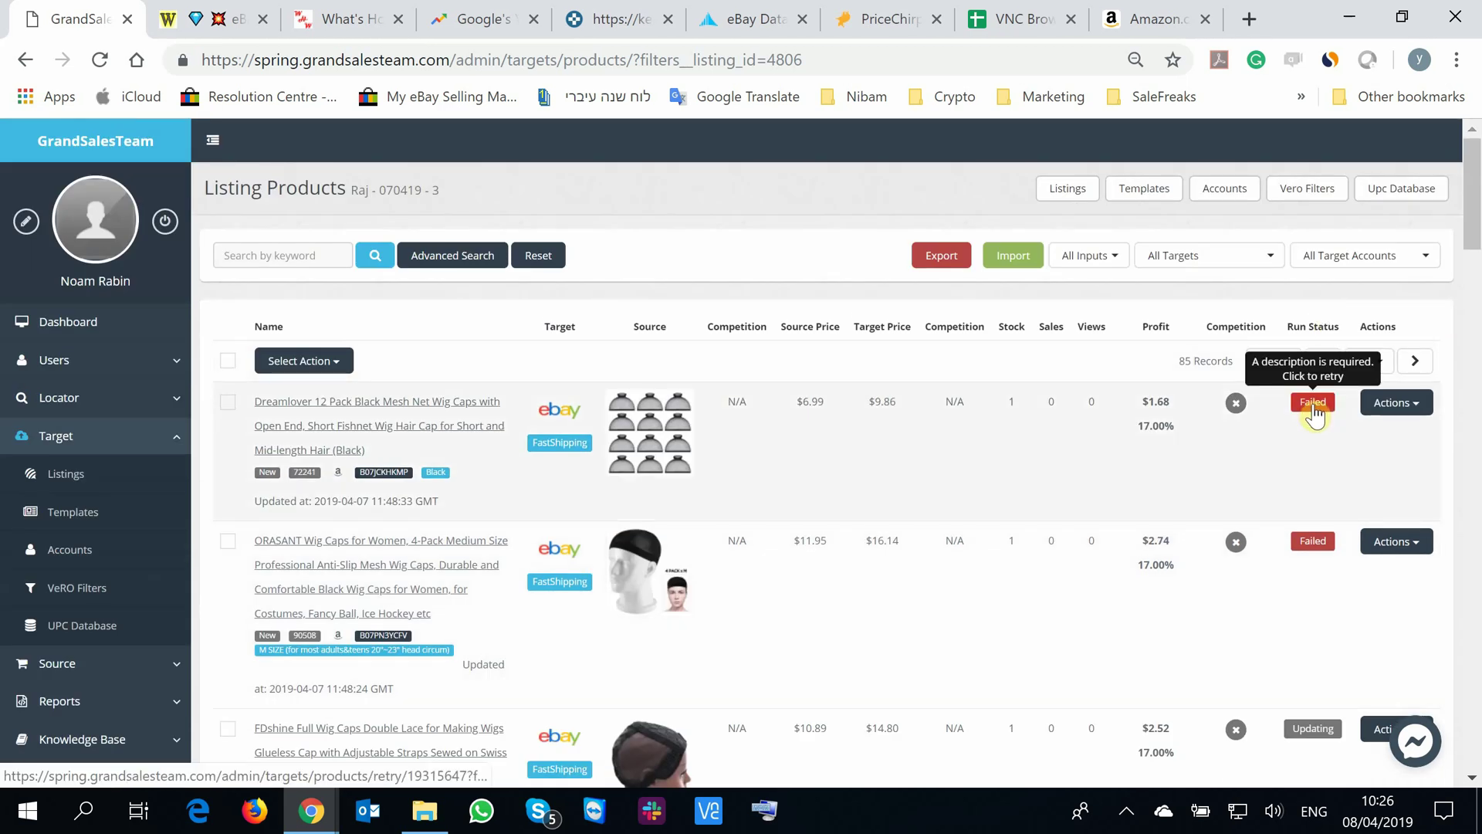
pyautogui.moveTo(1316, 552)
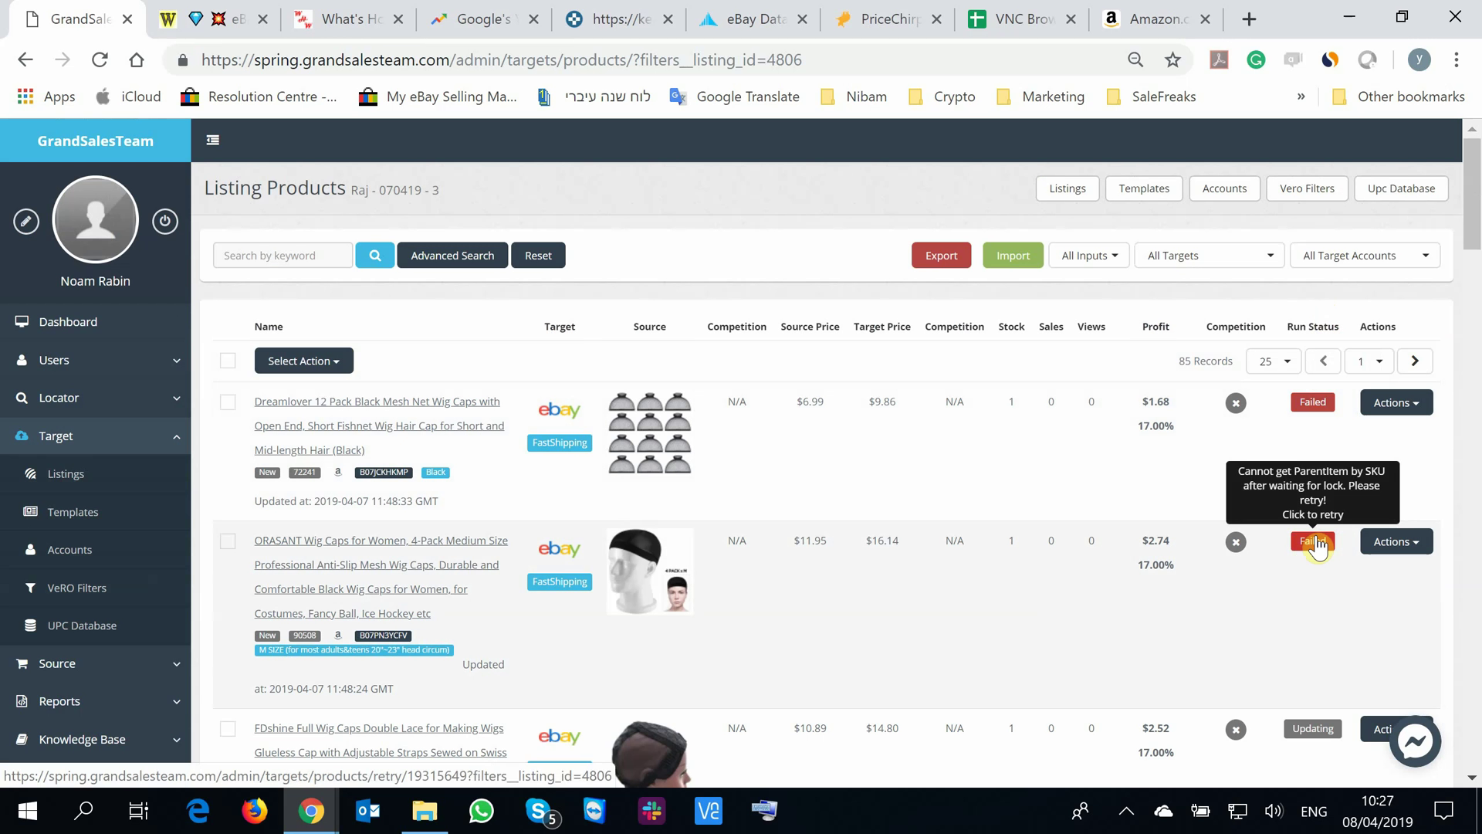
pyautogui.click(1316, 543)
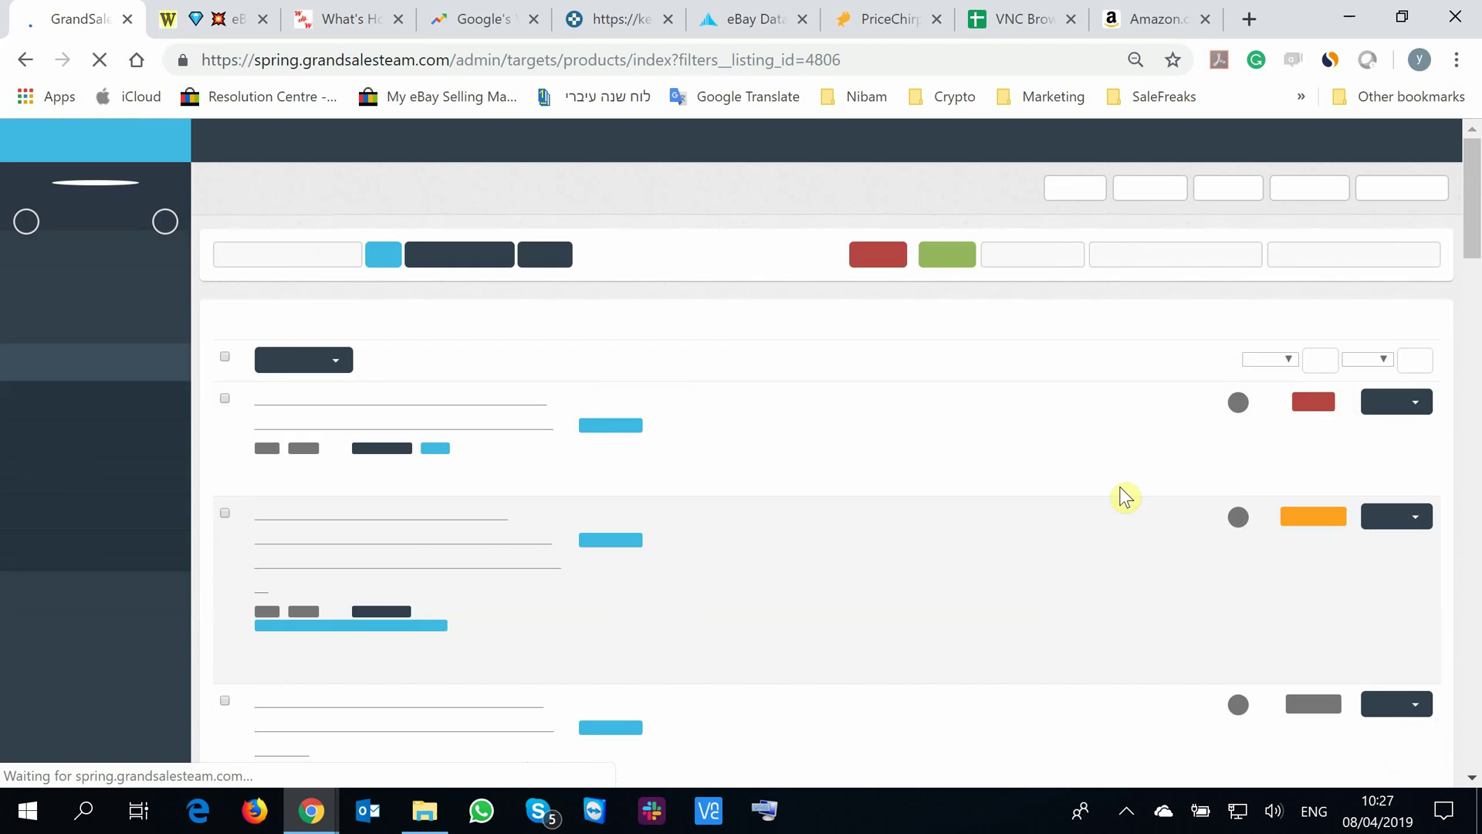
# Check the failure reasons of the eBoot and REECHO wig caps and review the run statuses of the listed products.
pyautogui.scroll(-5, 1124, 497)
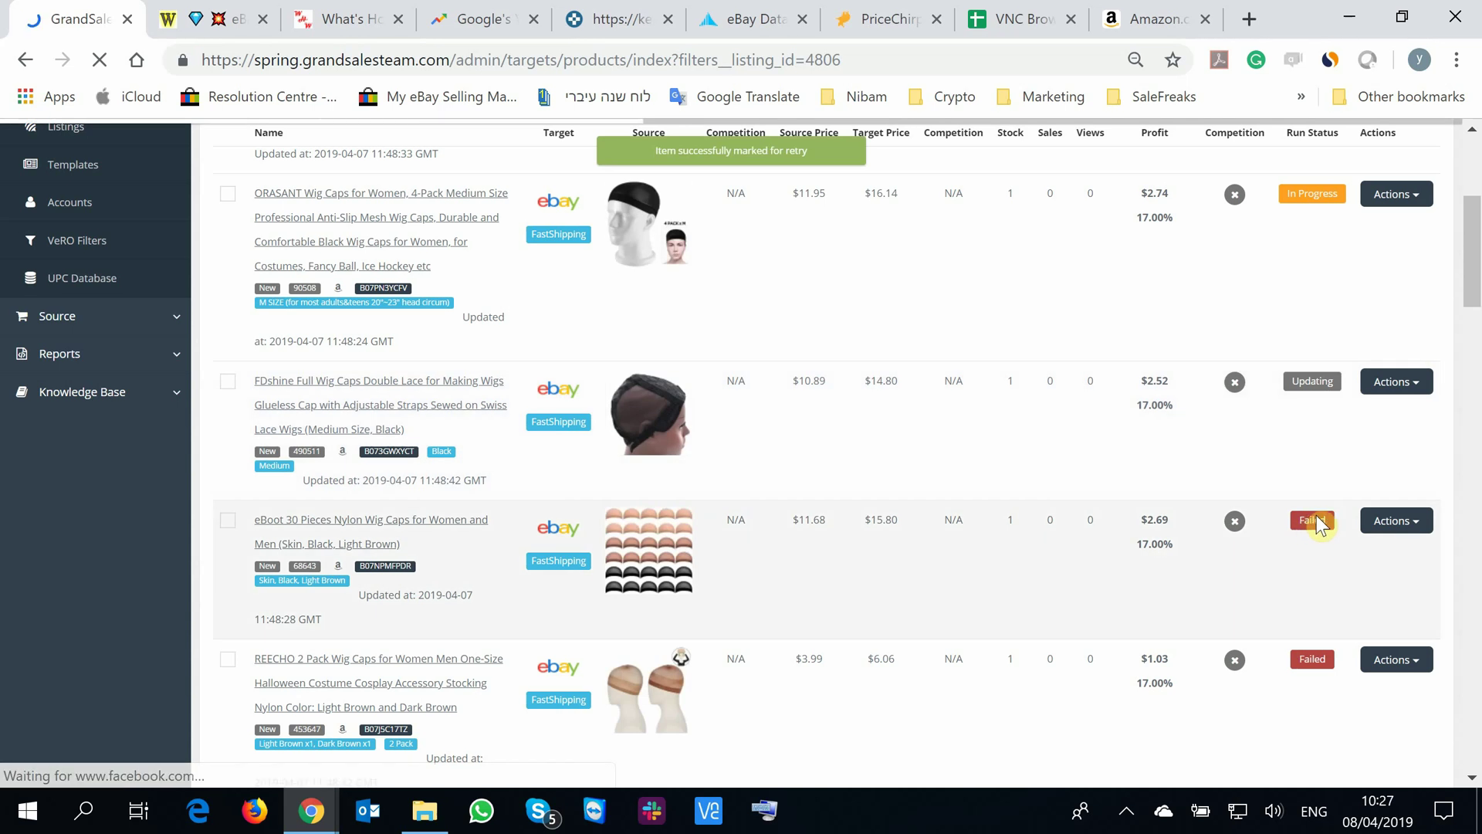
pyautogui.moveTo(1321, 534)
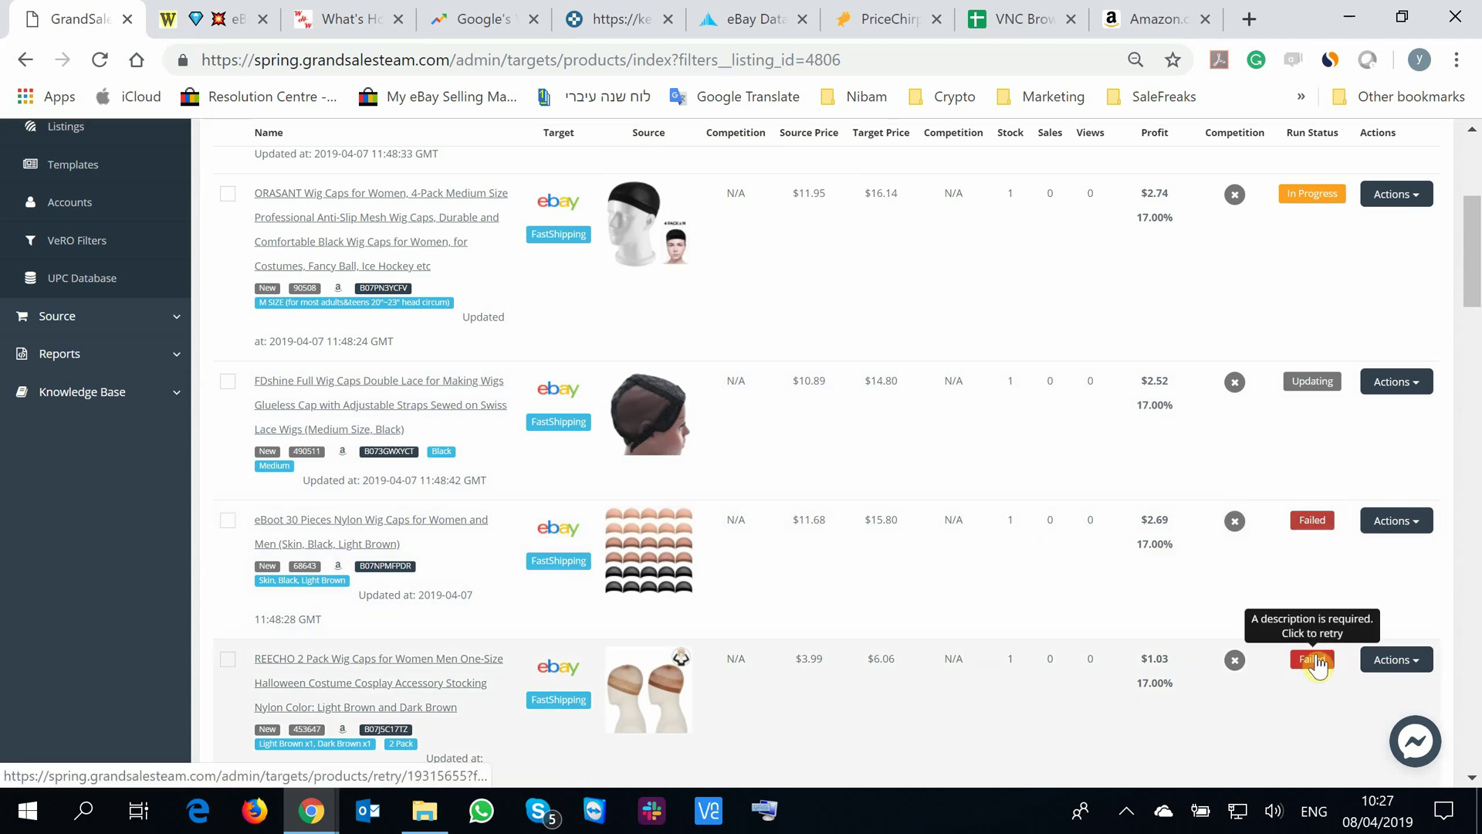
pyautogui.click(1316, 661)
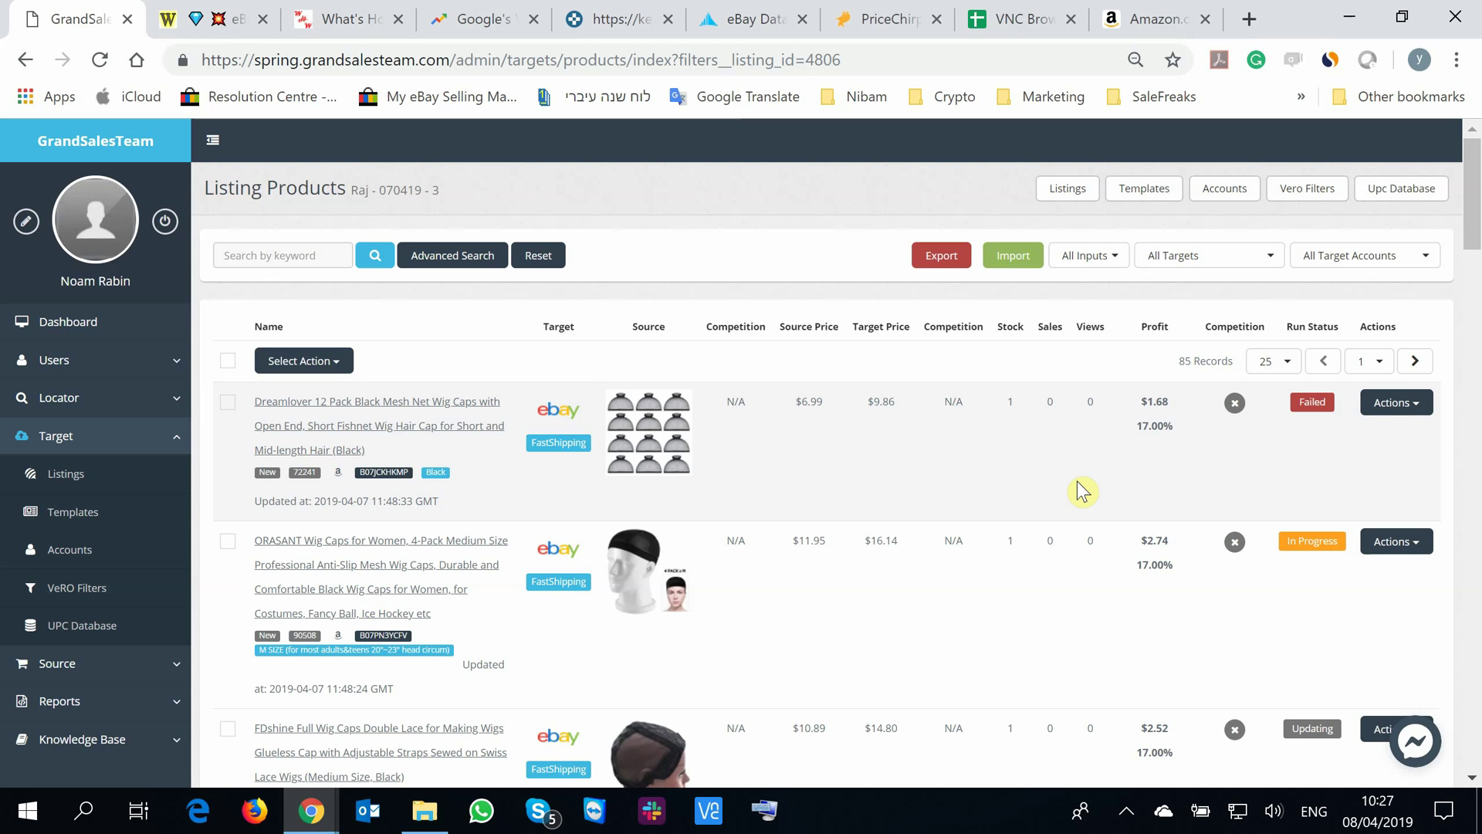
pyautogui.scroll(-7, 1082, 491)
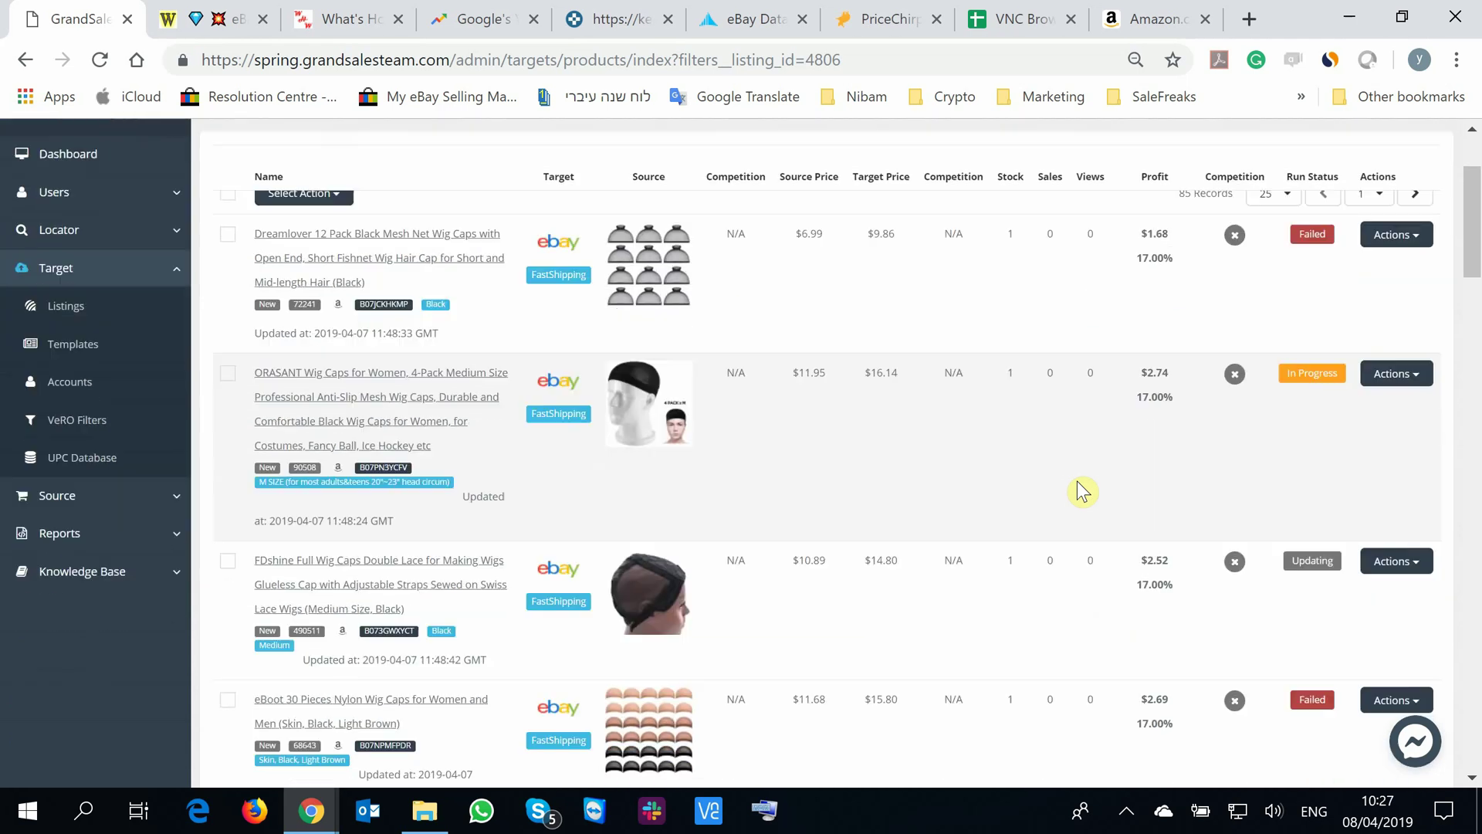
# Open the live eBay listing of the completed Eerya canvas block head set, examine its price, shipping and description, and close it.
pyautogui.scroll(-5, 1082, 491)
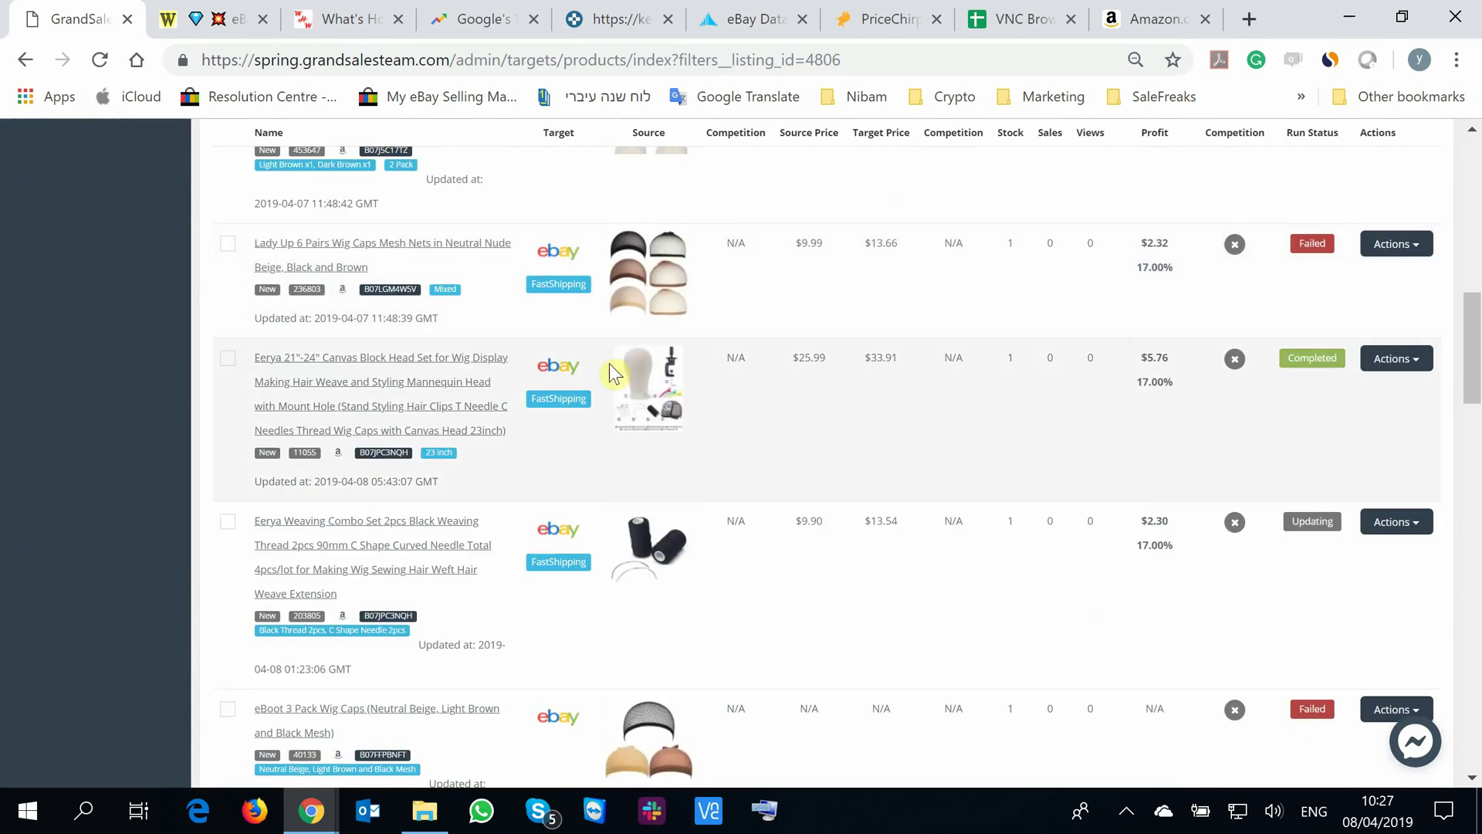
pyautogui.click(552, 379)
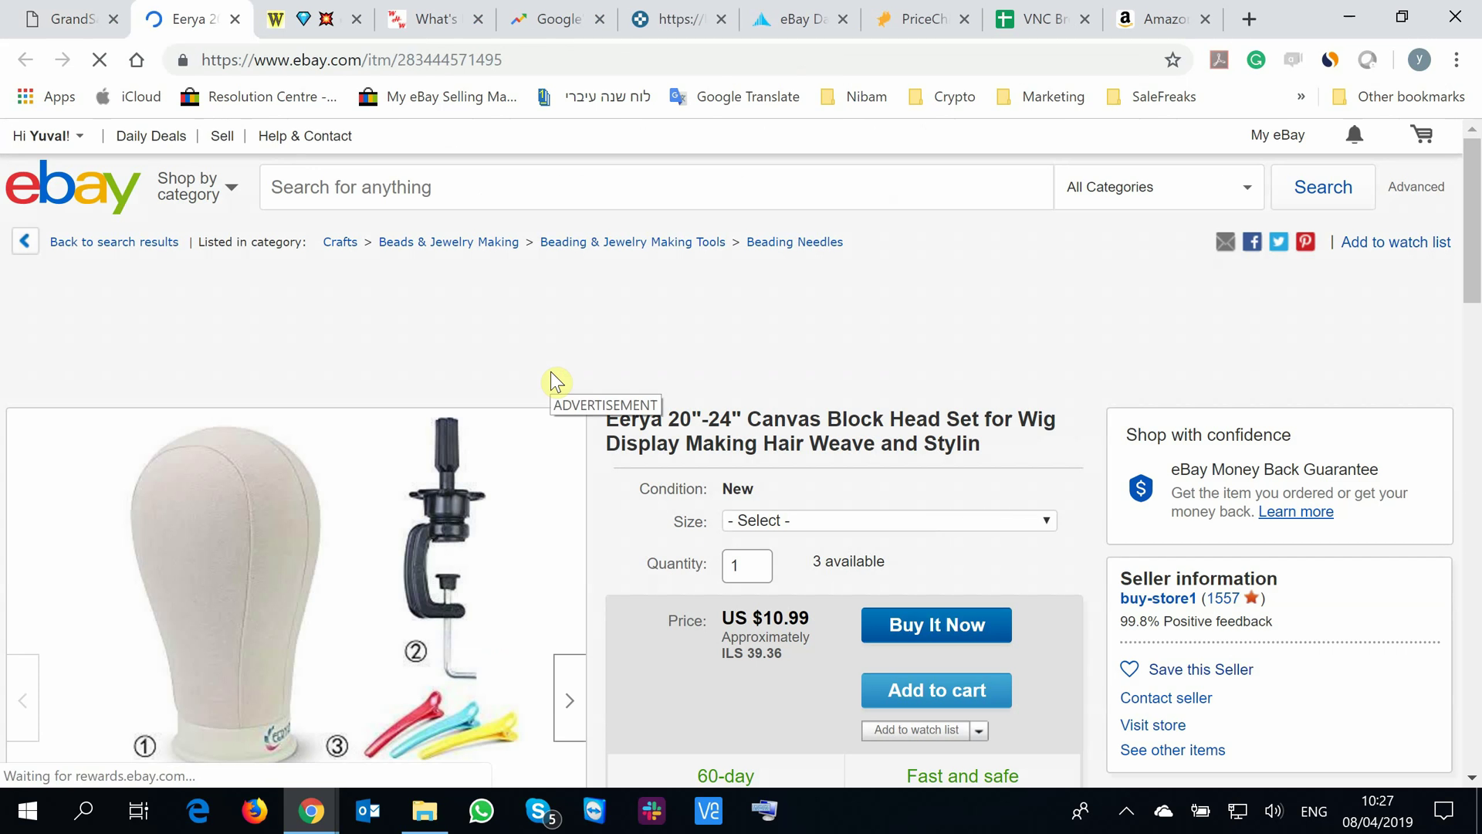
pyautogui.scroll(-9, 549, 372)
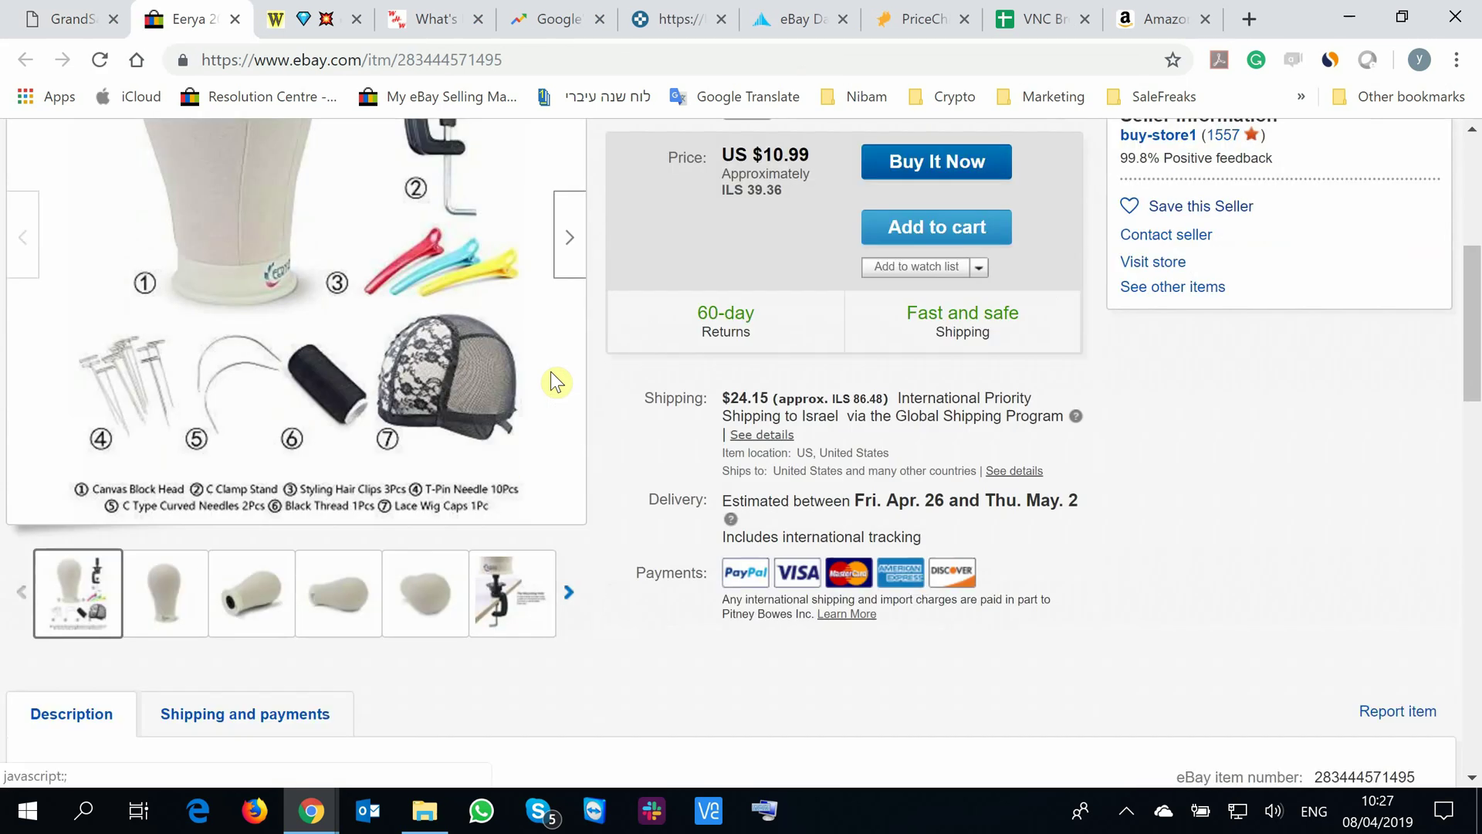
pyautogui.scroll(-6, 550, 372)
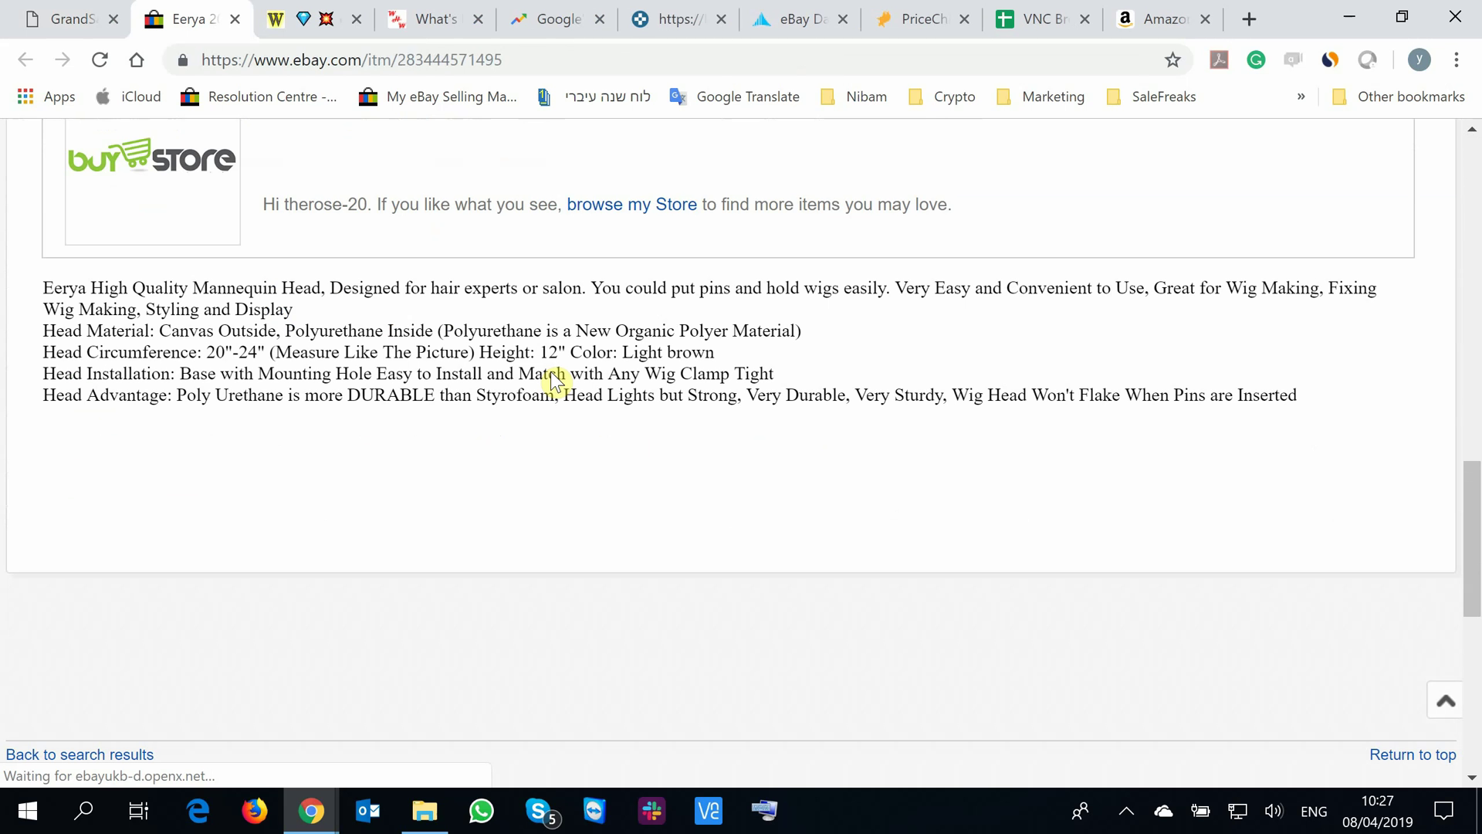
pyautogui.scroll(20, 554, 380)
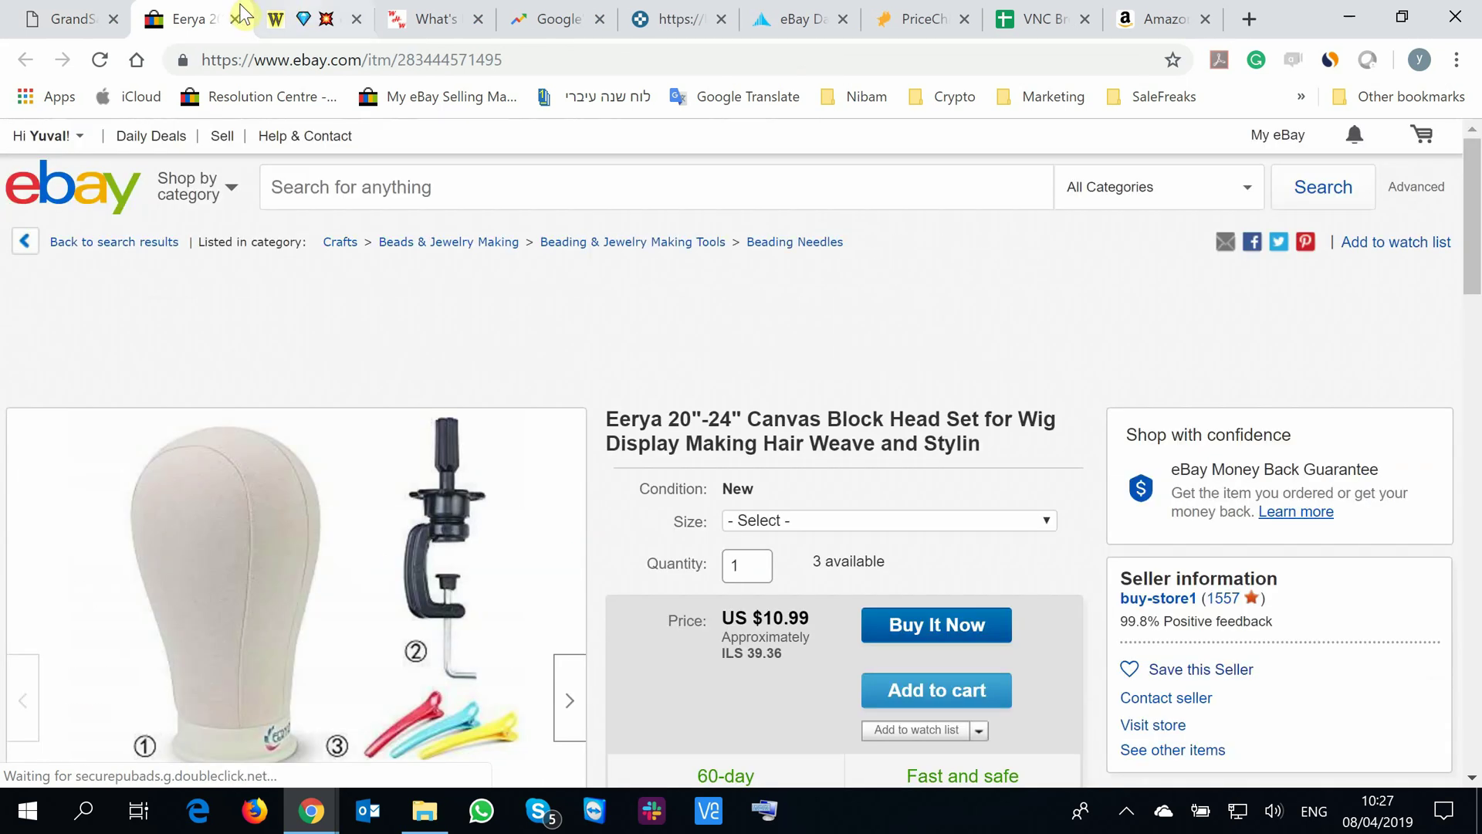
pyautogui.hotkey('ctrl', 'w')
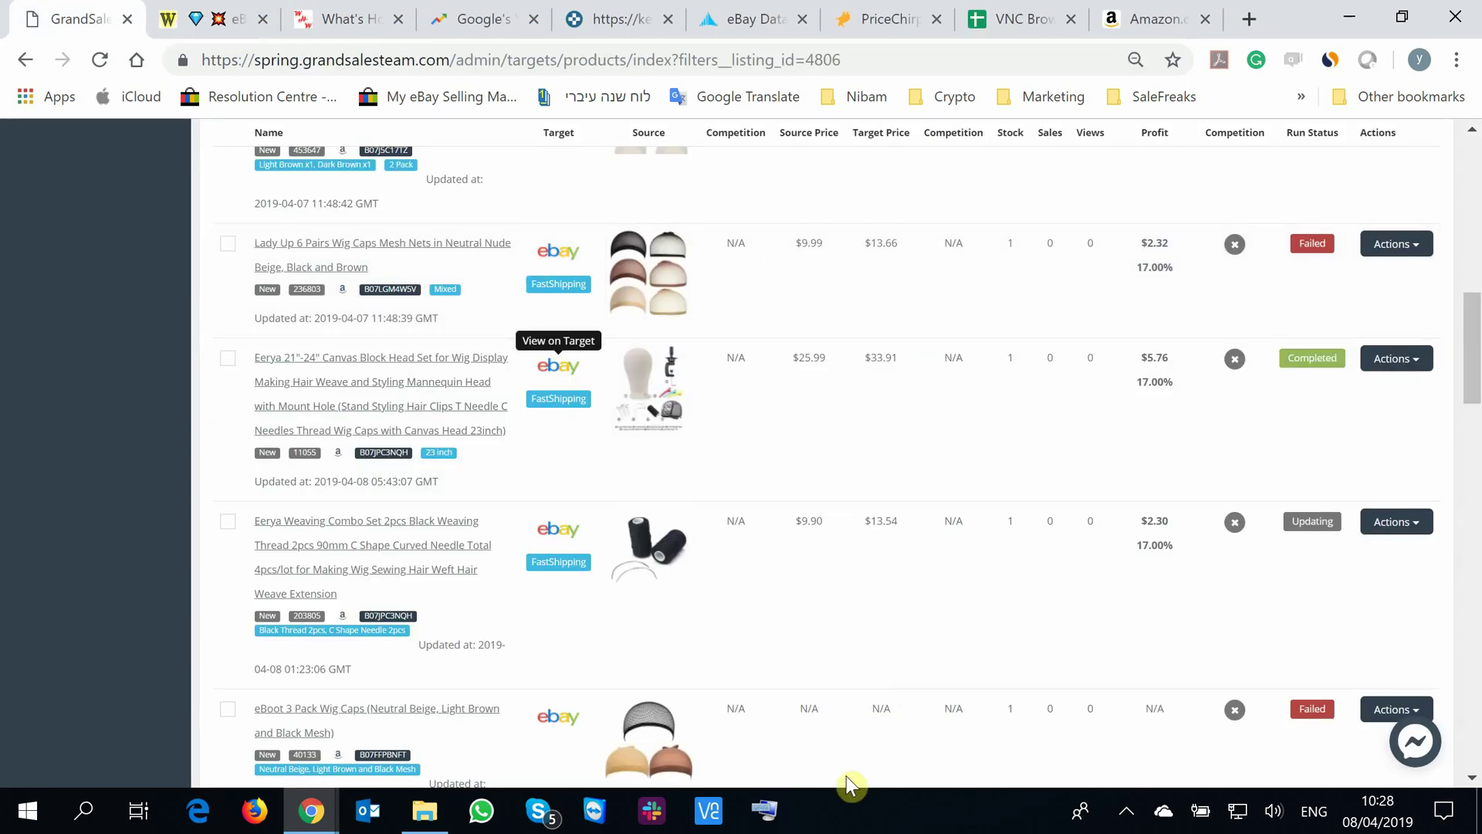
pyautogui.click(1128, 810)
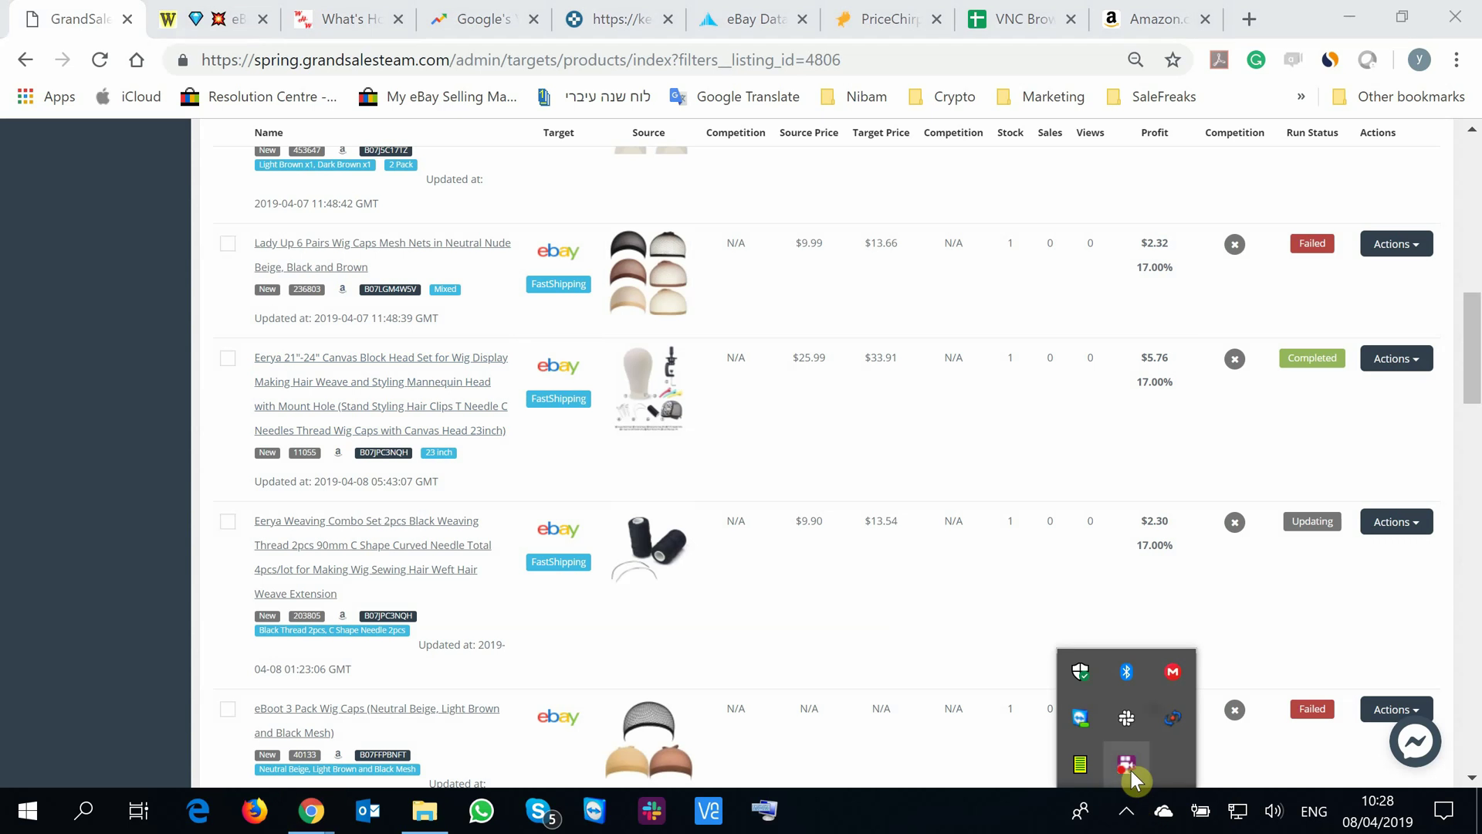